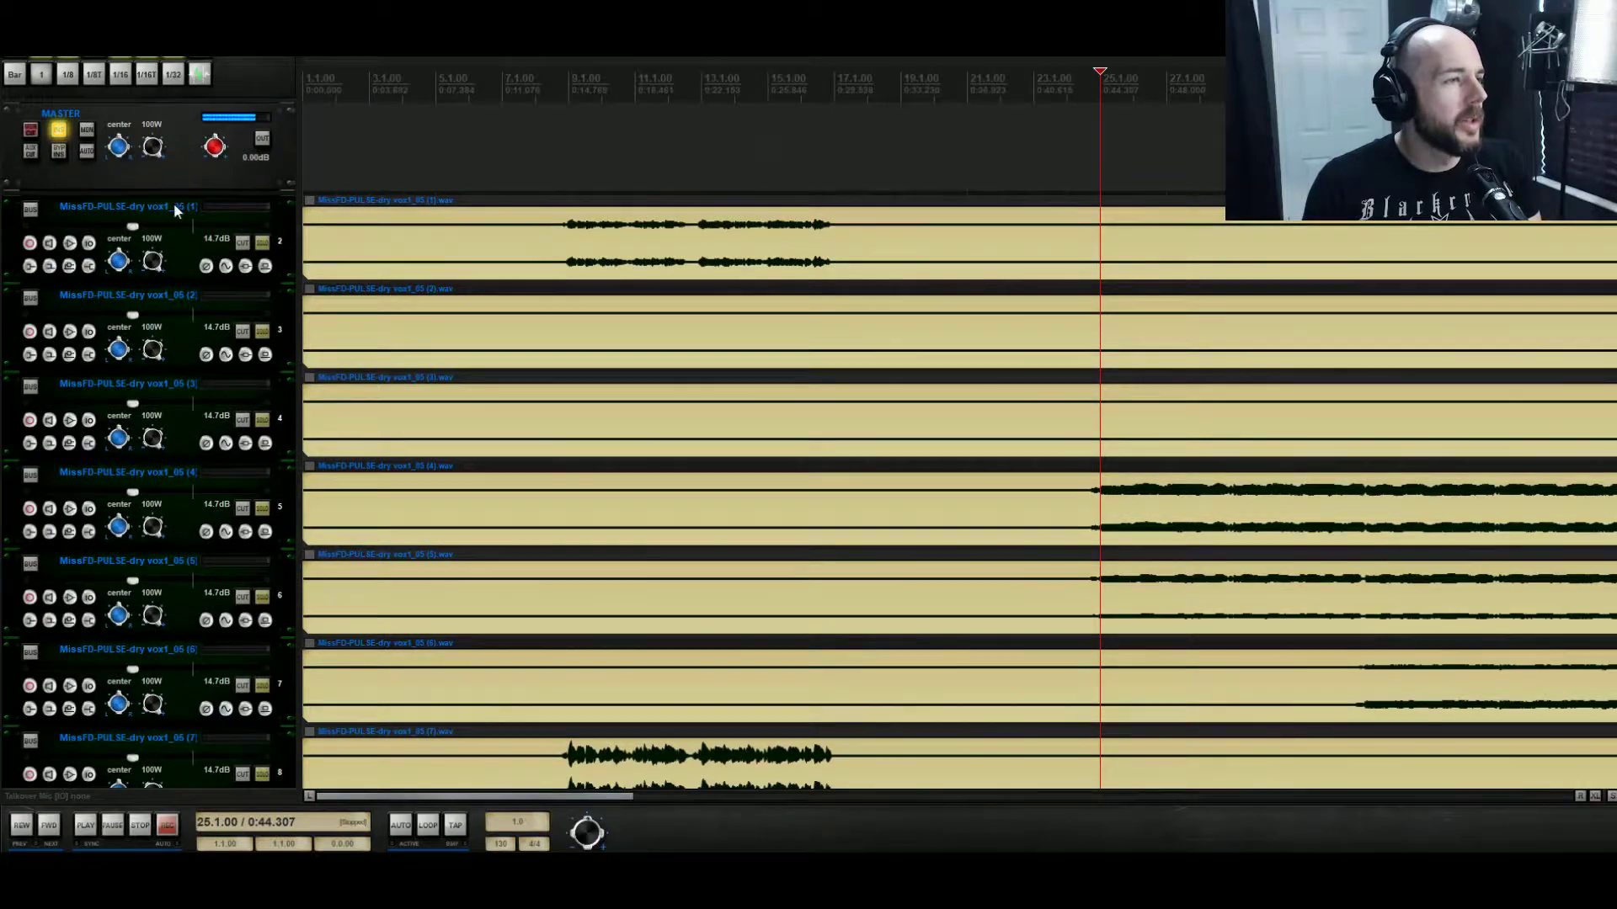
Insert a new empty track, move it to the top of the list, and name it Vocal Buss.
{"action": "right_click", "coordinate": [175, 211]}
{"action": "left_click", "coordinate": [174, 223]}
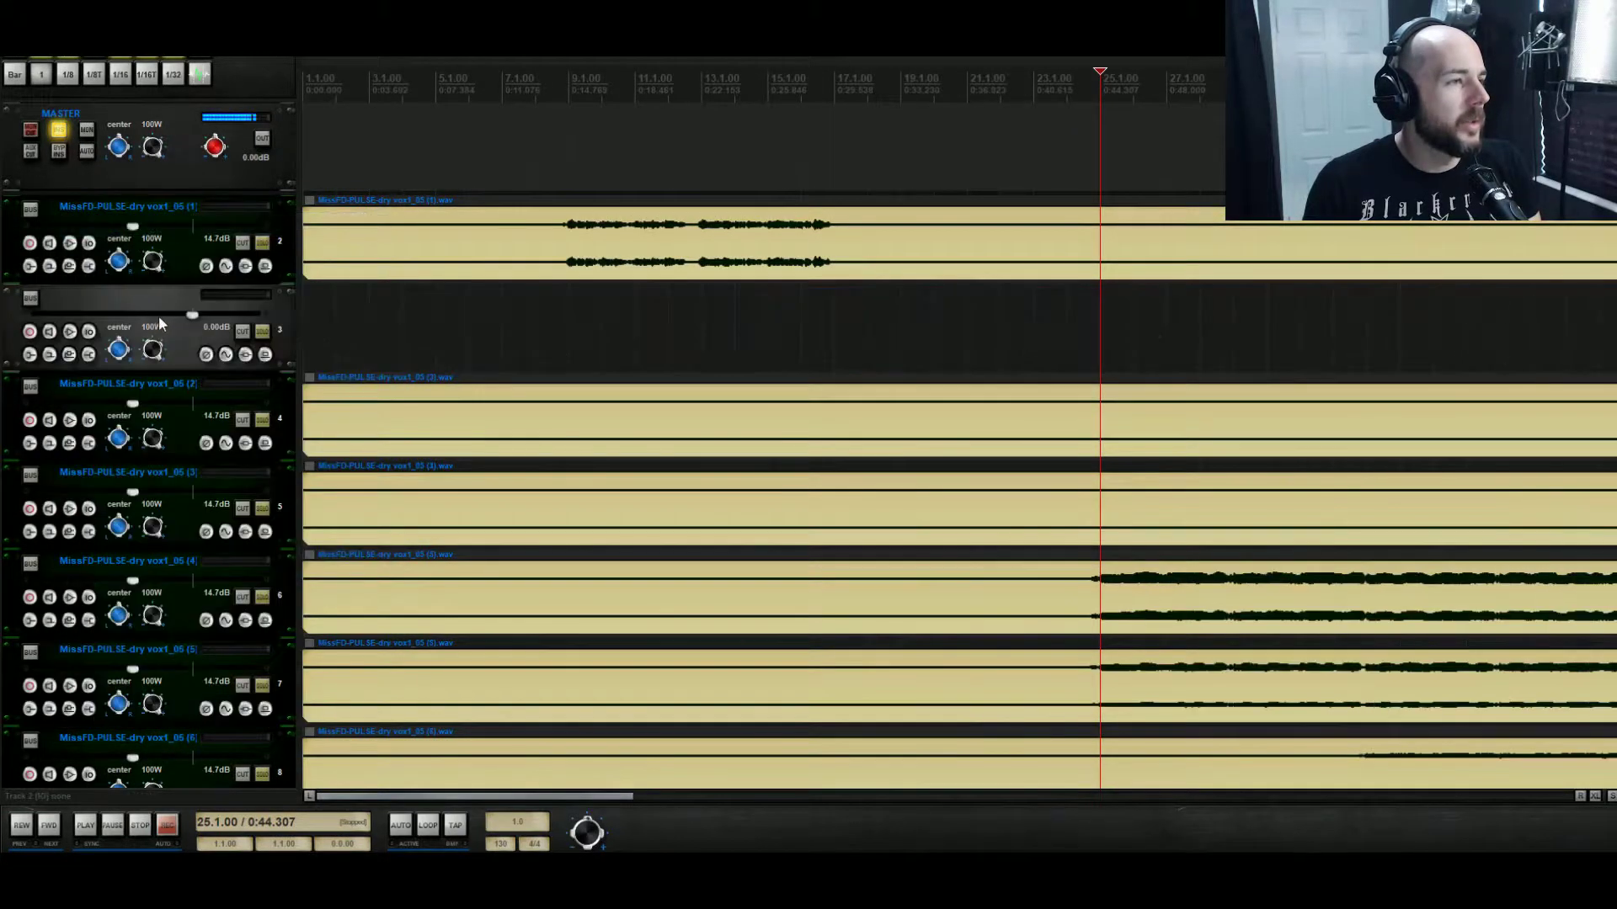
{"action": "left_click_drag", "start_coordinate": [160, 324], "coordinate": [129, 171]}
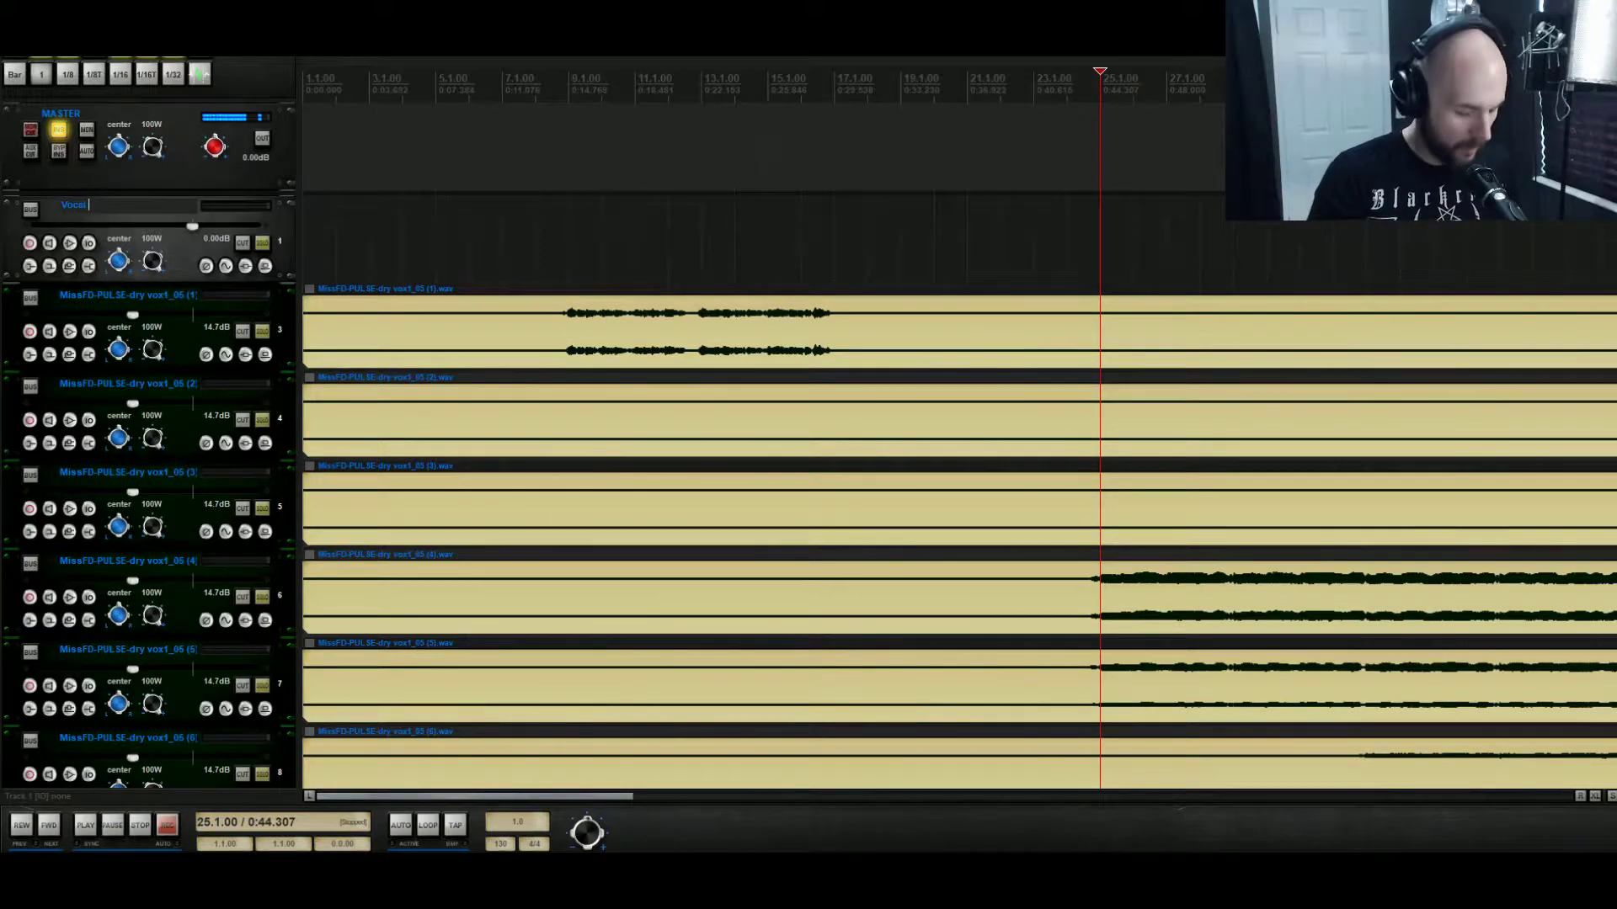
{"action": "type", "text": "s"}
{"action": "key", "text": "Return"}
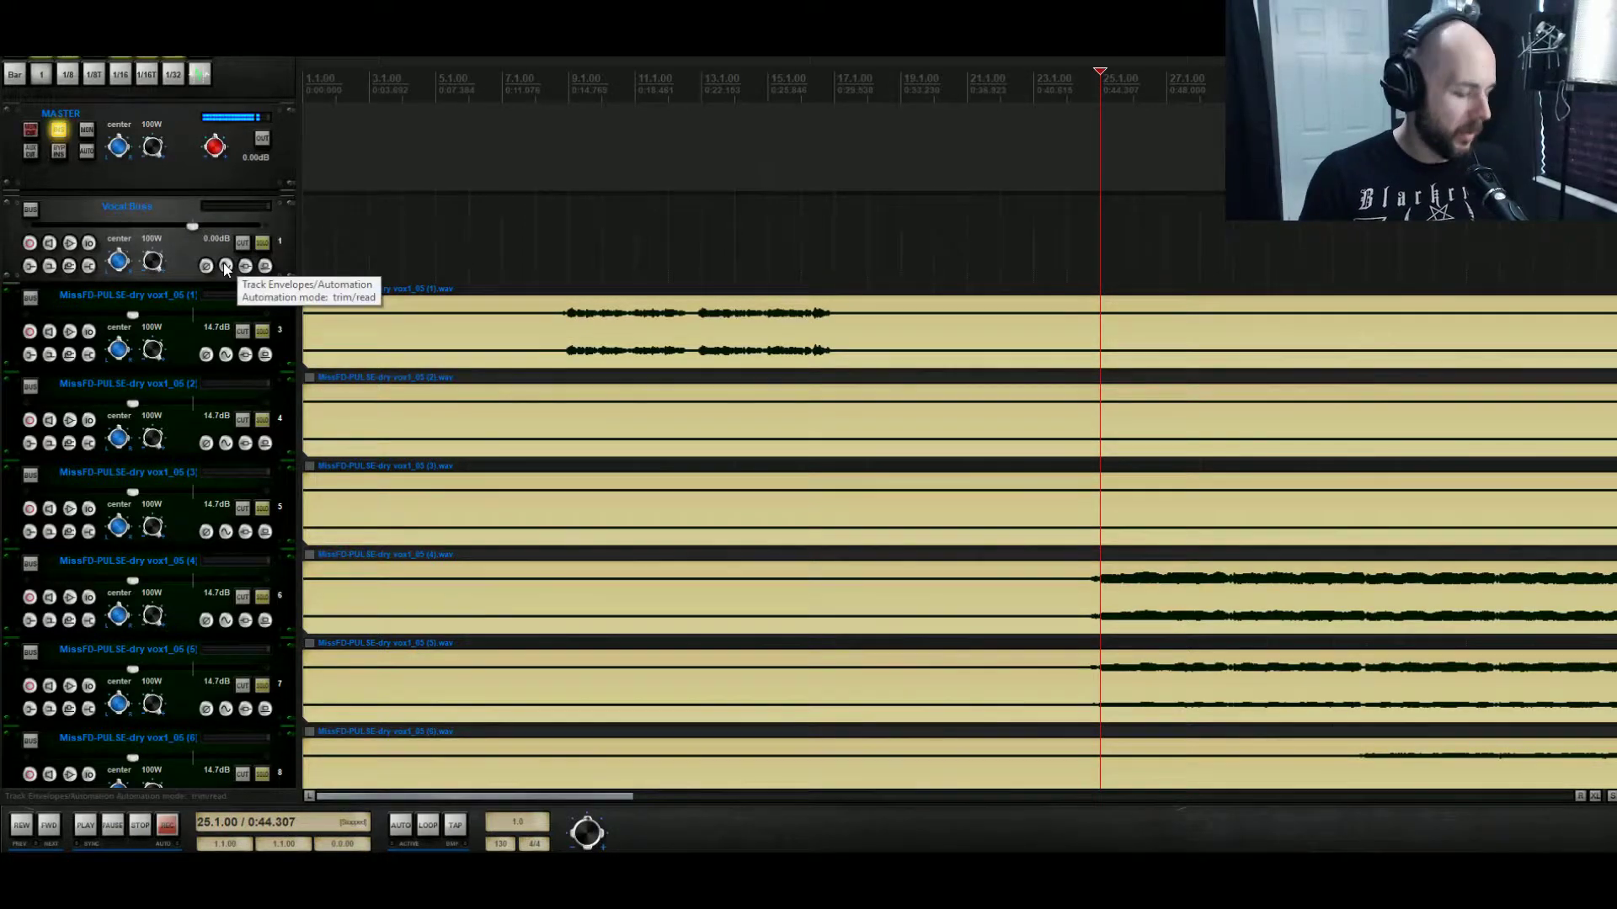
Give the Vocal Buss and vocal tracks a custom hot-pink colour with luminance 20 (dark maroon).
{"action": "right_click", "coordinate": [186, 259]}
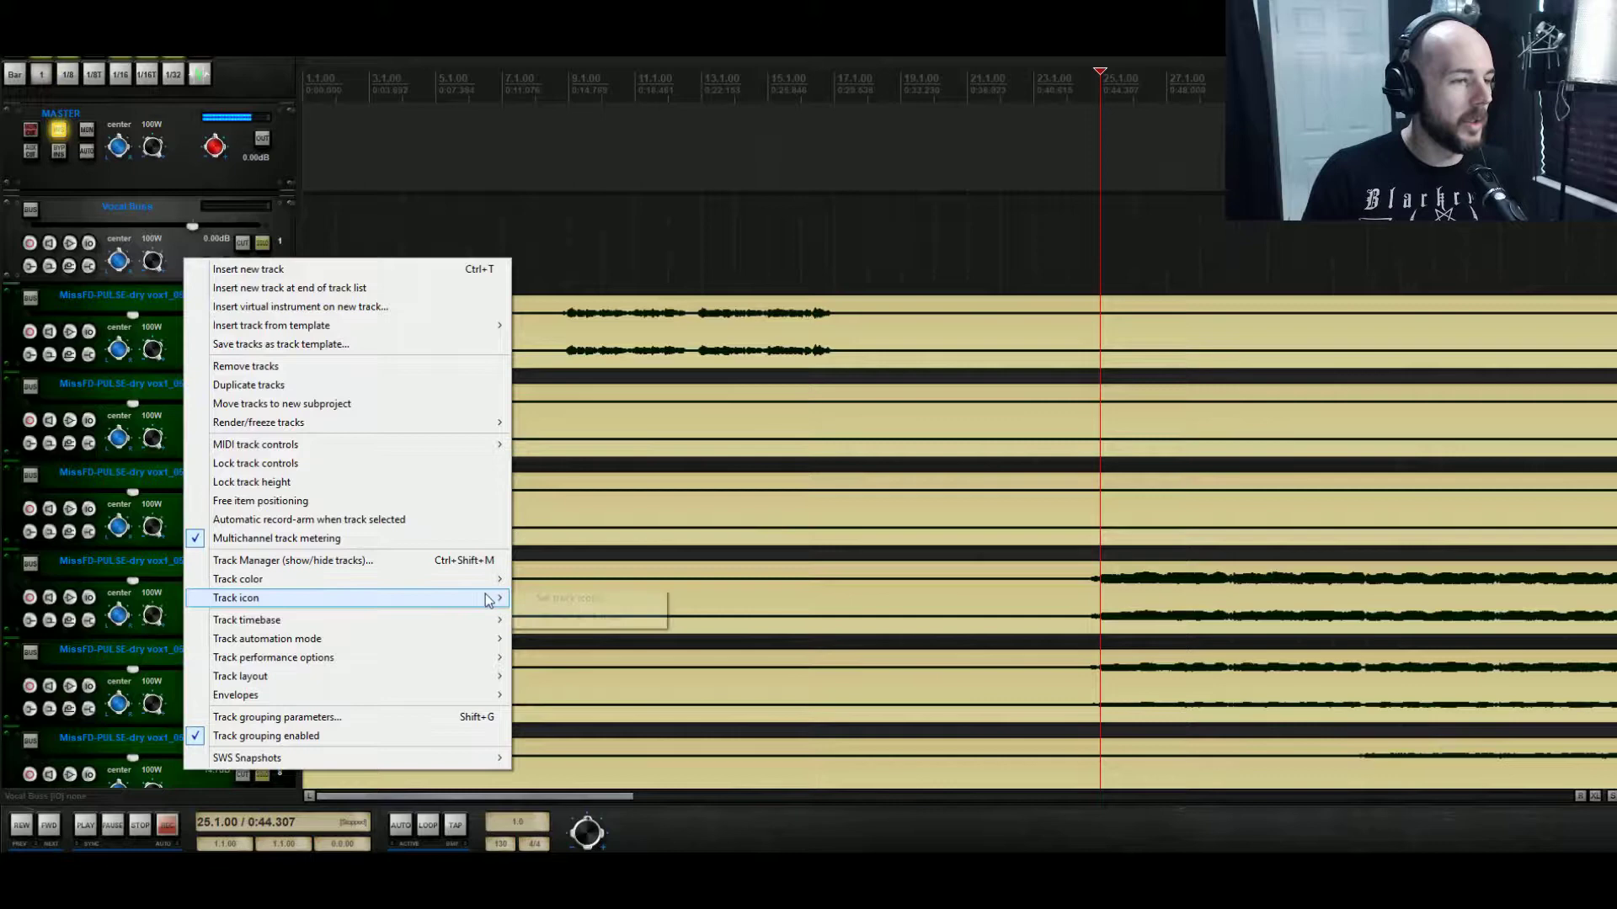
{"action": "left_click", "coordinate": [573, 581]}
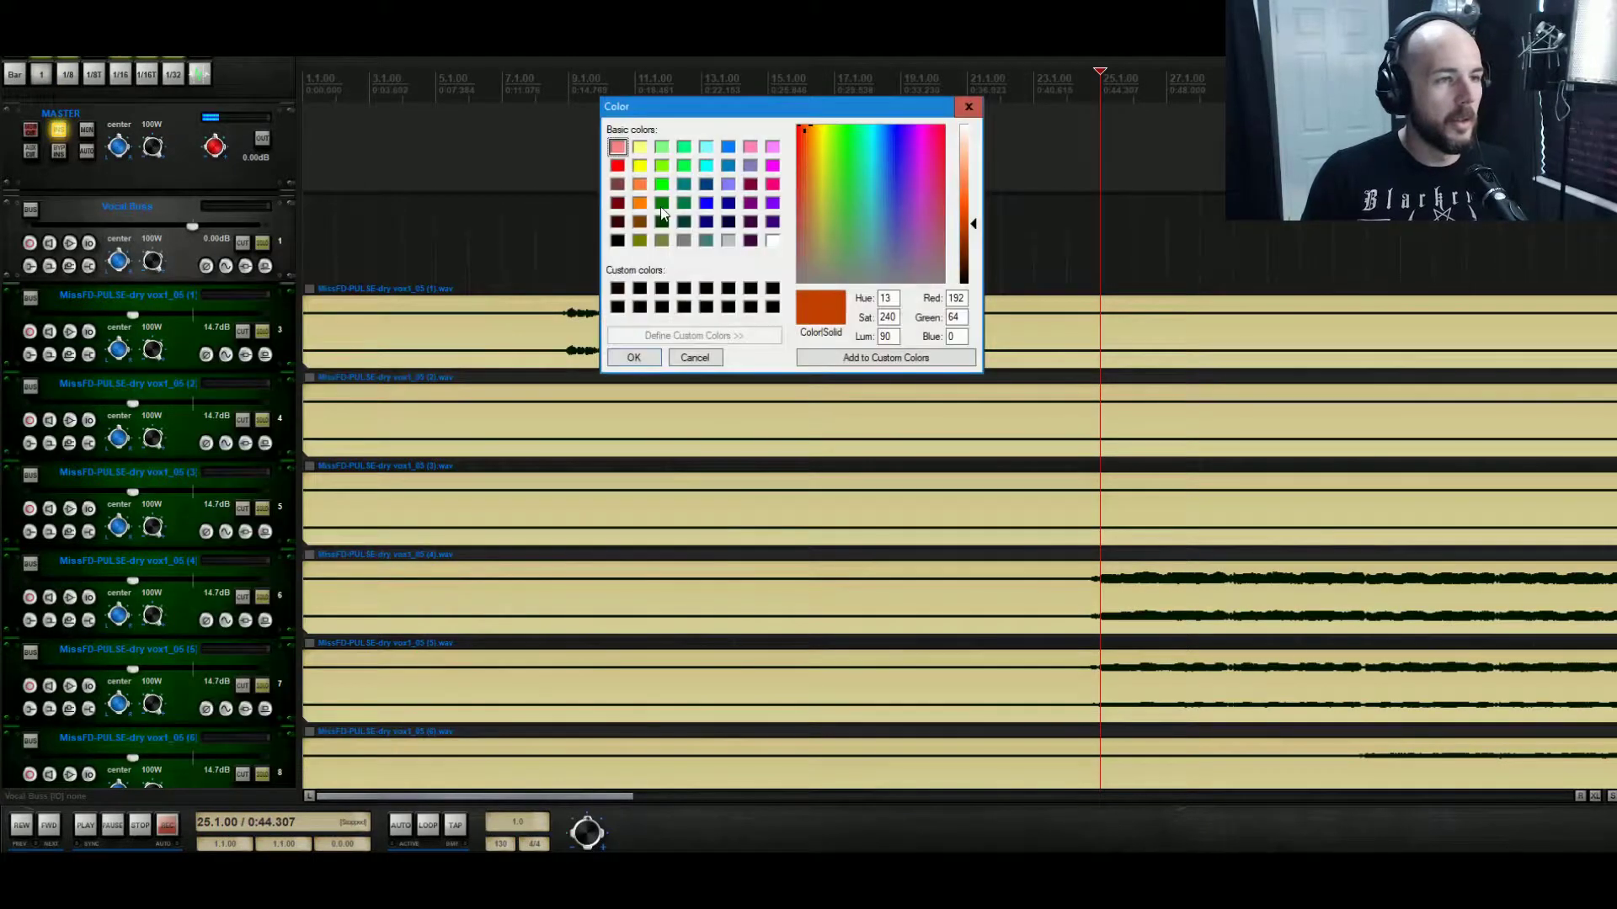
{"action": "left_click", "coordinate": [772, 183]}
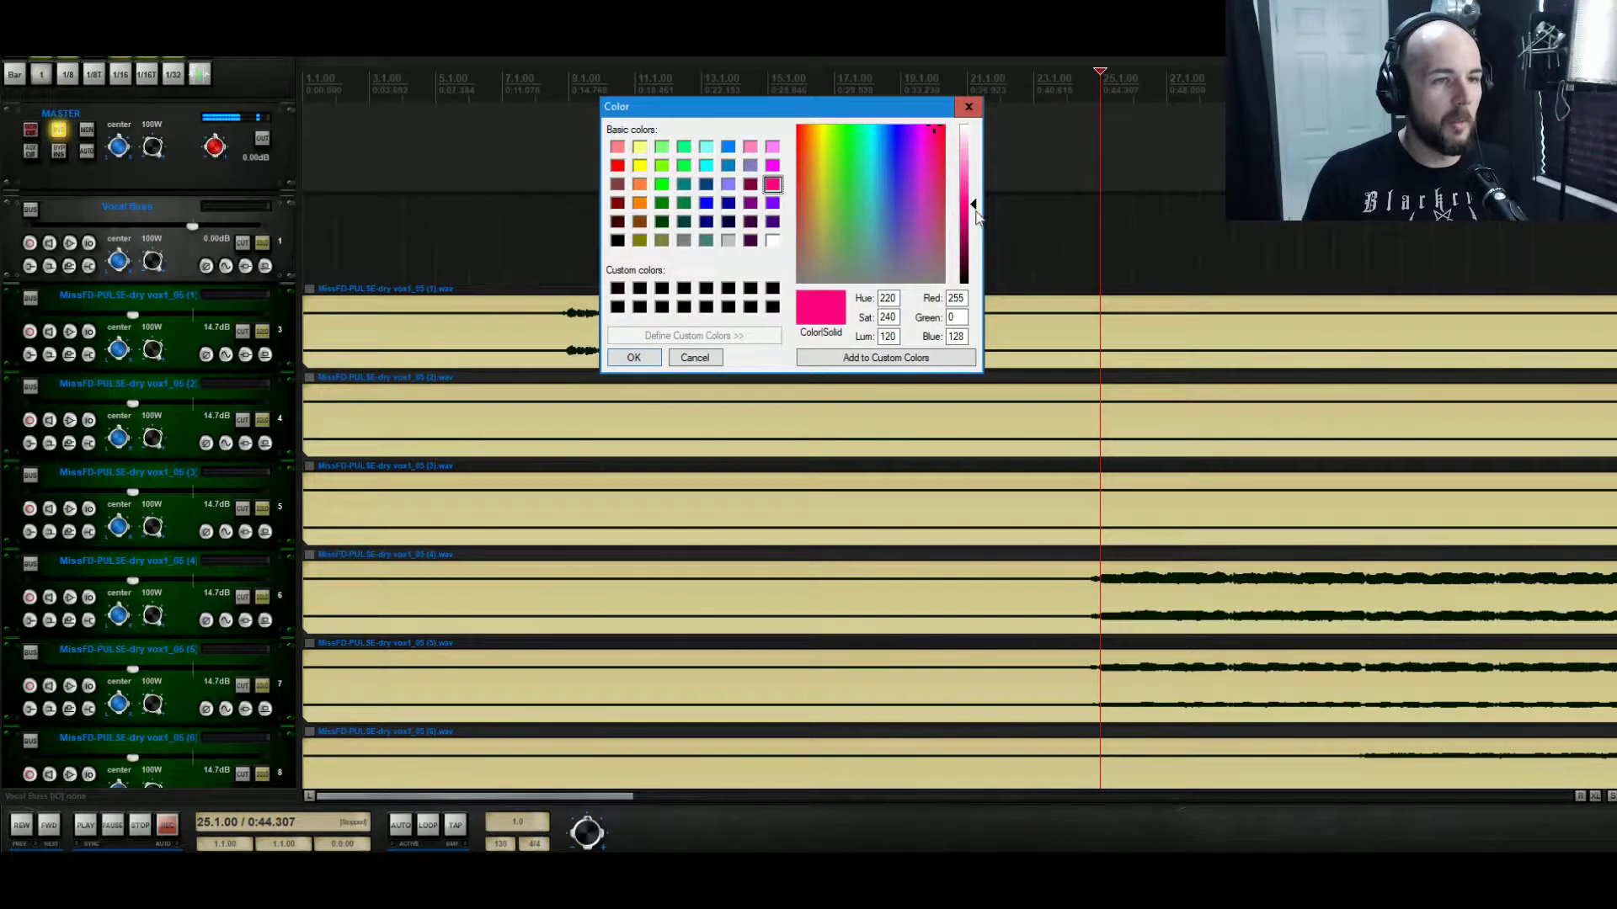
{"action": "left_click_drag", "start_coordinate": [898, 339], "coordinate": [793, 345]}
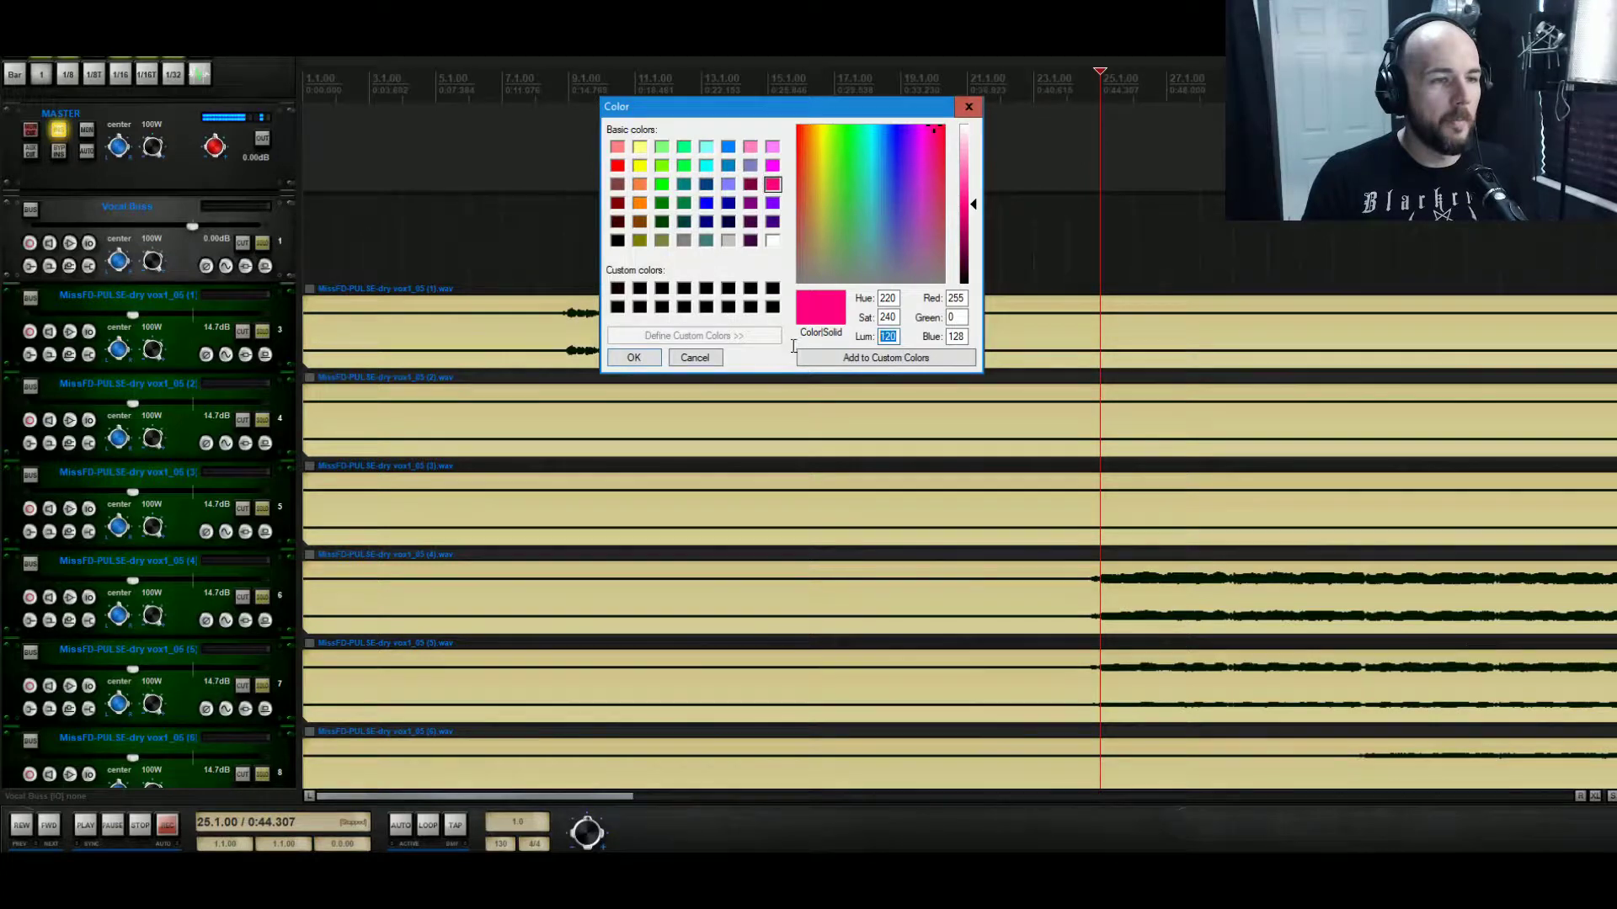
{"action": "type", "text": "20"}
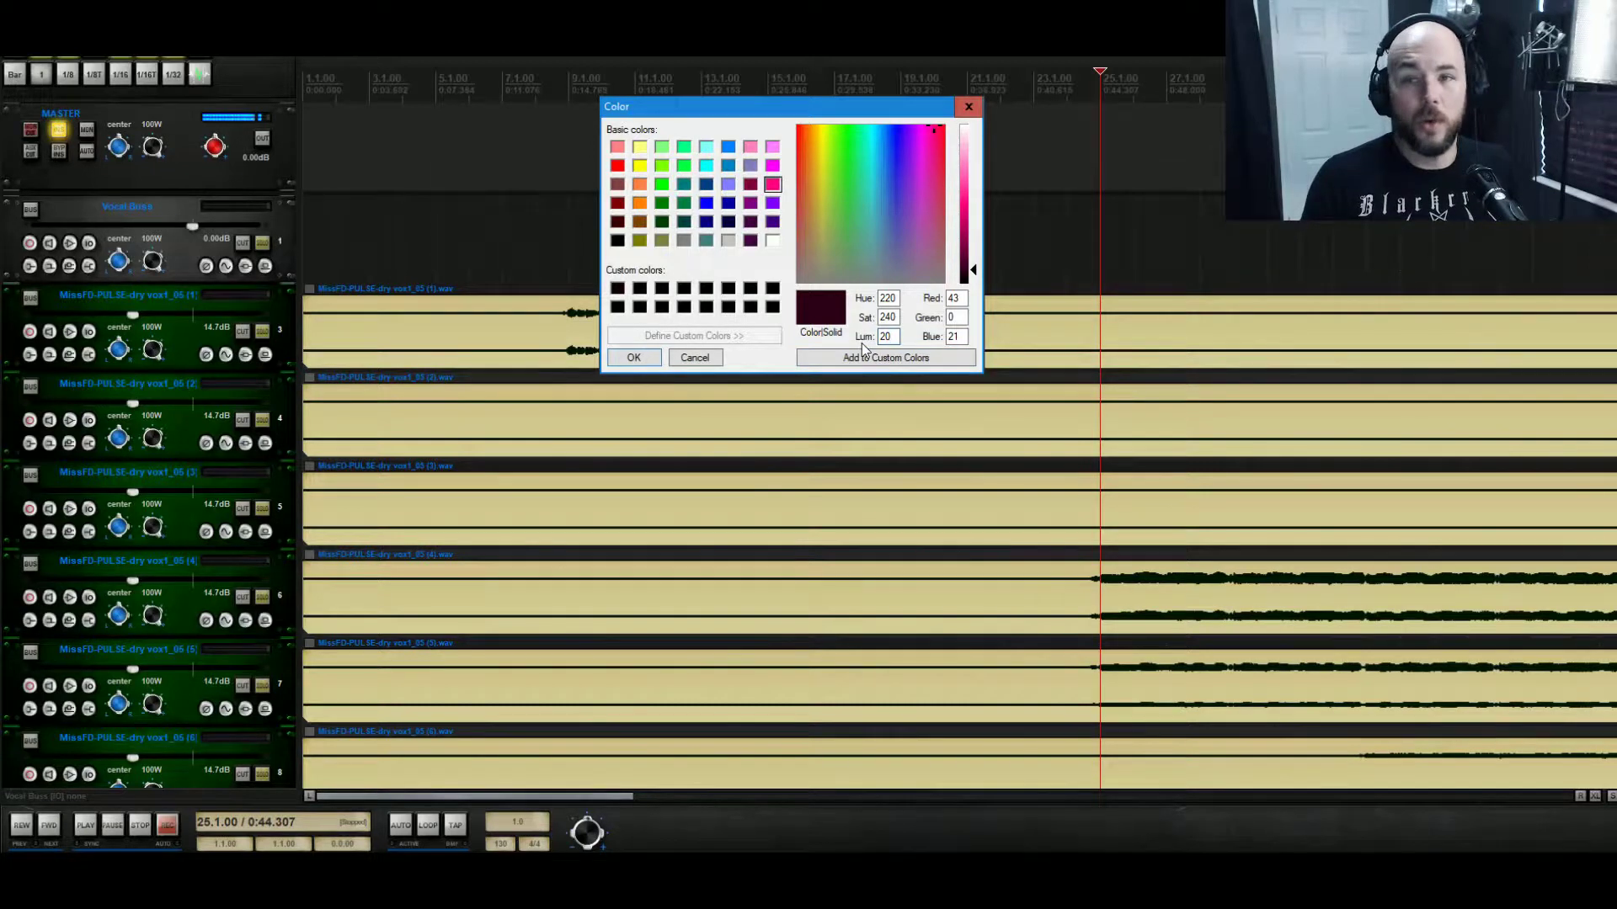
{"action": "left_click", "coordinate": [634, 357]}
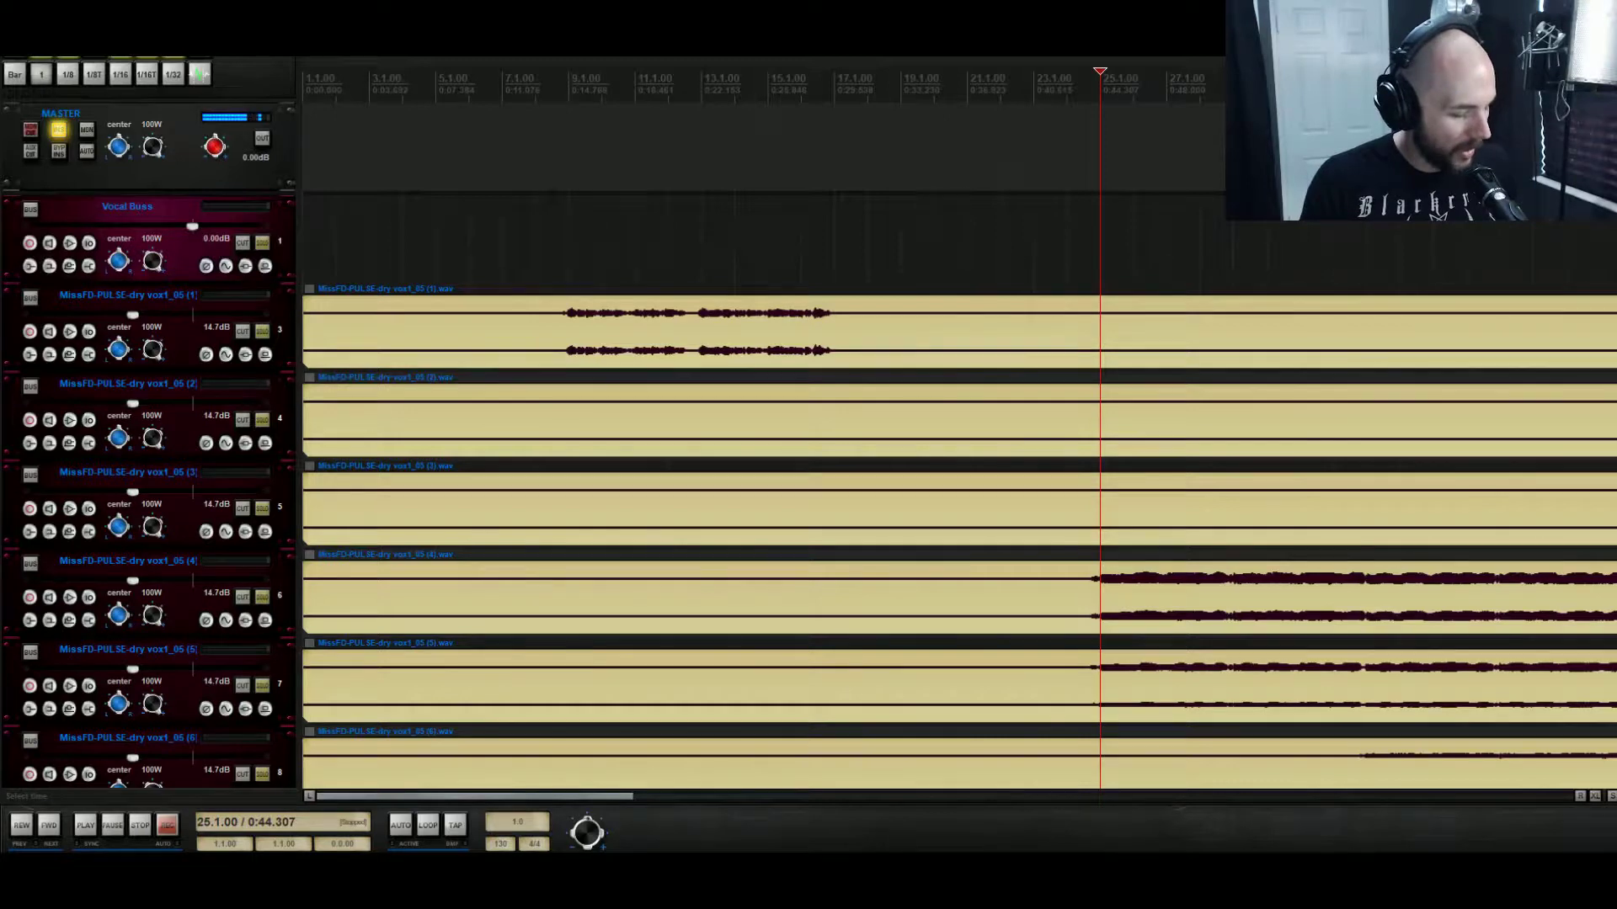
Open the Routing Matrix with Alt+R to view every track's sends.
{"action": "key", "text": "alt+r"}
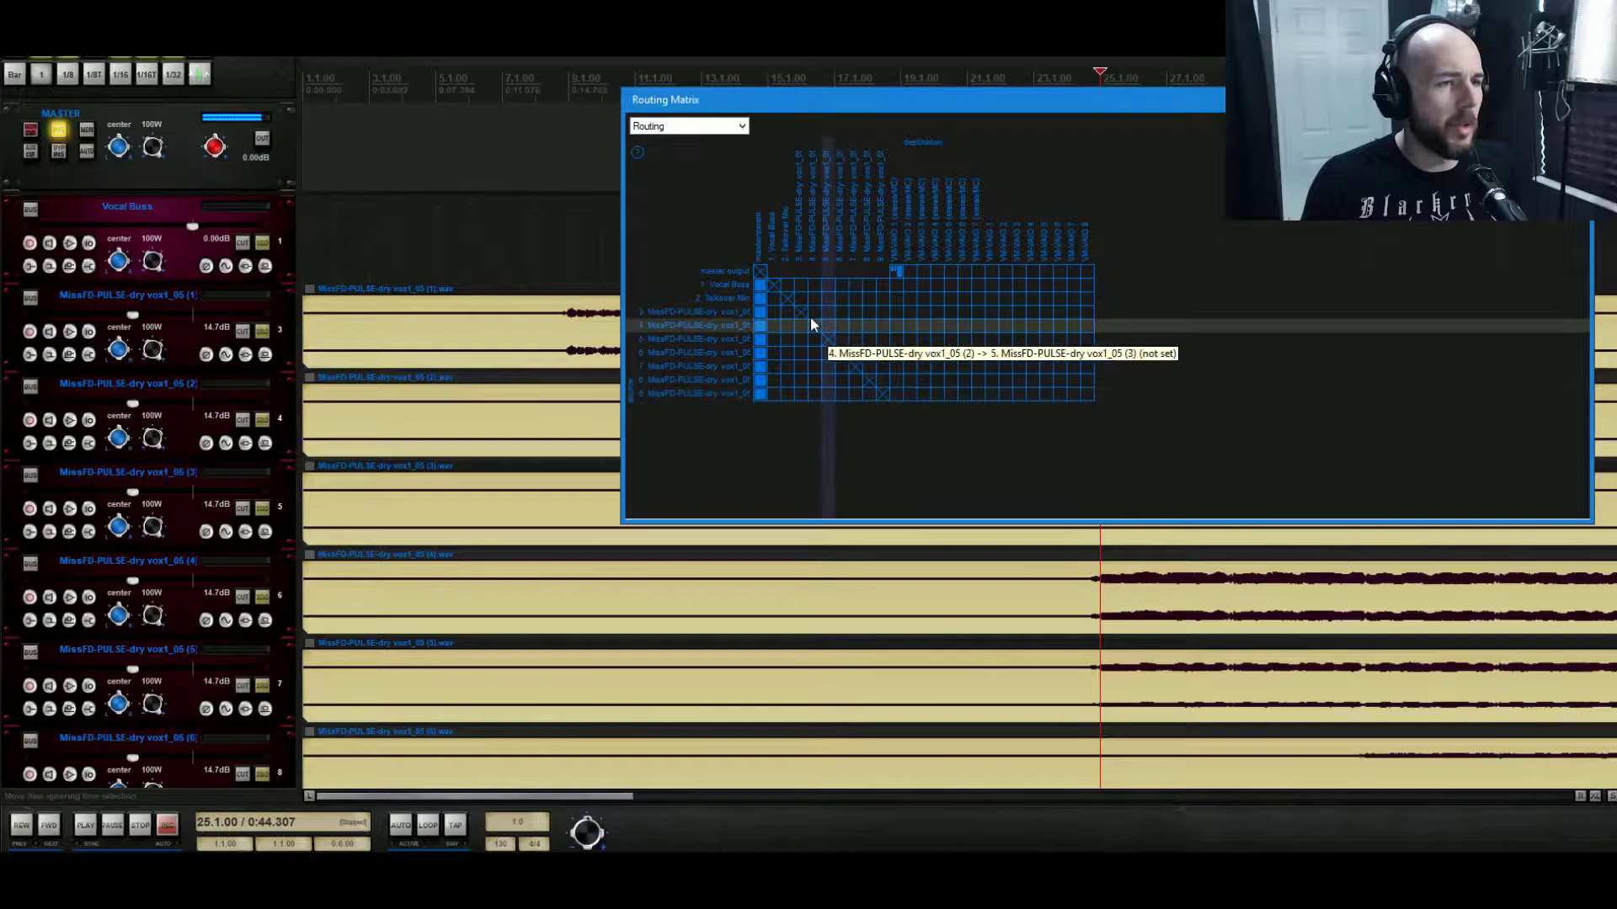
{"action": "key", "text": "alt+f"}
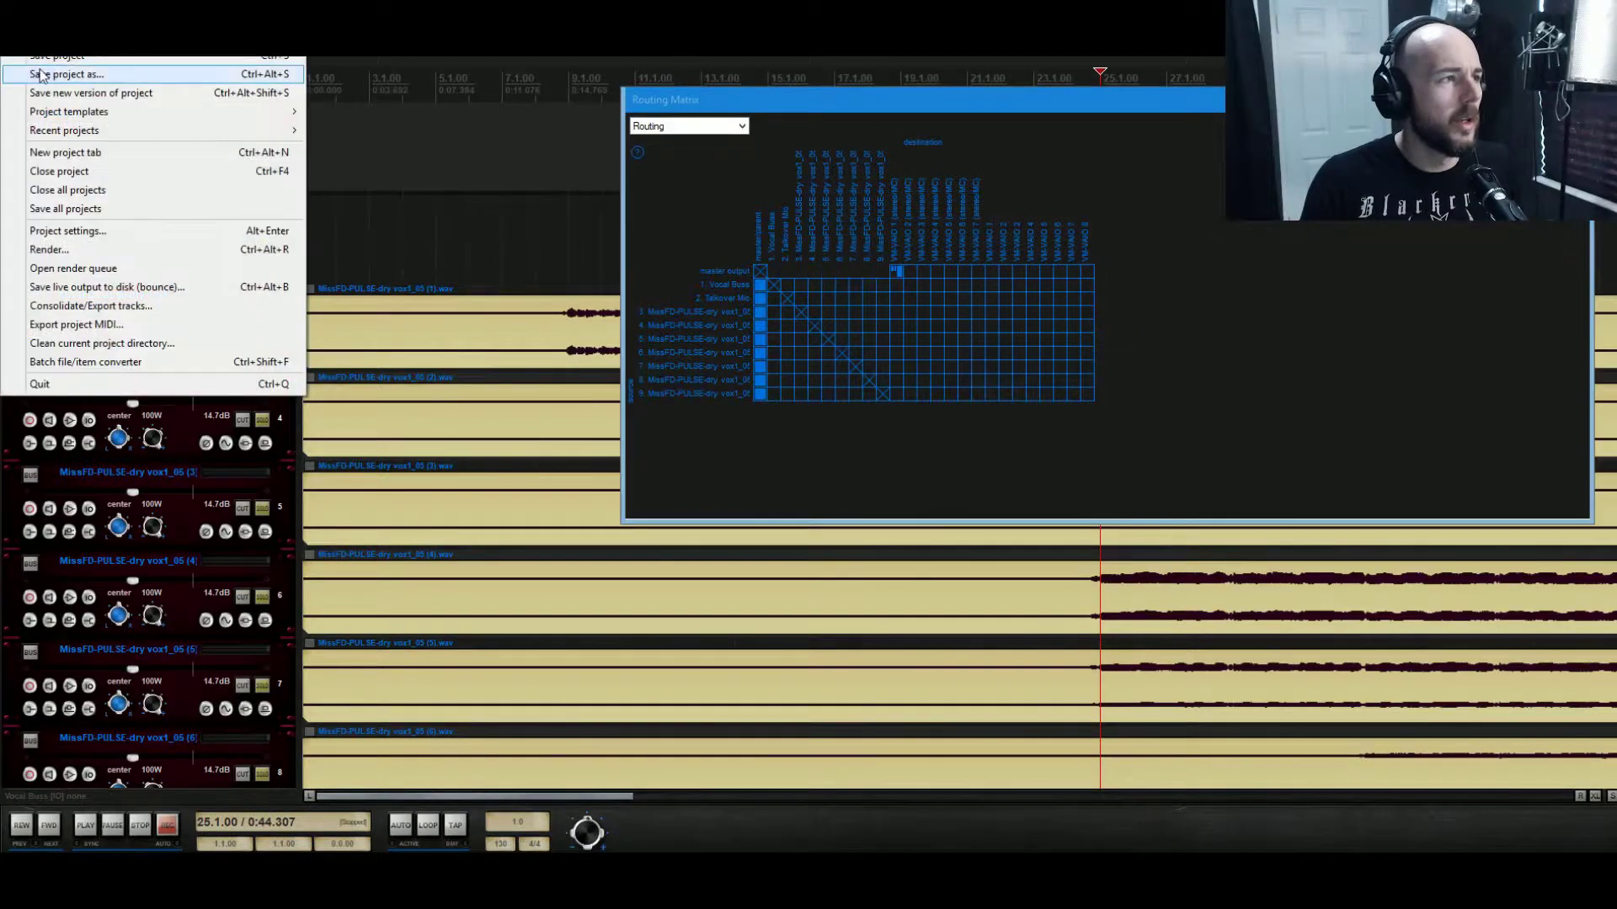
{"action": "key", "text": "Escape"}
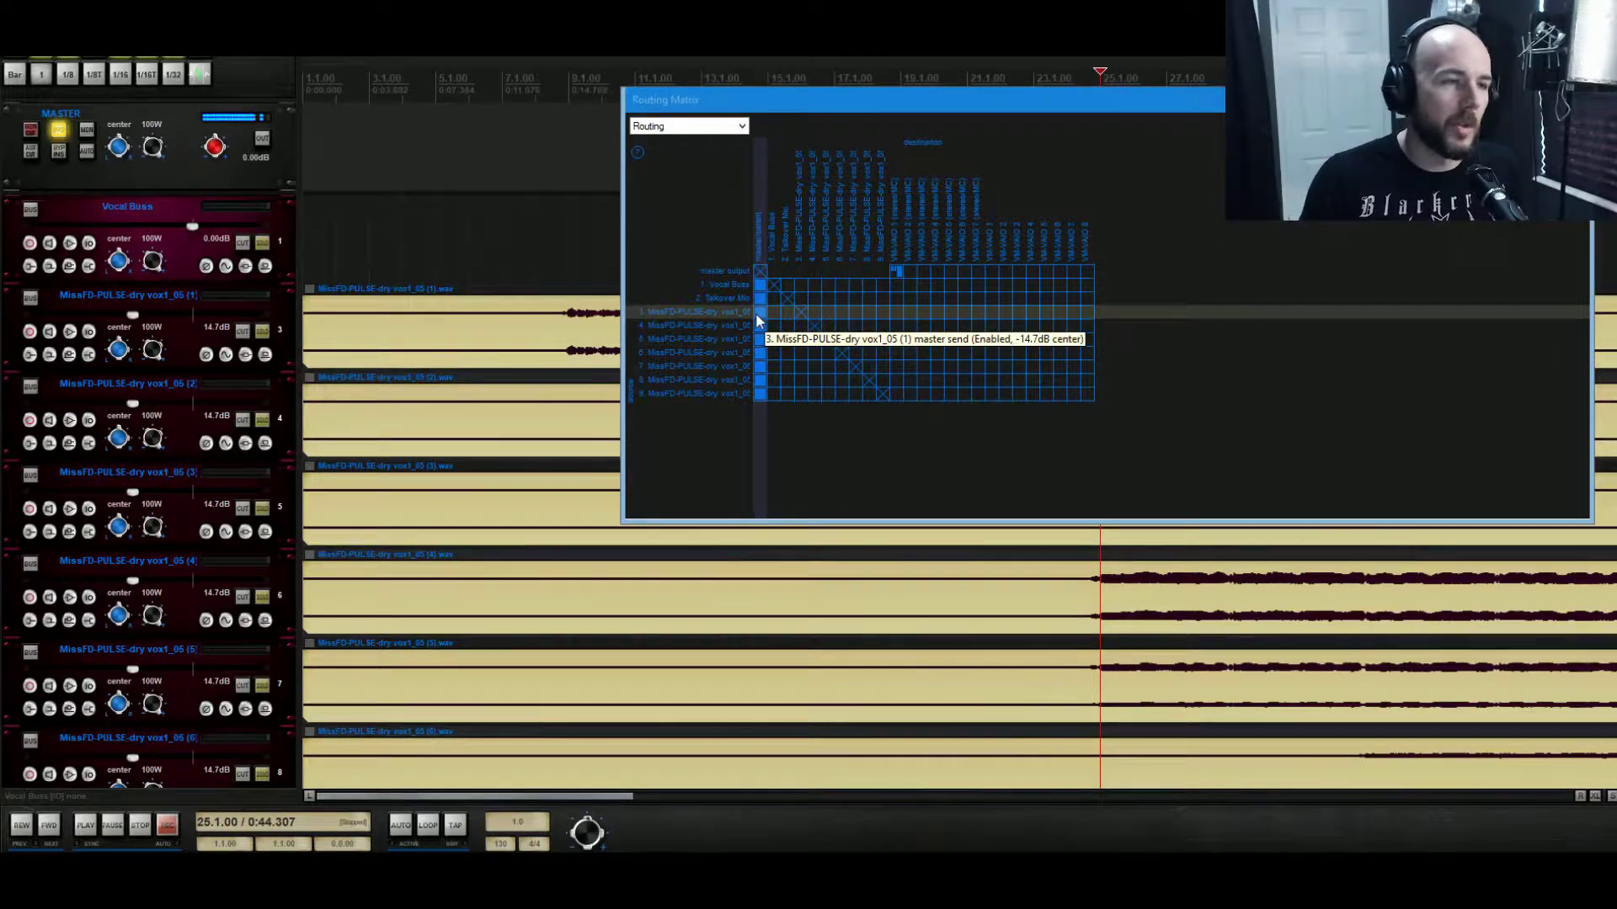
Disable master sends on vocal tracks 3–9 and audition from bar 9.
{"action": "left_click_drag", "start_coordinate": [762, 320], "coordinate": [761, 393]}
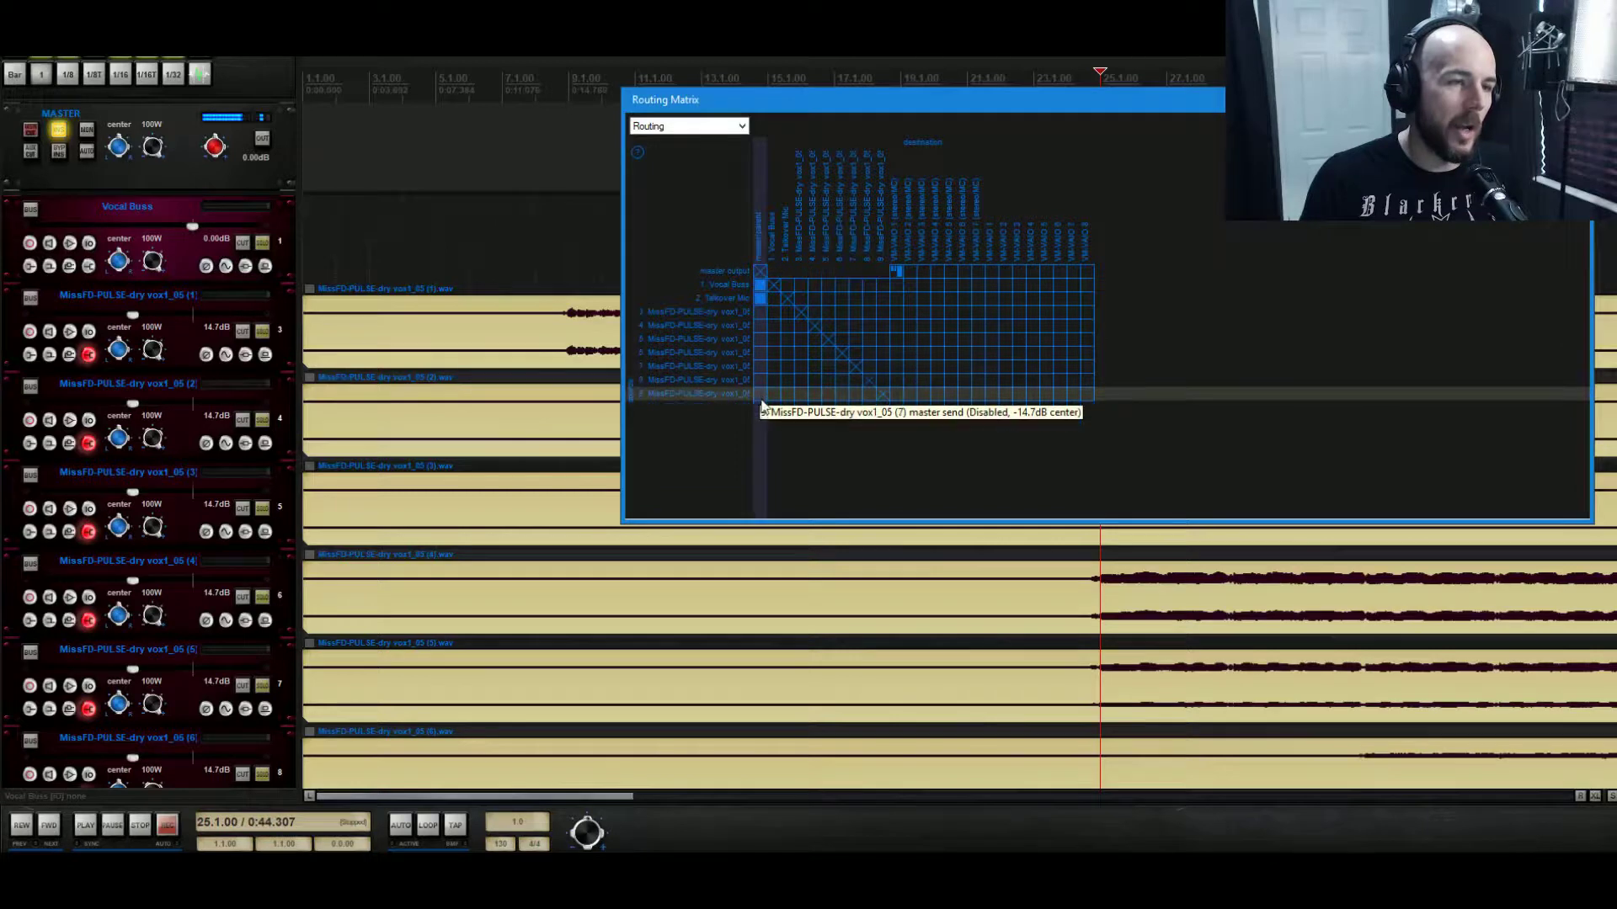
{"action": "left_click", "coordinate": [569, 260]}
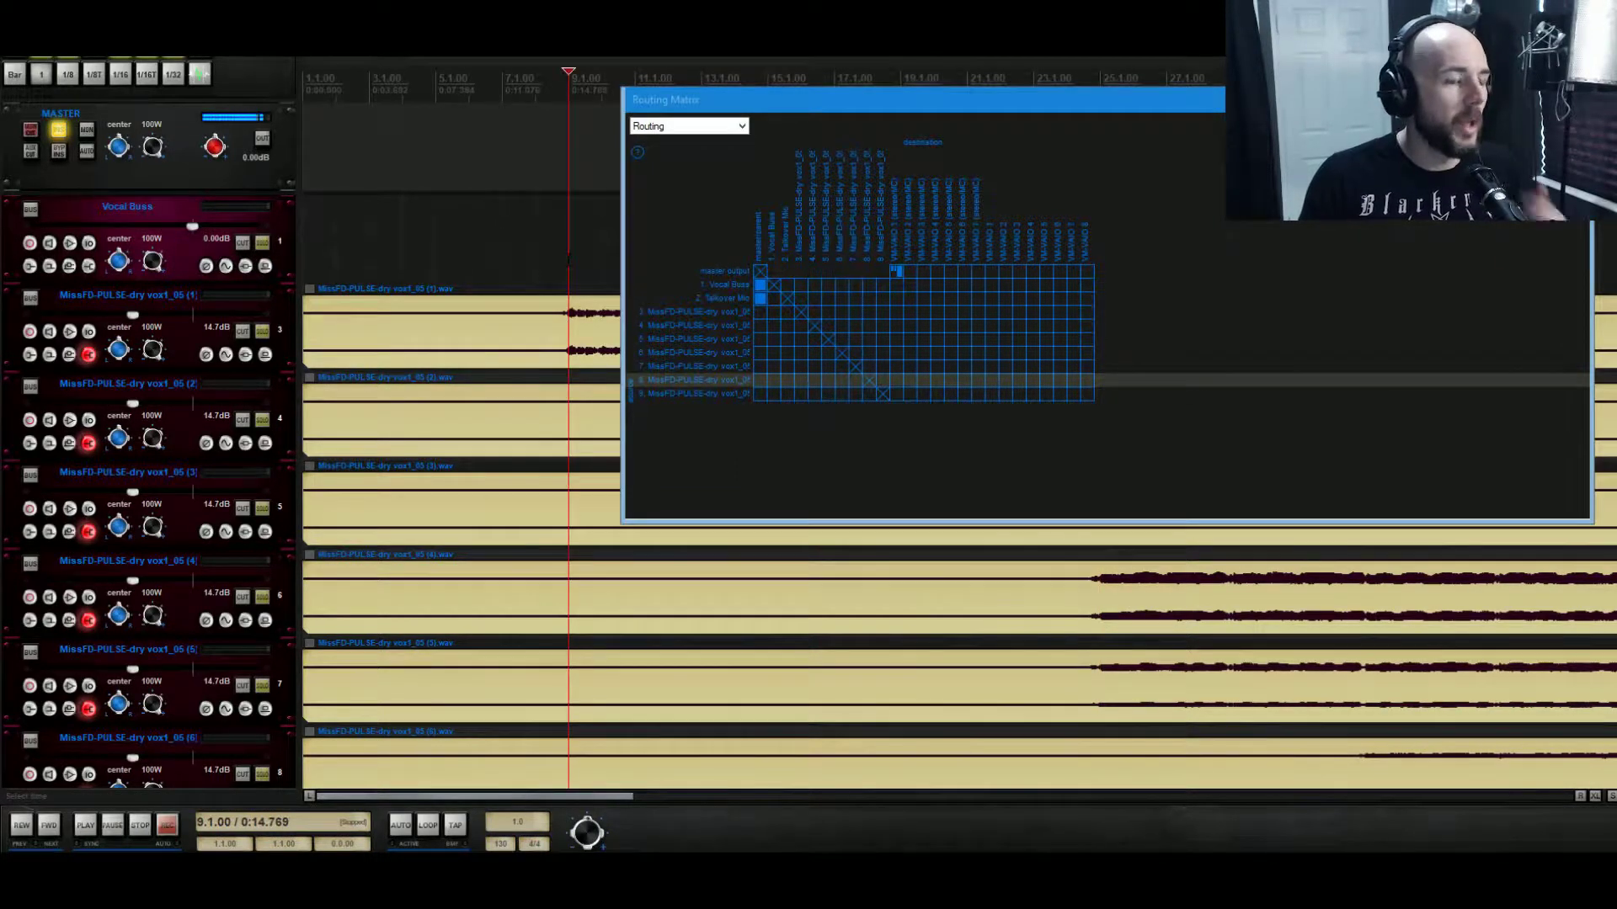
{"action": "key", "text": "space"}
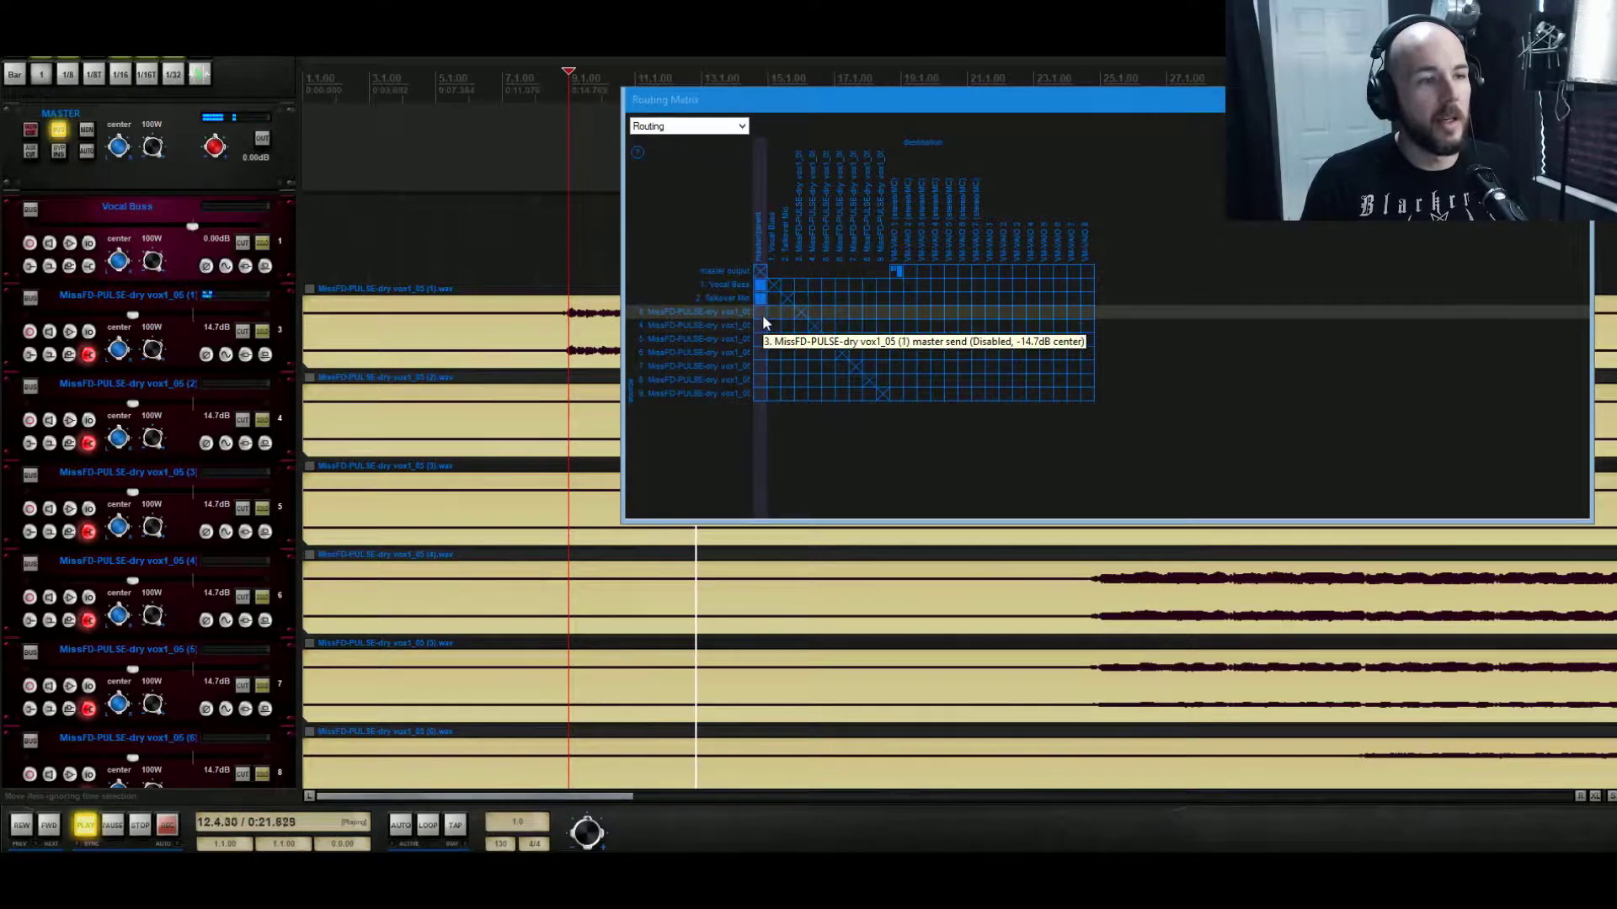
{"action": "key", "text": "space"}
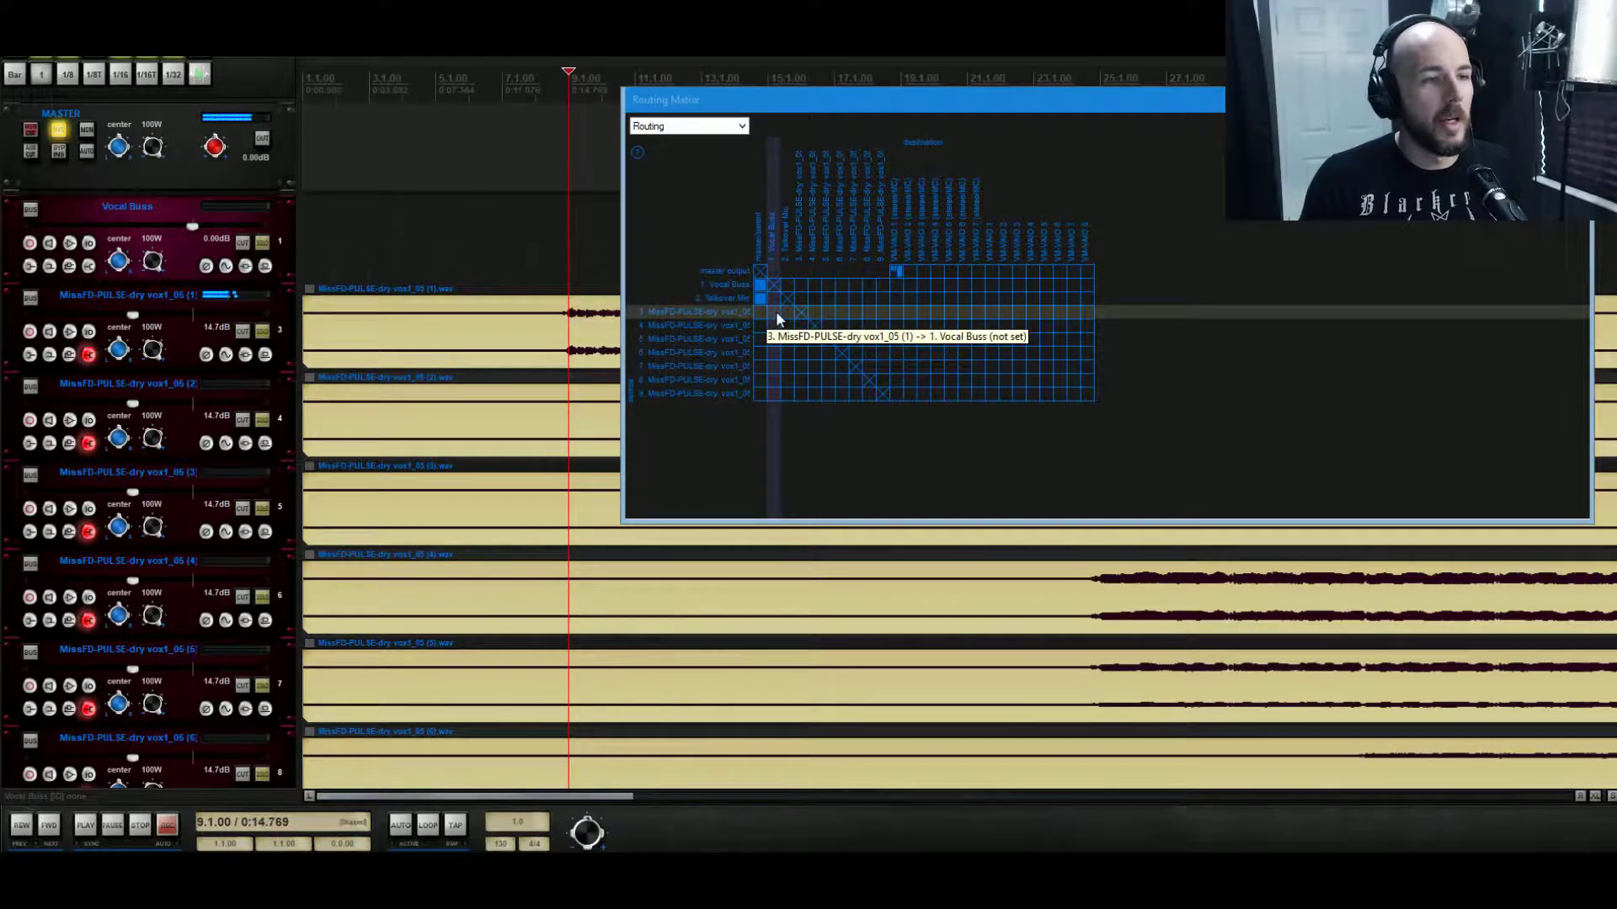
Send vocal tracks 3–9 to Vocal Buss, audition the bus, and close the matrix.
{"action": "left_click_drag", "start_coordinate": [776, 316], "coordinate": [776, 394]}
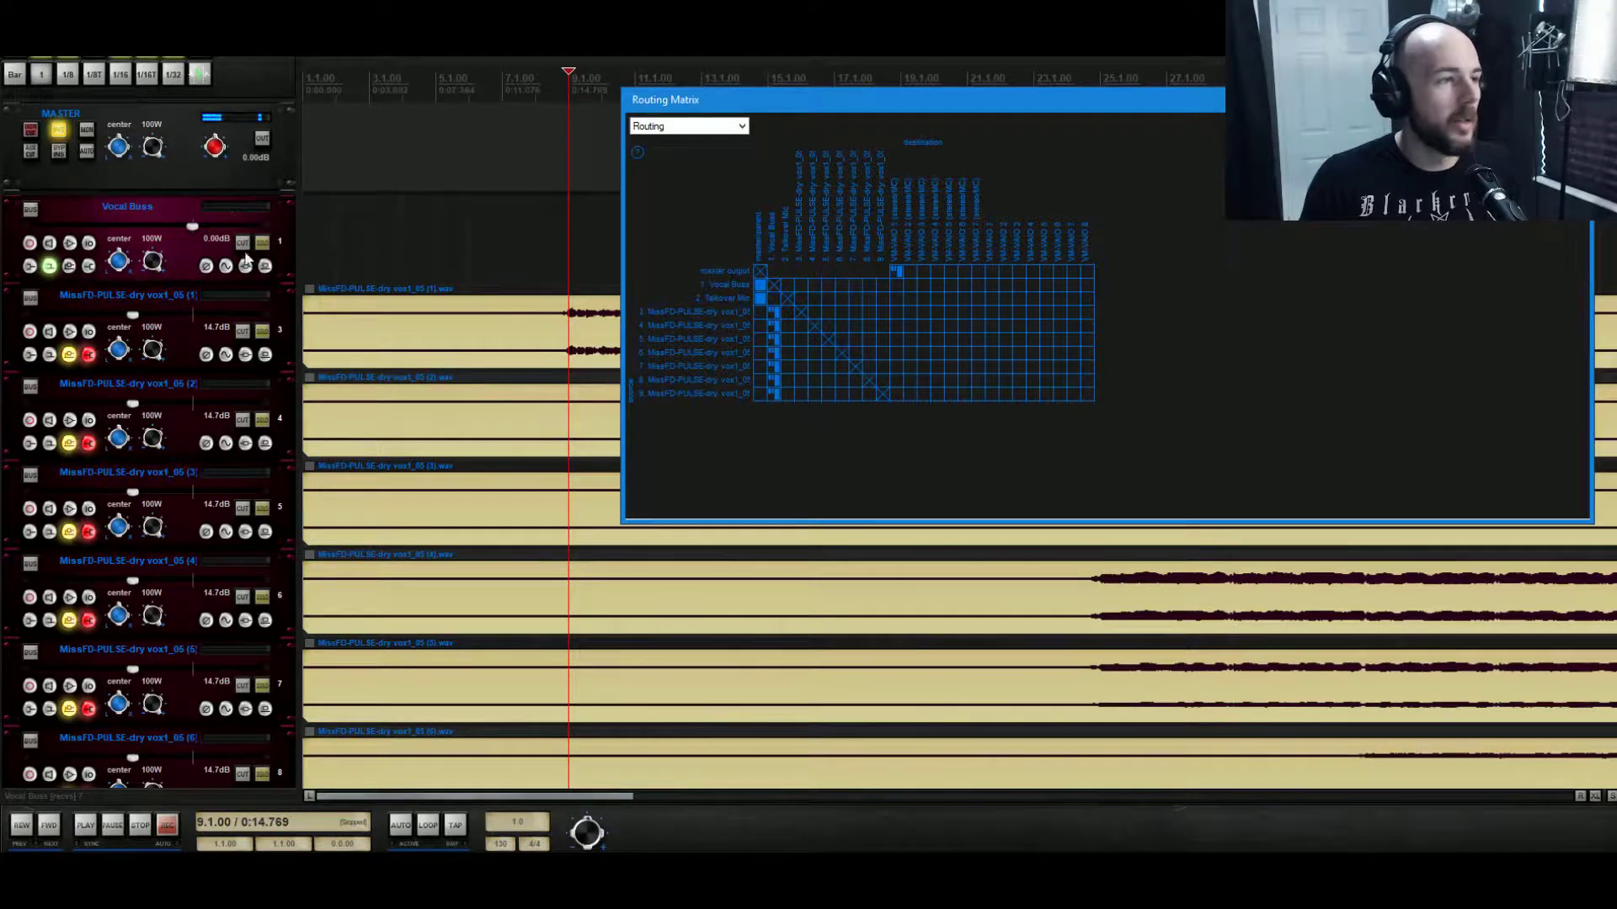
{"action": "key", "text": "space"}
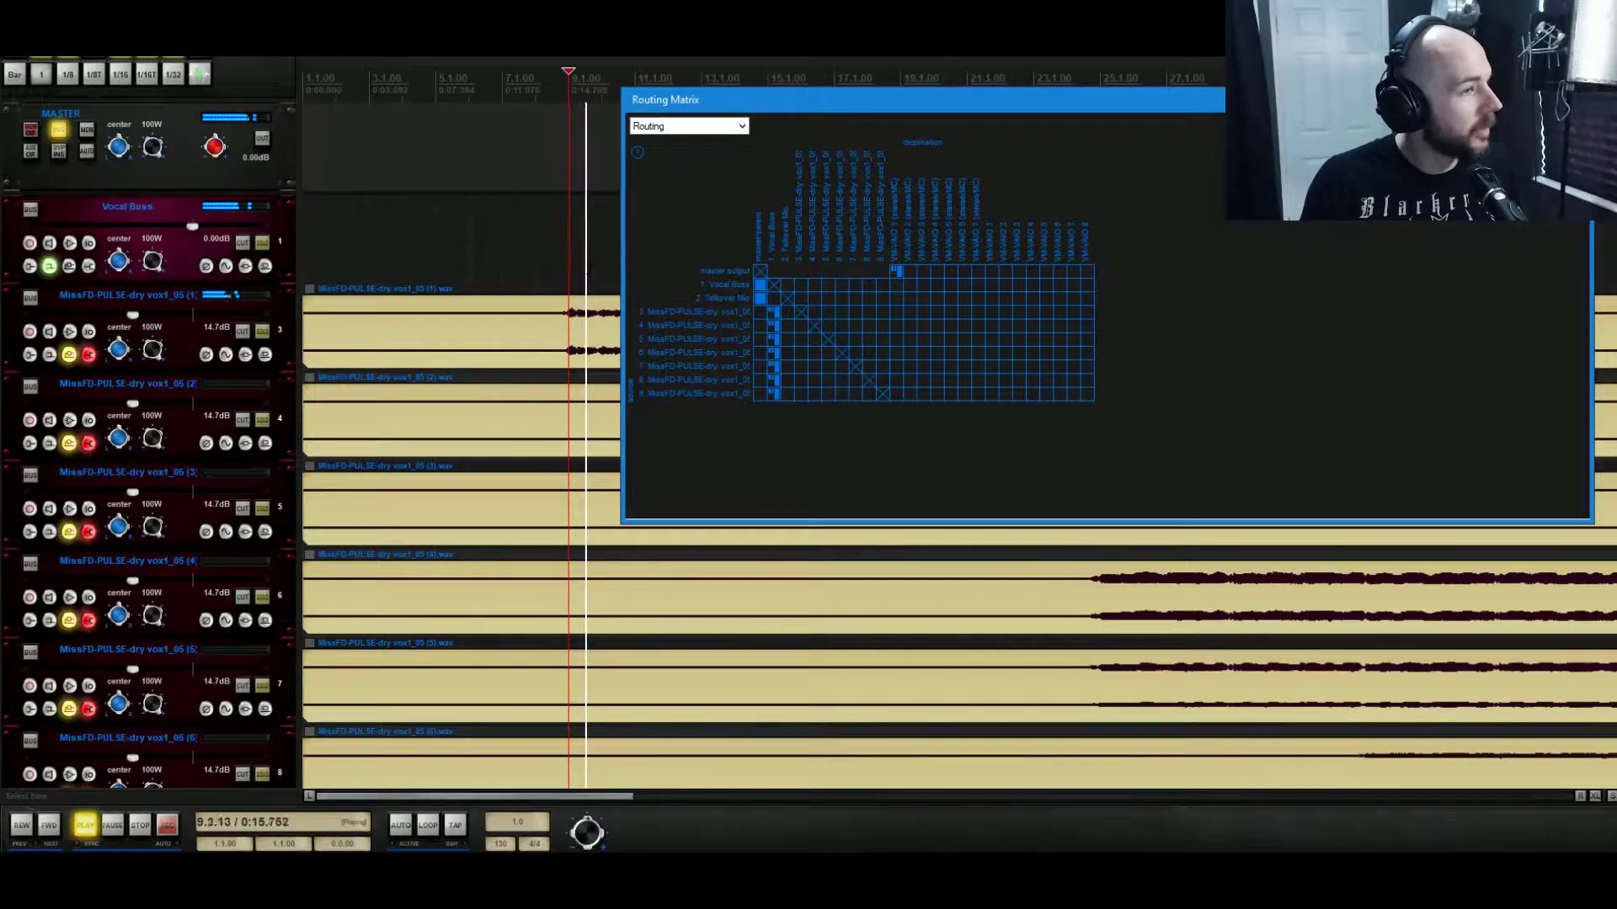
{"action": "key", "text": "space"}
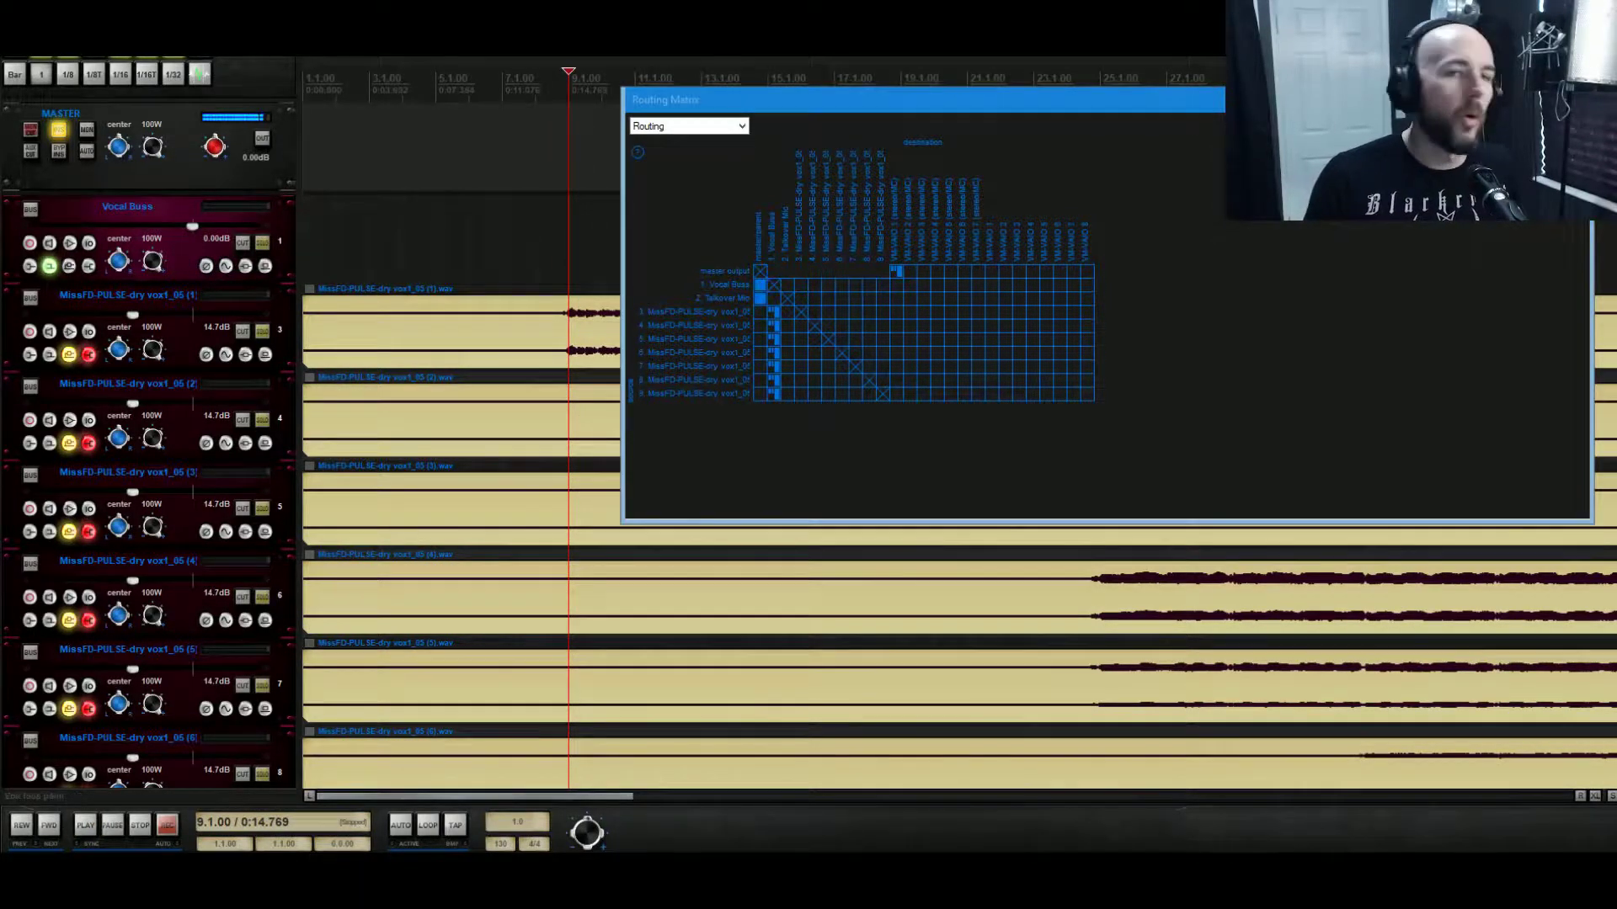
{"action": "left_click", "coordinate": [1582, 100]}
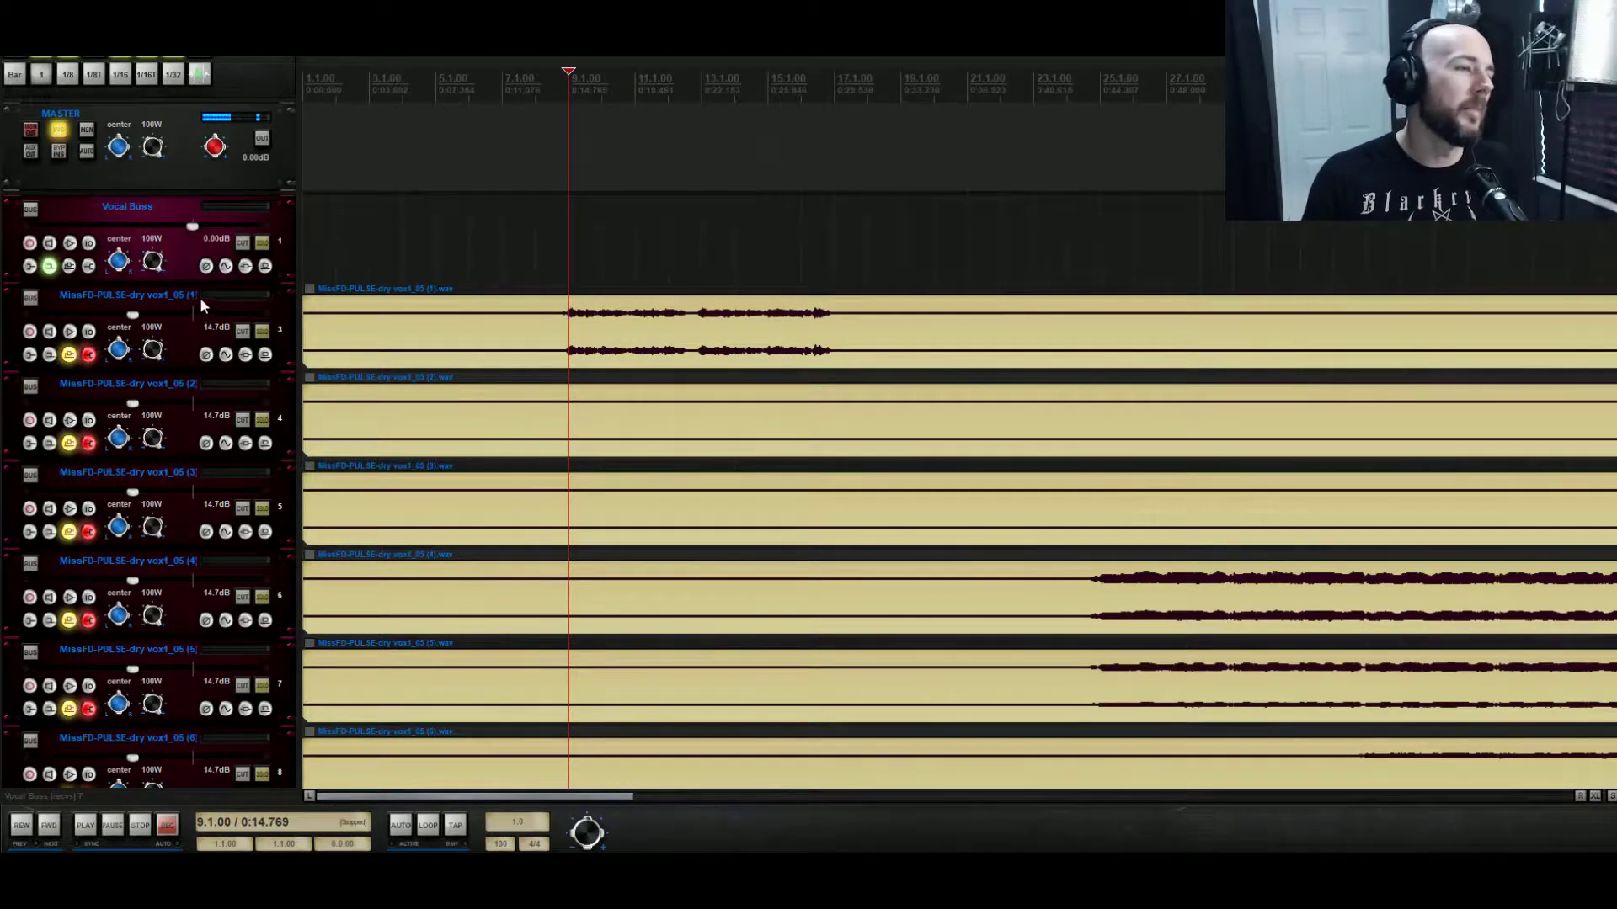
Insert two tracks below Vocal Buss and name the first one Vocal Reverb.
{"action": "right_click", "coordinate": [189, 251]}
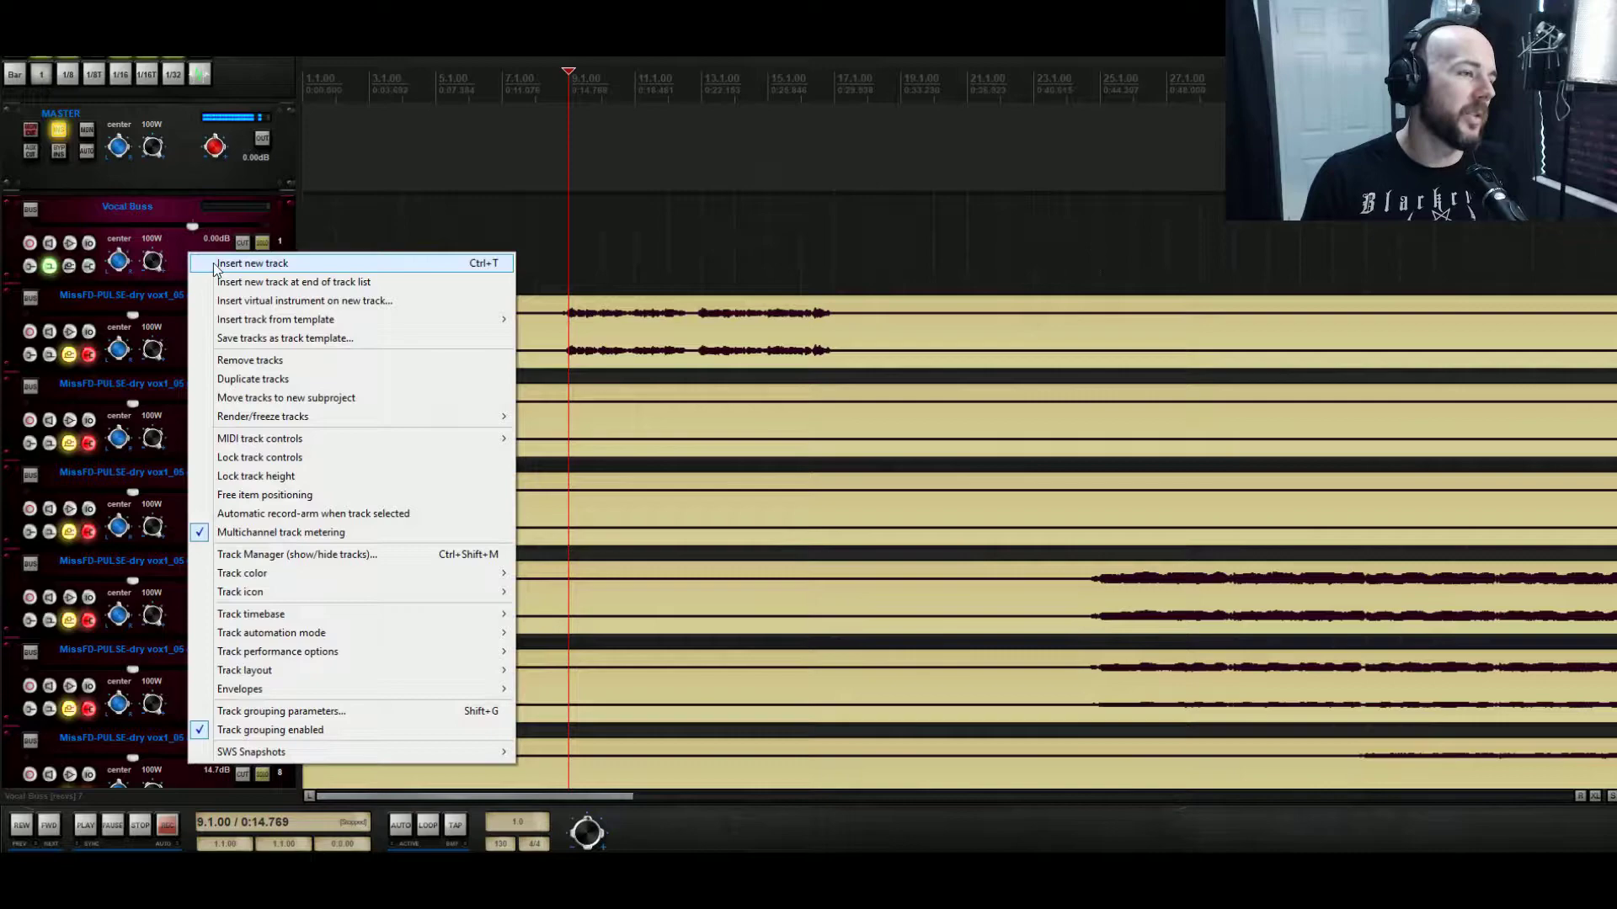
{"action": "left_click", "coordinate": [211, 266]}
{"action": "right_click", "coordinate": [171, 303]}
{"action": "left_click", "coordinate": [127, 315]}
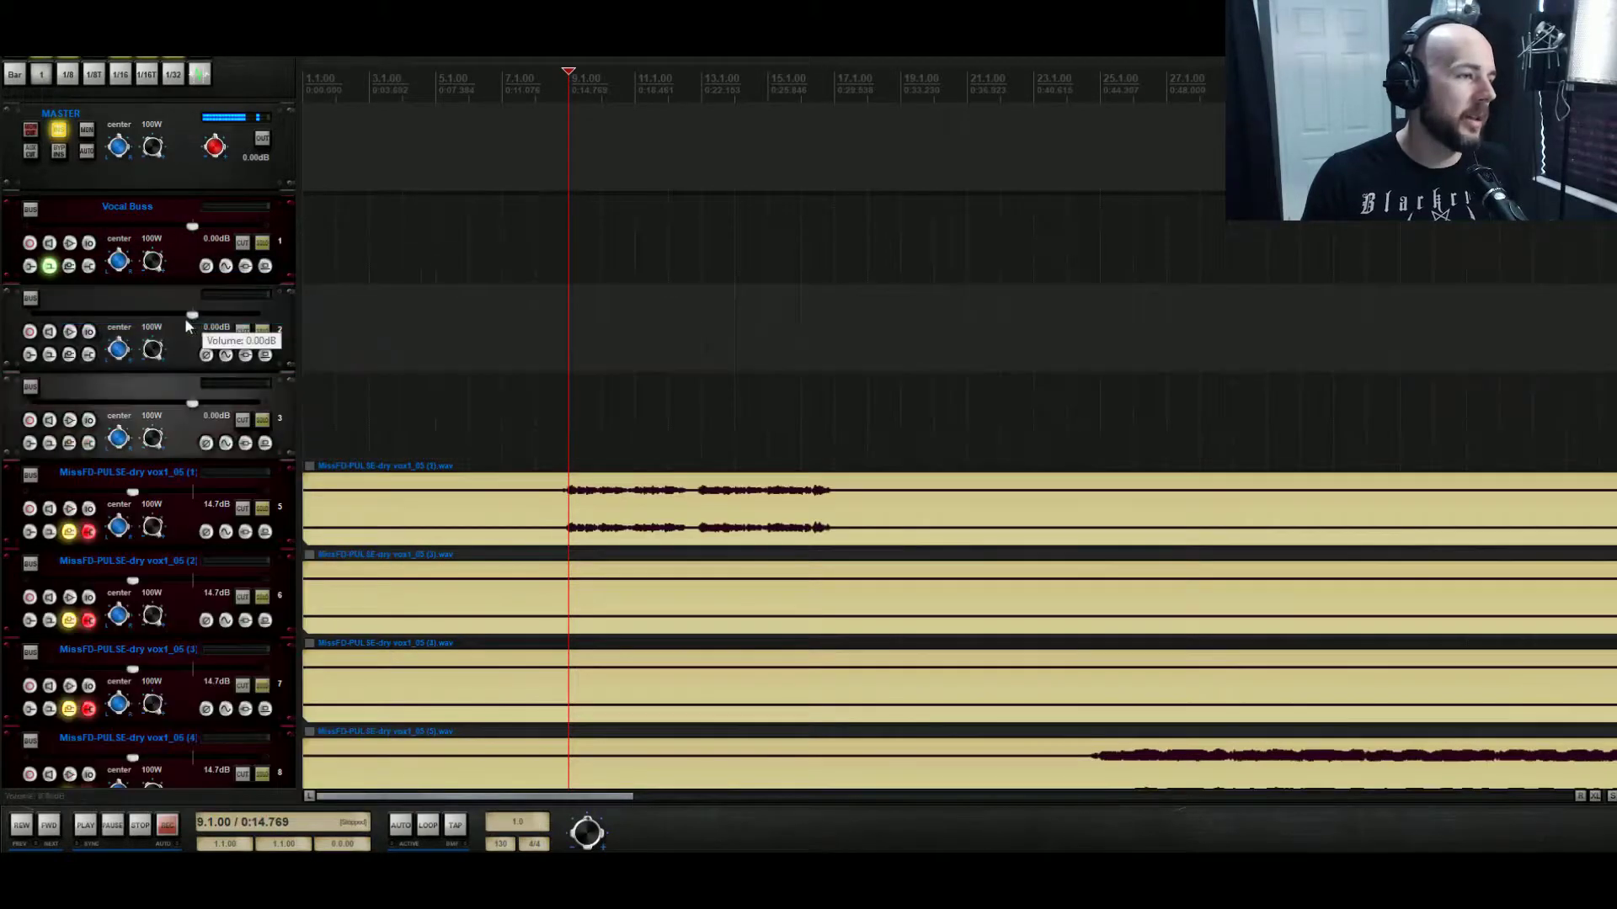
{"action": "double_click", "coordinate": [112, 296]}
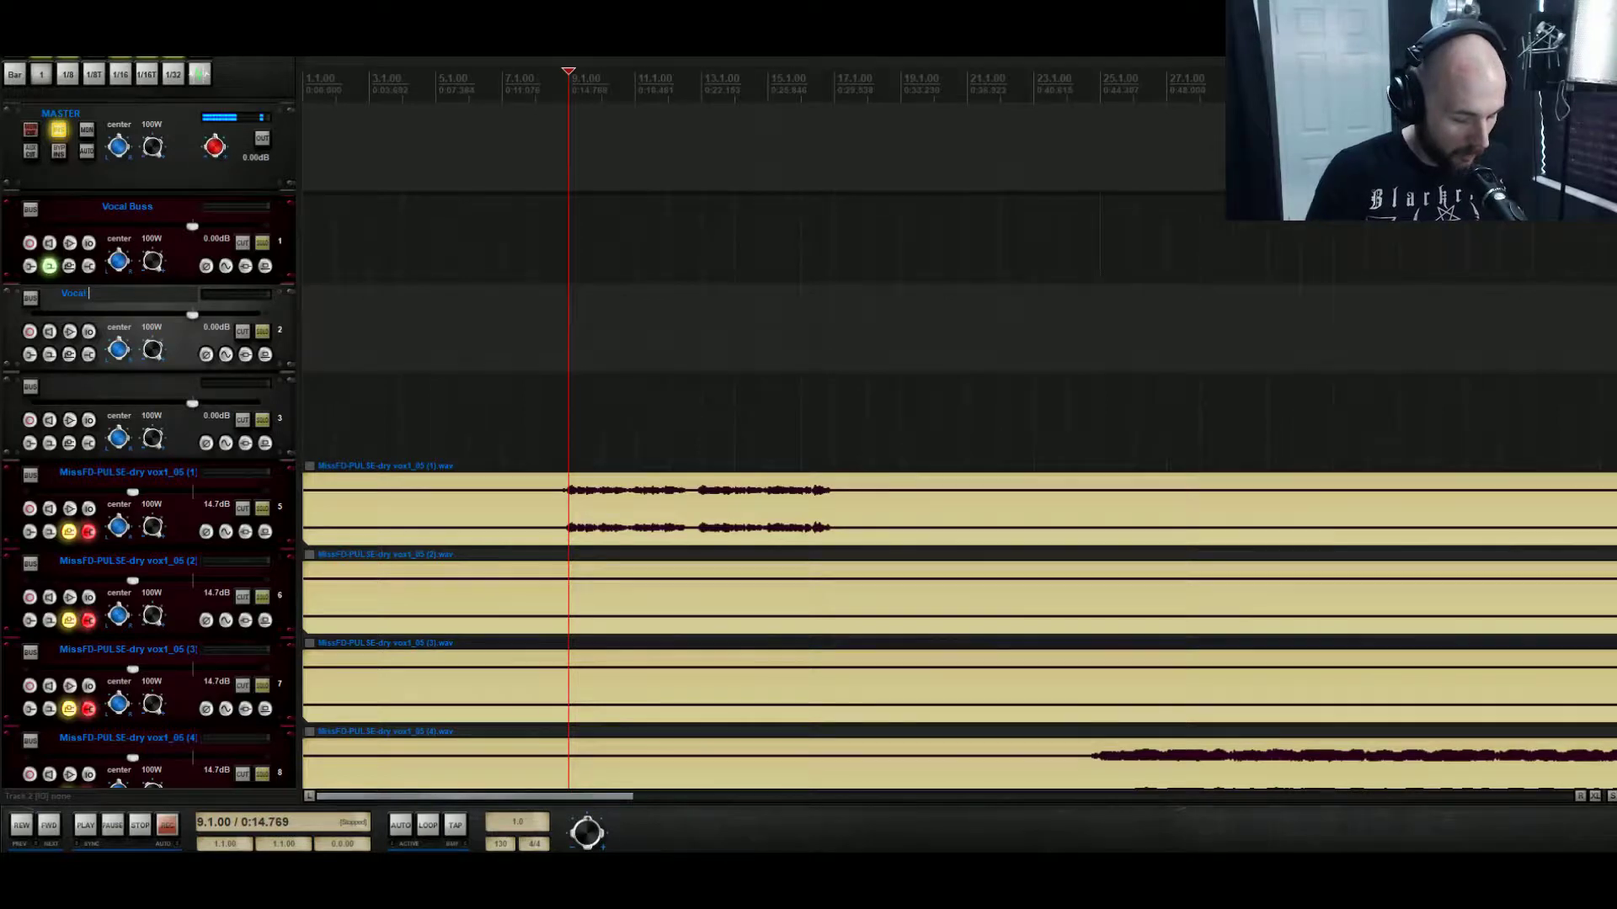
{"action": "key", "text": "Return"}
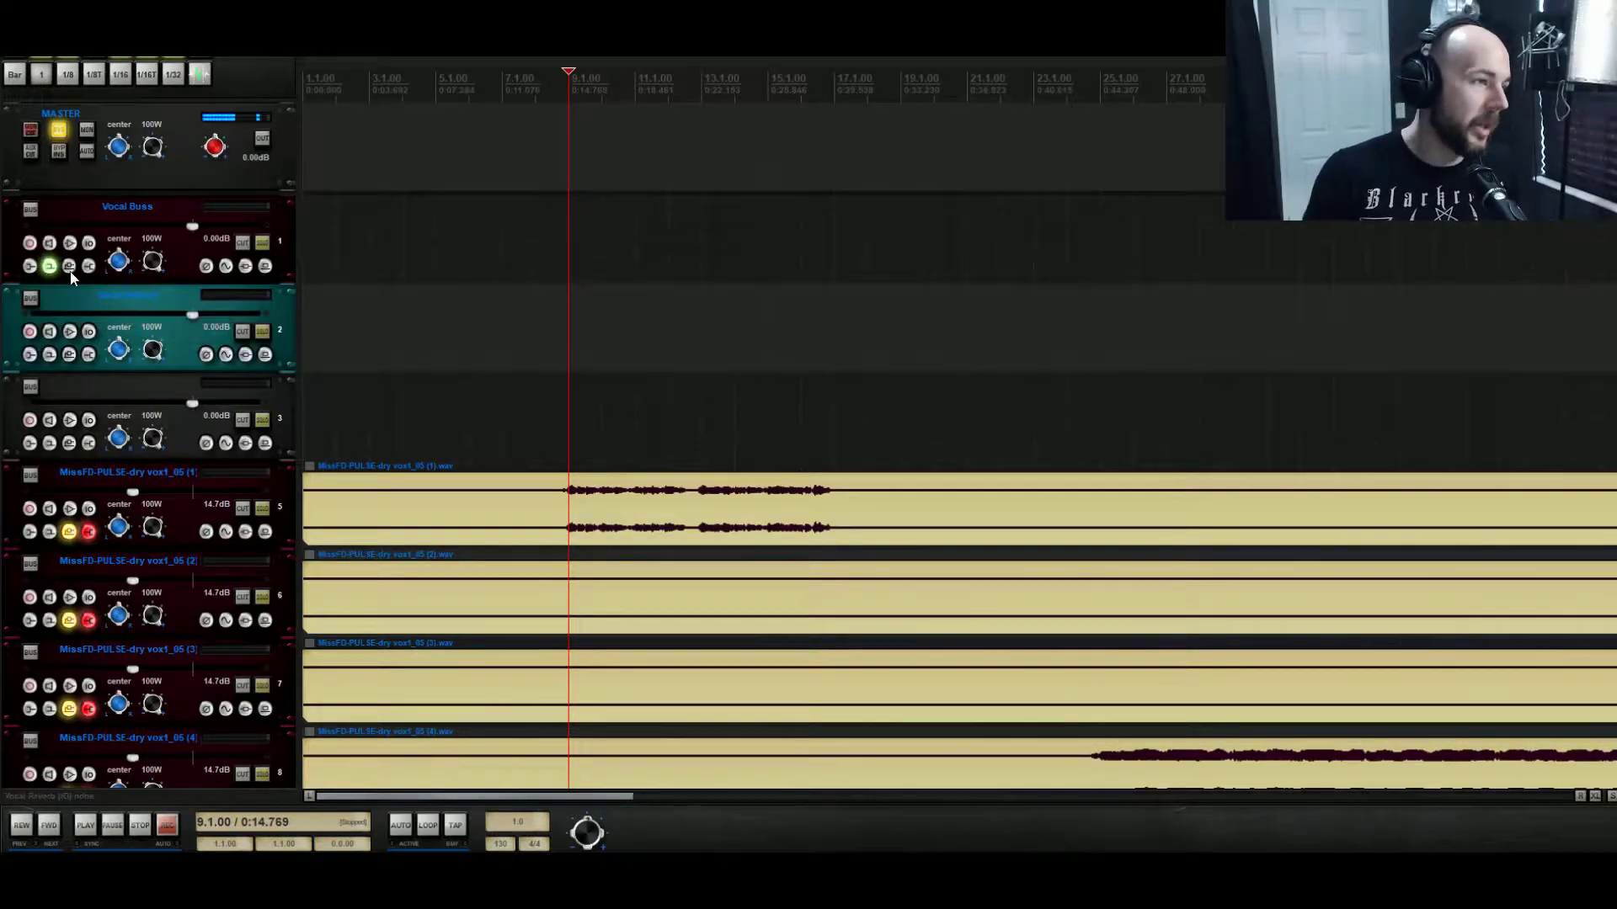
Add a send from Vocal Buss to Vocal Reverb at -20 dB.
{"action": "left_click", "coordinate": [69, 266]}
{"action": "left_click", "coordinate": [381, 294]}
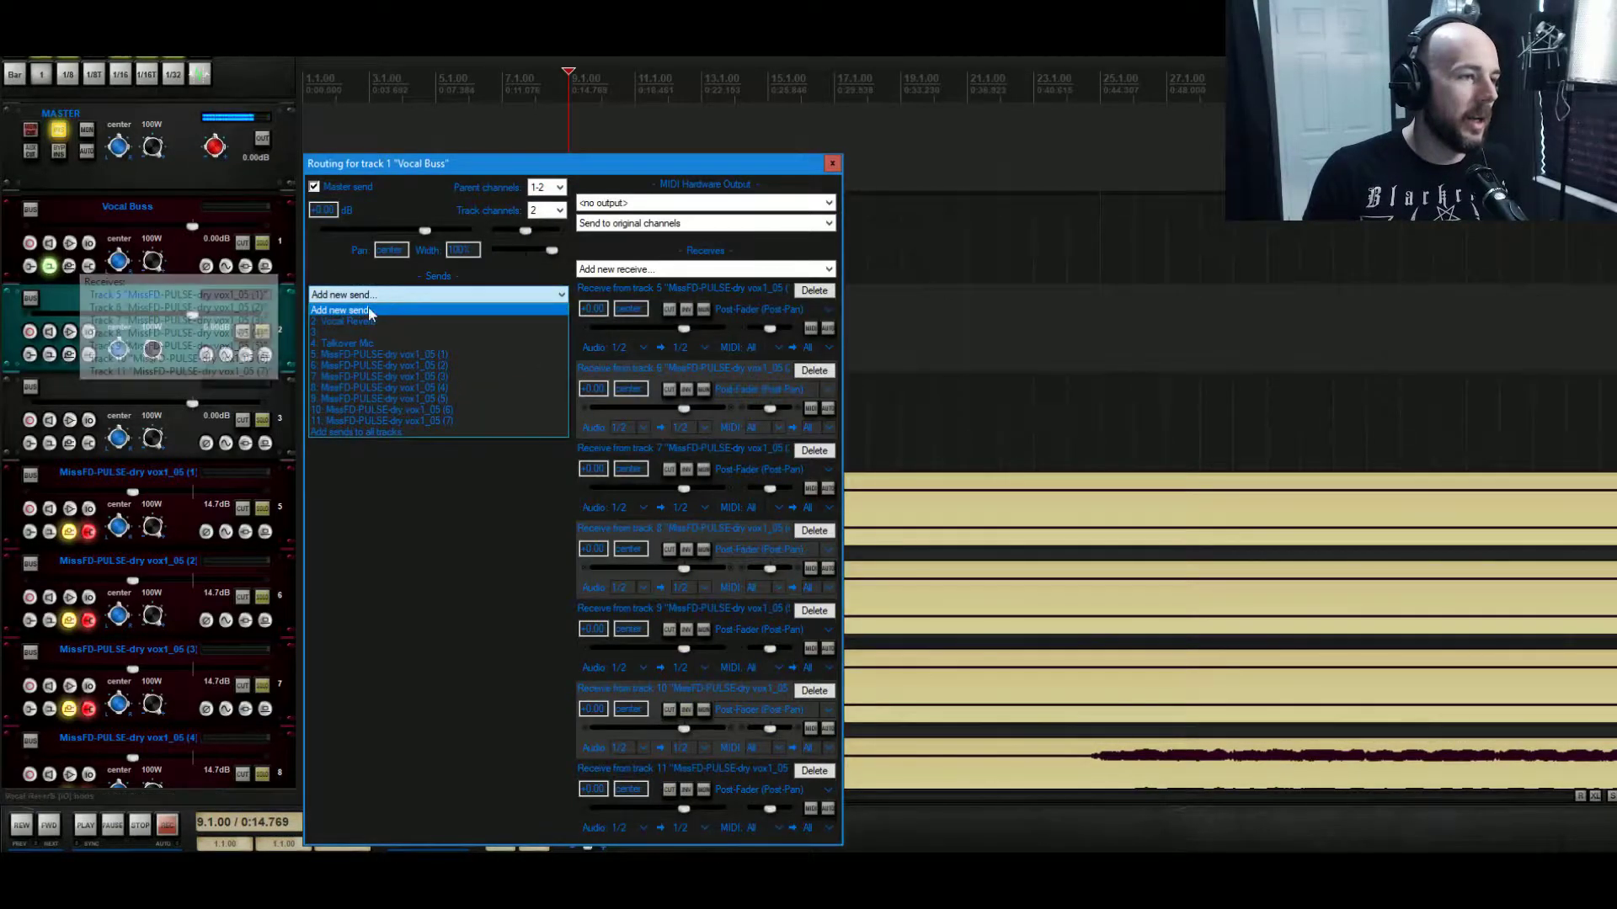
{"action": "left_click", "coordinate": [366, 322]}
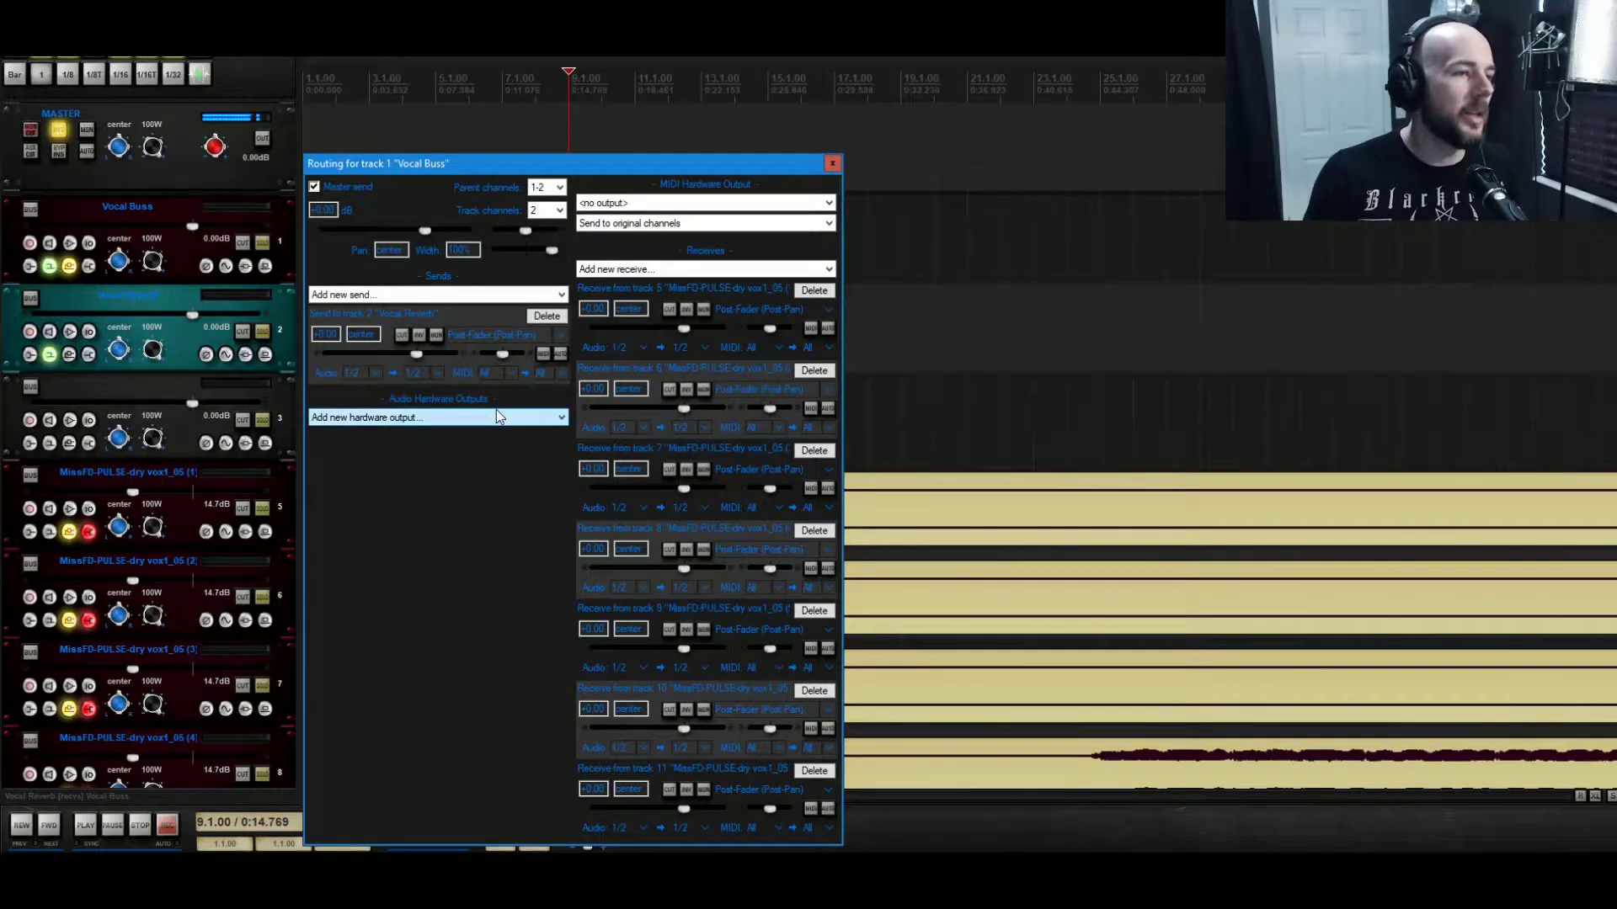
{"action": "left_click", "coordinate": [325, 334]}
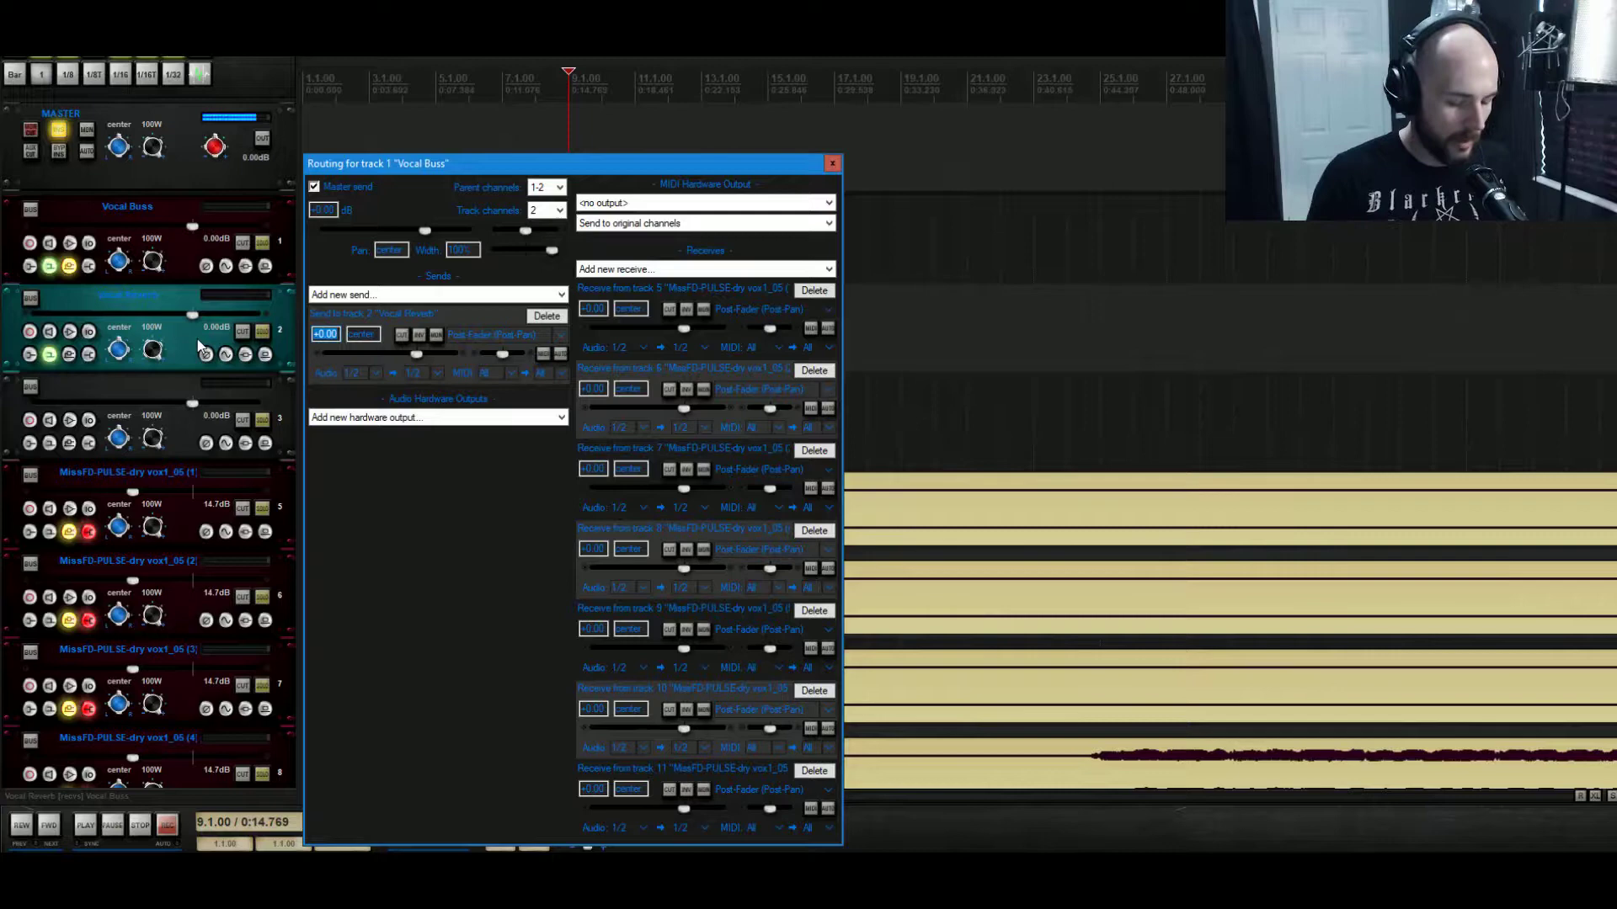
{"action": "type", "text": "-20"}
{"action": "key", "text": "Return"}
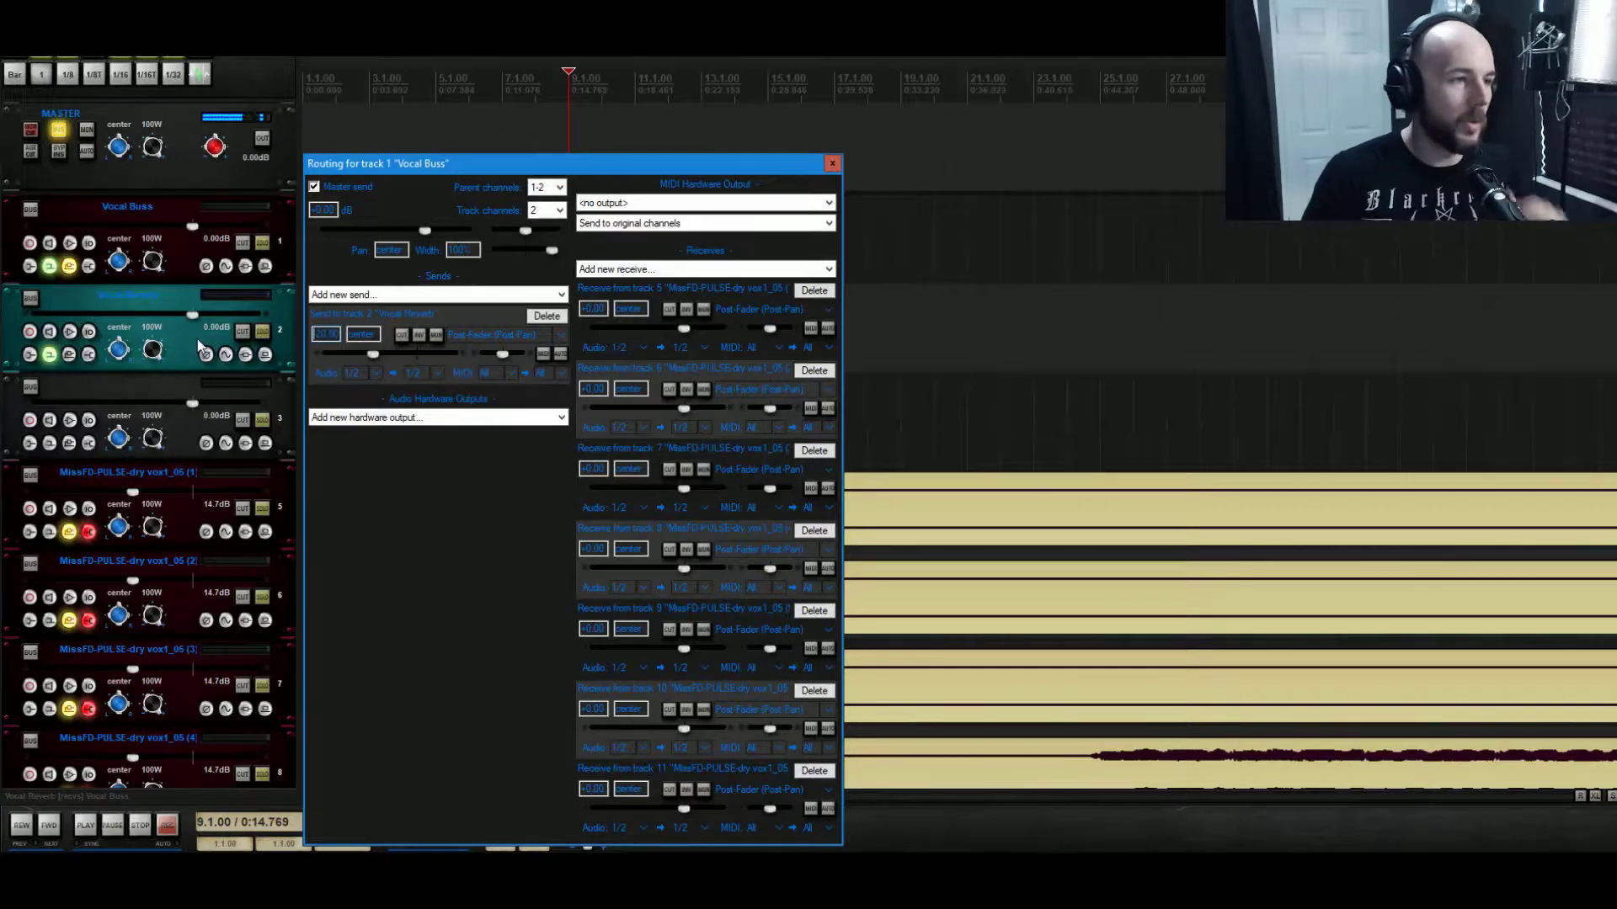
{"action": "left_click", "coordinate": [832, 163]}
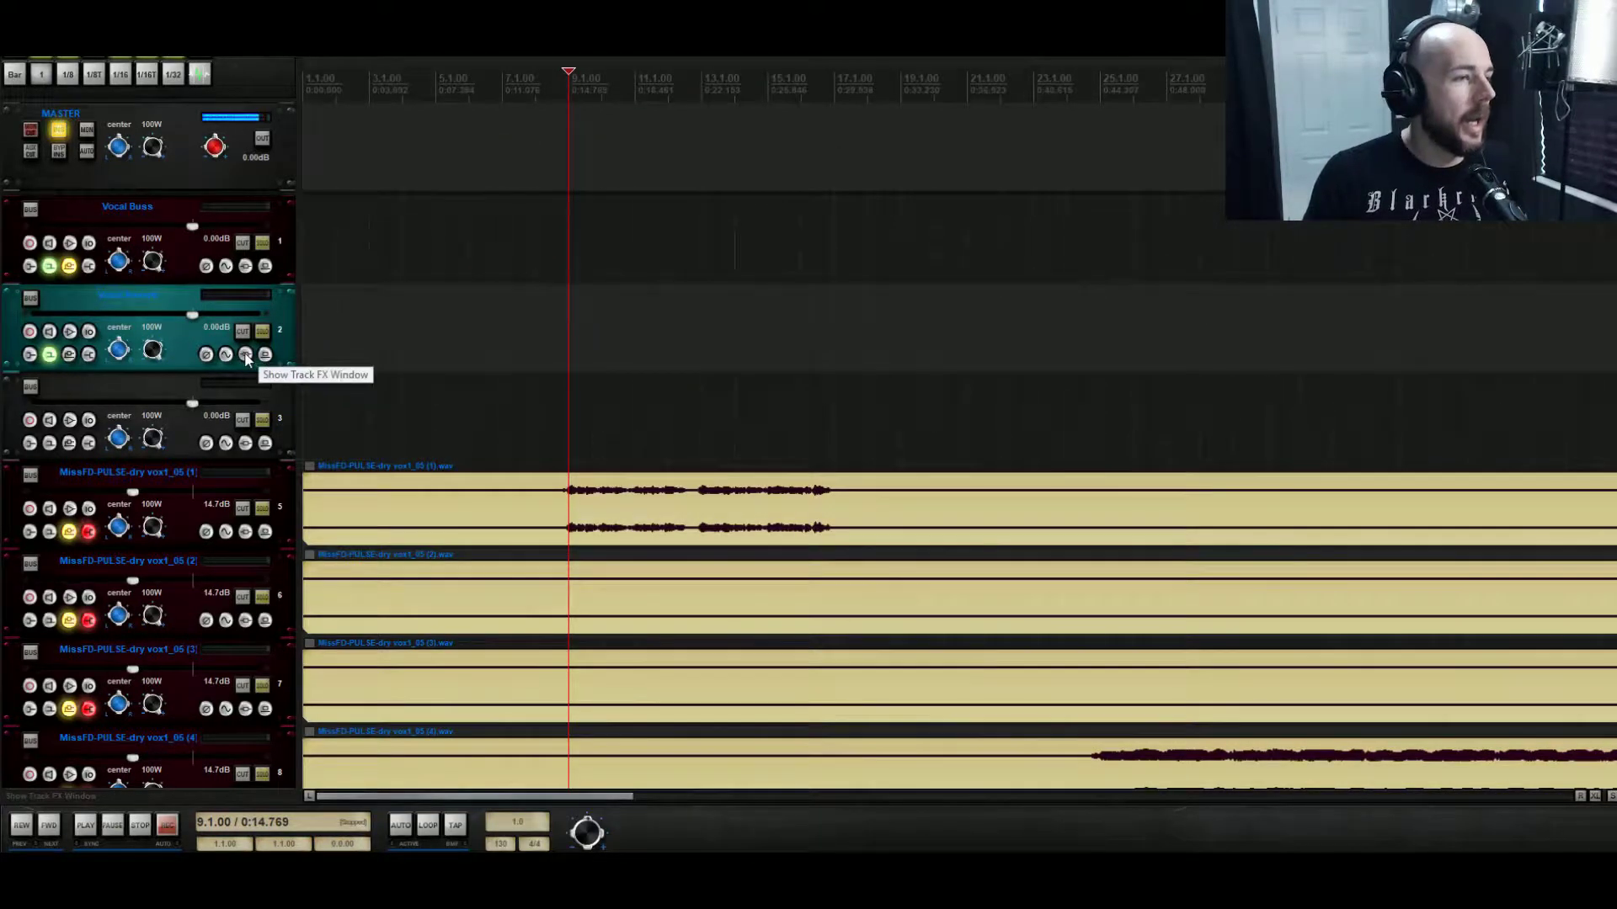
Add the Audio Damage Eos 2 reverb to Vocal Reverb and resize its window to fit.
{"action": "left_click", "coordinate": [245, 355]}
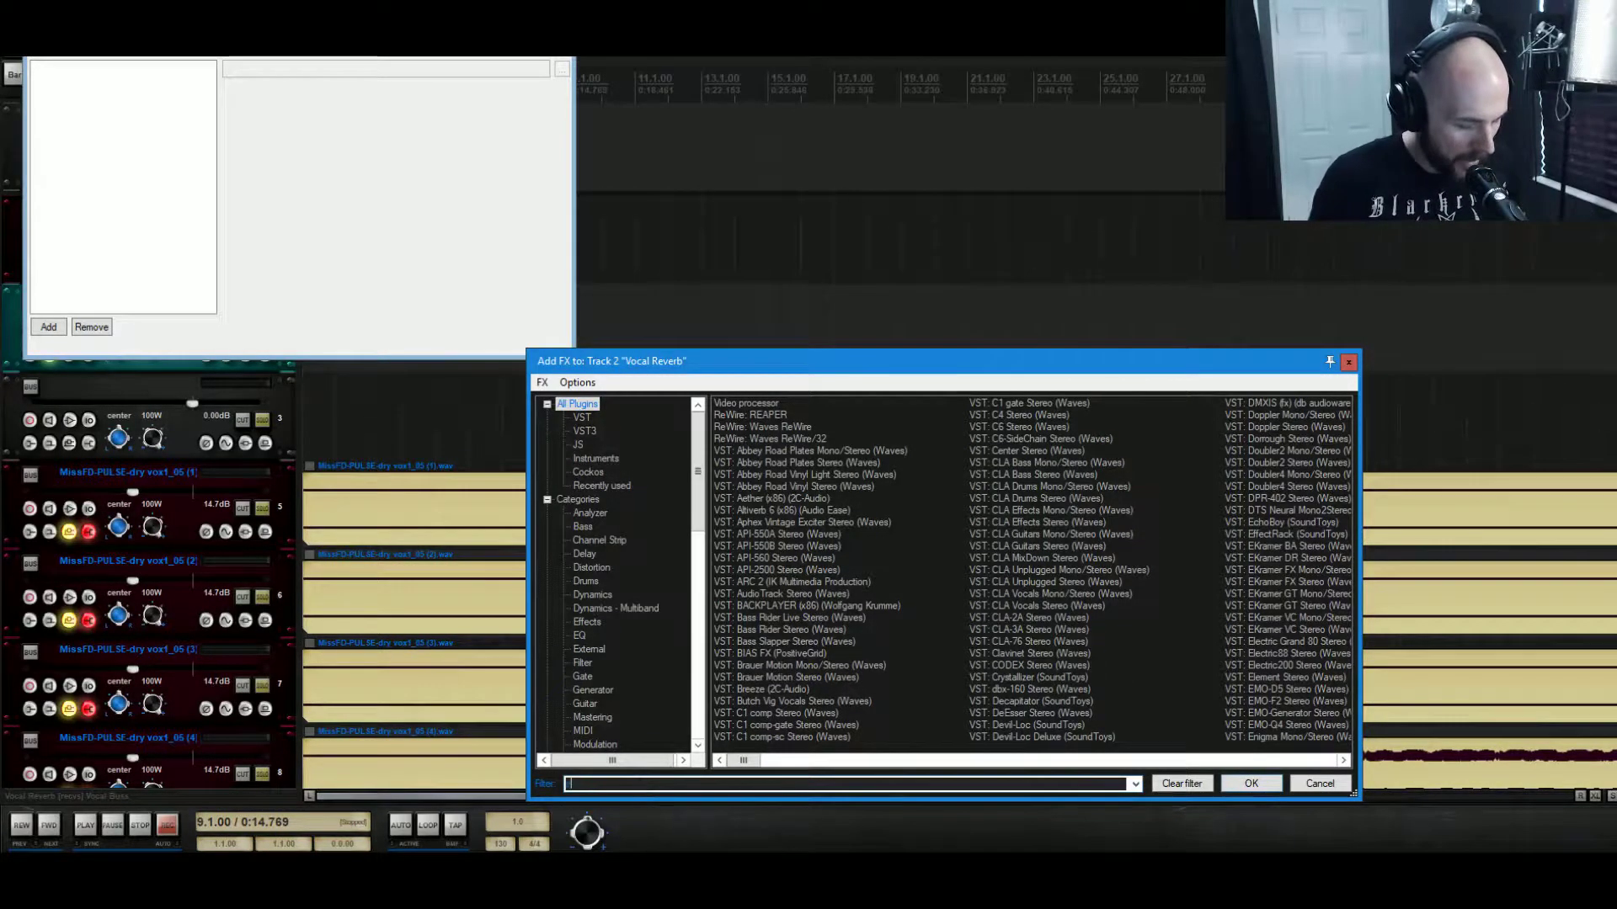
{"action": "left_click", "coordinate": [780, 403]}
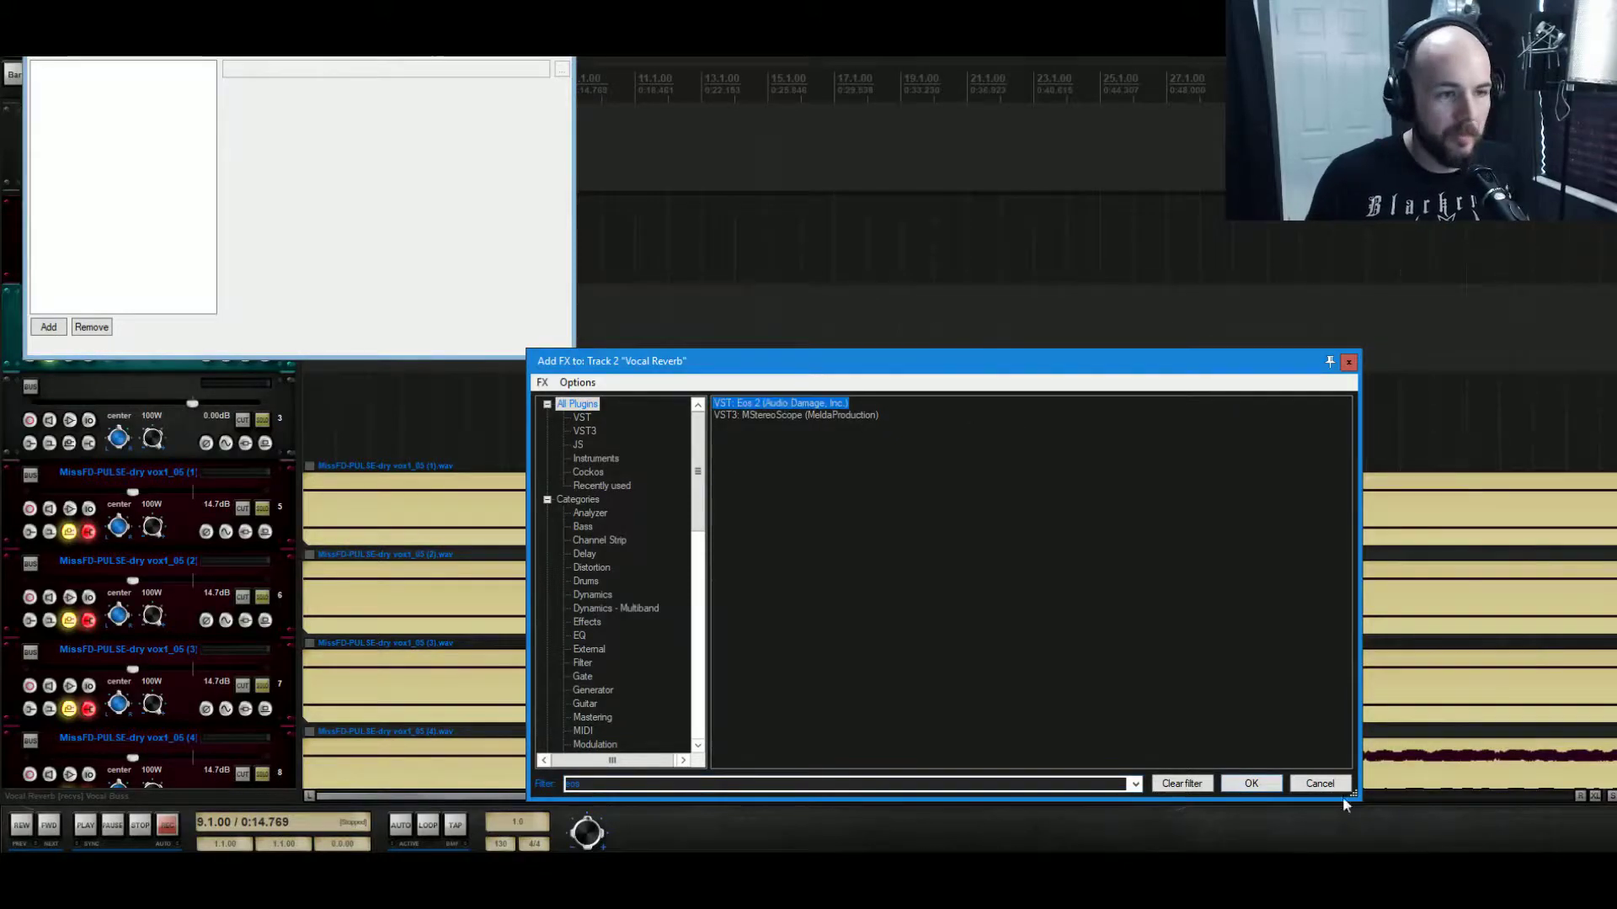
{"action": "left_click", "coordinate": [1251, 784]}
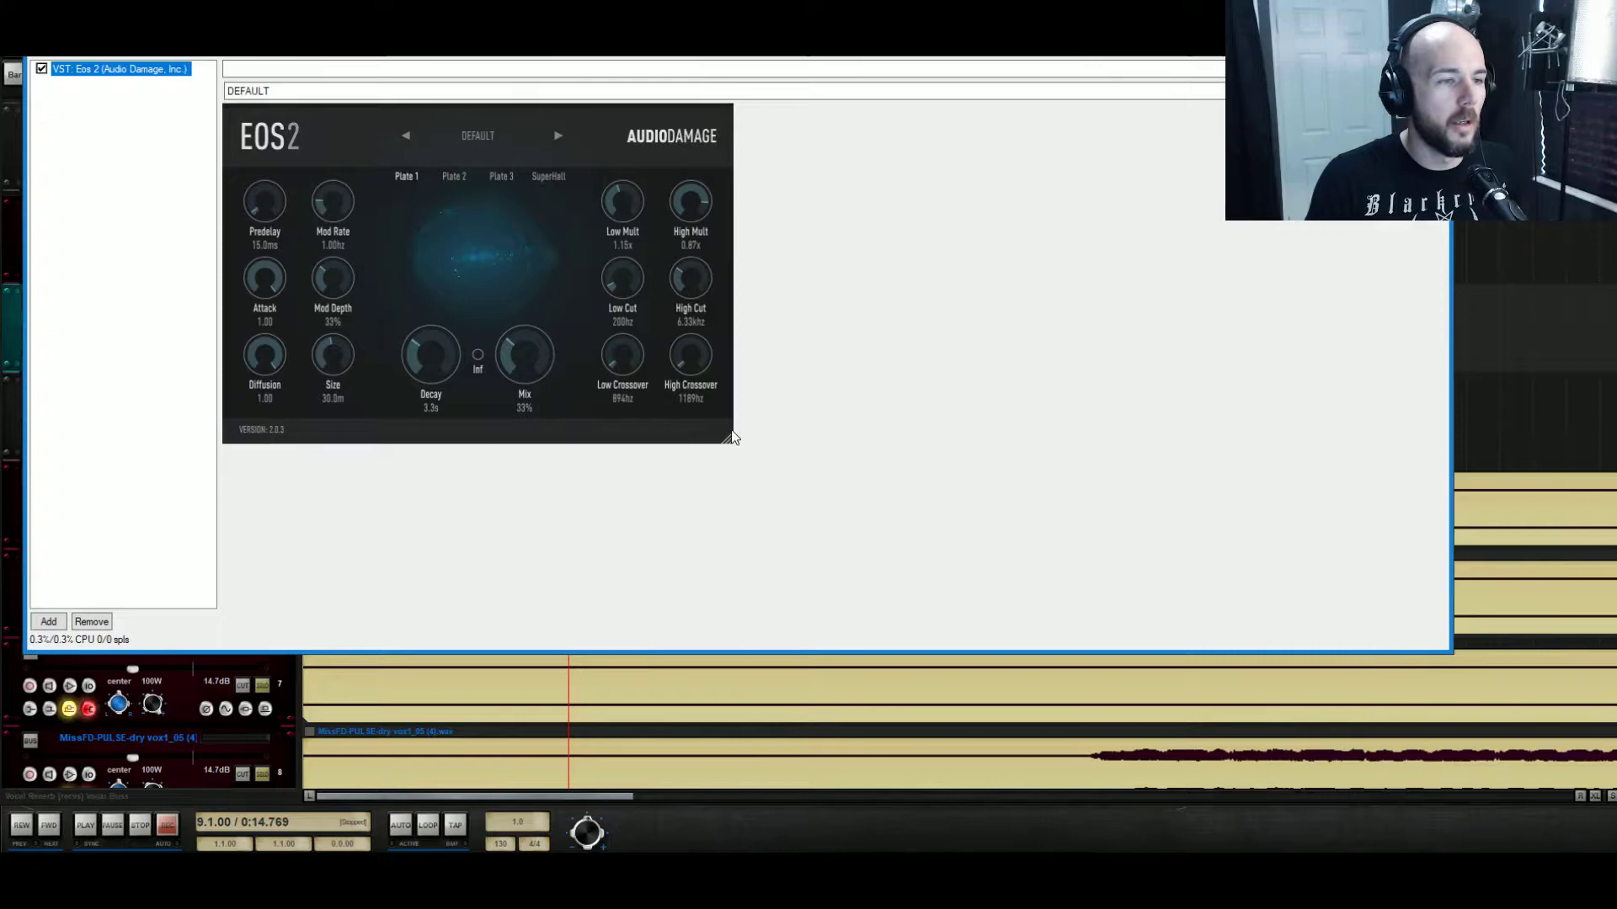
{"action": "left_click_drag", "start_coordinate": [731, 438], "coordinate": [1088, 568]}
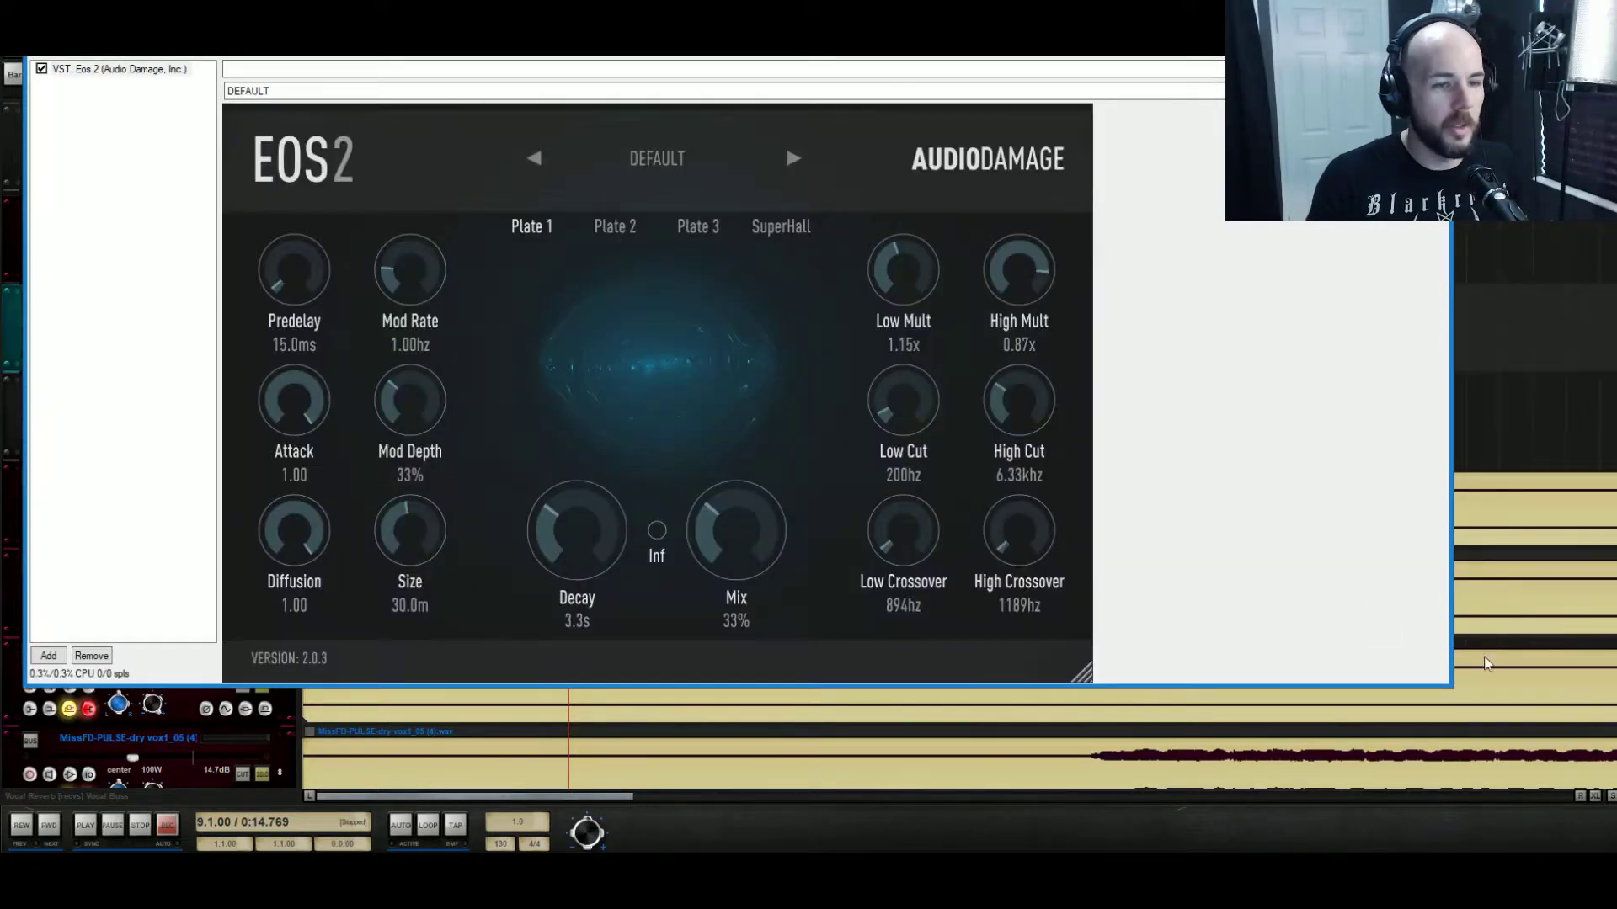
{"action": "left_click_drag", "start_coordinate": [1452, 663], "coordinate": [1111, 654]}
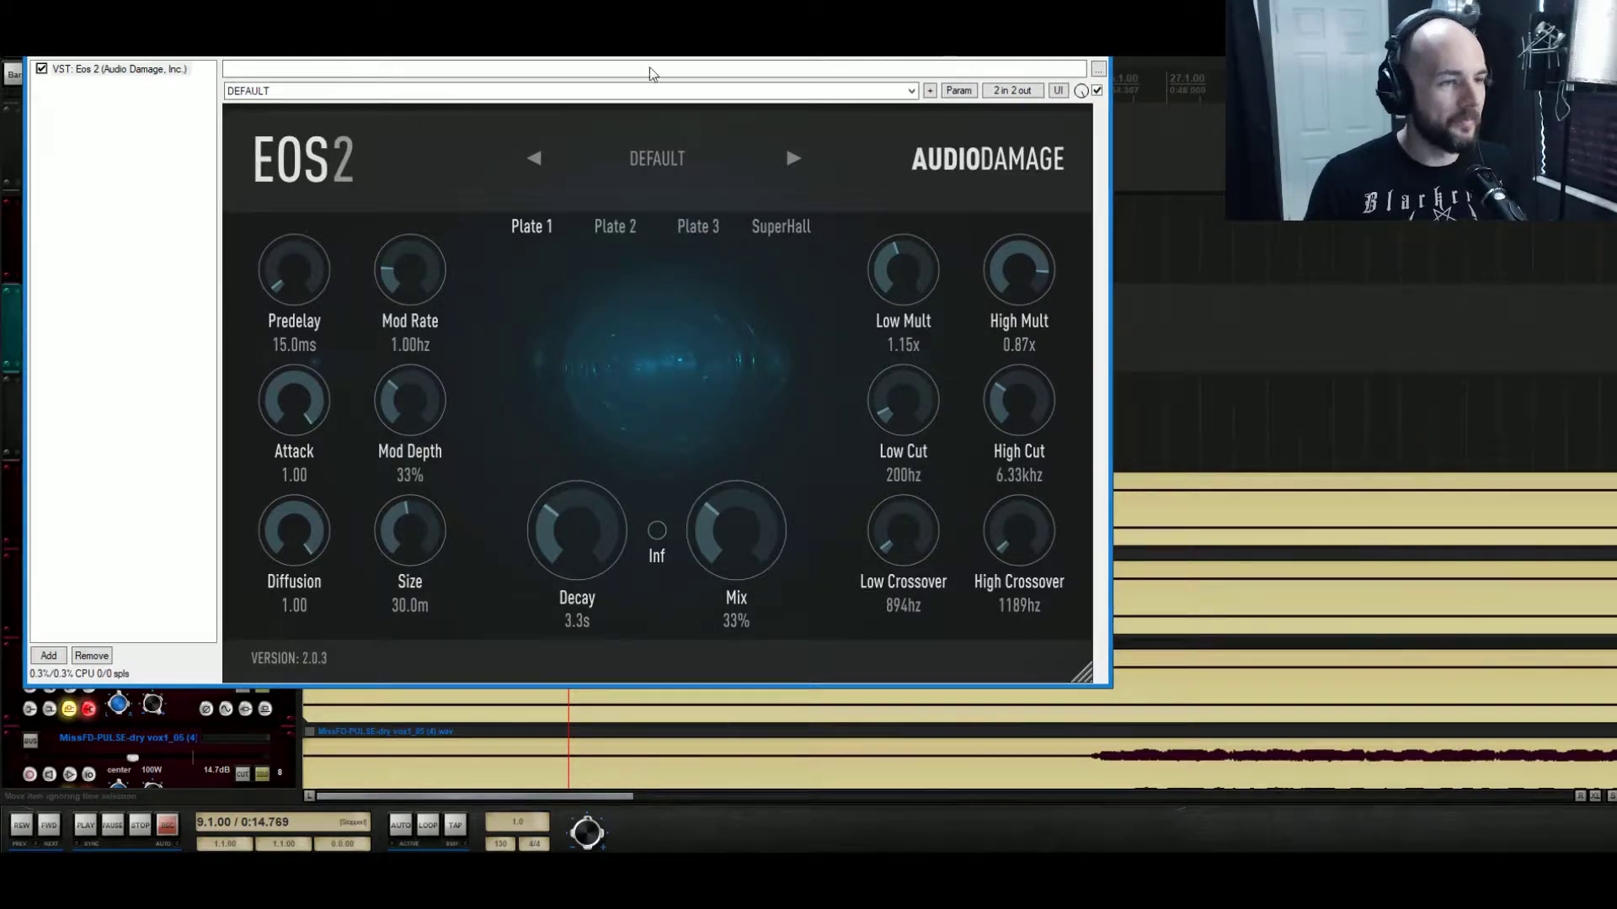
Leave Eos 2 on its DEFAULT preset and move the effects window aside from the tracks.
{"action": "left_click", "coordinate": [341, 91]}
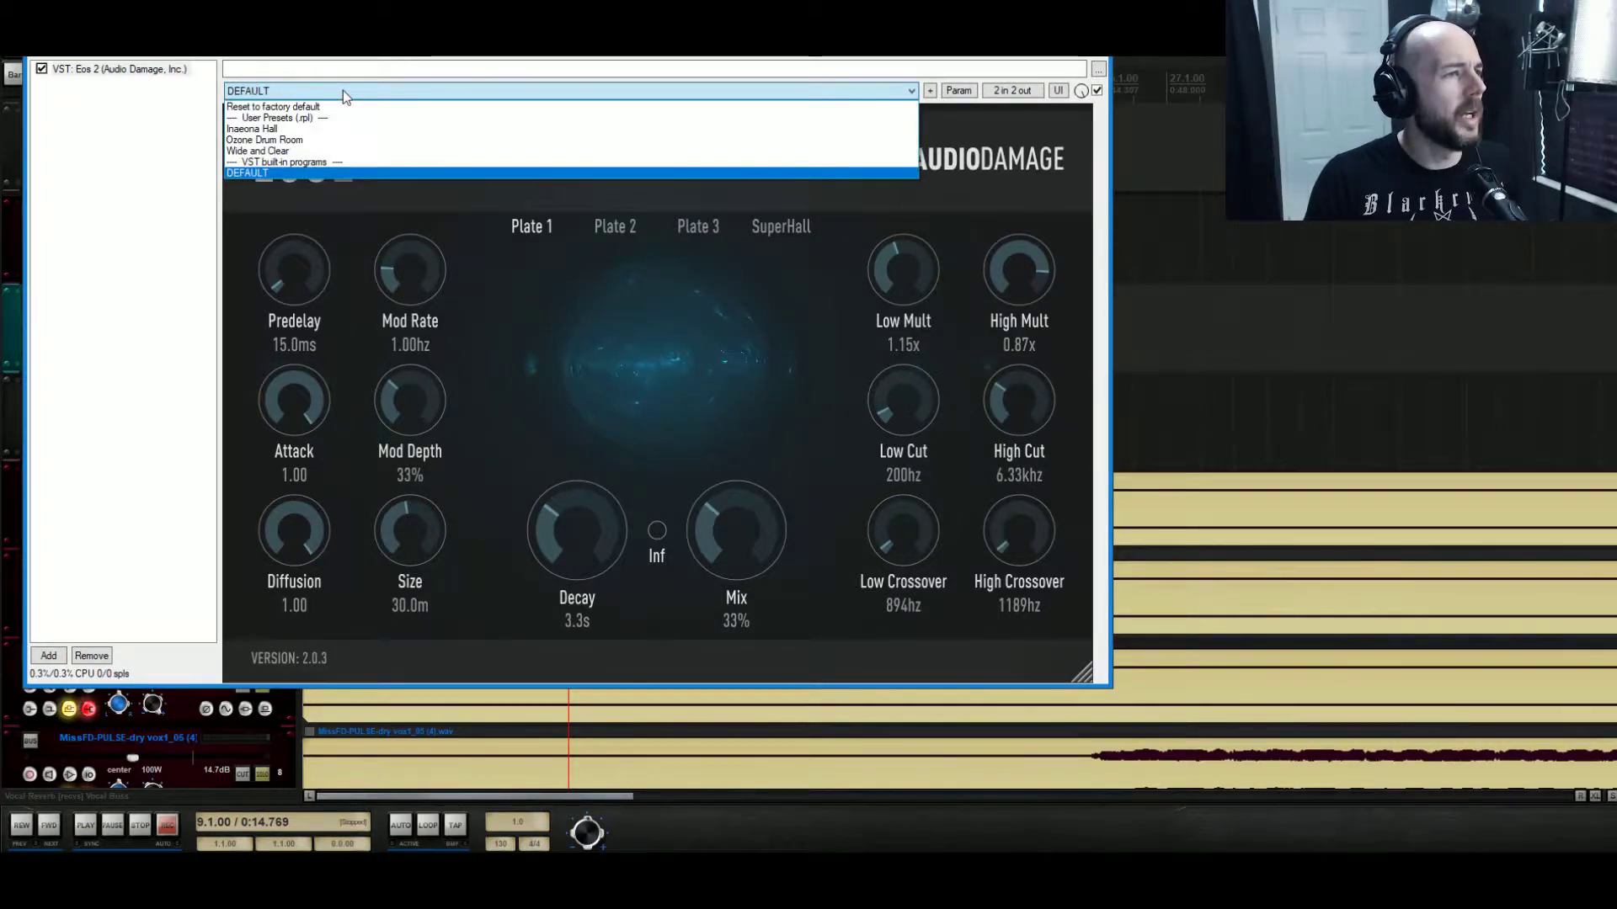
{"action": "left_click", "coordinate": [342, 89]}
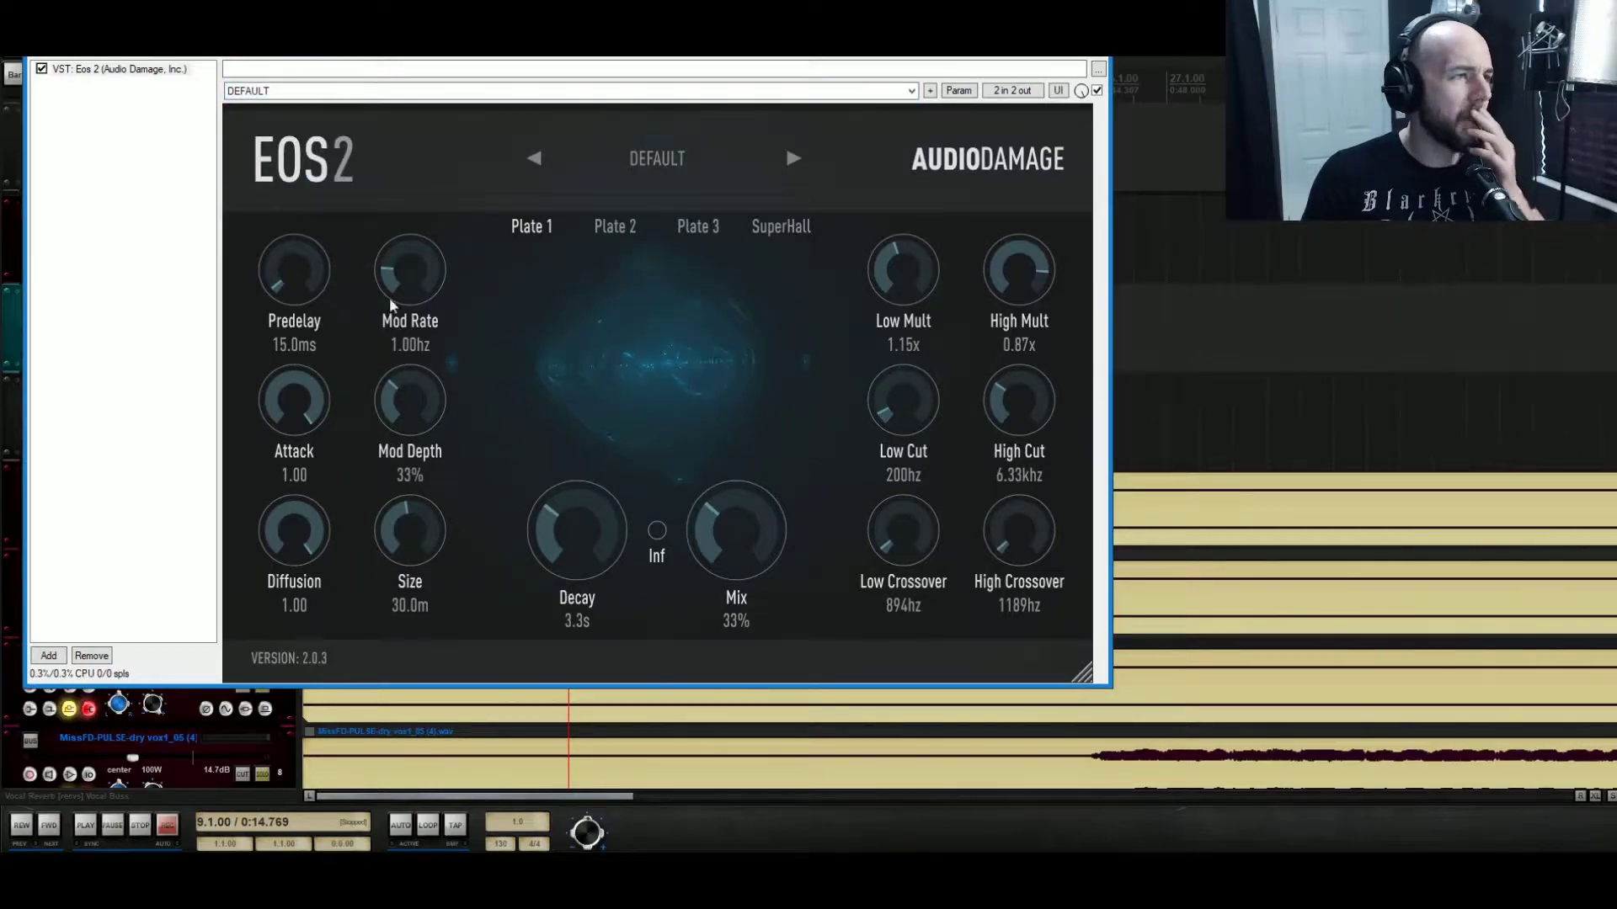
{"action": "left_click_drag", "start_coordinate": [362, 34], "coordinate": [769, 617]}
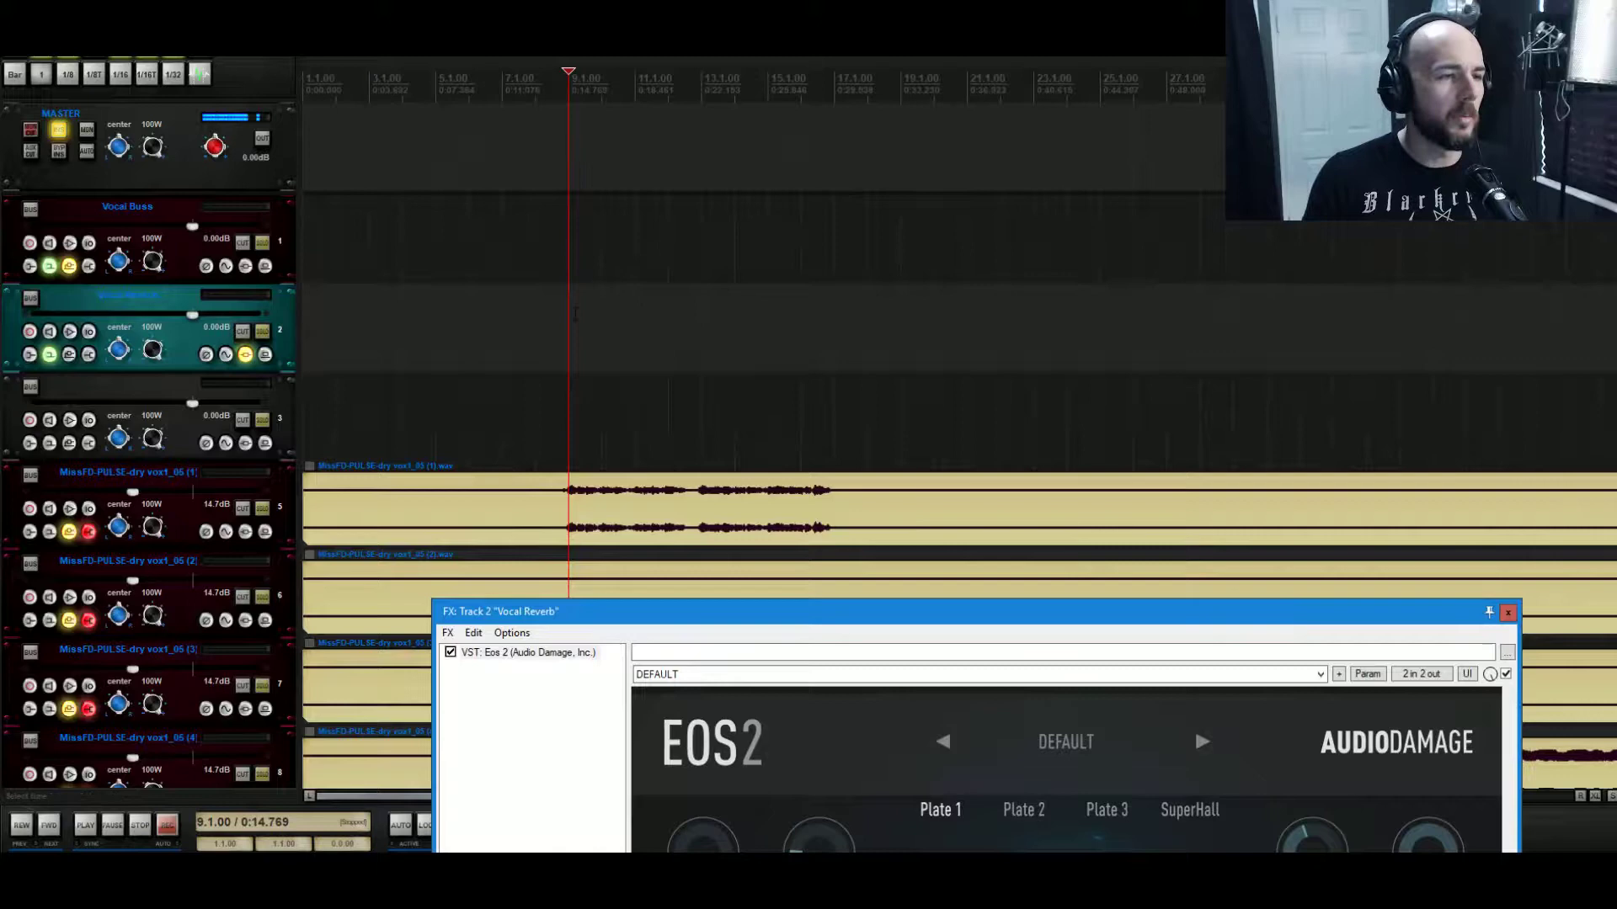
{"action": "scroll", "coordinate": [867, 310], "scroll_direction": "down", "scroll_amount": 4}
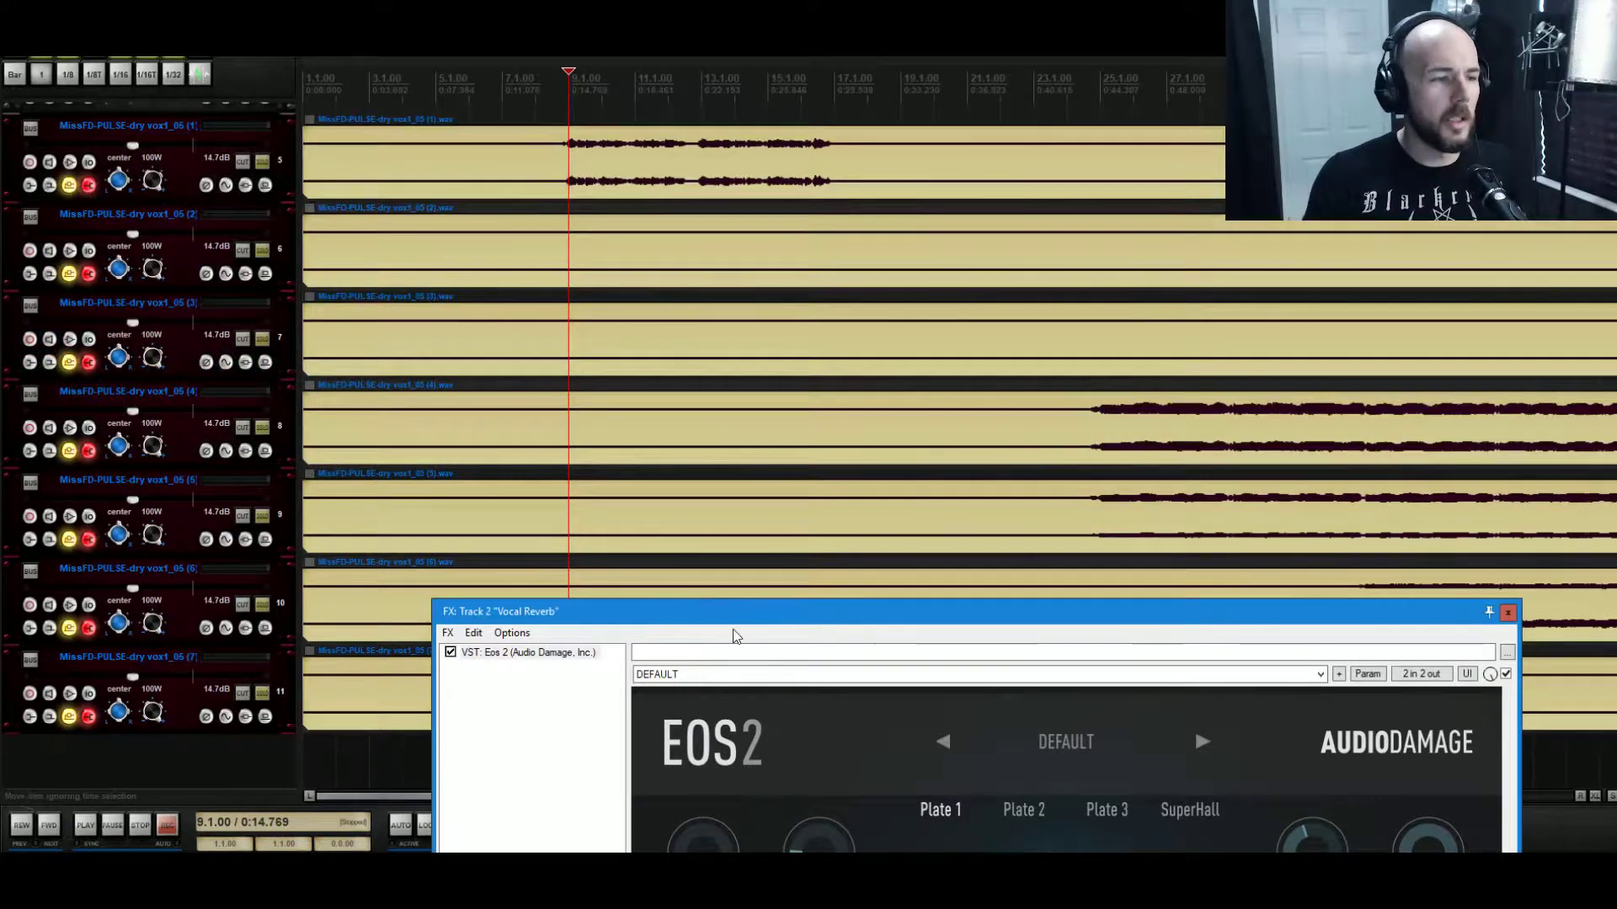
{"action": "left_click_drag", "start_coordinate": [741, 611], "coordinate": [507, 96]}
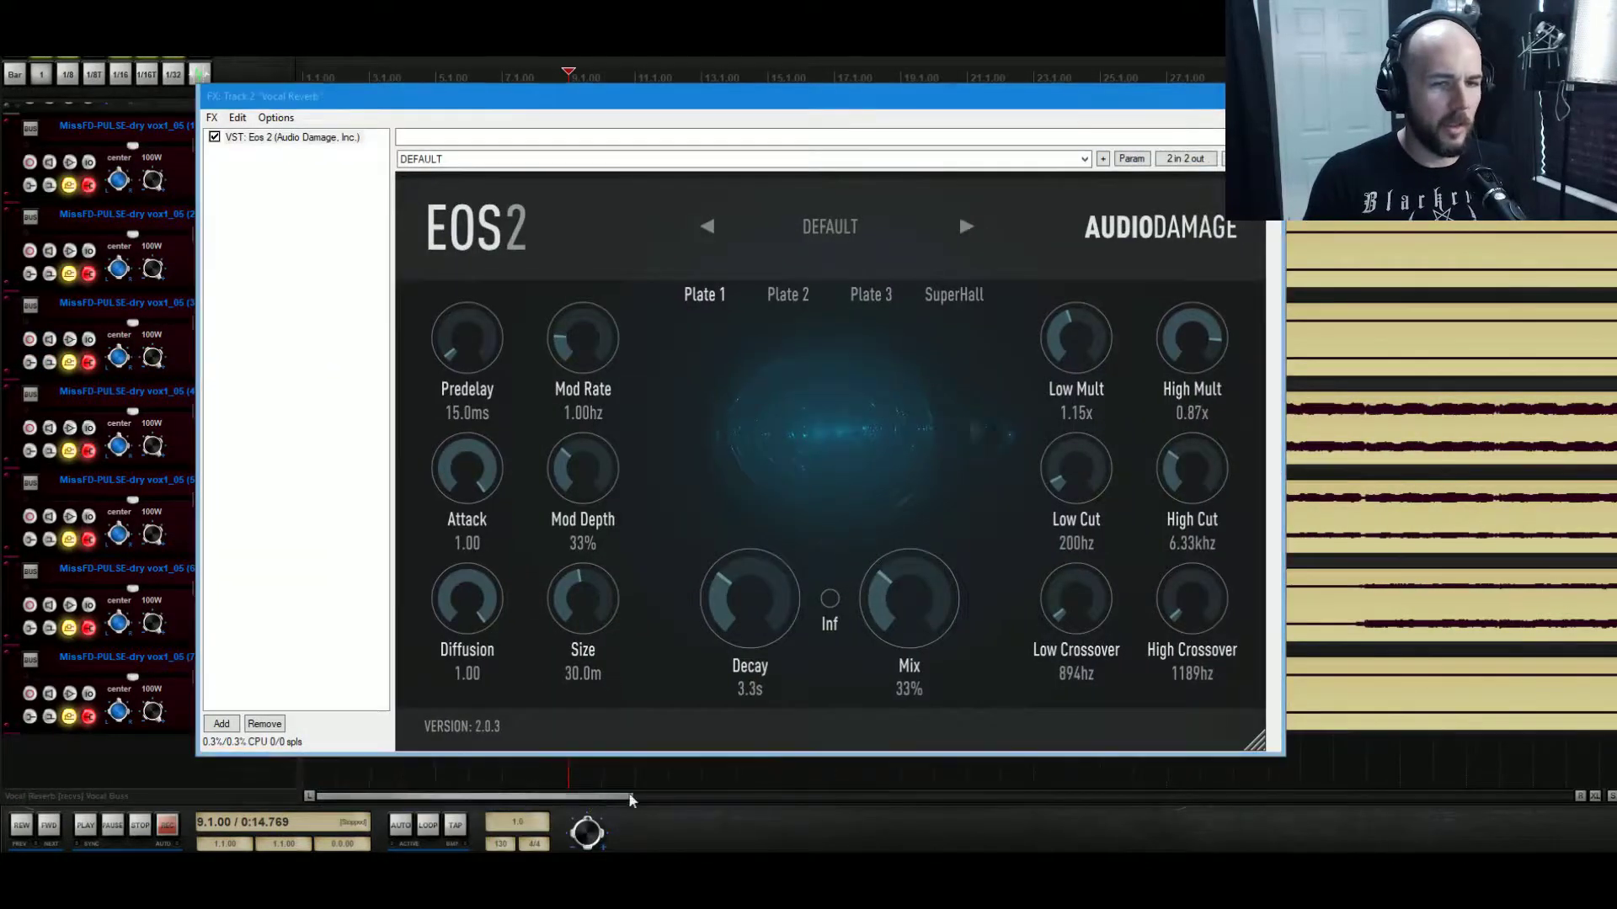
{"action": "left_click_drag", "start_coordinate": [583, 796], "coordinate": [668, 802]}
{"action": "left_click", "coordinate": [667, 802]}
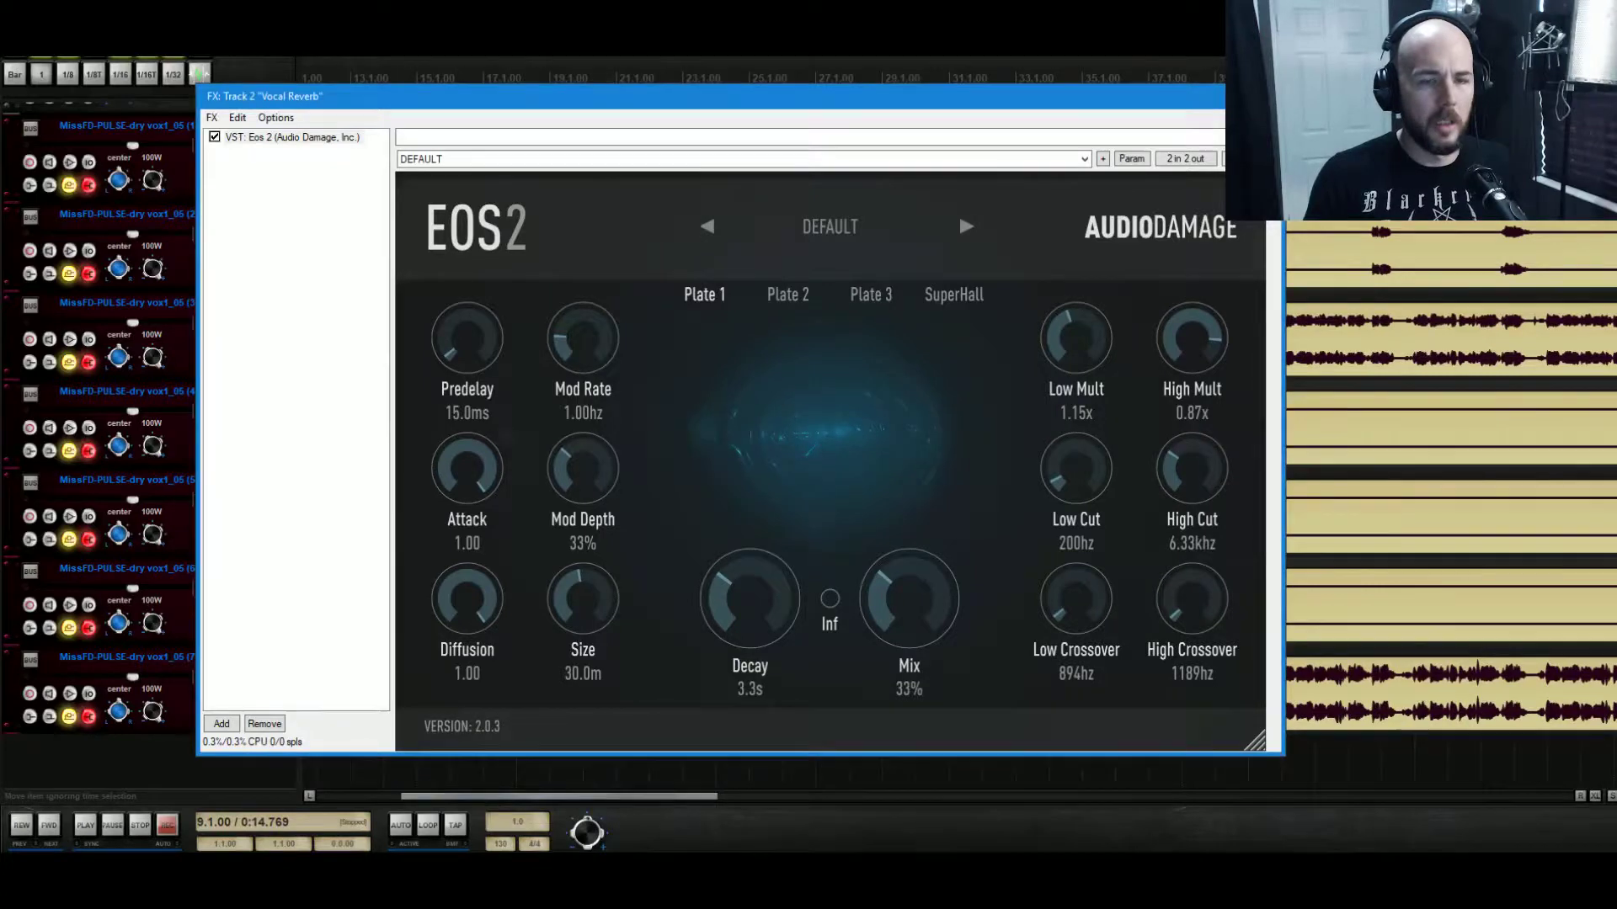
Select the range 41.1.00 to 57.1.00 in the ruler and start playback.
{"action": "left_click_drag", "start_coordinate": [586, 797], "coordinate": [758, 815]}
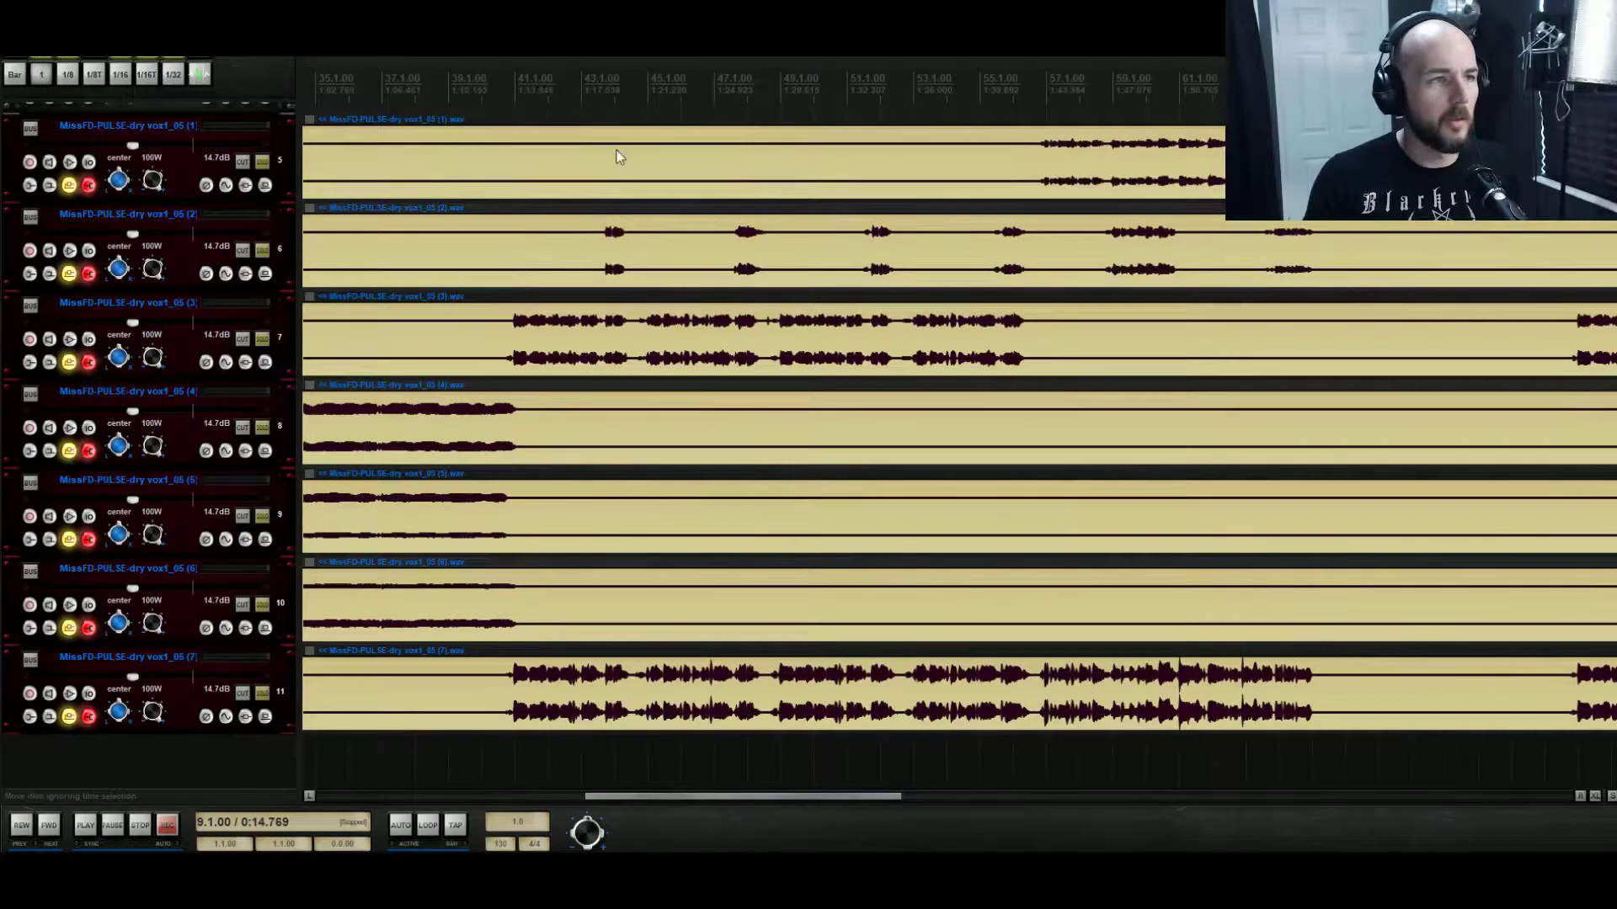
{"action": "left_click_drag", "start_coordinate": [516, 97], "coordinate": [1046, 97]}
{"action": "scroll", "coordinate": [556, 421], "scroll_direction": "up", "scroll_amount": 4}
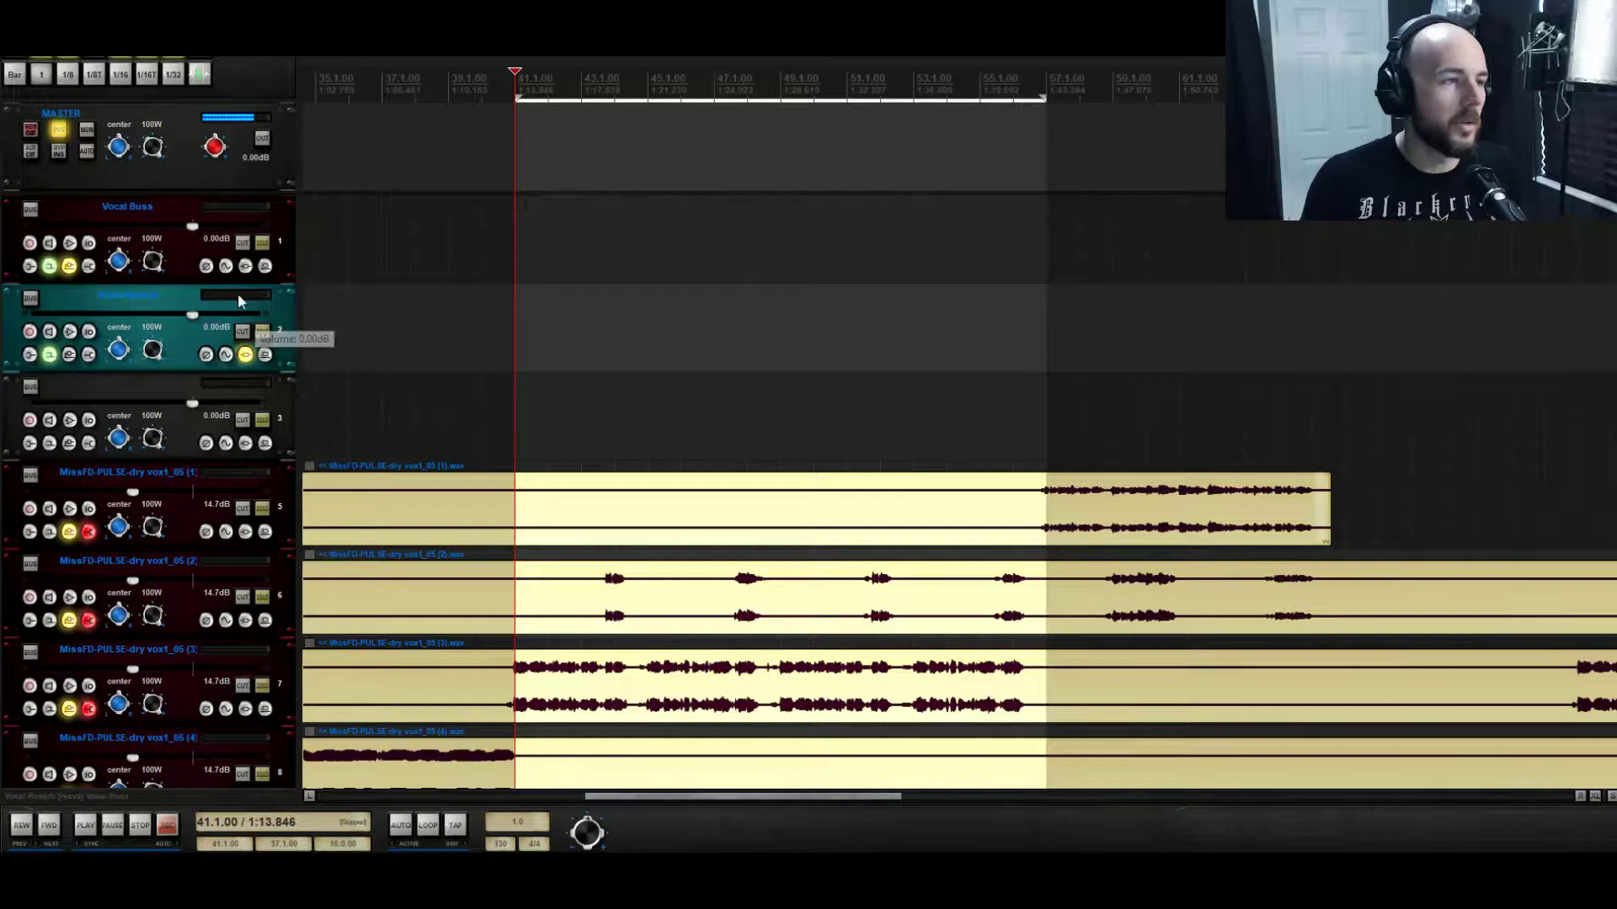
{"action": "key", "text": "space"}
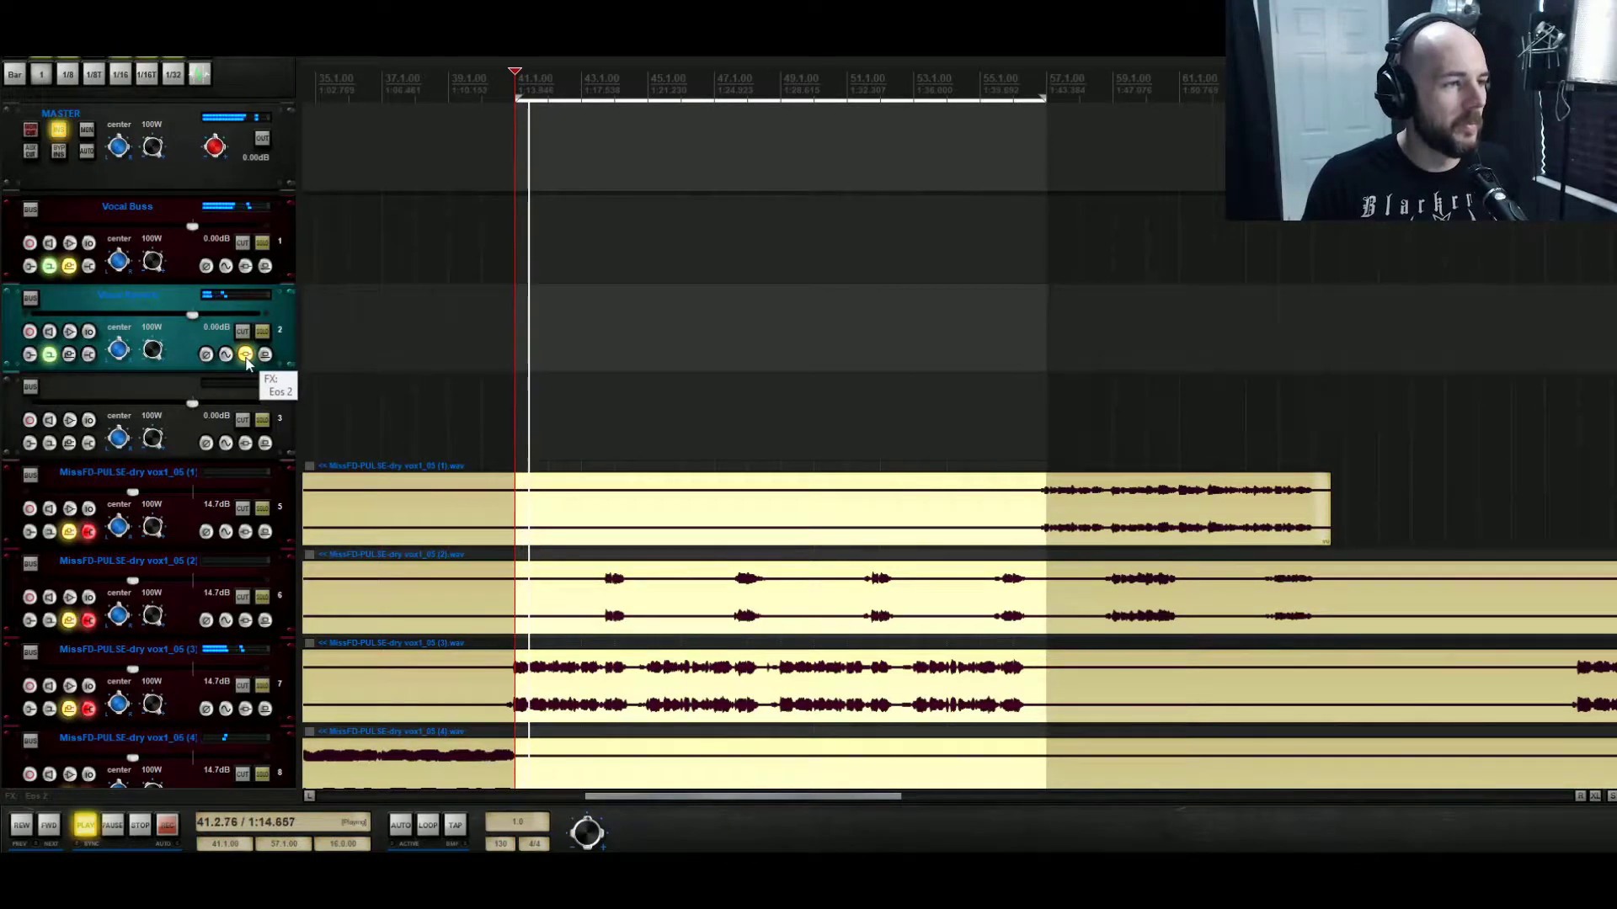
Raise the Vocal Buss send to Vocal Reverb to +0.00 dB while auditioning.
{"action": "left_click", "coordinate": [69, 266]}
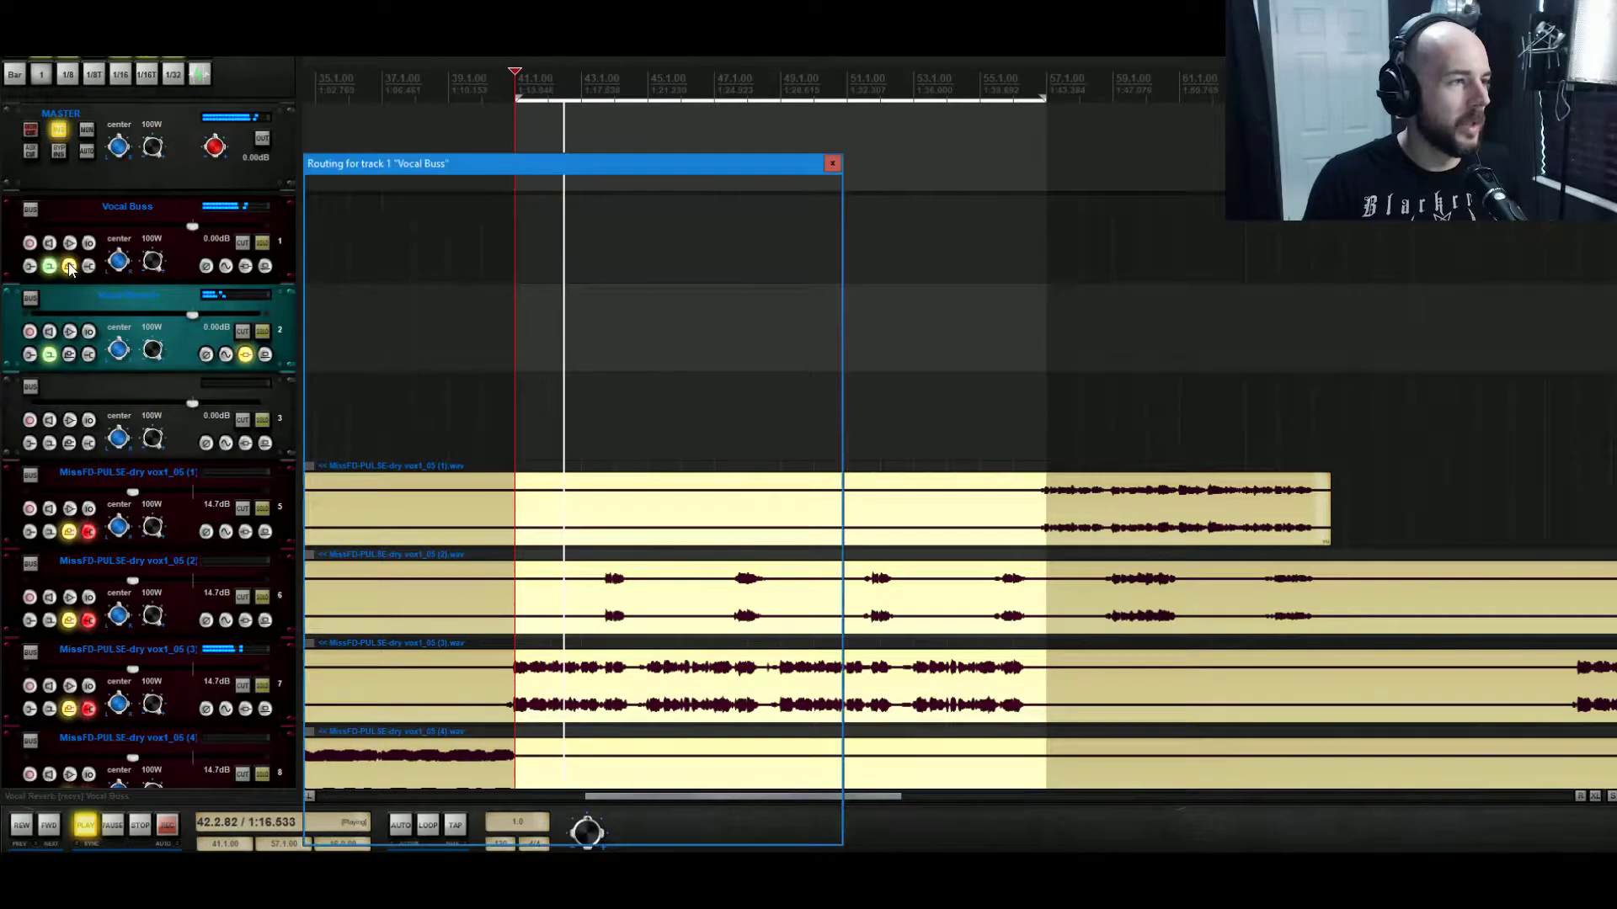
{"action": "key", "text": "space"}
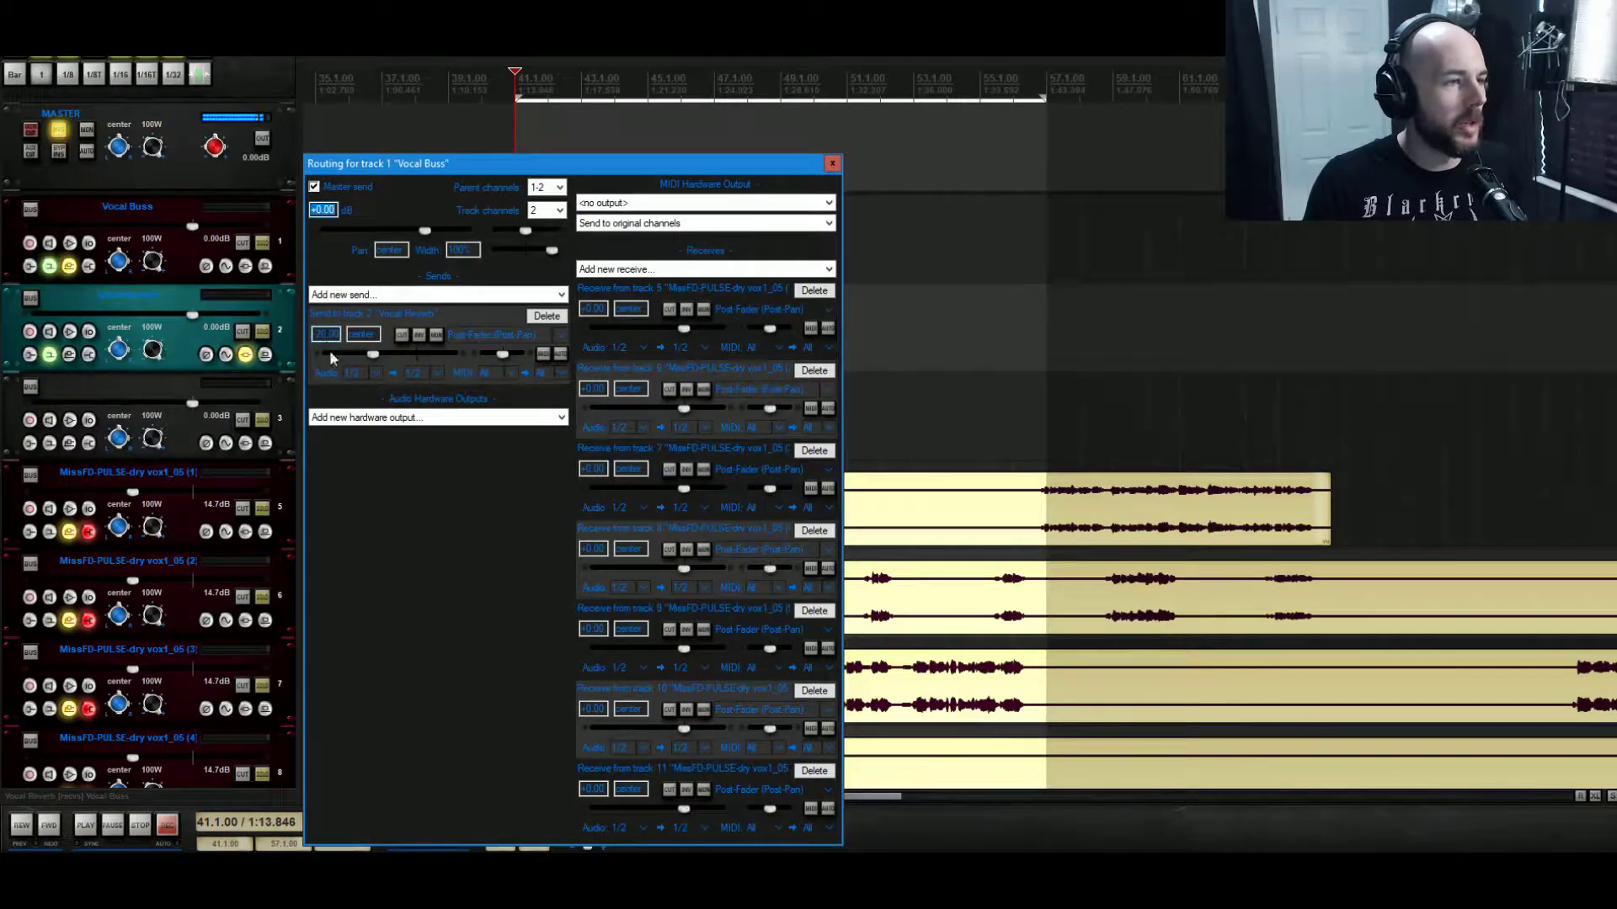
{"action": "left_click_drag", "start_coordinate": [374, 361], "coordinate": [390, 360]}
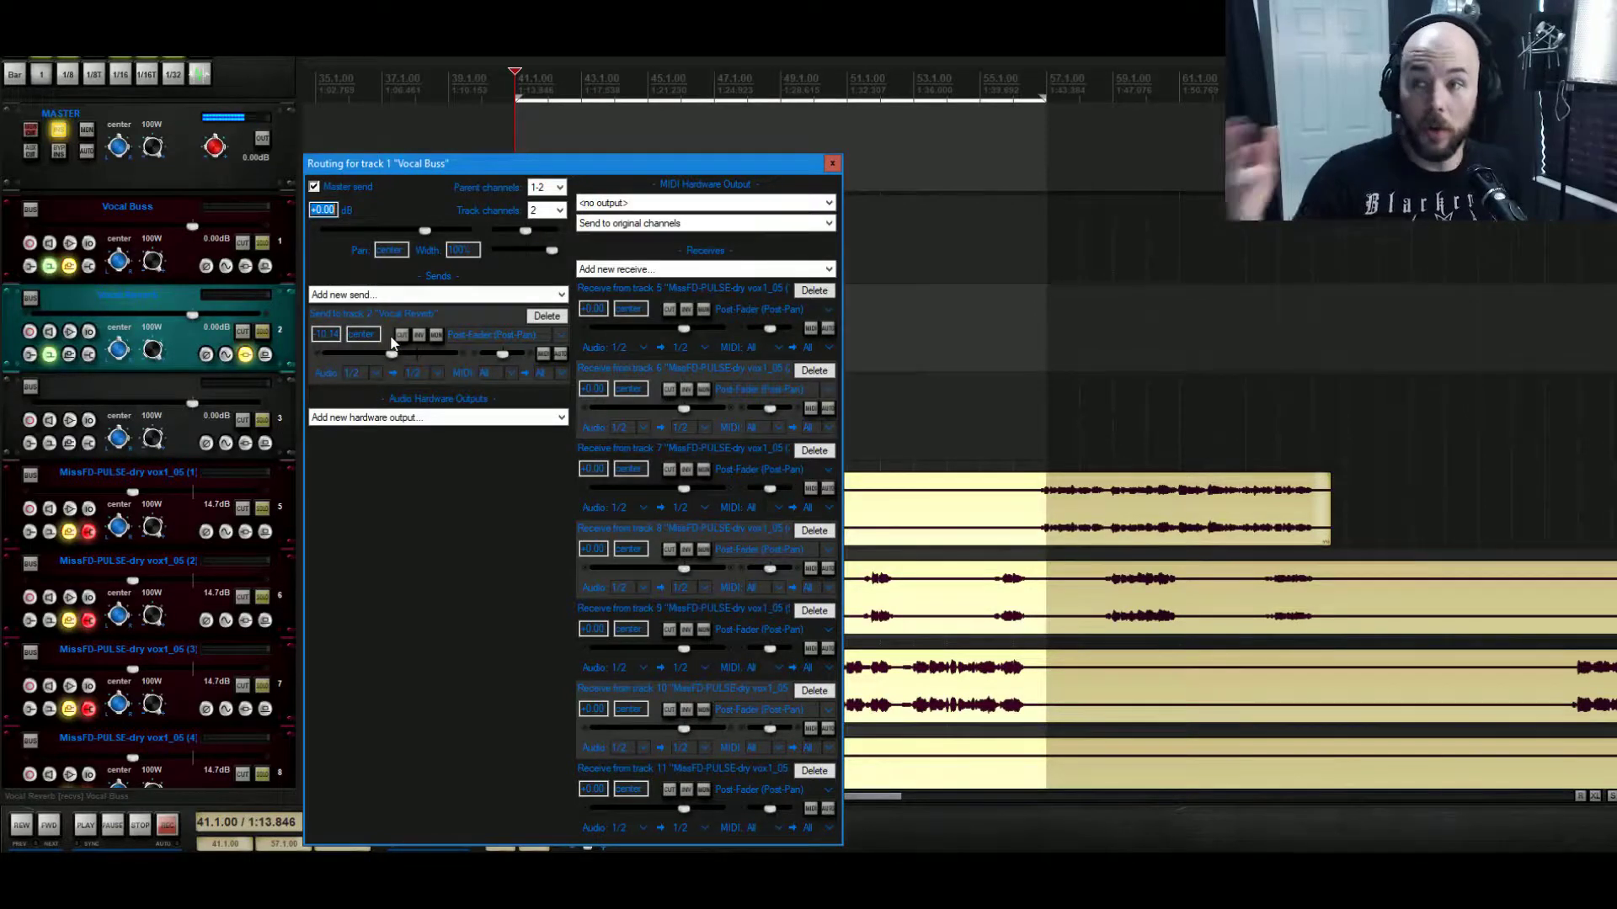
{"action": "key", "text": "space"}
{"action": "left_click_drag", "start_coordinate": [396, 355], "coordinate": [421, 362]}
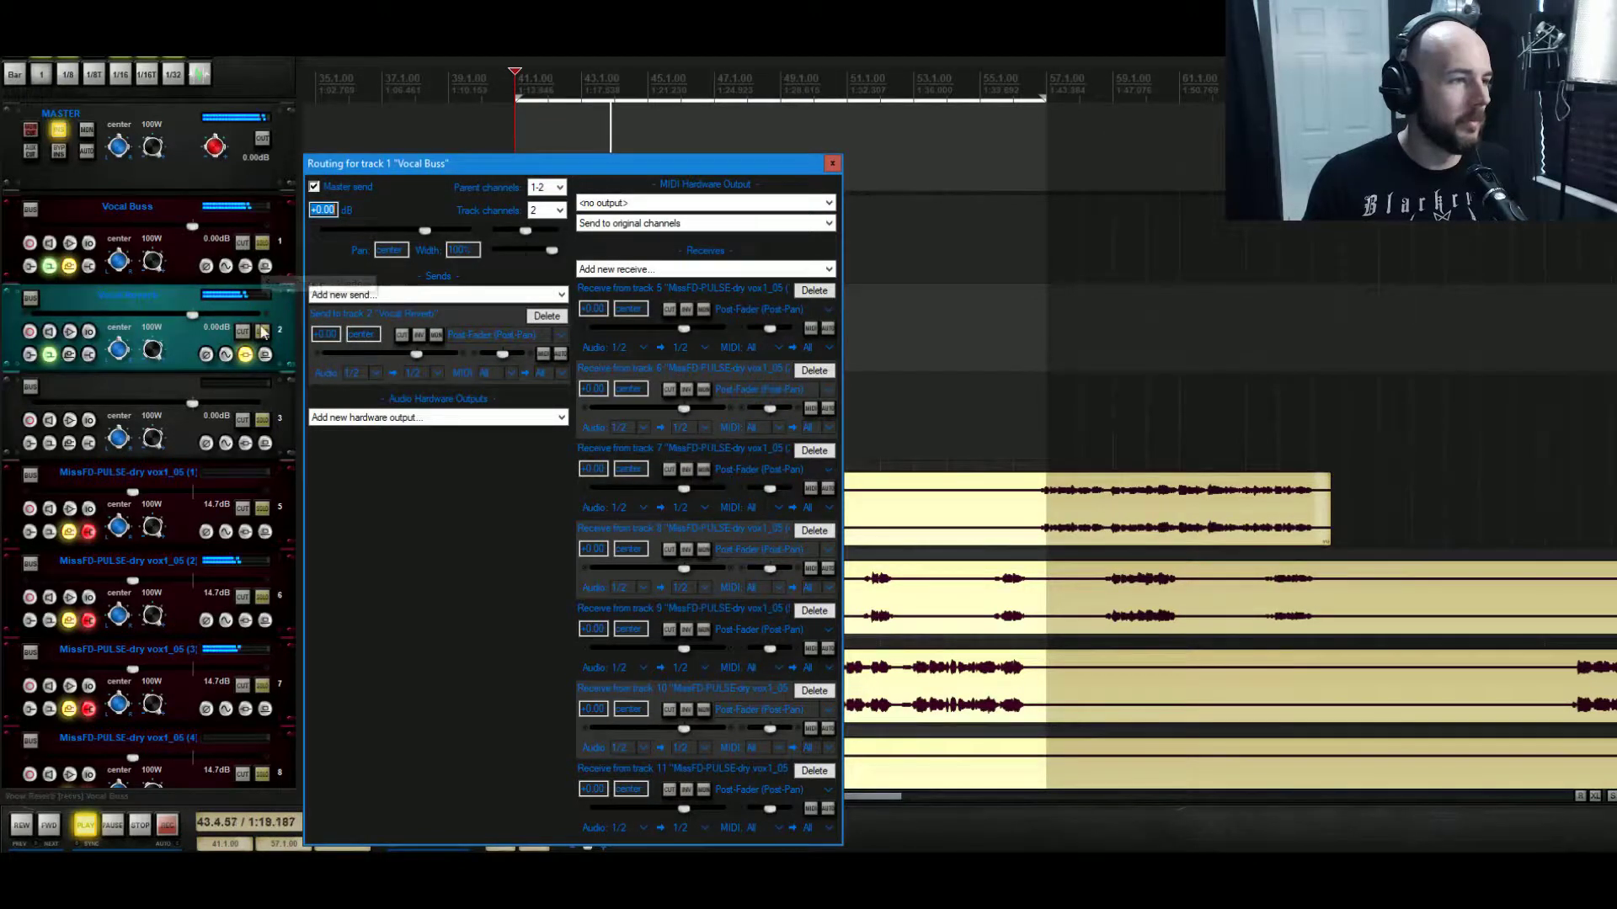
{"action": "key", "text": "space"}
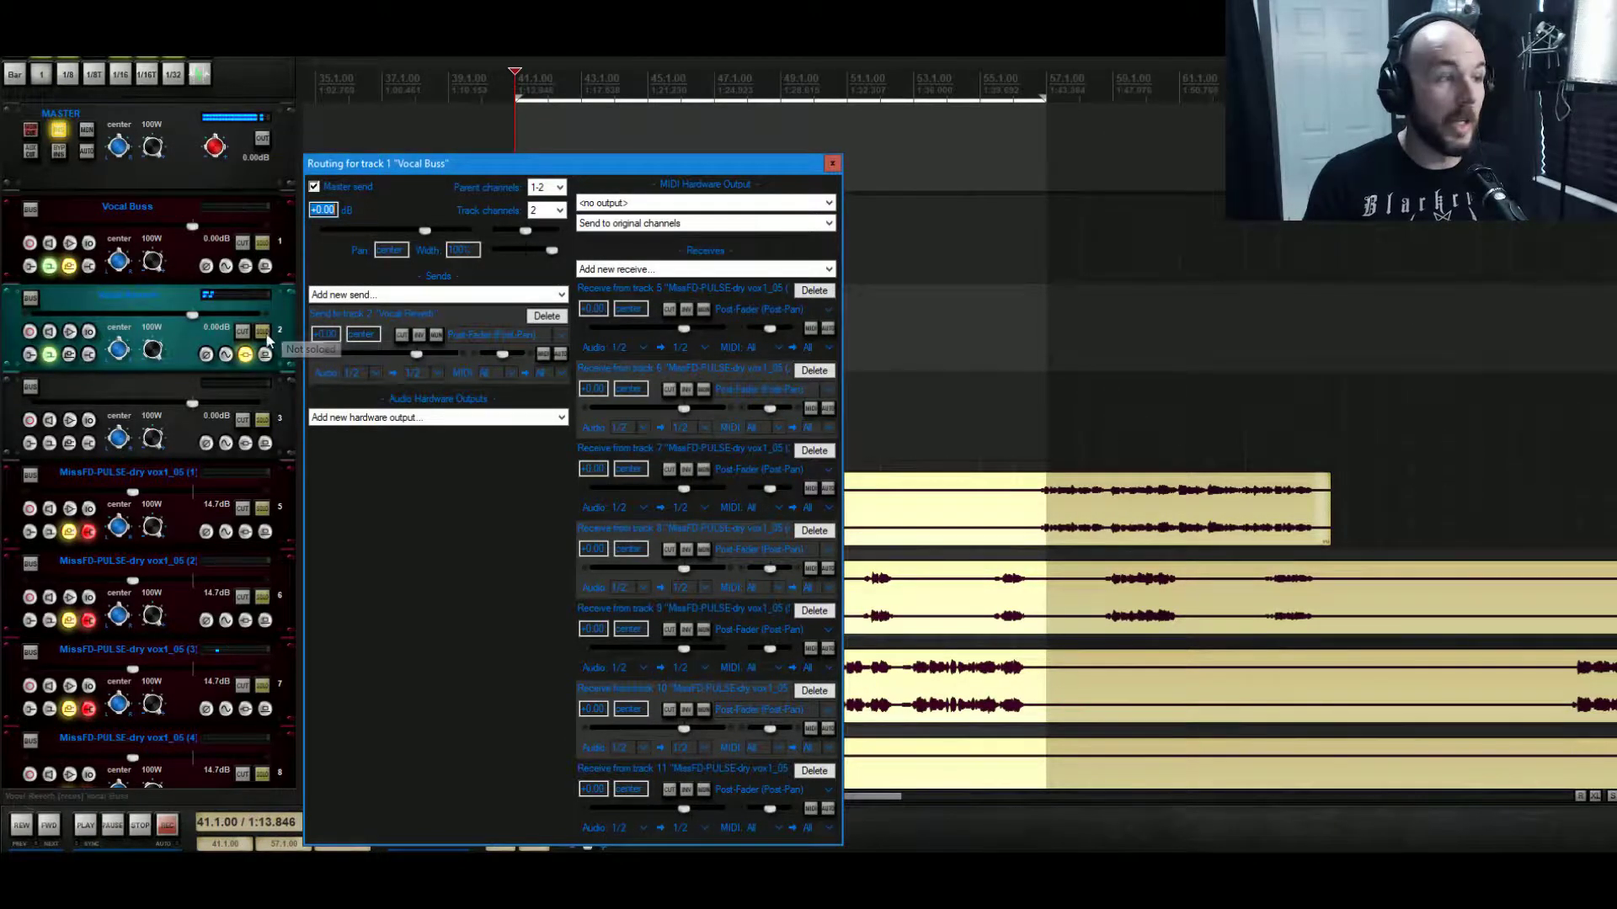
Check the Vocal Reverb effects, close the Vocal Buss routing, and restart playback.
{"action": "left_click", "coordinate": [245, 354]}
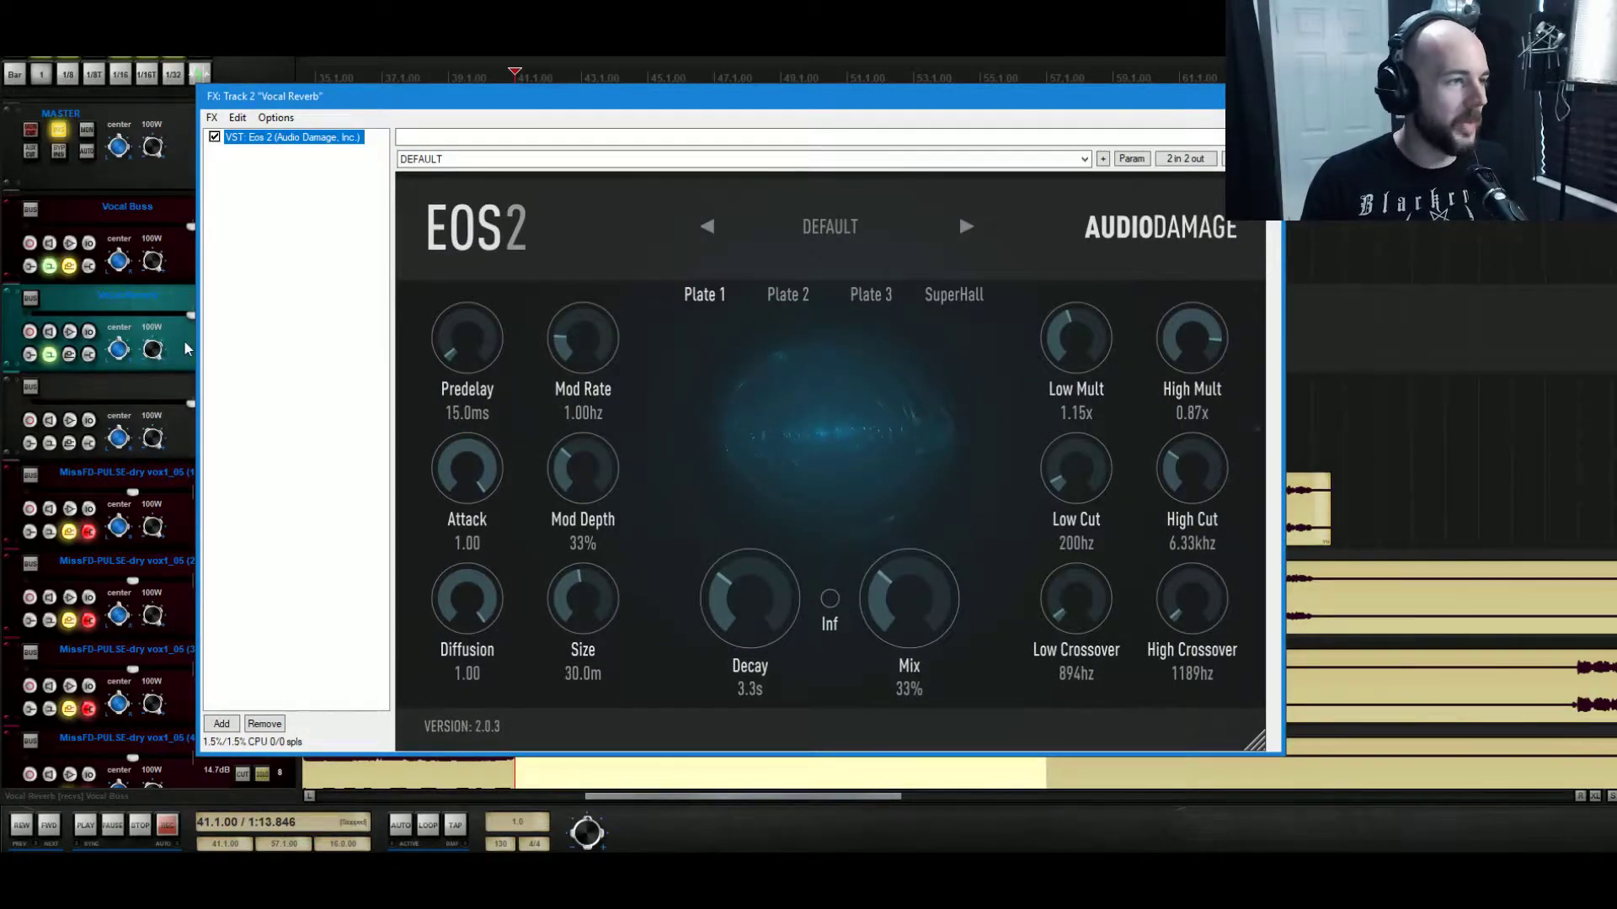
{"action": "key", "text": "Escape"}
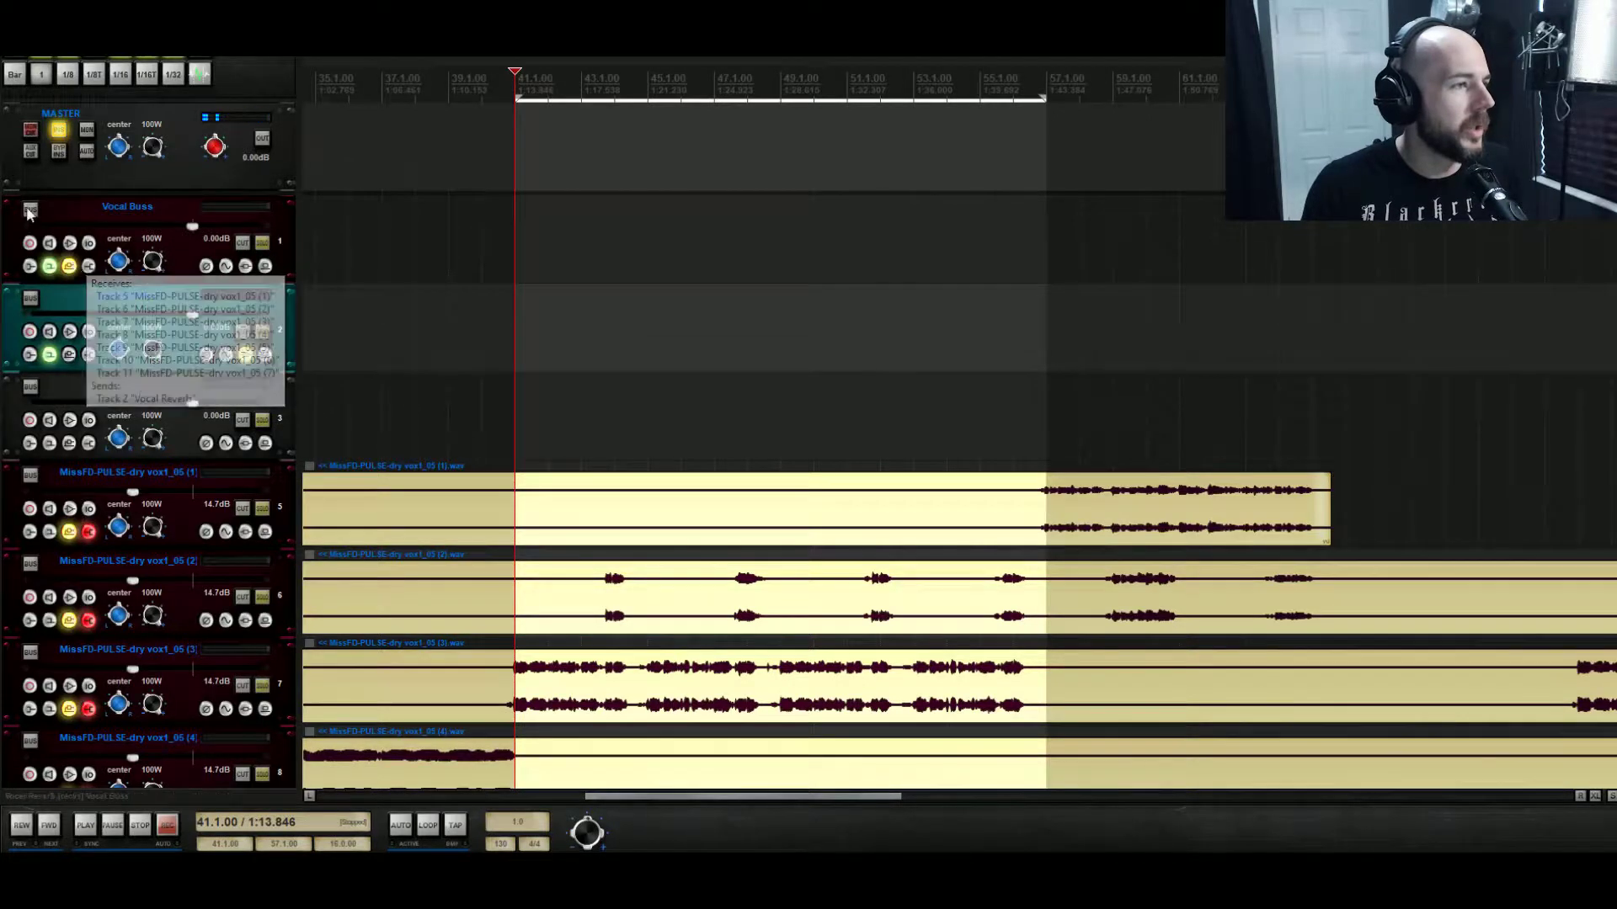
{"action": "left_click", "coordinate": [70, 267]}
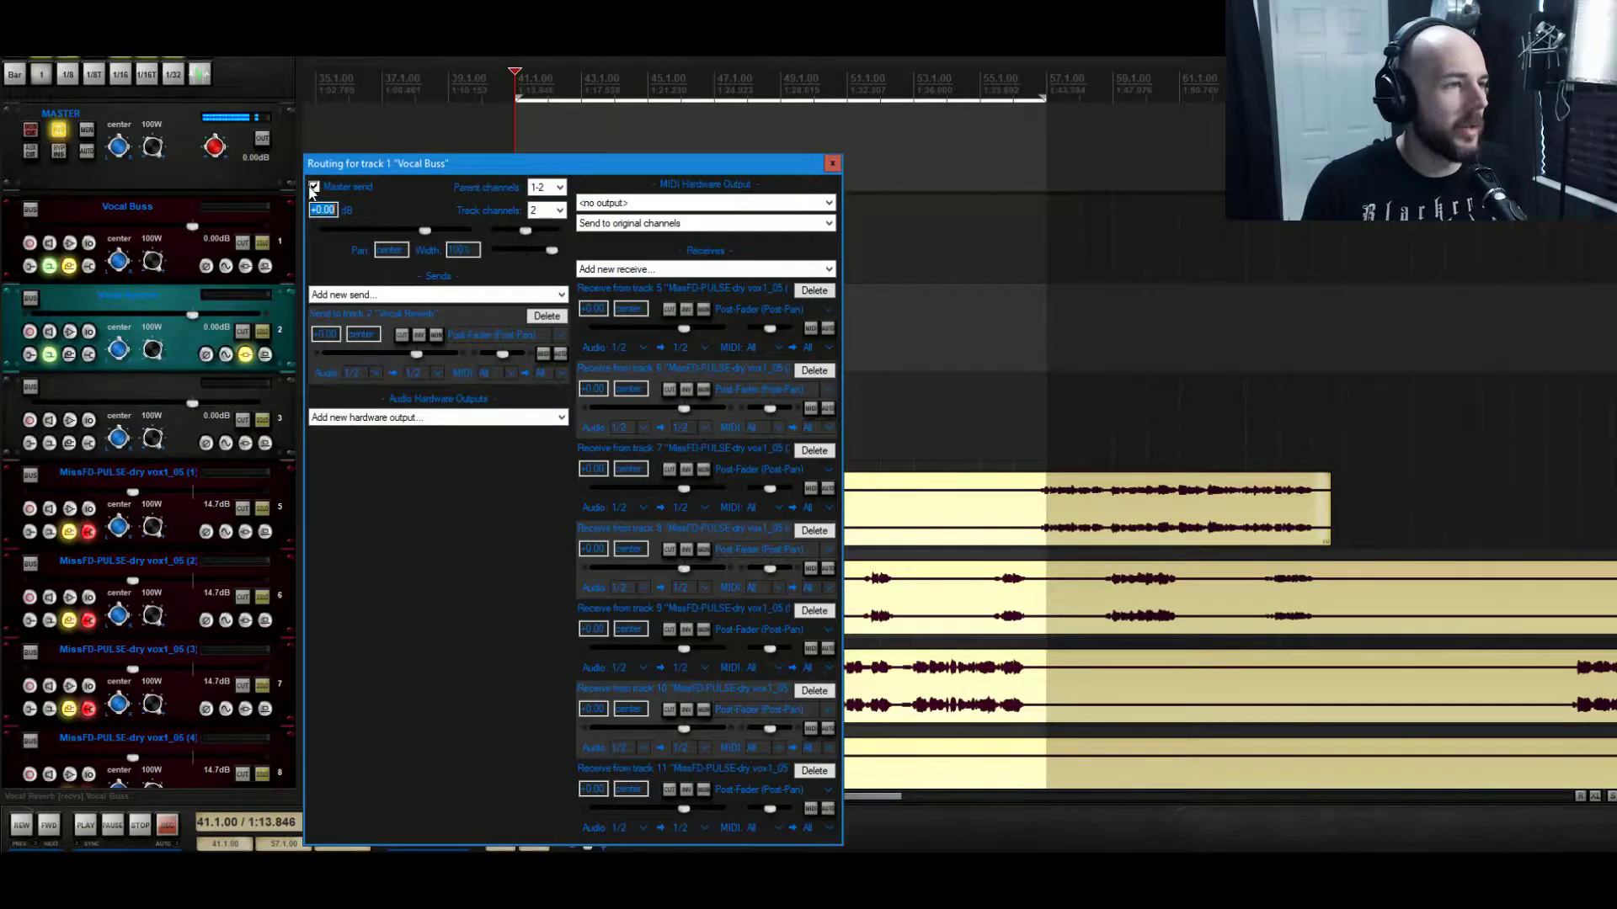
{"action": "left_click", "coordinate": [832, 163]}
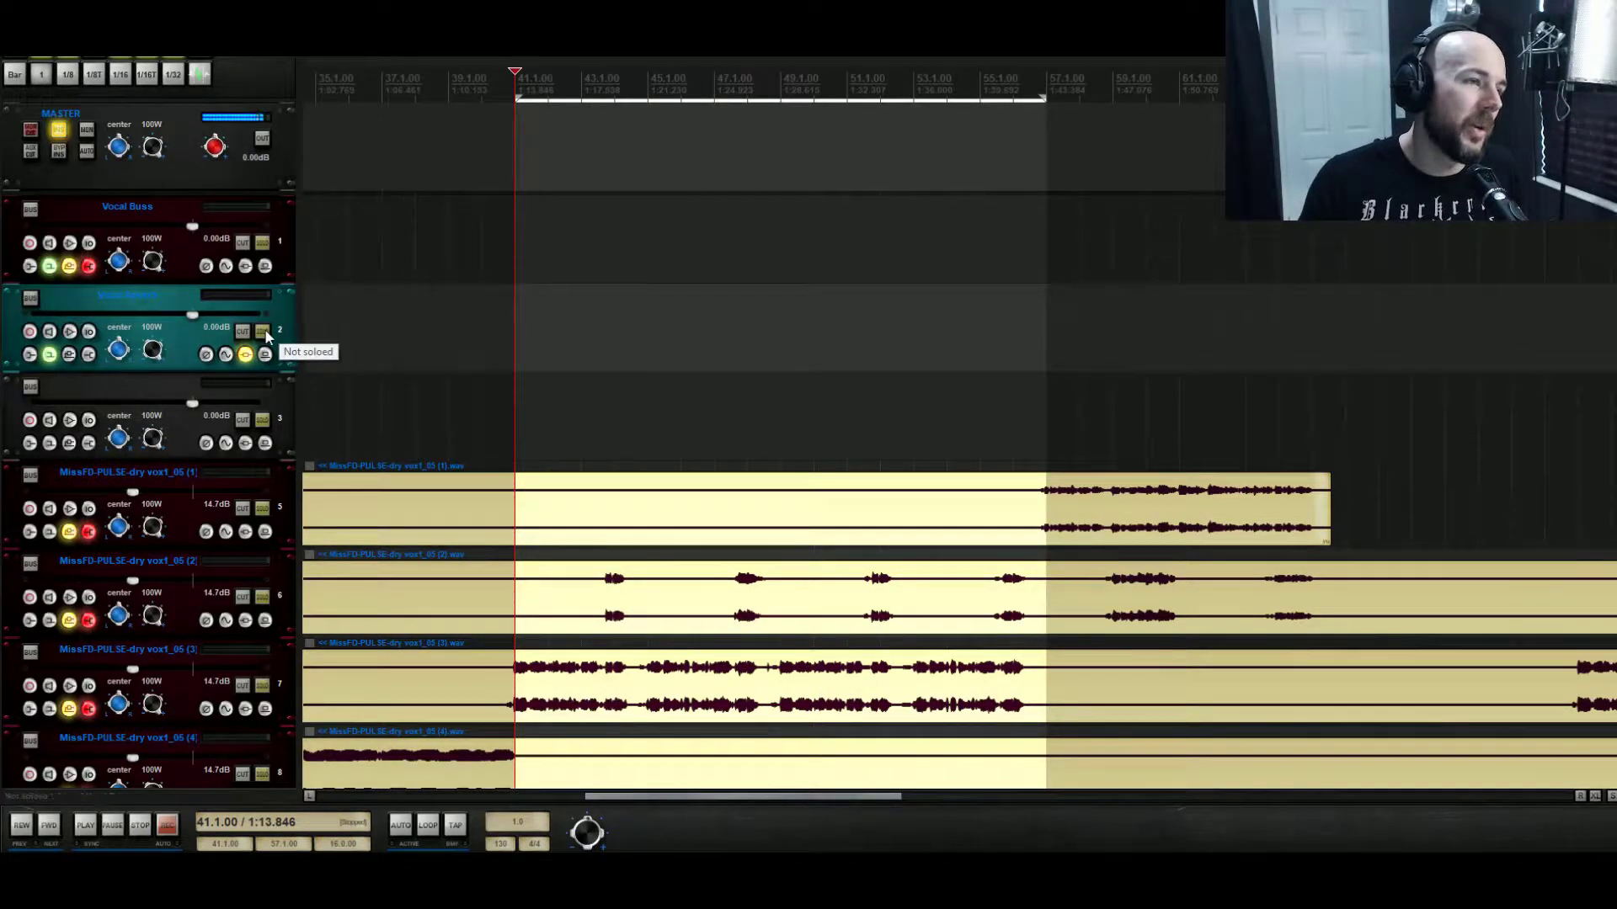
{"action": "key", "text": "space"}
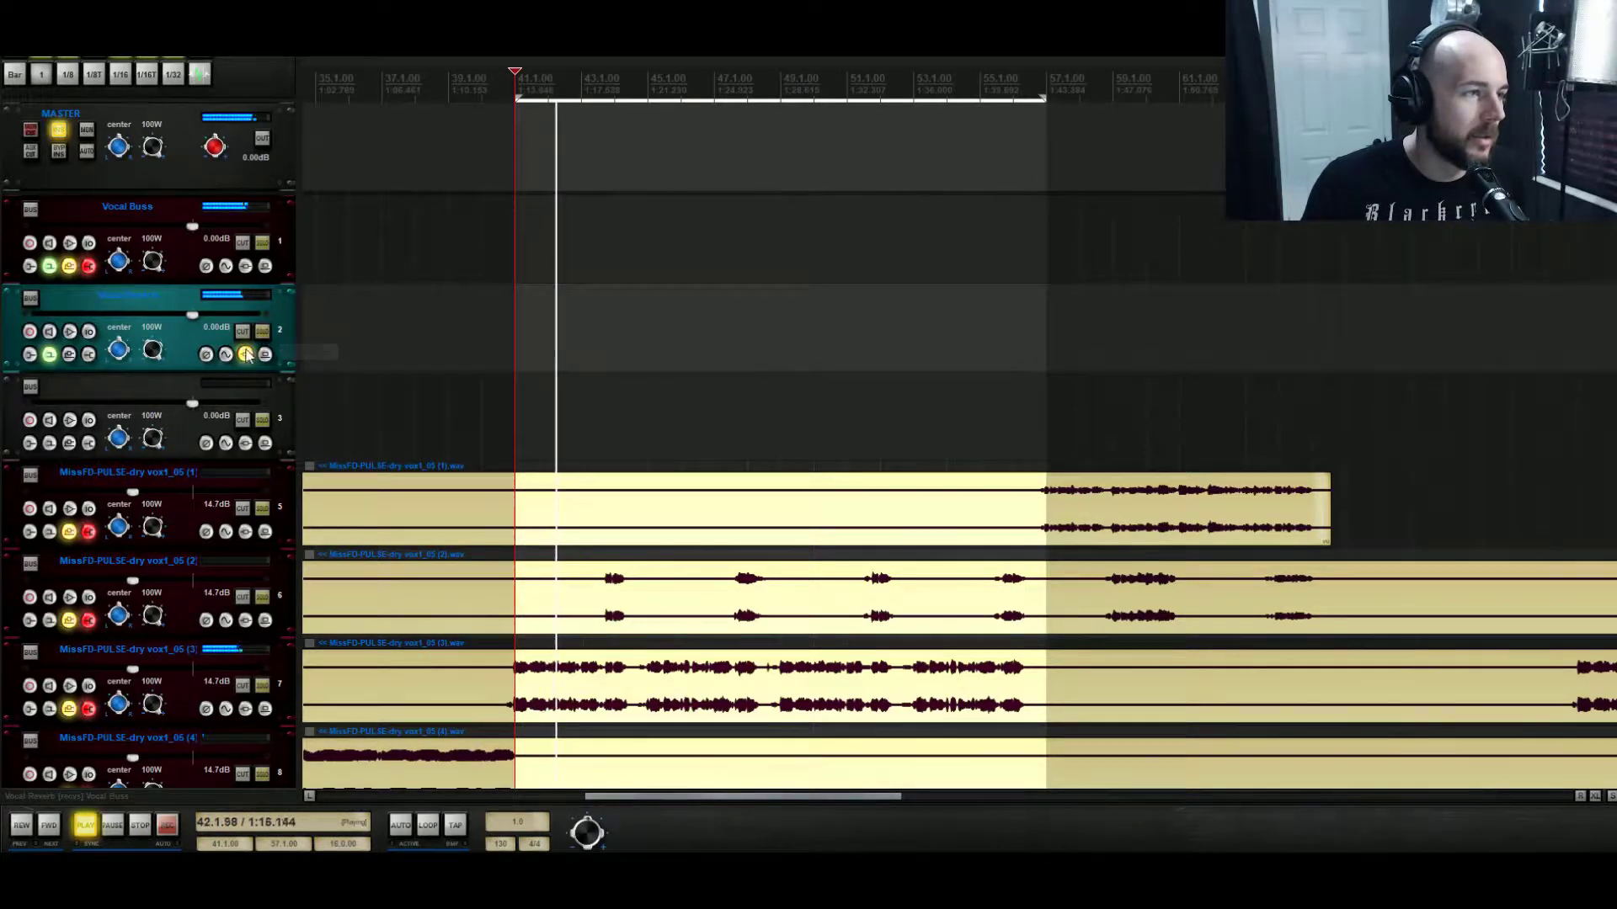
Set the Eos 2 Mix to 100% wet and compare Plate 2 and 3, returning to Plate 1.
{"action": "left_click", "coordinate": [245, 355]}
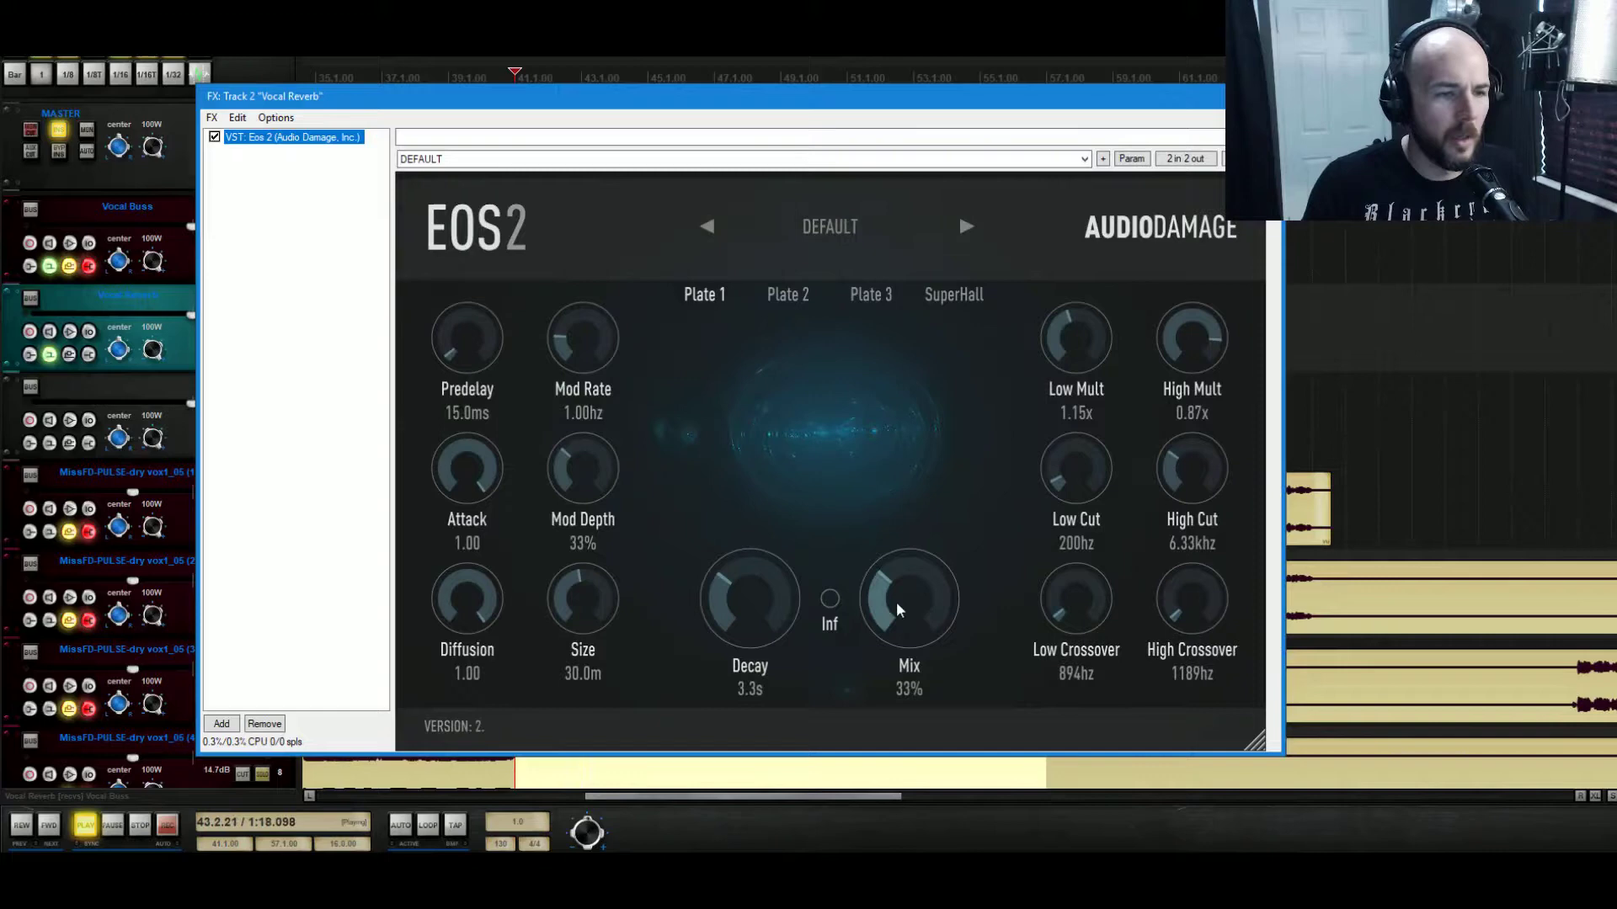
{"action": "left_click_drag", "start_coordinate": [896, 601], "coordinate": [928, 192]}
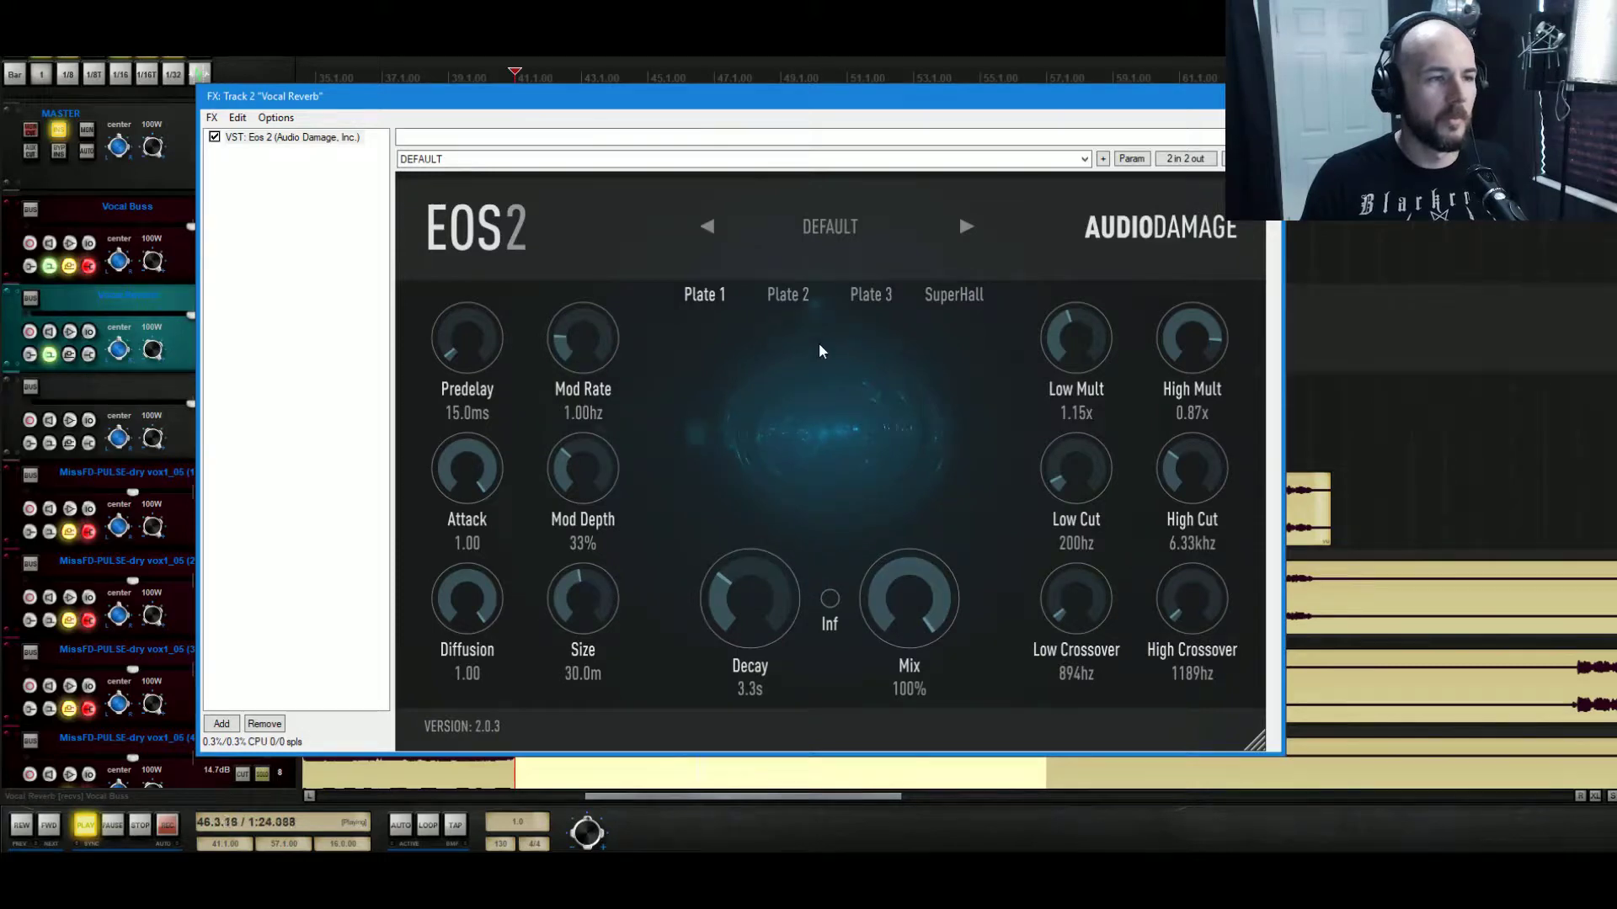
{"action": "left_click", "coordinate": [786, 295]}
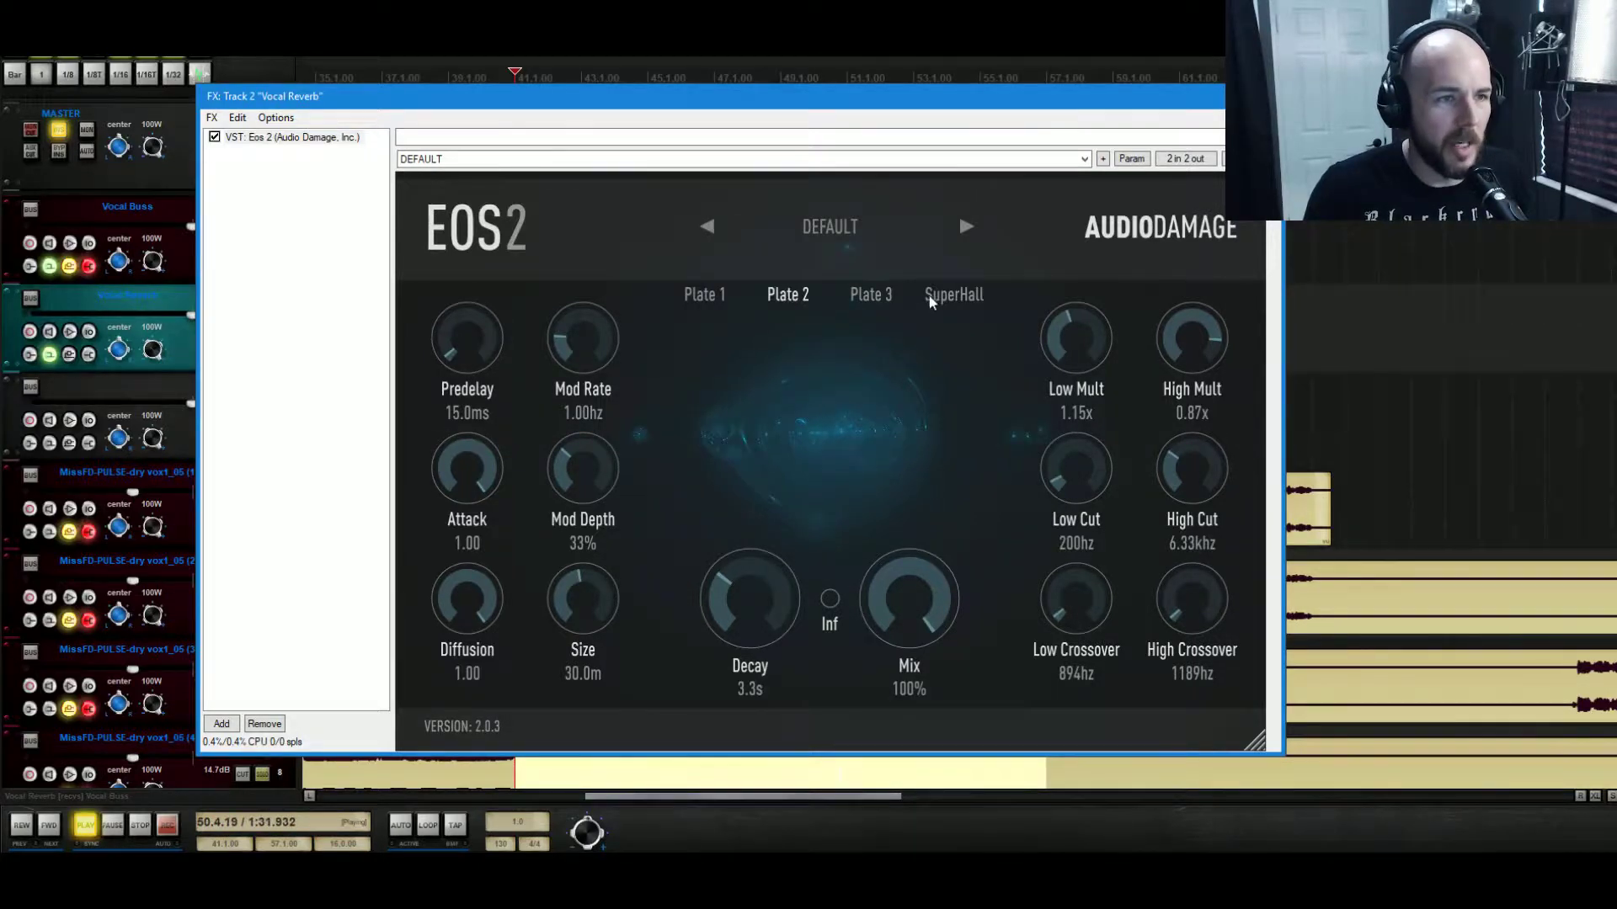
{"action": "left_click", "coordinate": [880, 294]}
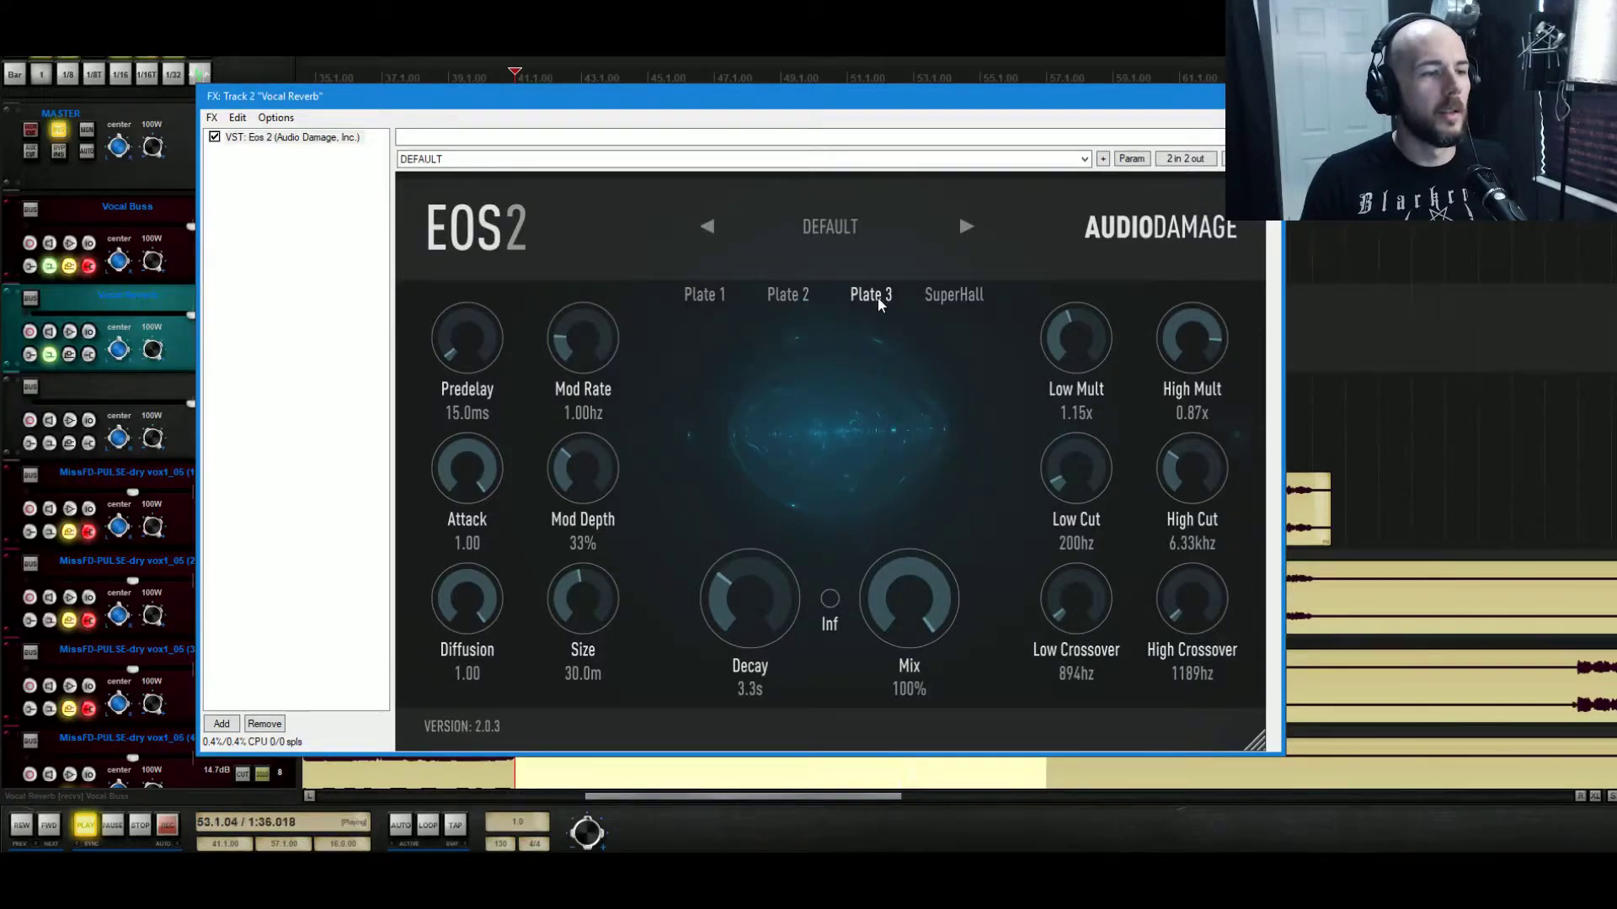
{"action": "left_click", "coordinate": [702, 296]}
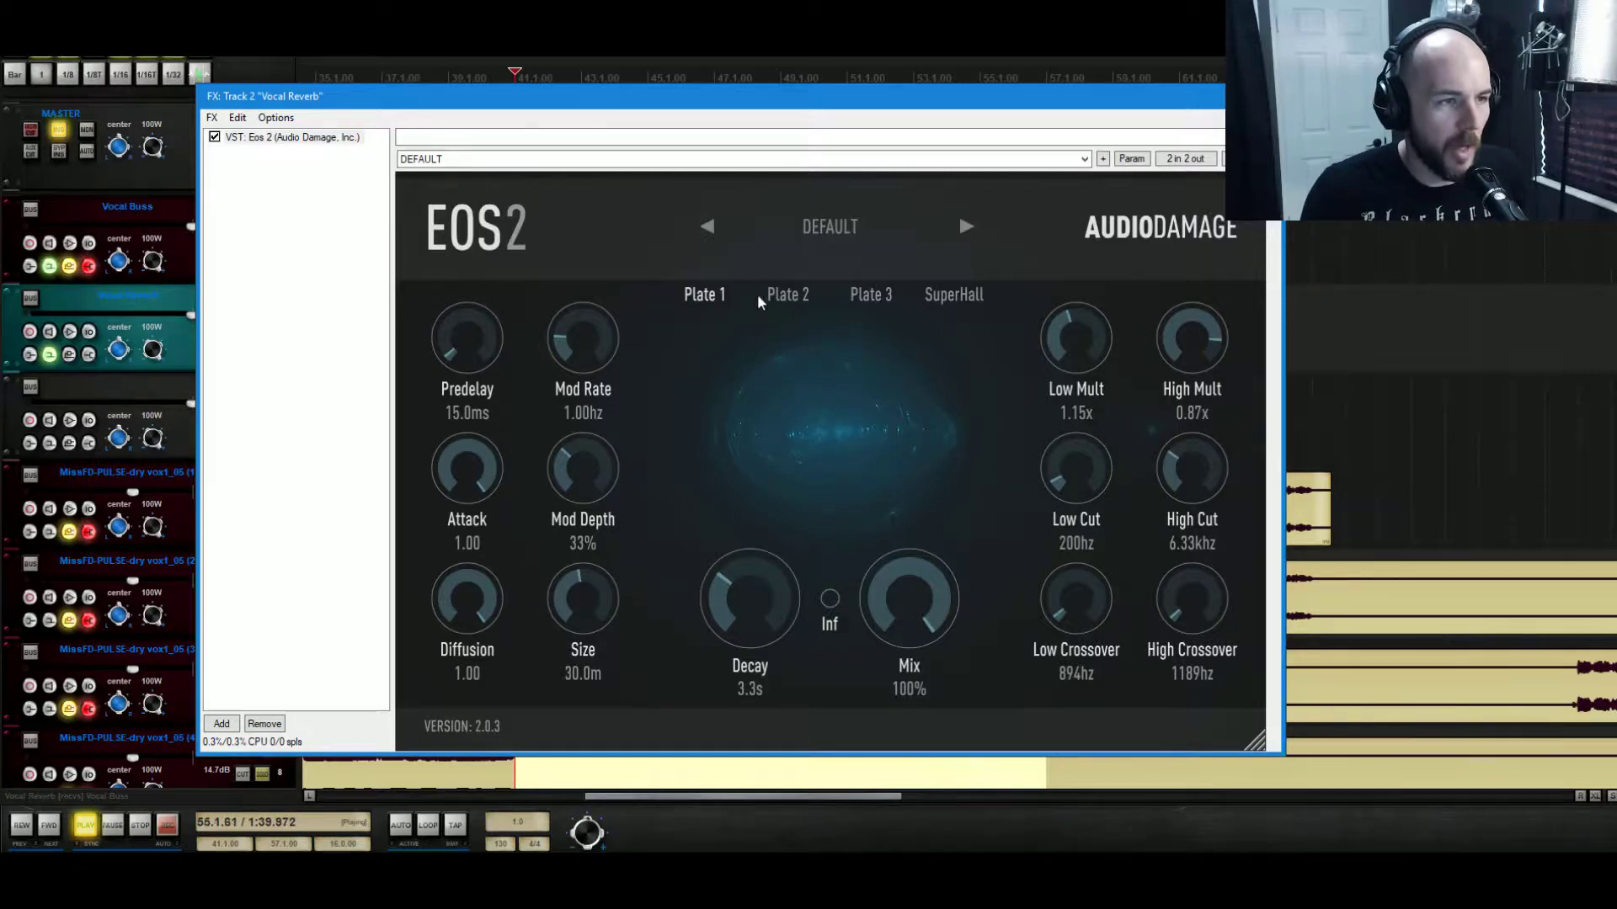
Audition smaller room sizes (6.2m, 3.8m), then settle the reverb Size at 15.2m.
{"action": "scroll", "coordinate": [584, 588], "scroll_direction": "down", "scroll_amount": 3}
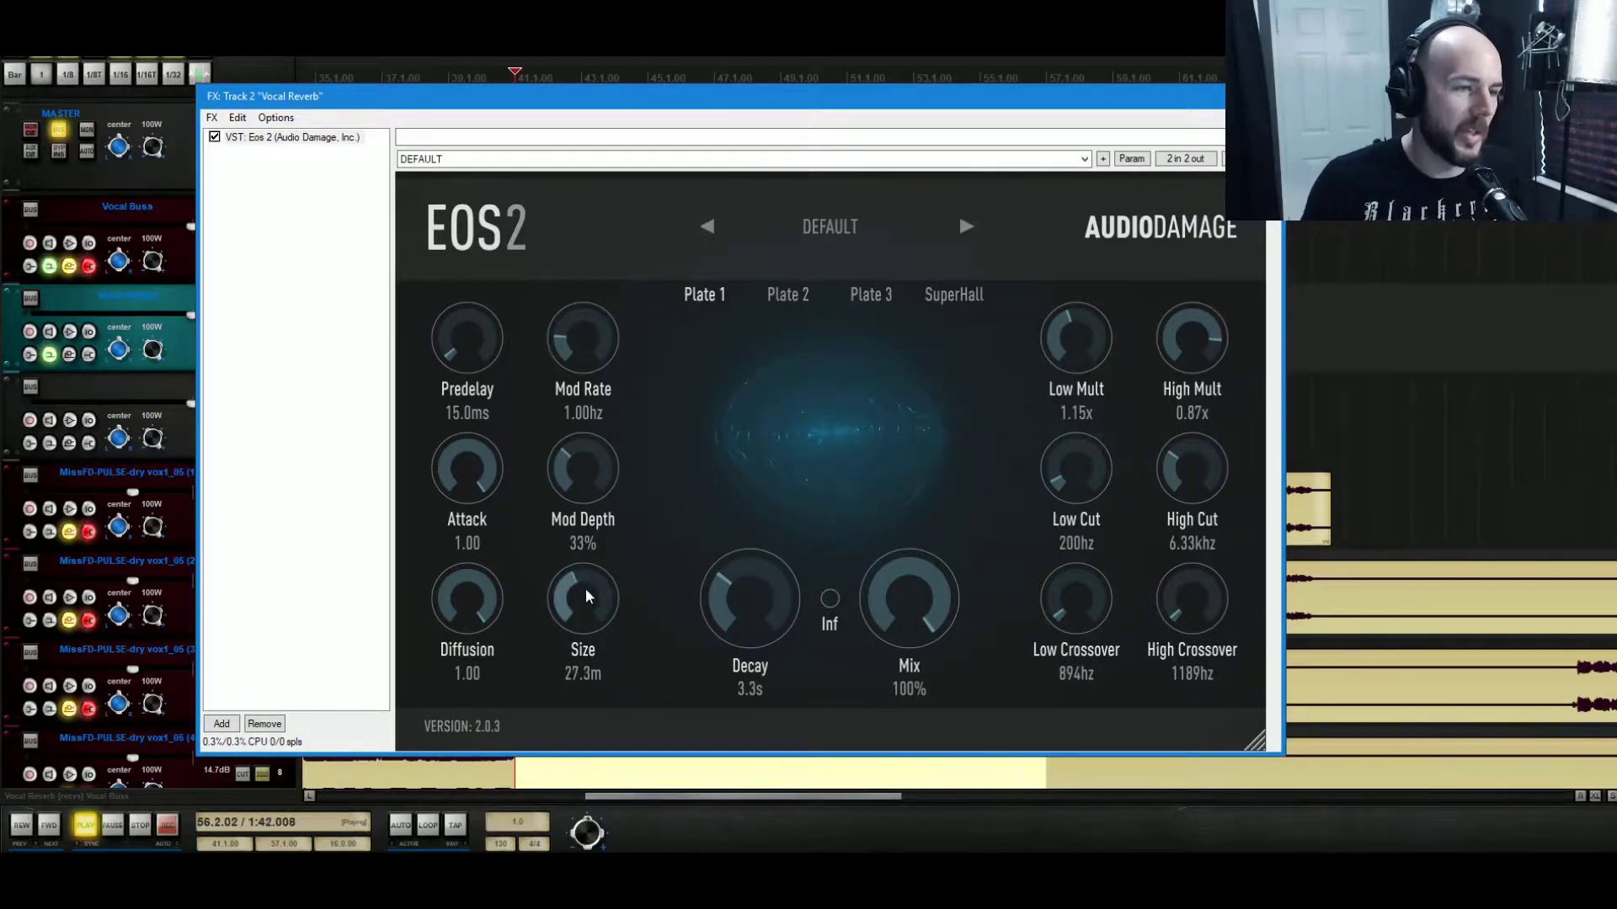
{"action": "left_click_drag", "start_coordinate": [584, 588], "coordinate": [588, 672]}
{"action": "key", "text": "space"}
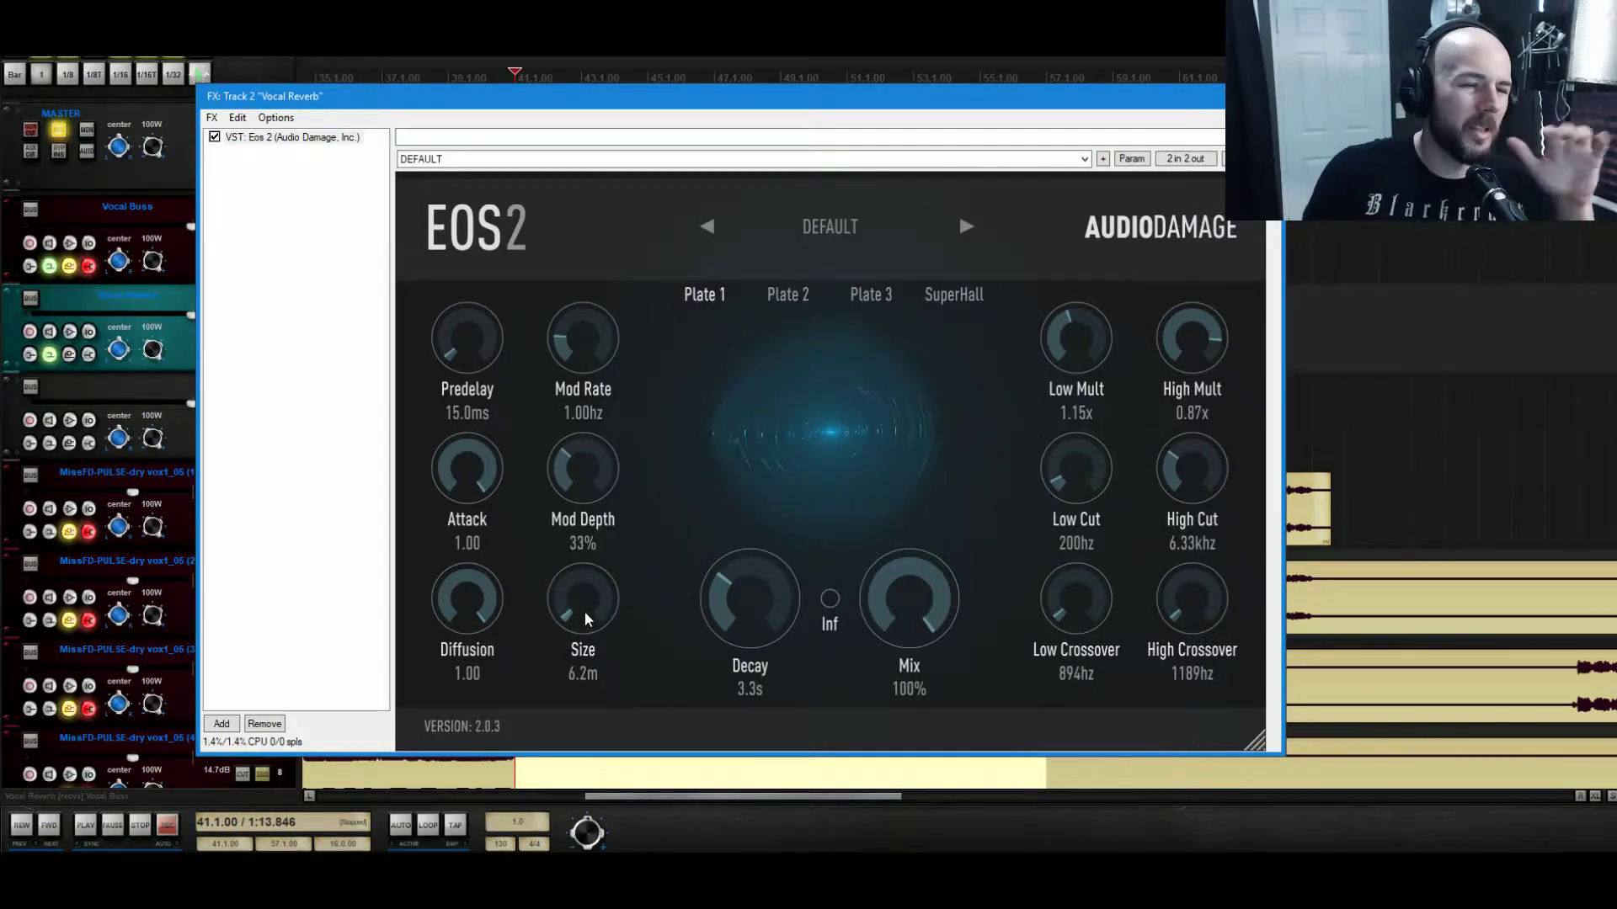
{"action": "left_click_drag", "start_coordinate": [585, 619], "coordinate": [573, 648]}
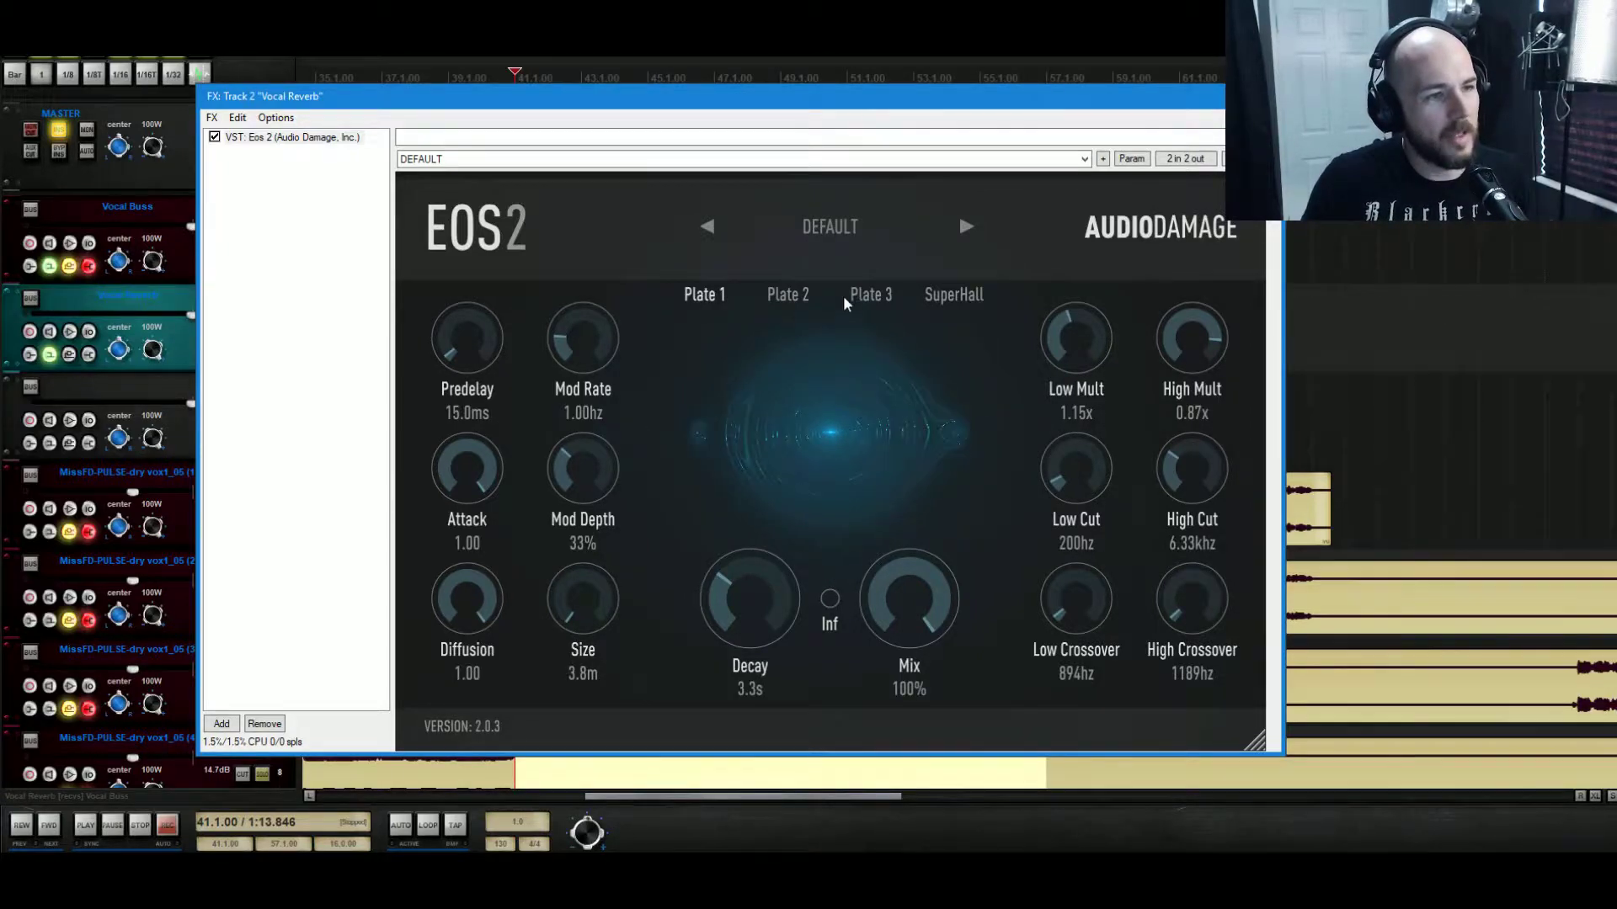
{"action": "key", "text": "space"}
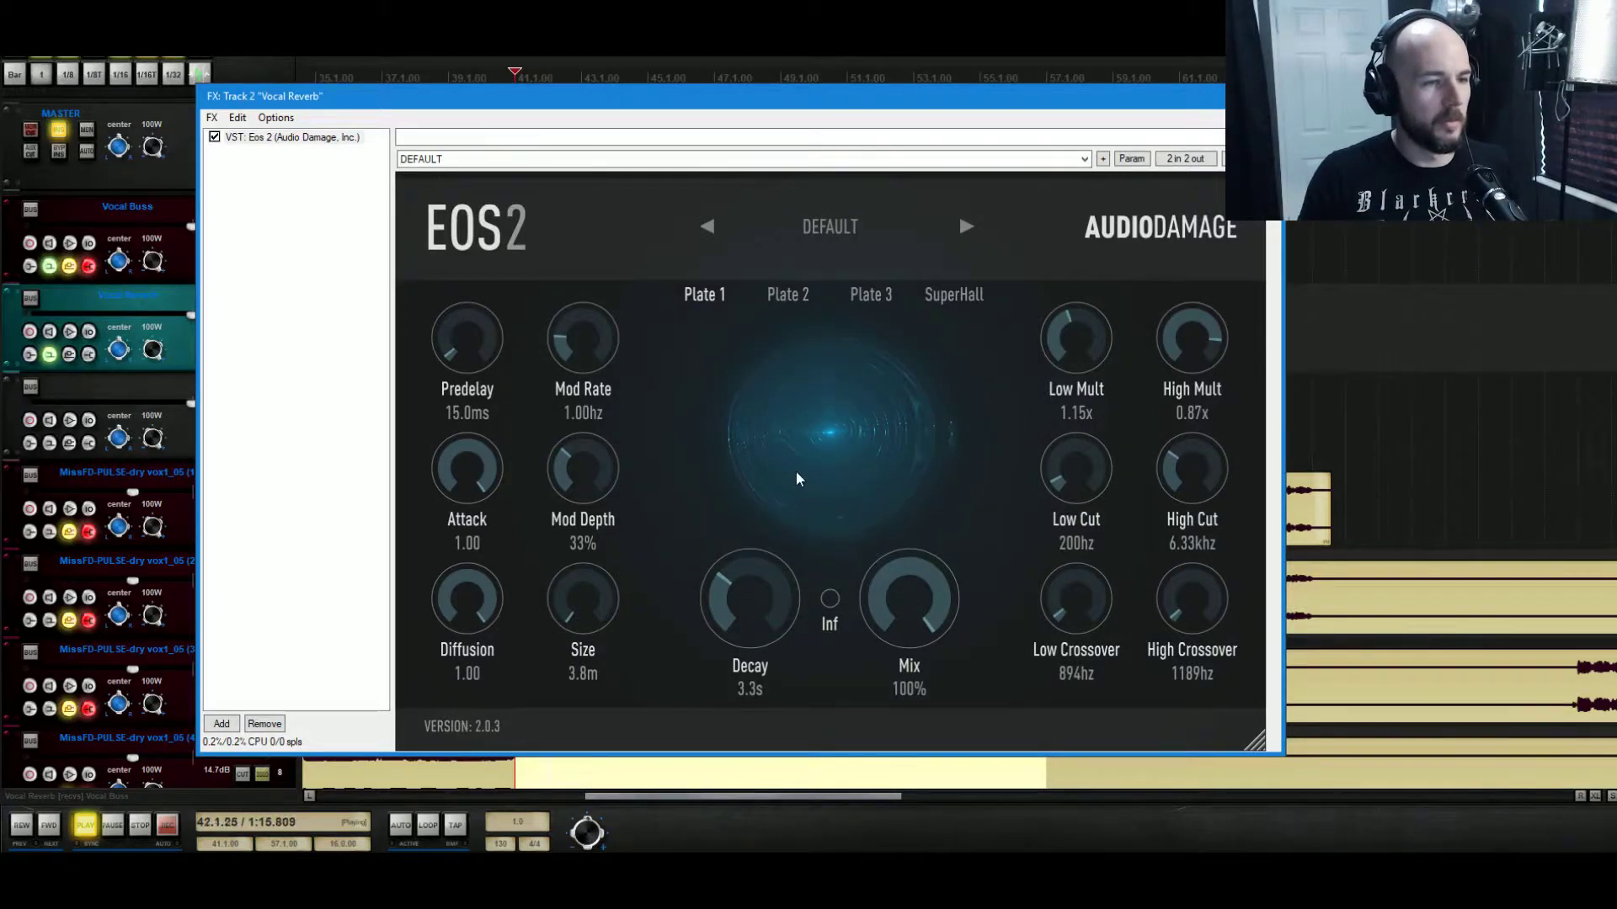
{"action": "left_click_drag", "start_coordinate": [590, 573], "coordinate": [597, 554]}
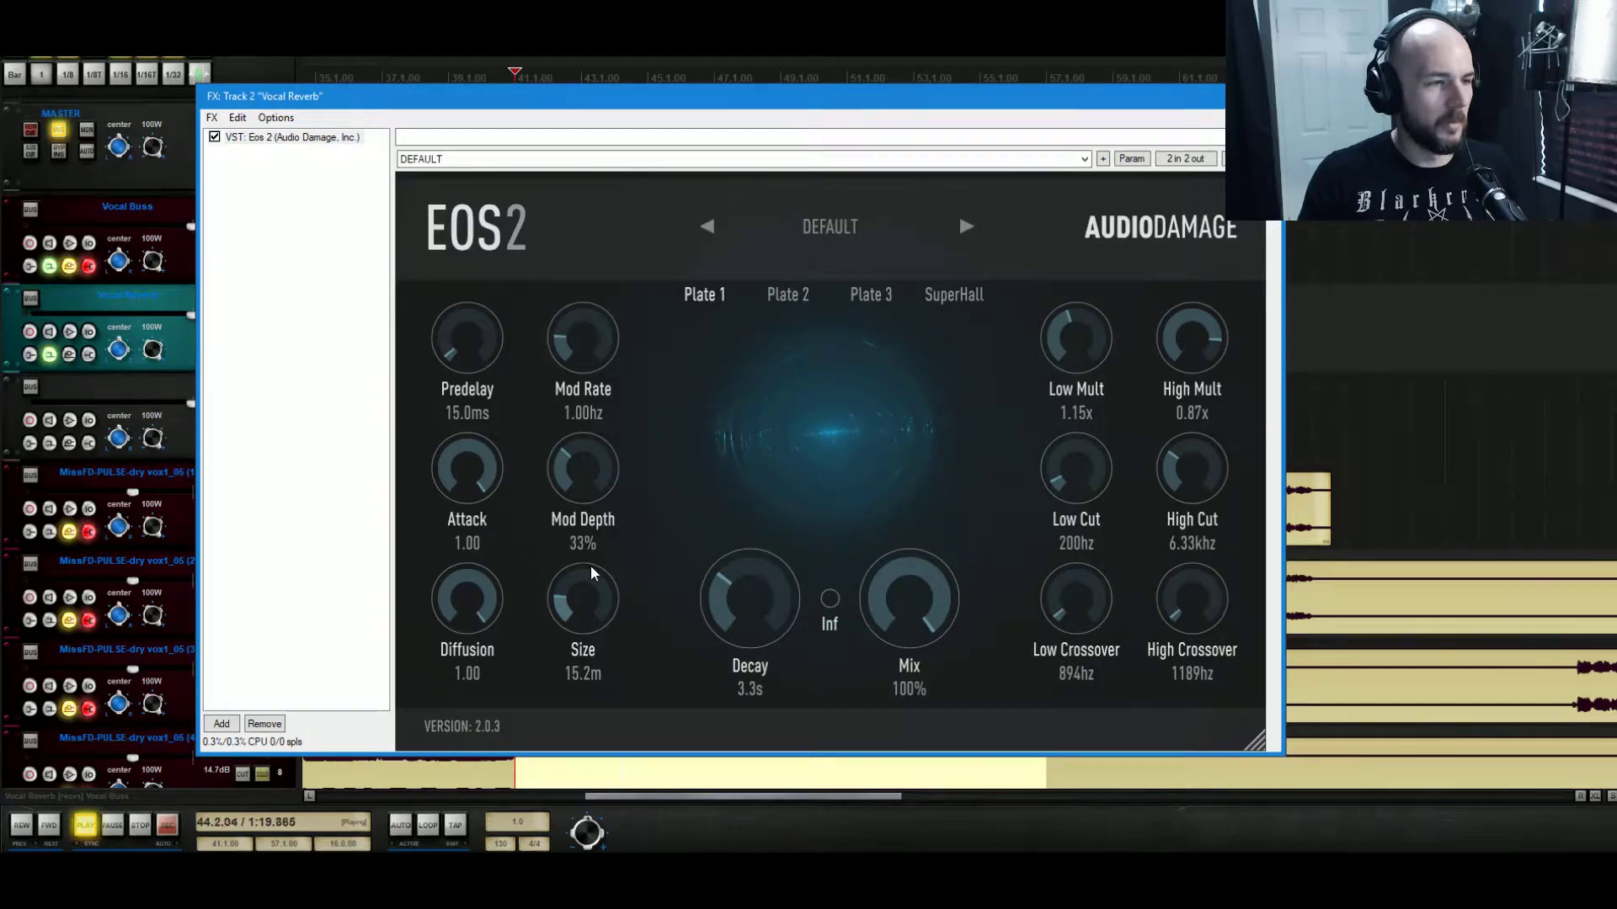
{"action": "key", "text": "space"}
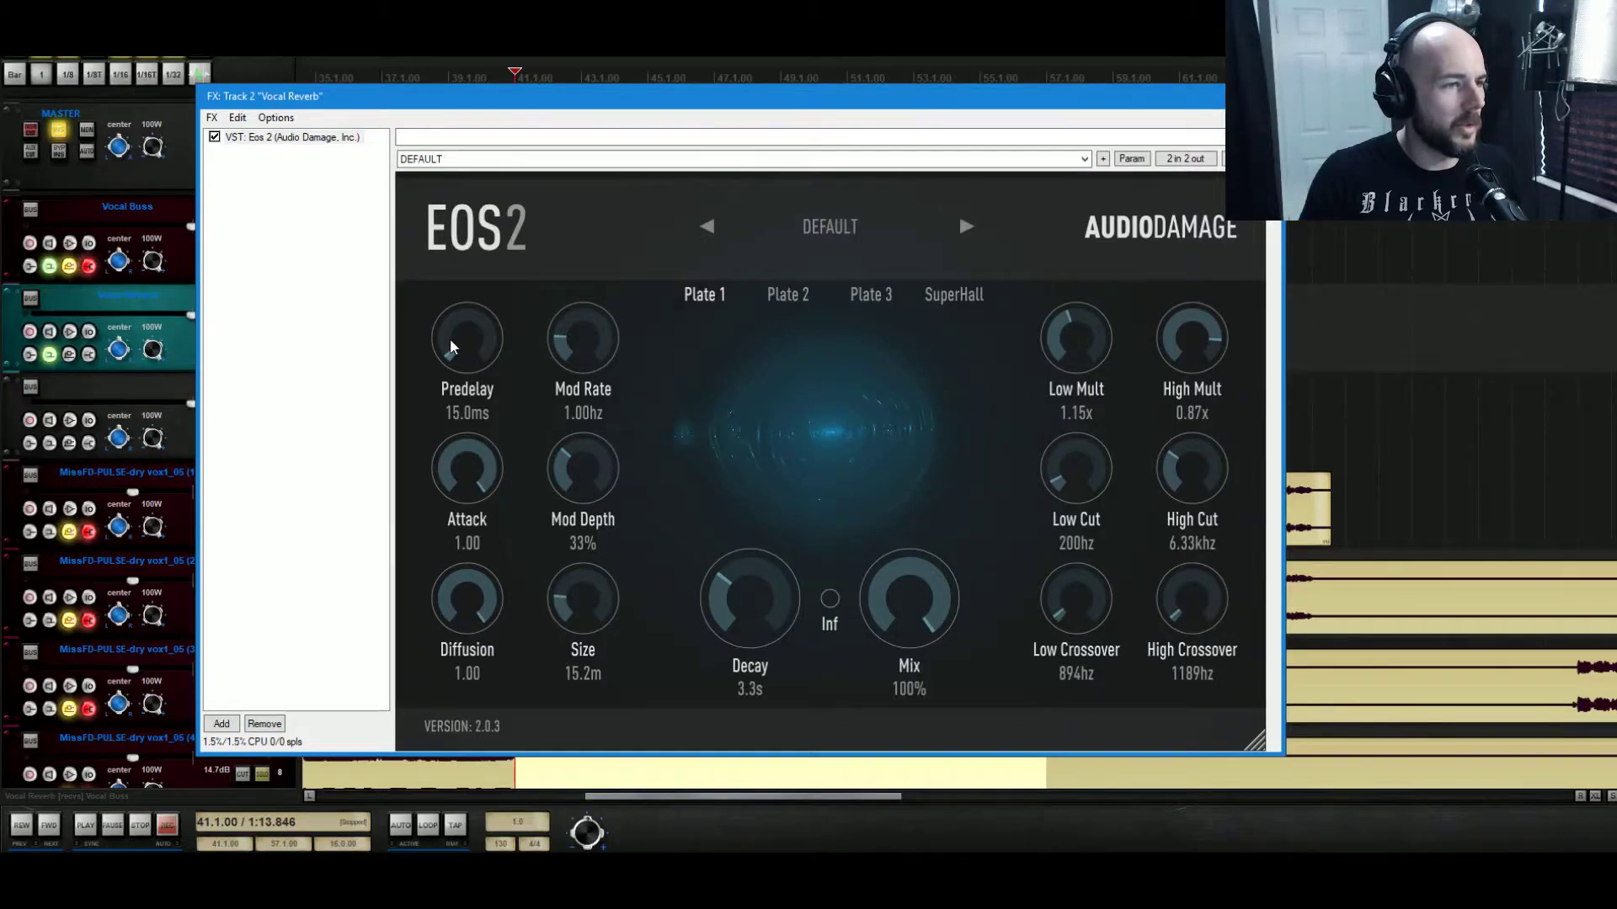
Set Eos 2 predelay to 46.2ms, Low Mult 0.99x, High Mult 1.00x, and High Cut 10.99khz.
{"action": "left_click_drag", "start_coordinate": [450, 327], "coordinate": [448, 315]}
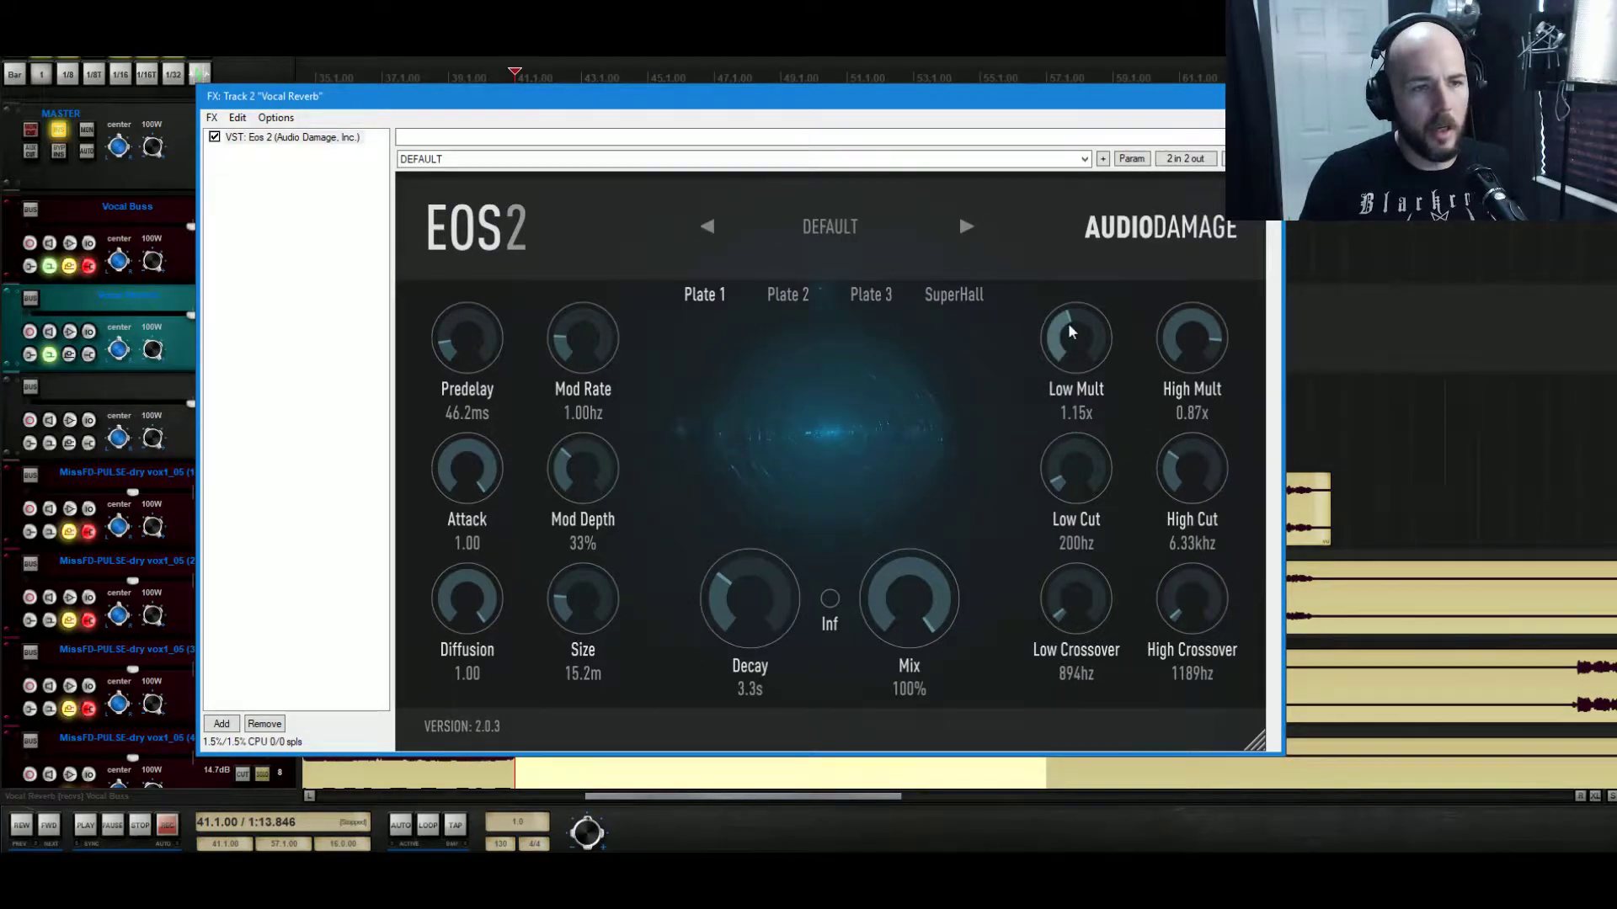
{"action": "left_click_drag", "start_coordinate": [1068, 321], "coordinate": [1053, 332]}
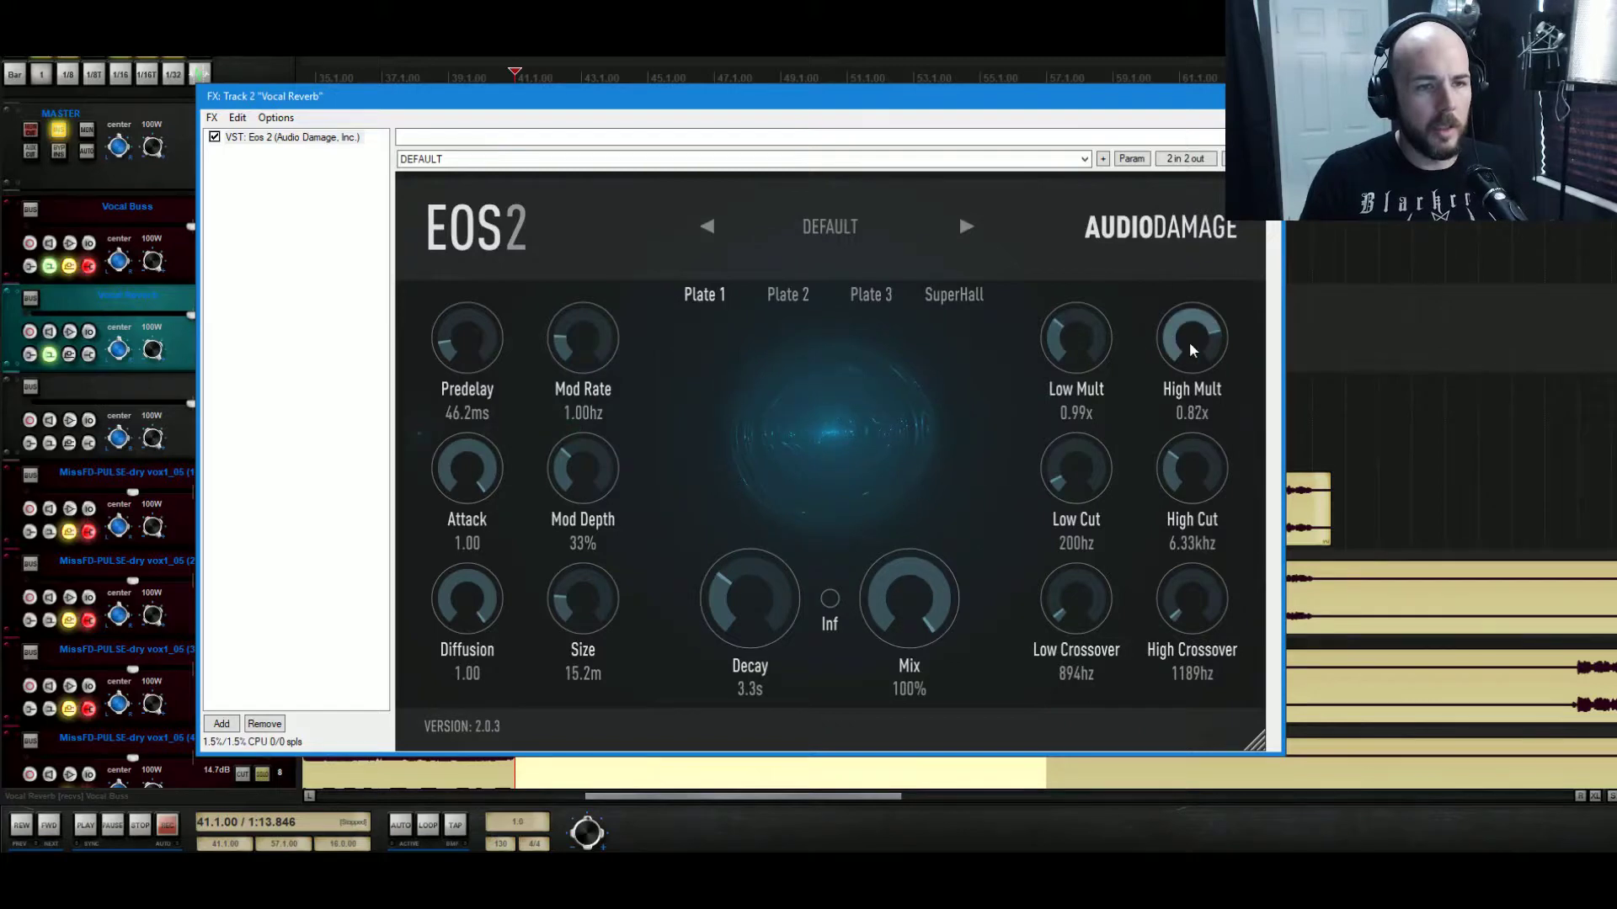
{"action": "left_click_drag", "start_coordinate": [1189, 342], "coordinate": [1215, 172]}
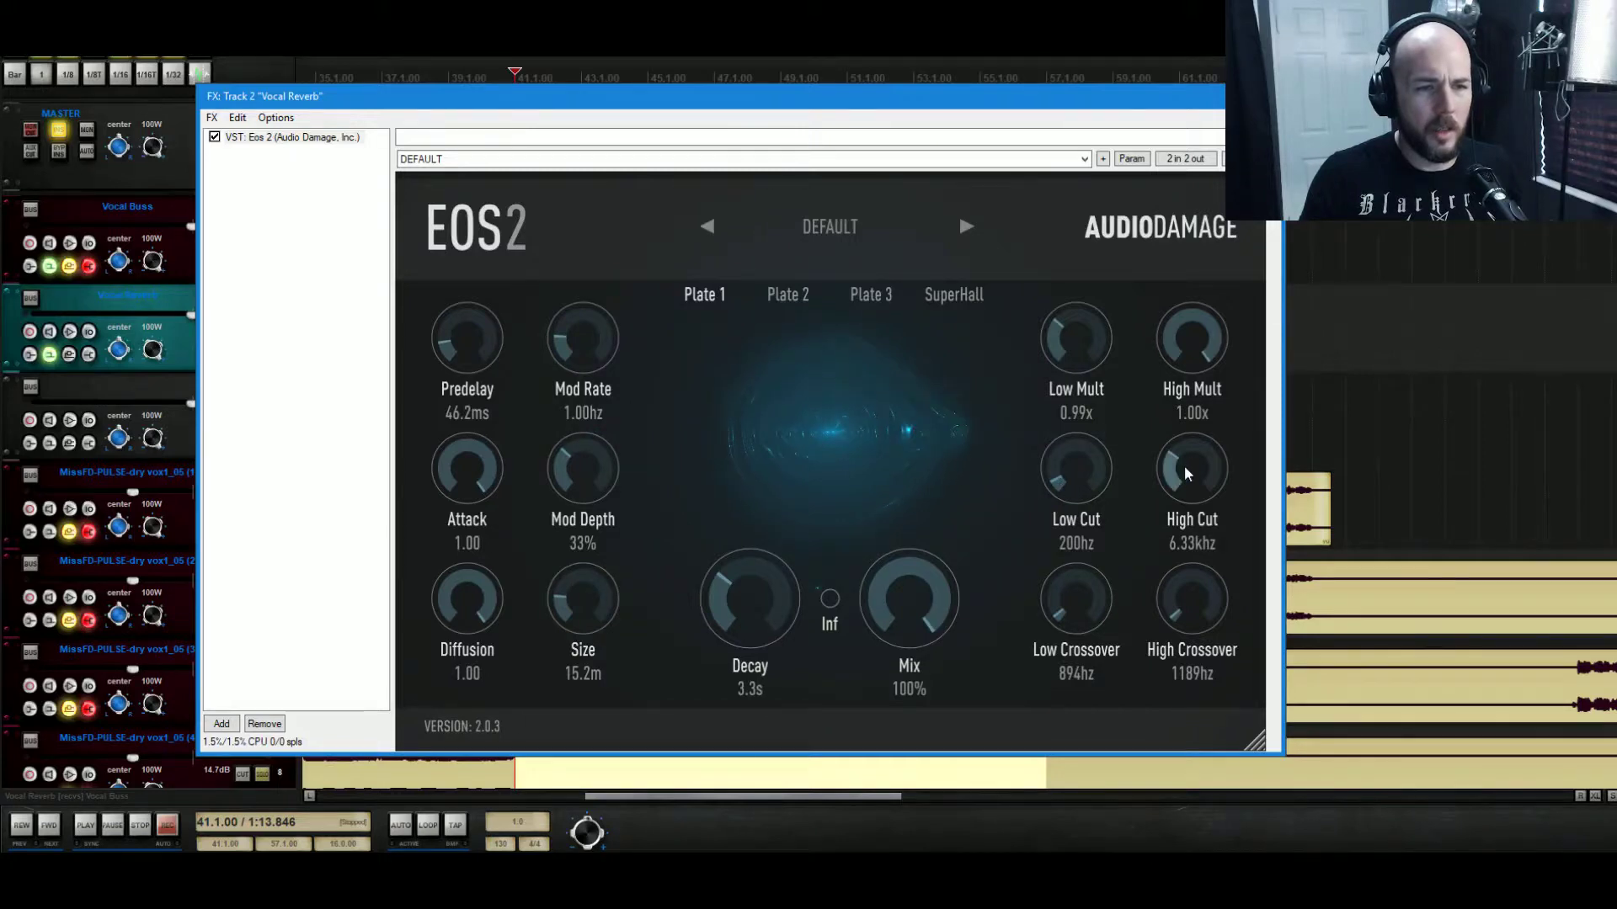
{"action": "key", "text": "space"}
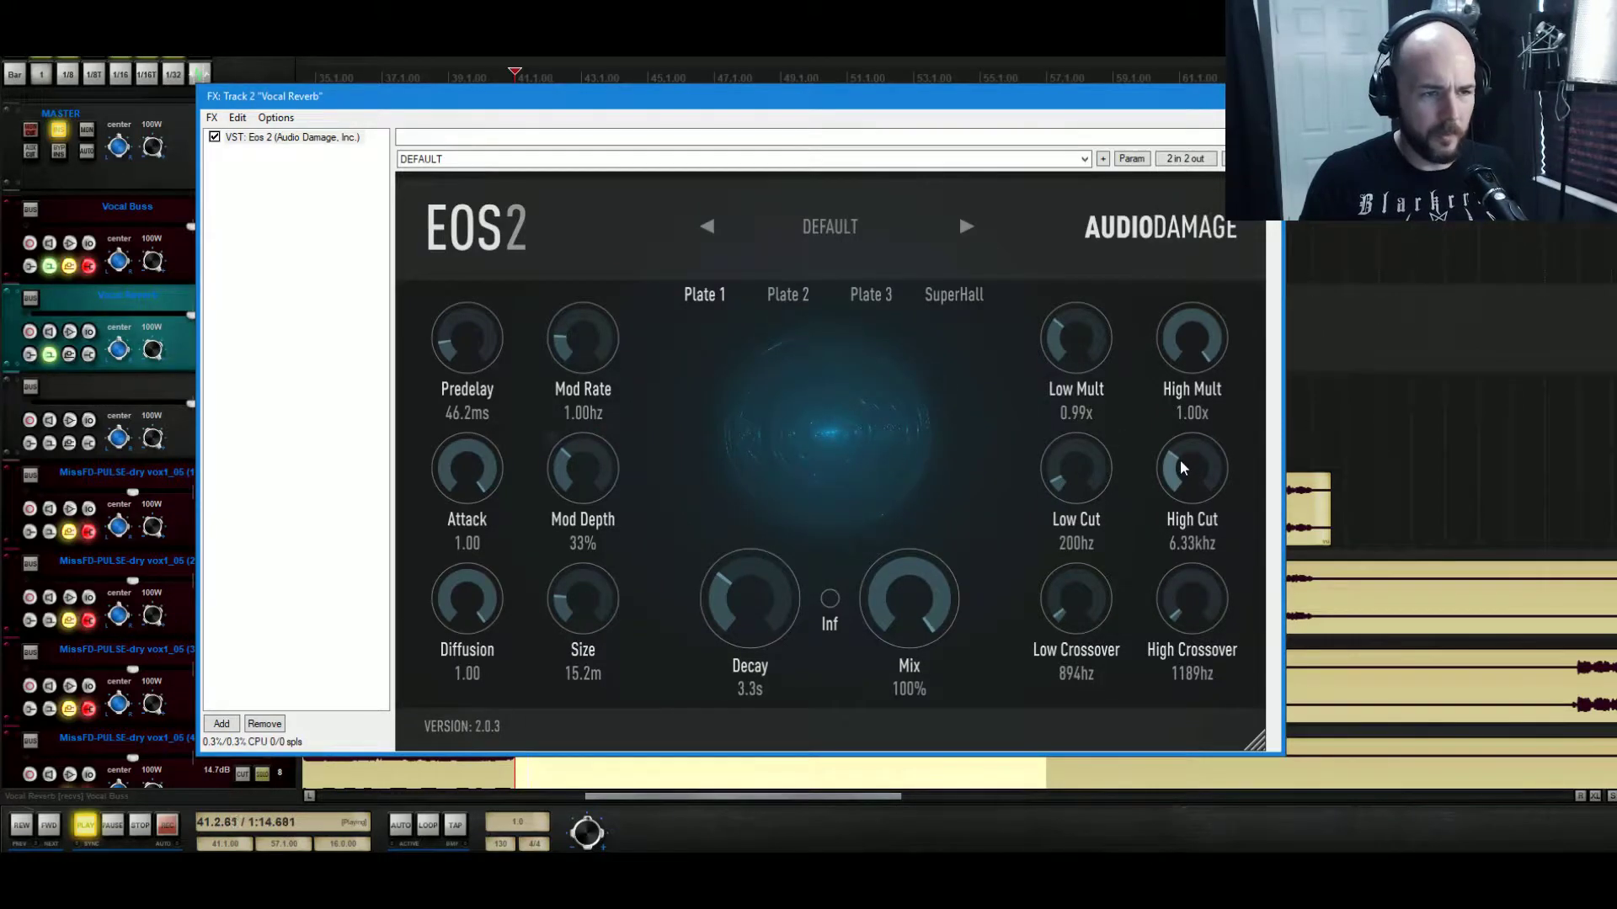
{"action": "left_click_drag", "start_coordinate": [1180, 467], "coordinate": [1221, 449]}
{"action": "key", "text": "space"}
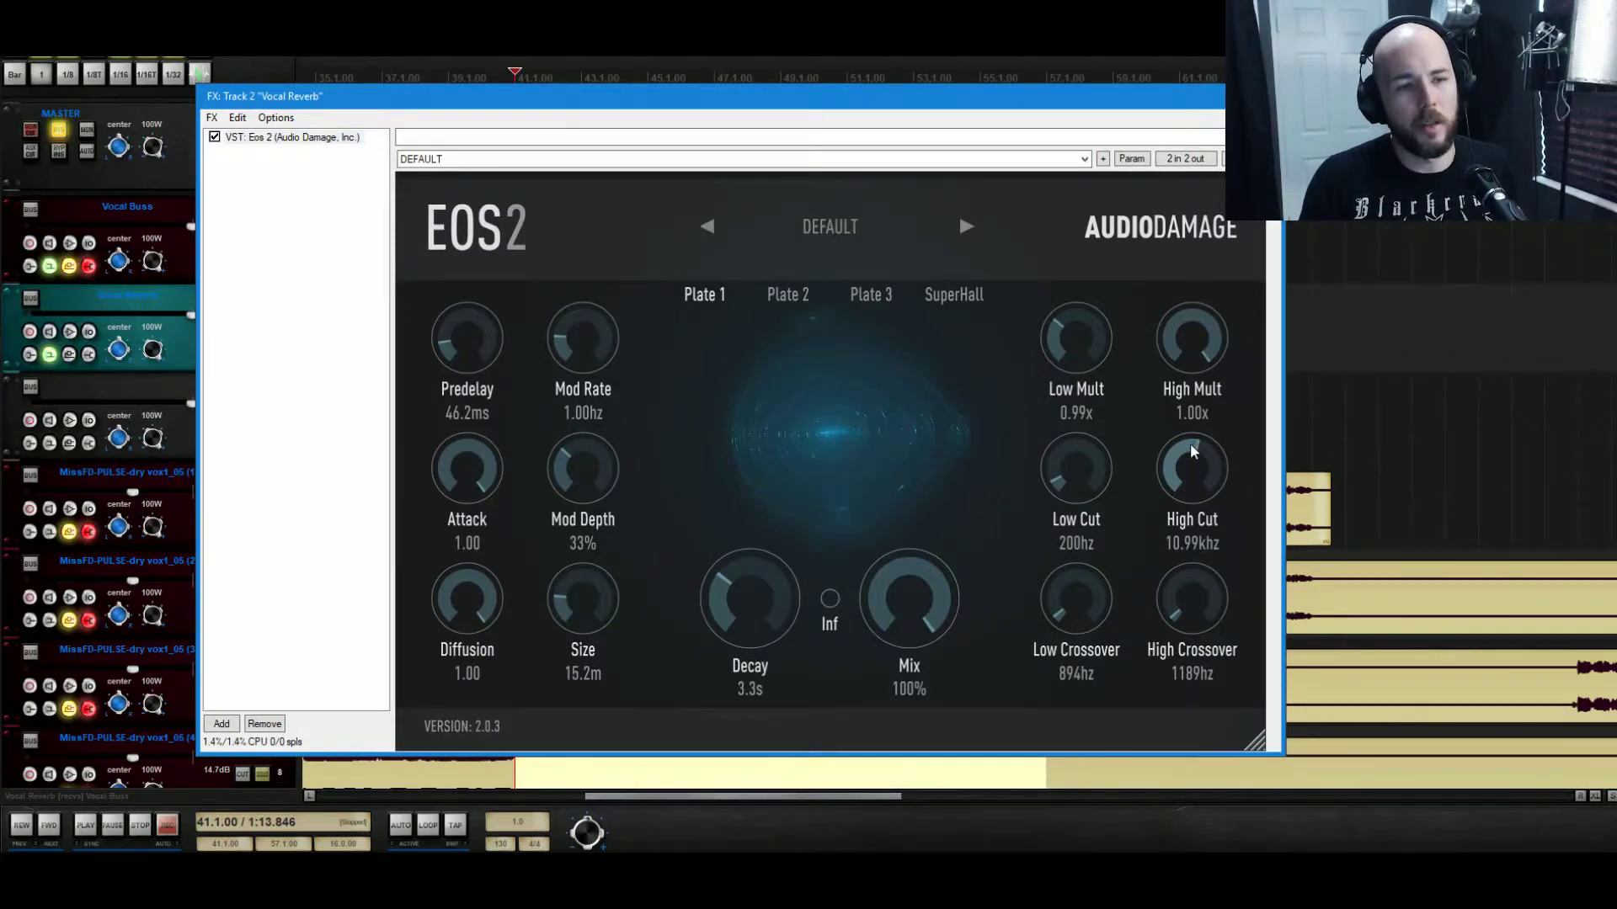
Lower Eos 2's High Cut from about 9.33 kHz to 6.56 kHz while listening to playback.
{"action": "key", "text": "space"}
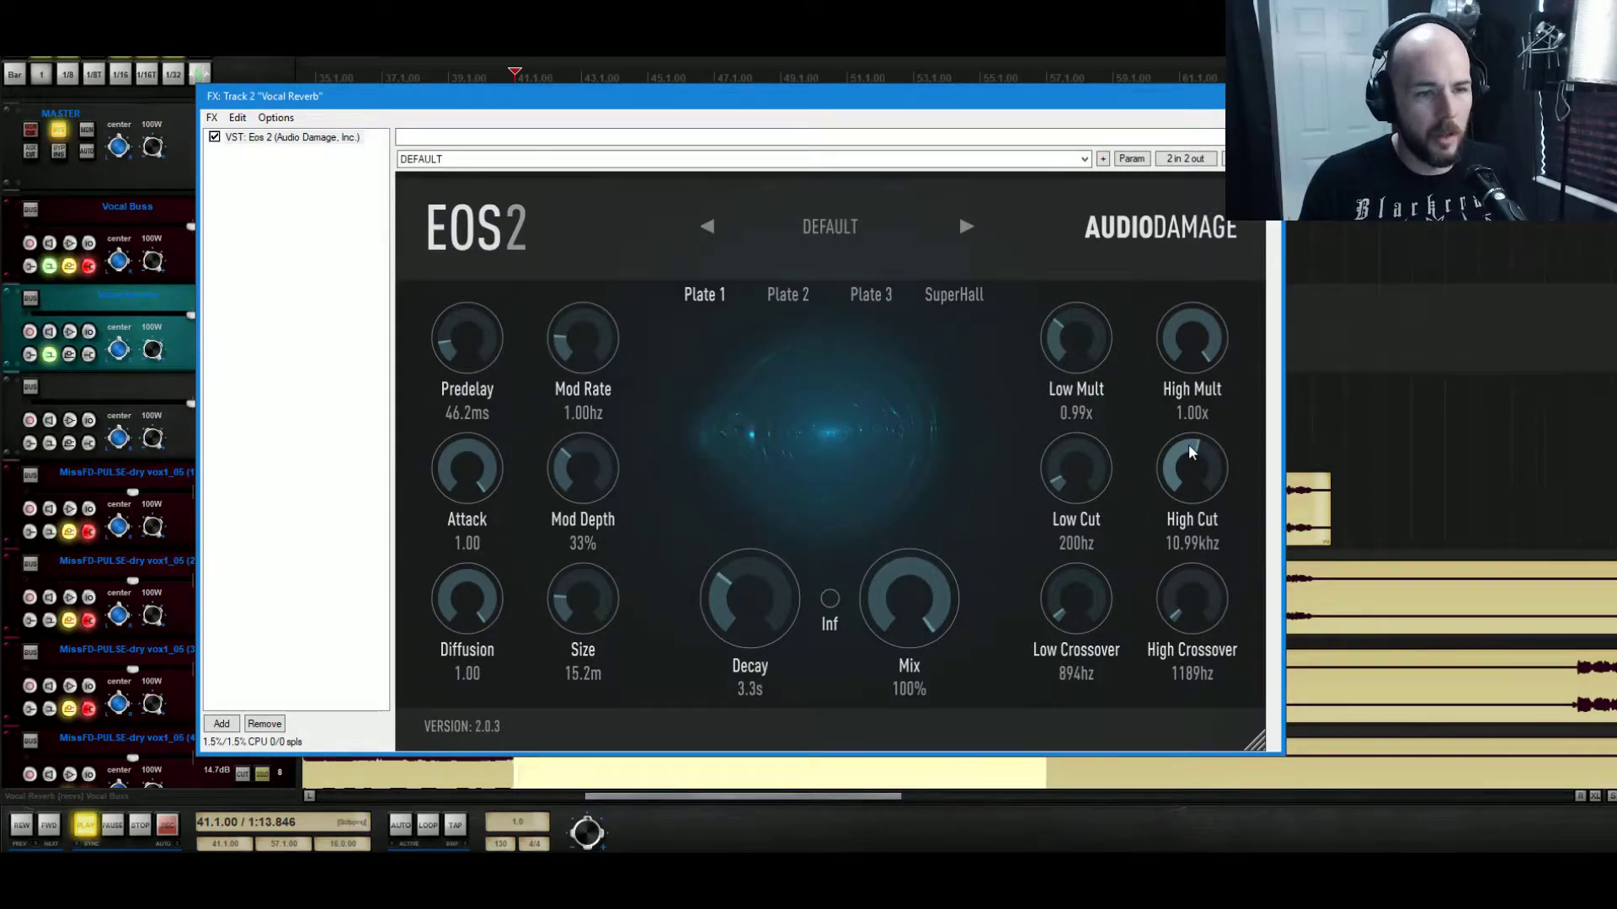
{"action": "left_click_drag", "start_coordinate": [1189, 443], "coordinate": [1180, 453]}
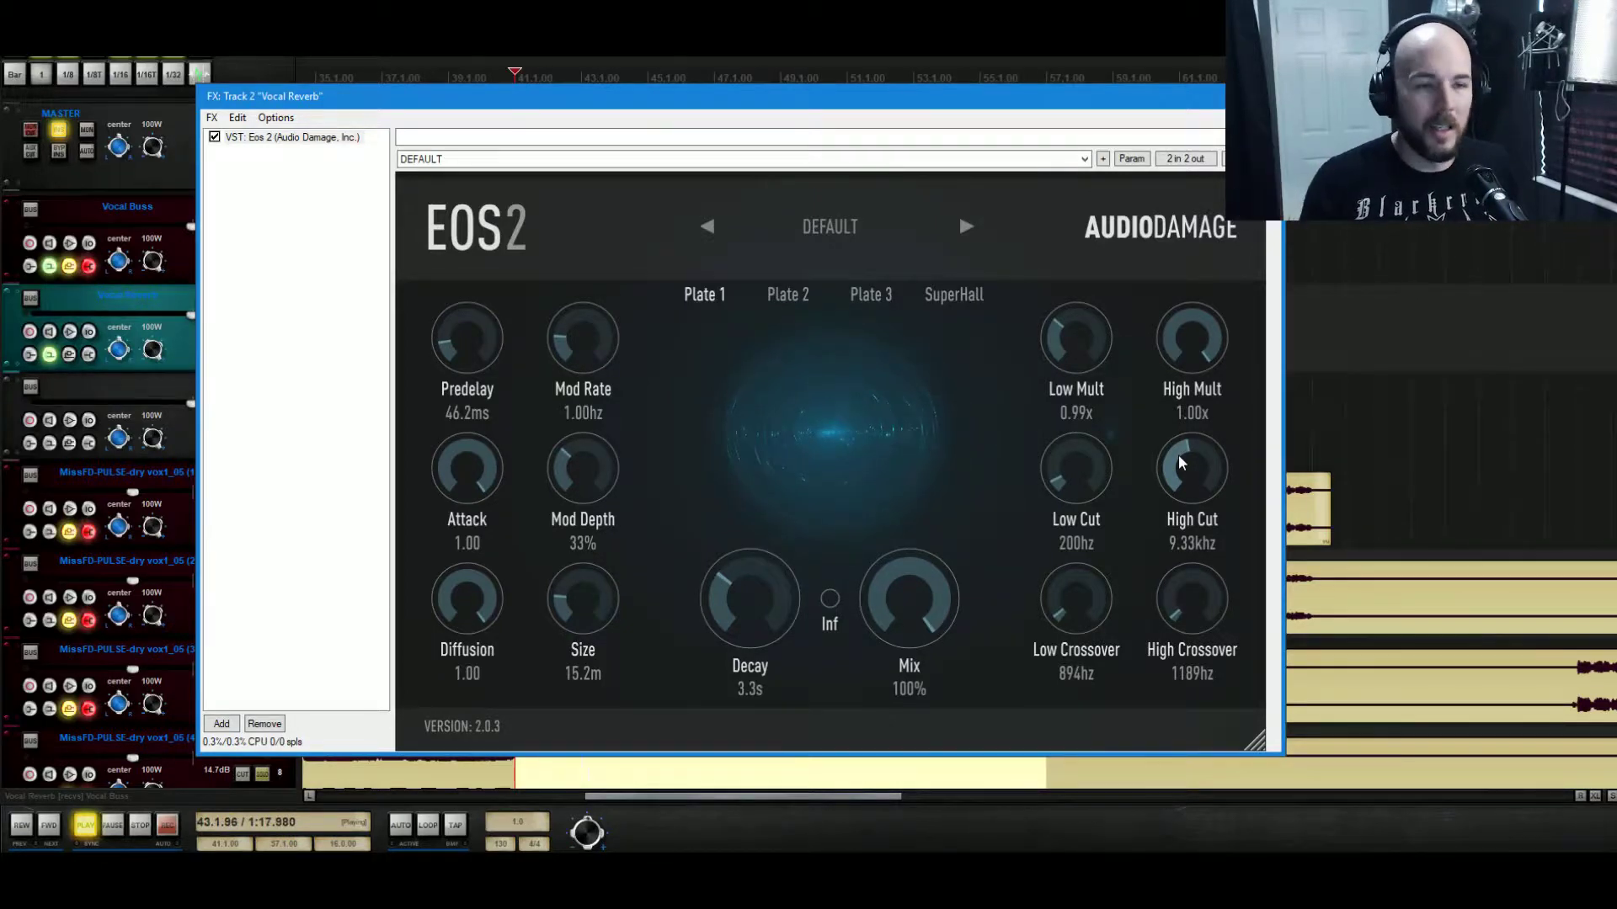
{"action": "left_click_drag", "start_coordinate": [1171, 456], "coordinate": [1165, 479]}
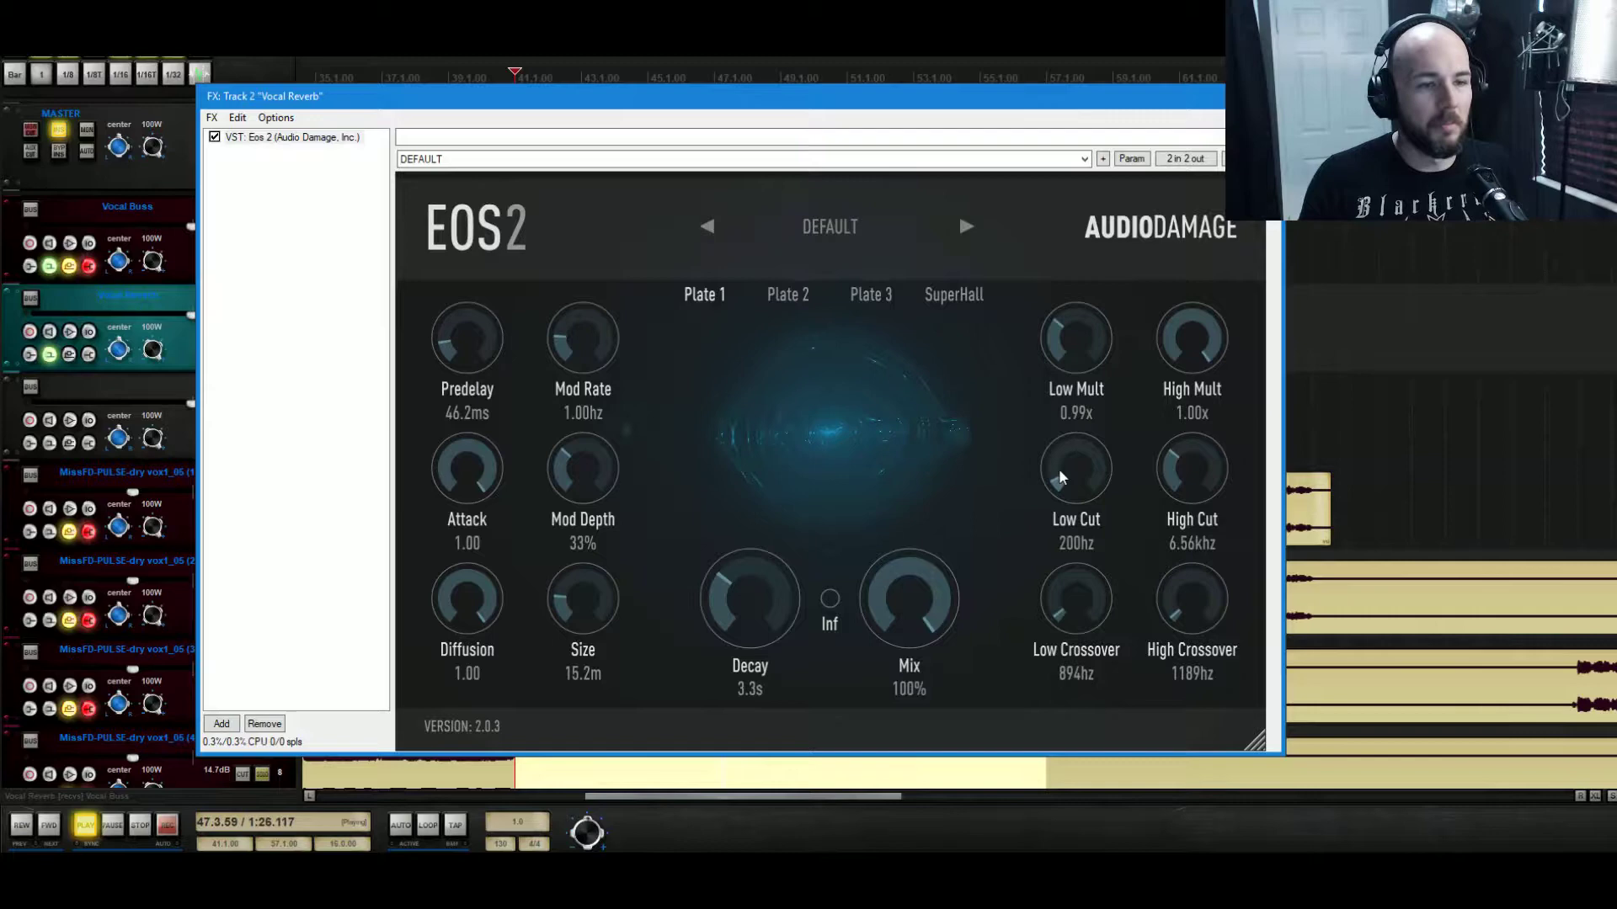
{"action": "key", "text": "space"}
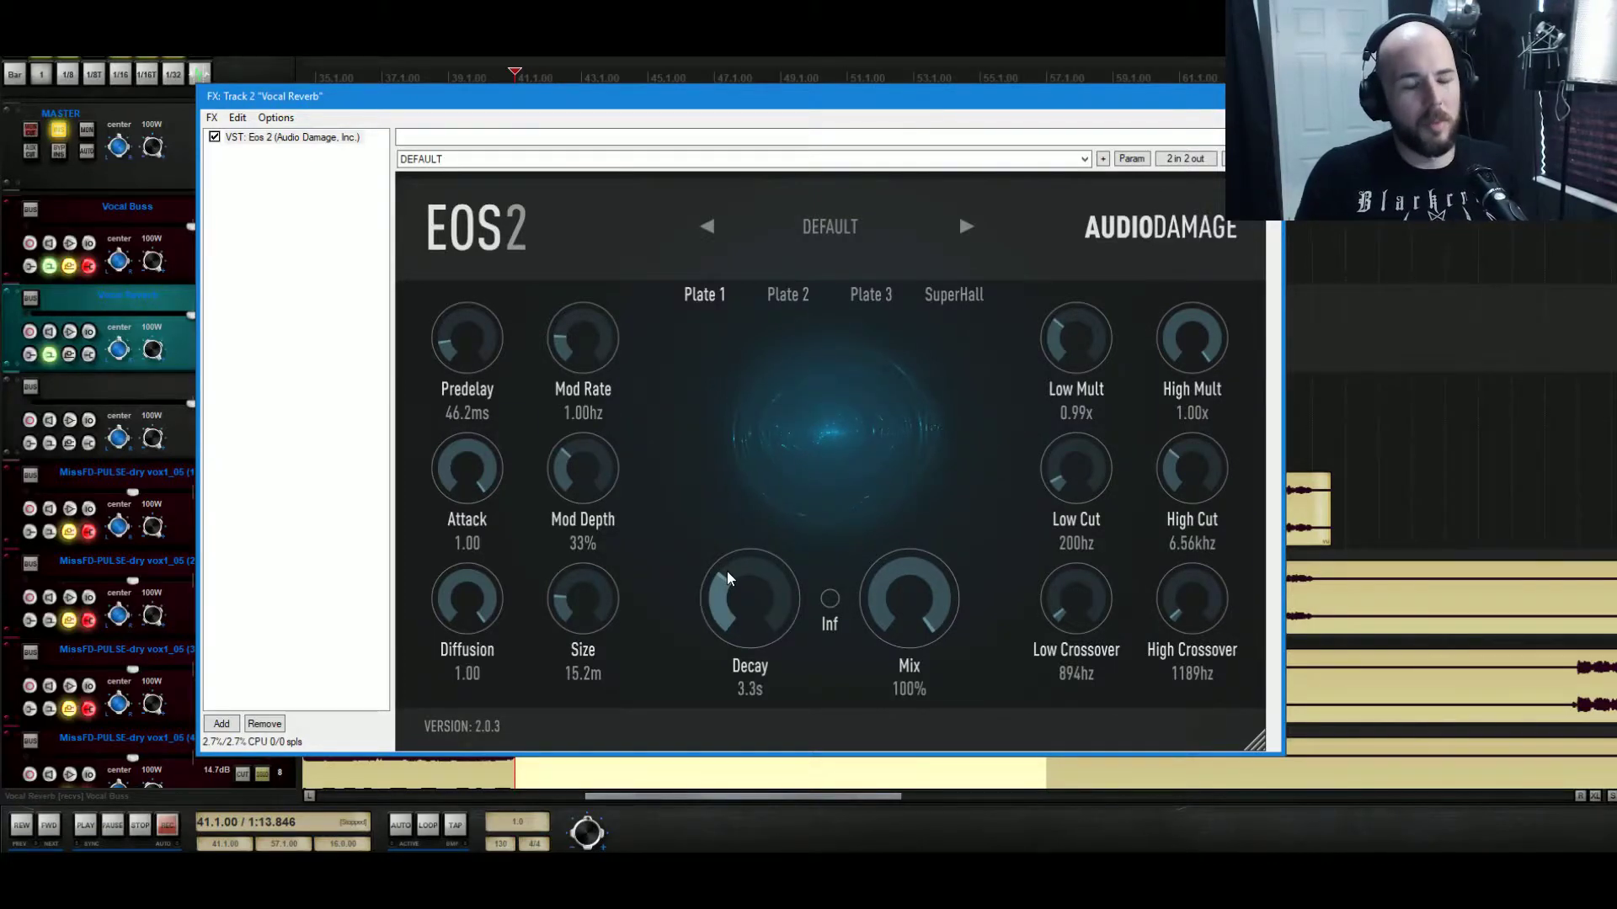
Shorten Eos 2's Decay from 3.3 s to 1.9 s and audition the tighter tail.
{"action": "left_click_drag", "start_coordinate": [726, 571], "coordinate": [719, 603]}
{"action": "key", "text": "space"}
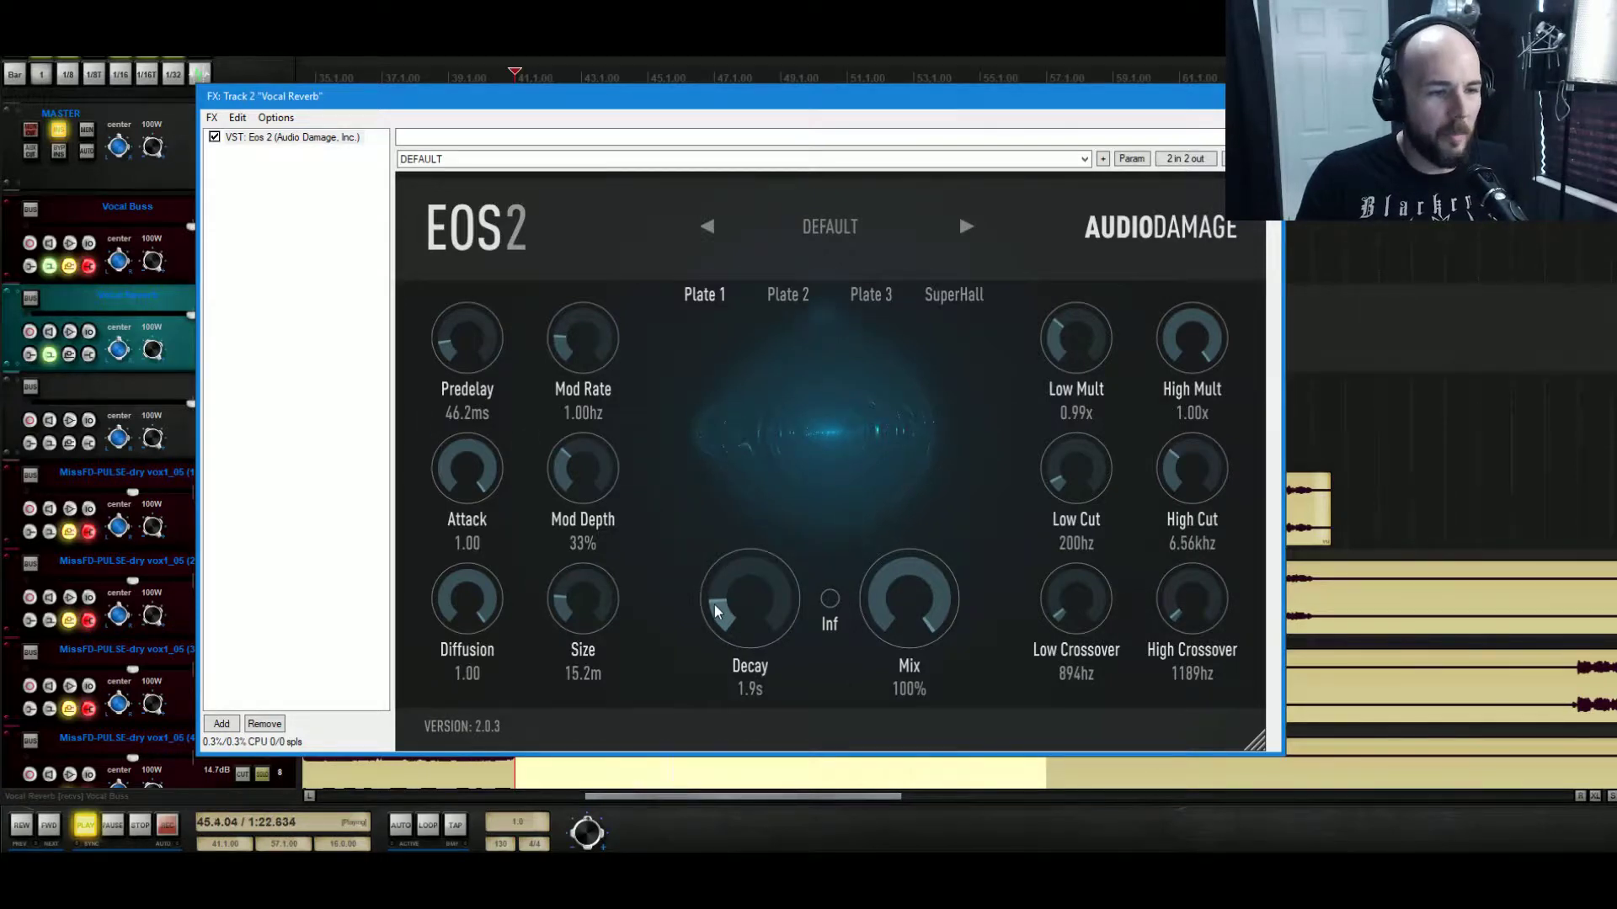
{"action": "key", "text": "space"}
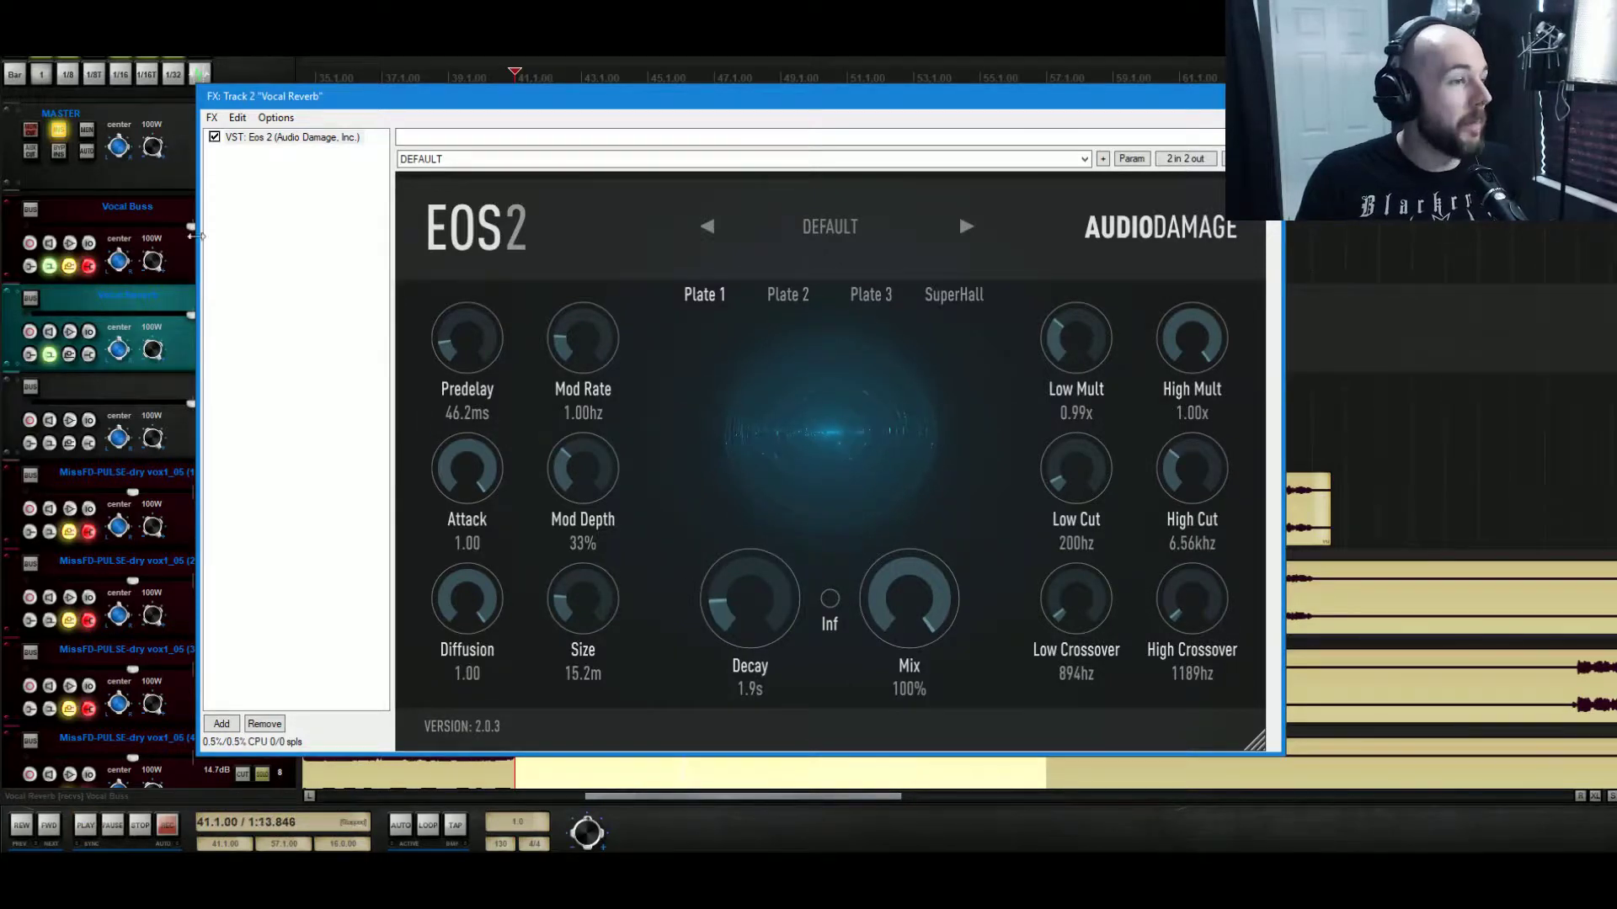
Add ReaEQ (Cockos) to the Vocal Reverb chain, placed first ahead of Eos 2.
{"action": "left_click", "coordinate": [221, 725]}
{"action": "type", "text": "reaeq"}
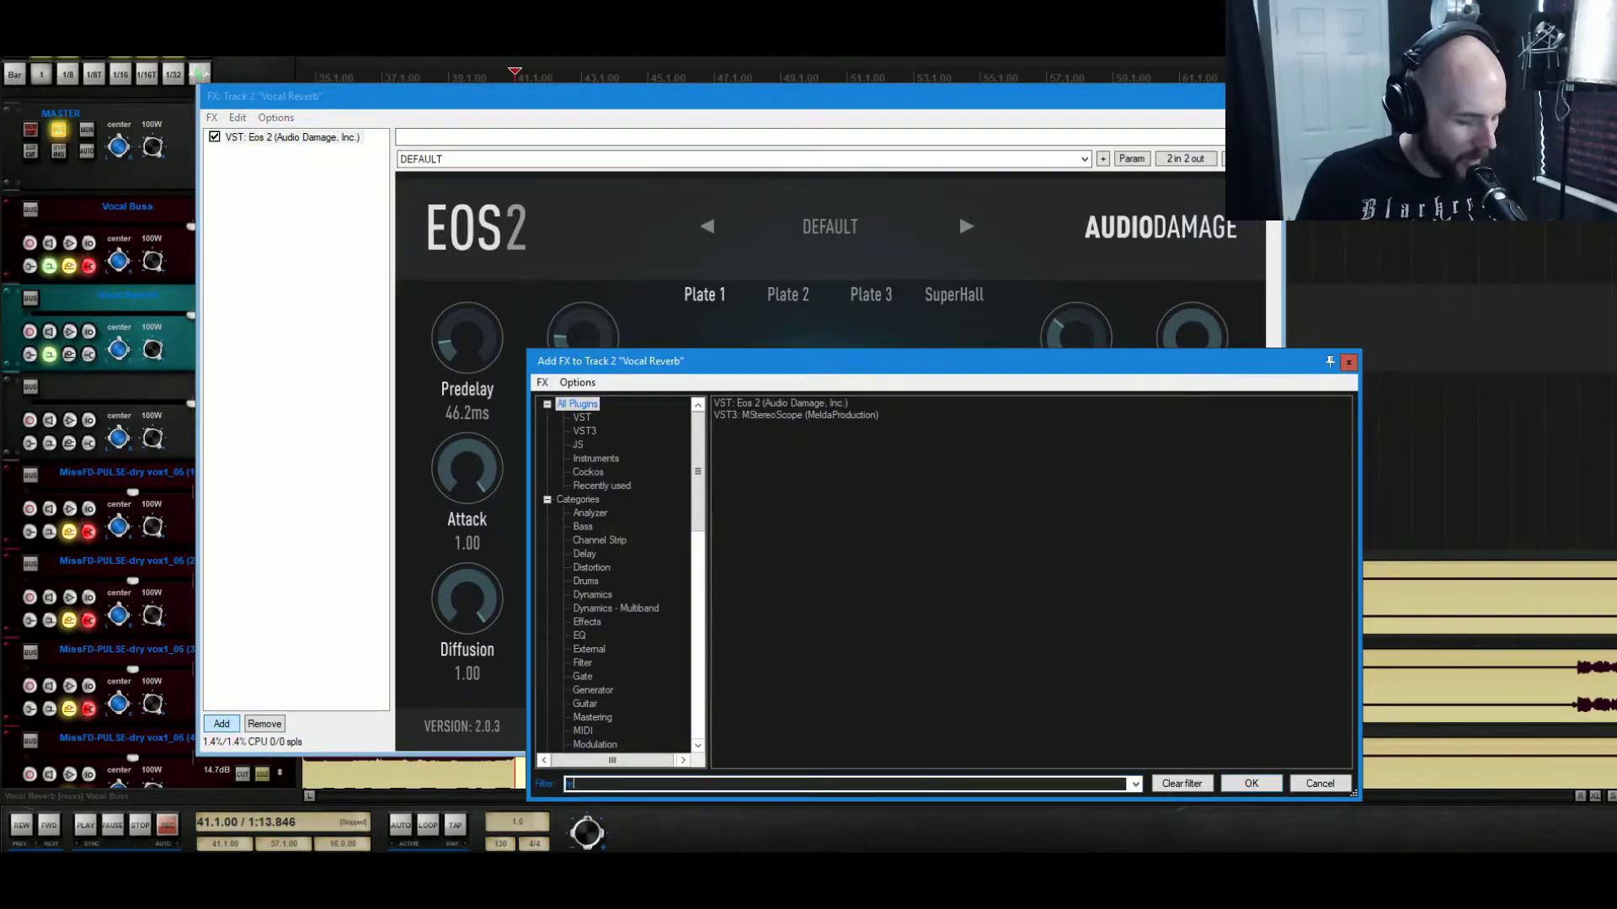
{"action": "left_click", "coordinate": [776, 405]}
{"action": "left_click_drag", "start_coordinate": [776, 404], "coordinate": [319, 139]}
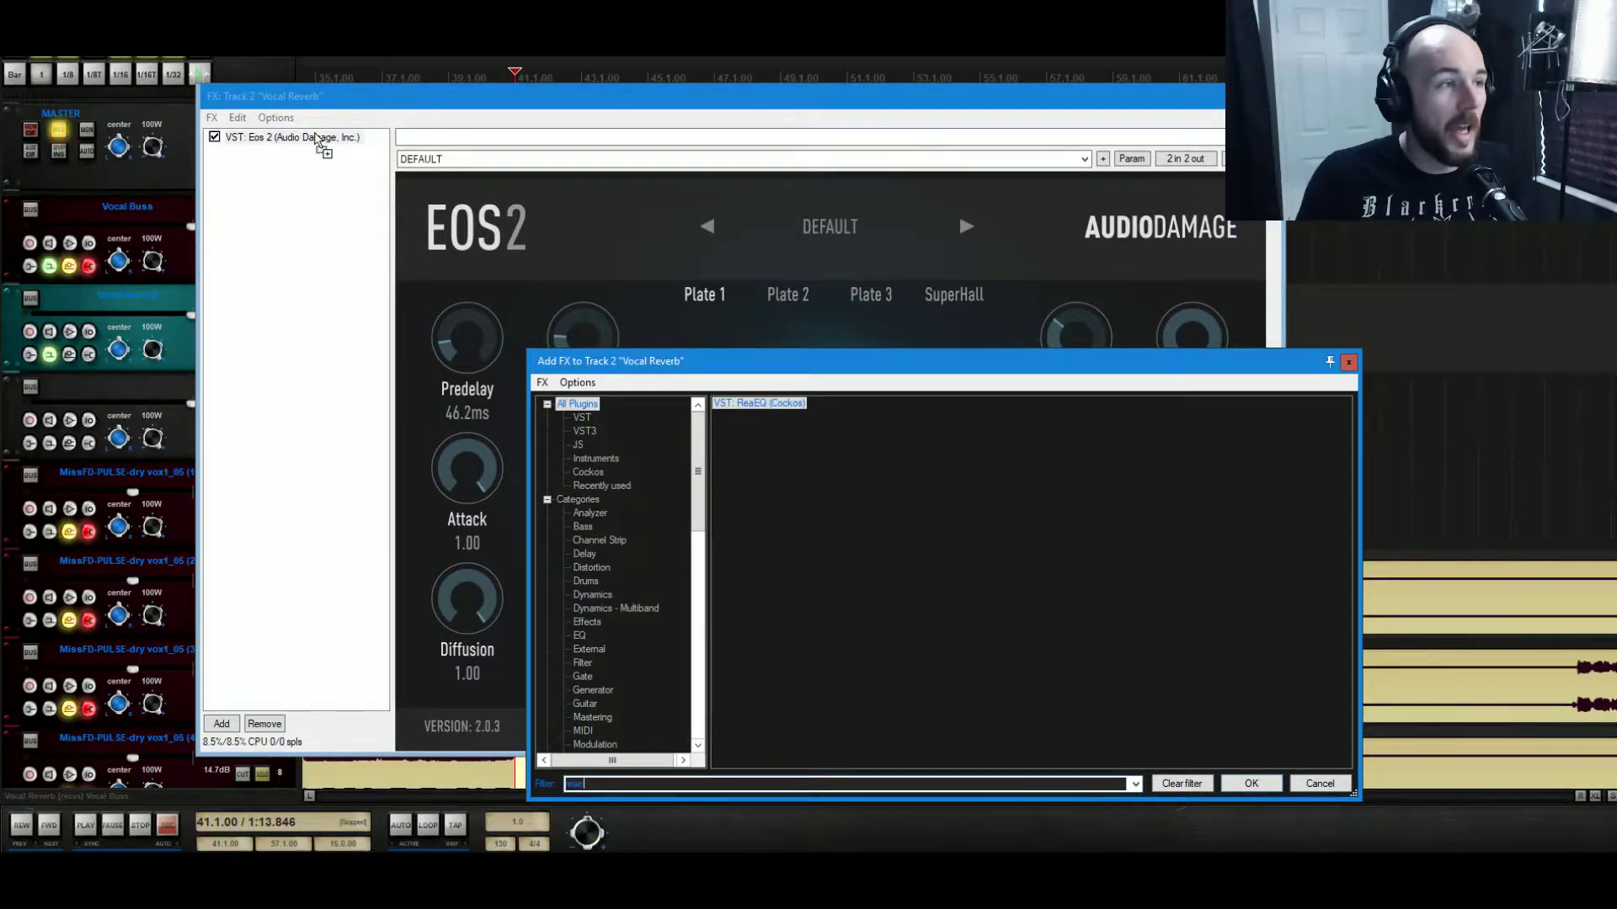
{"action": "left_click_drag", "start_coordinate": [316, 139], "coordinate": [316, 137]}
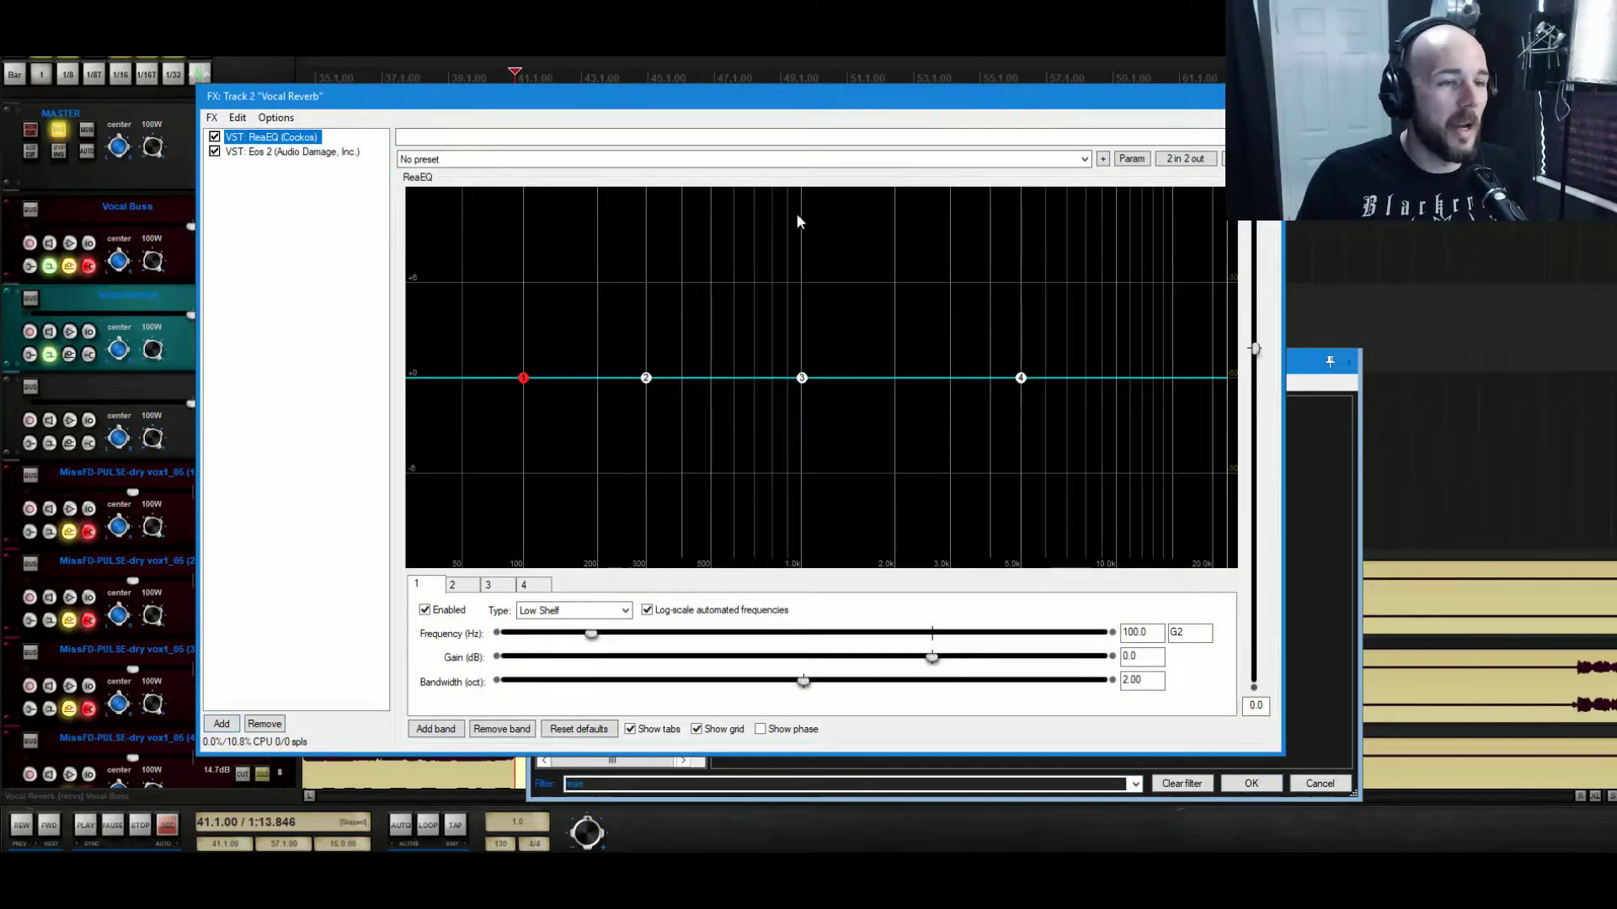
{"action": "mouse_move", "coordinate": [802, 380]}
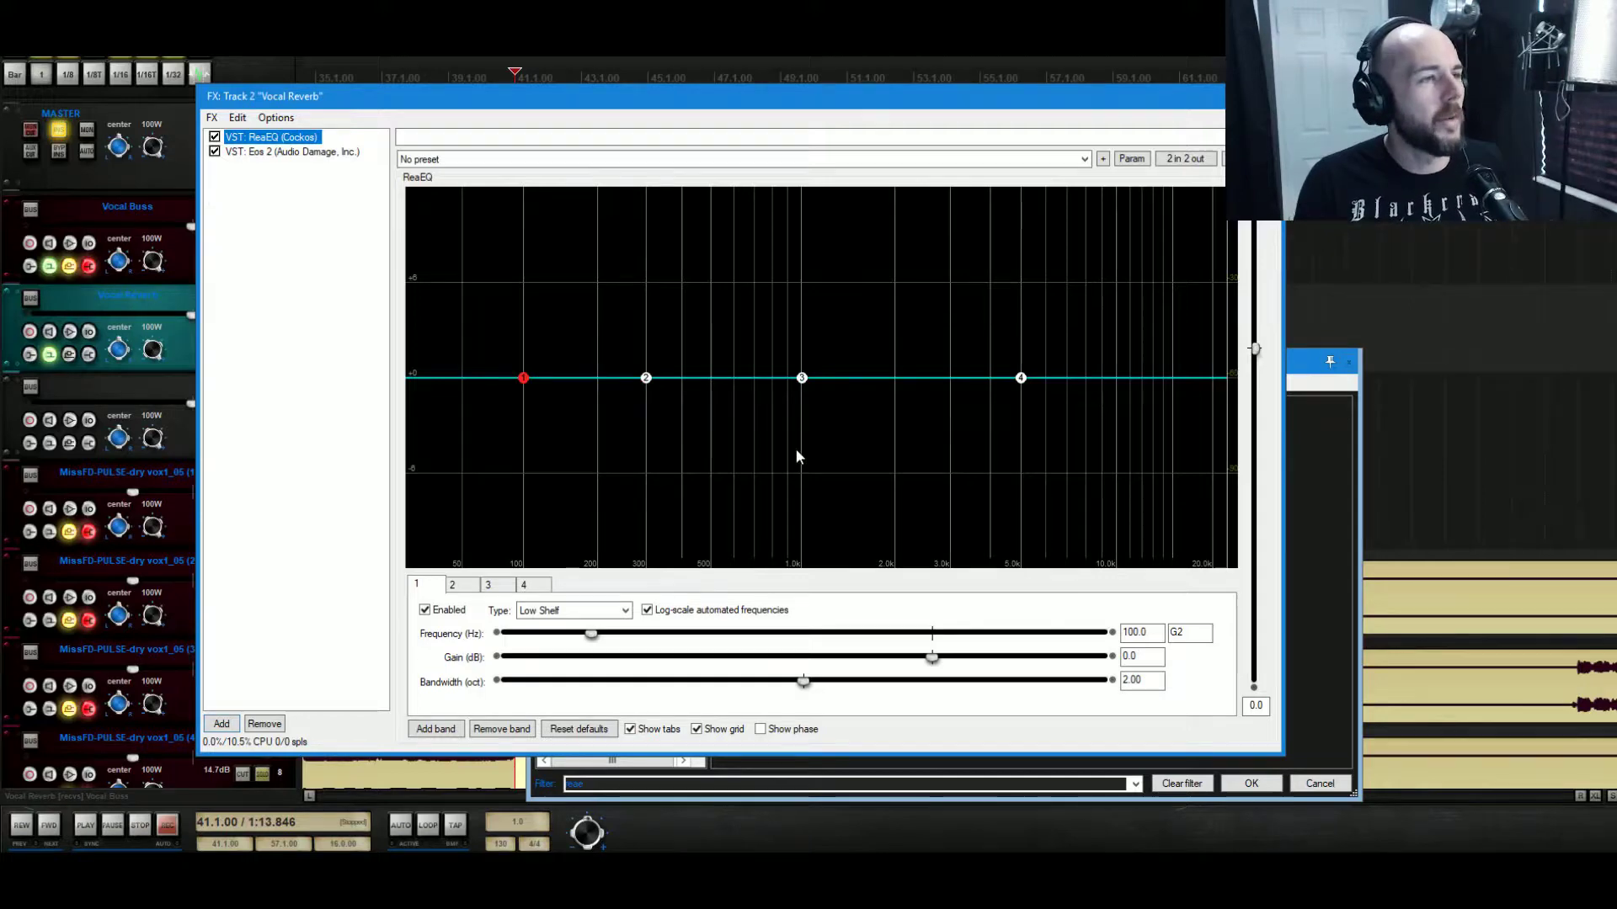
{"action": "mouse_move", "coordinate": [800, 384]}
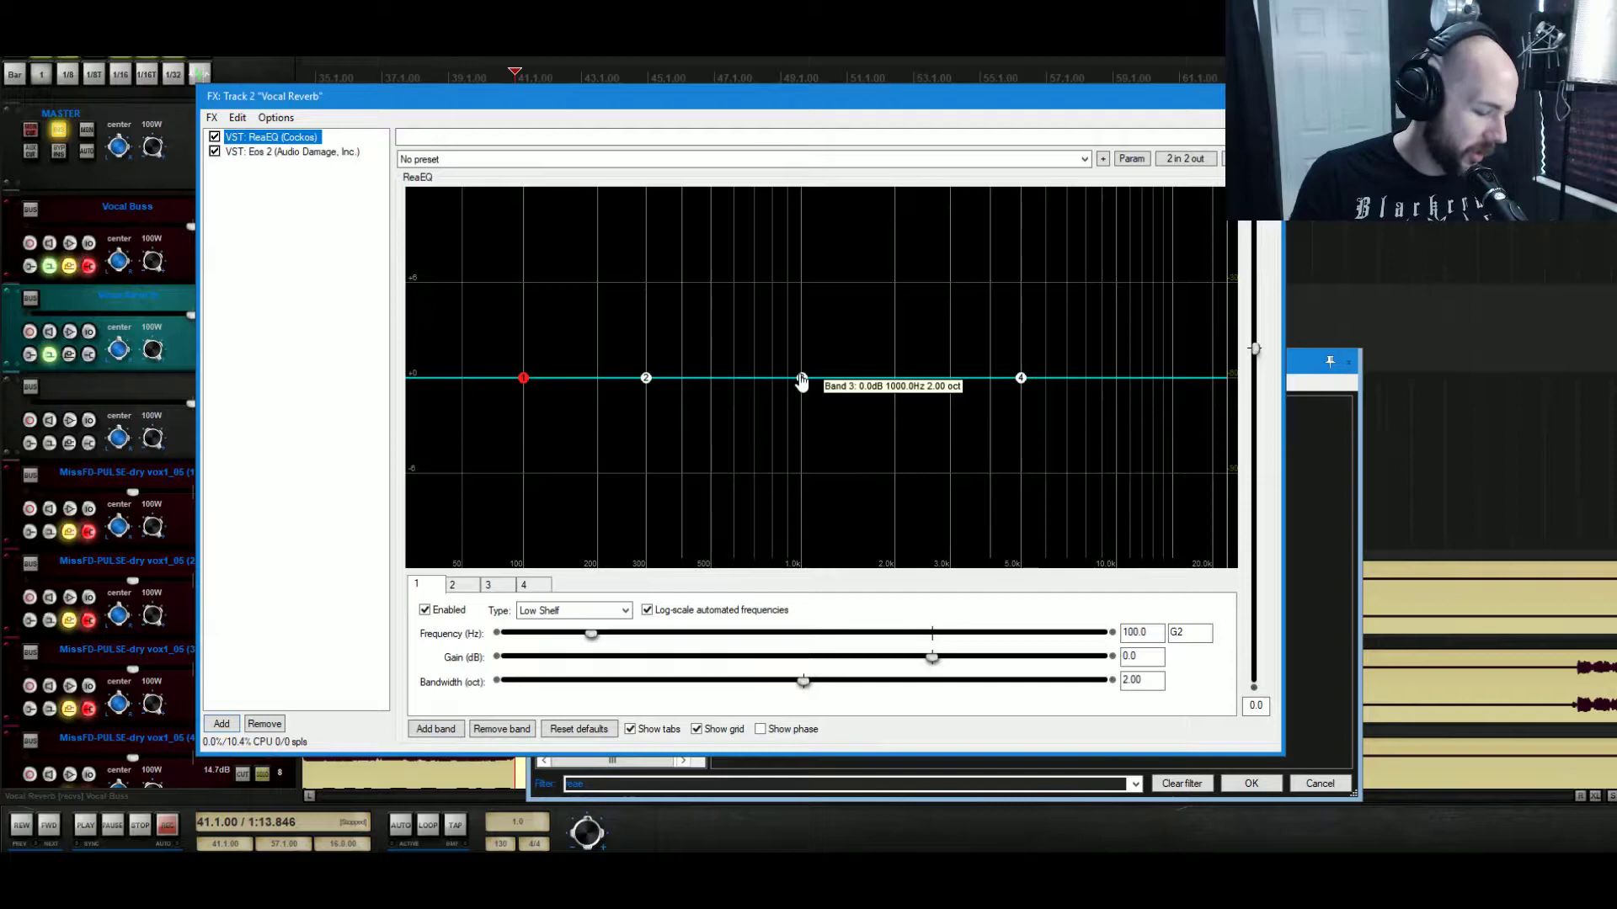
Raise ReaEQ band 3 into a boost and sweep it across frequencies during playback.
{"action": "key", "text": "space"}
{"action": "left_click_drag", "start_coordinate": [801, 382], "coordinate": [701, 278]}
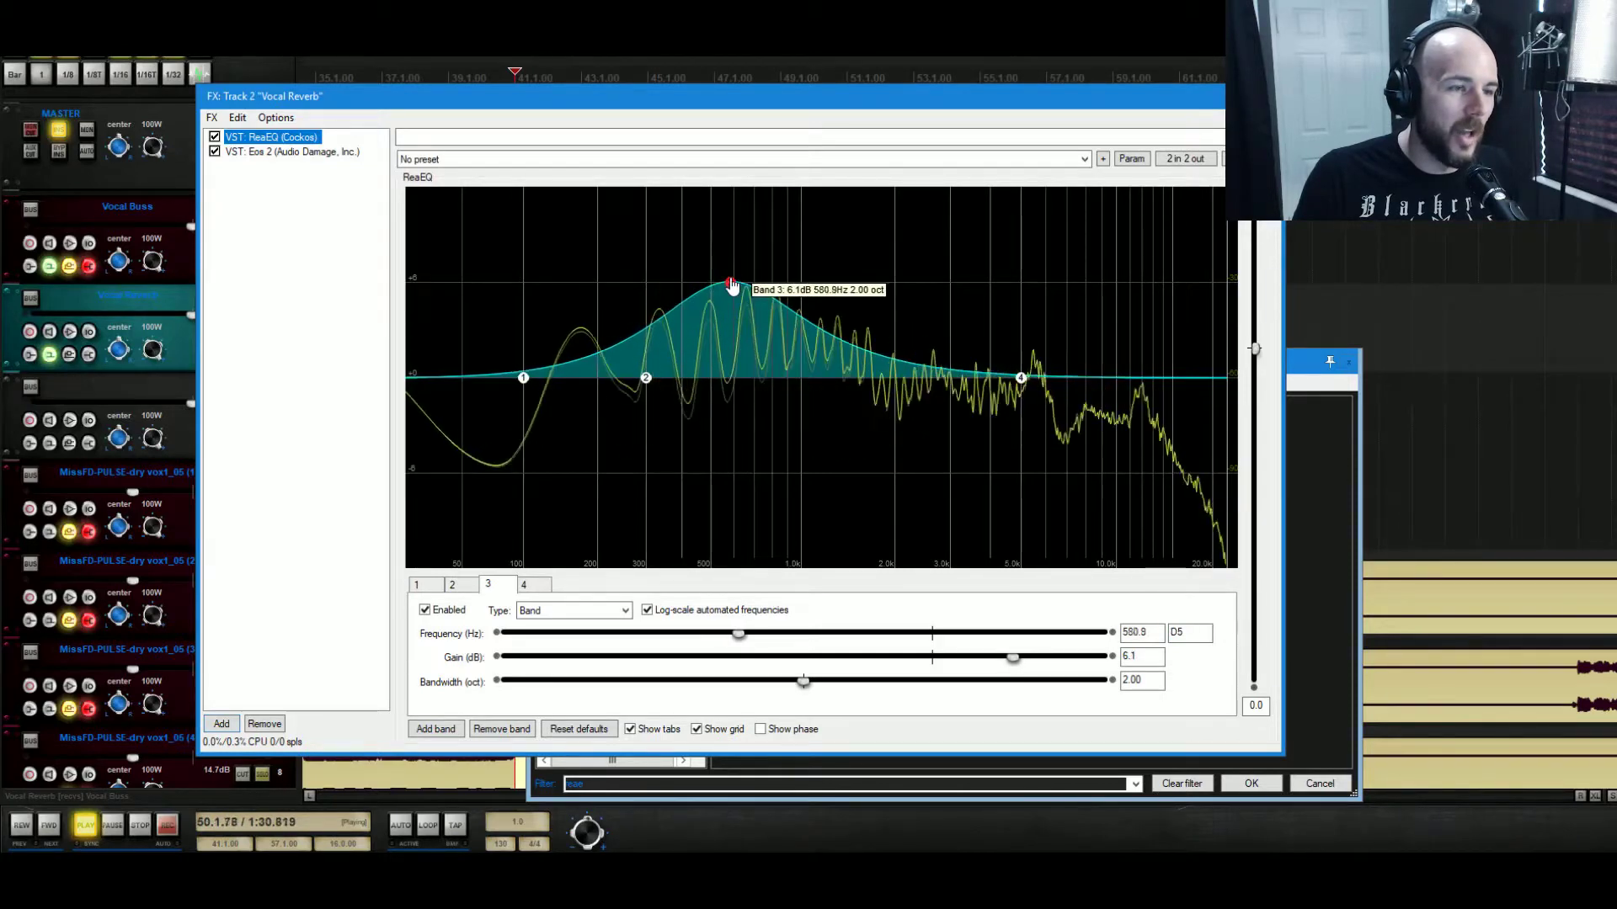
{"action": "left_click_drag", "start_coordinate": [732, 287], "coordinate": [851, 228]}
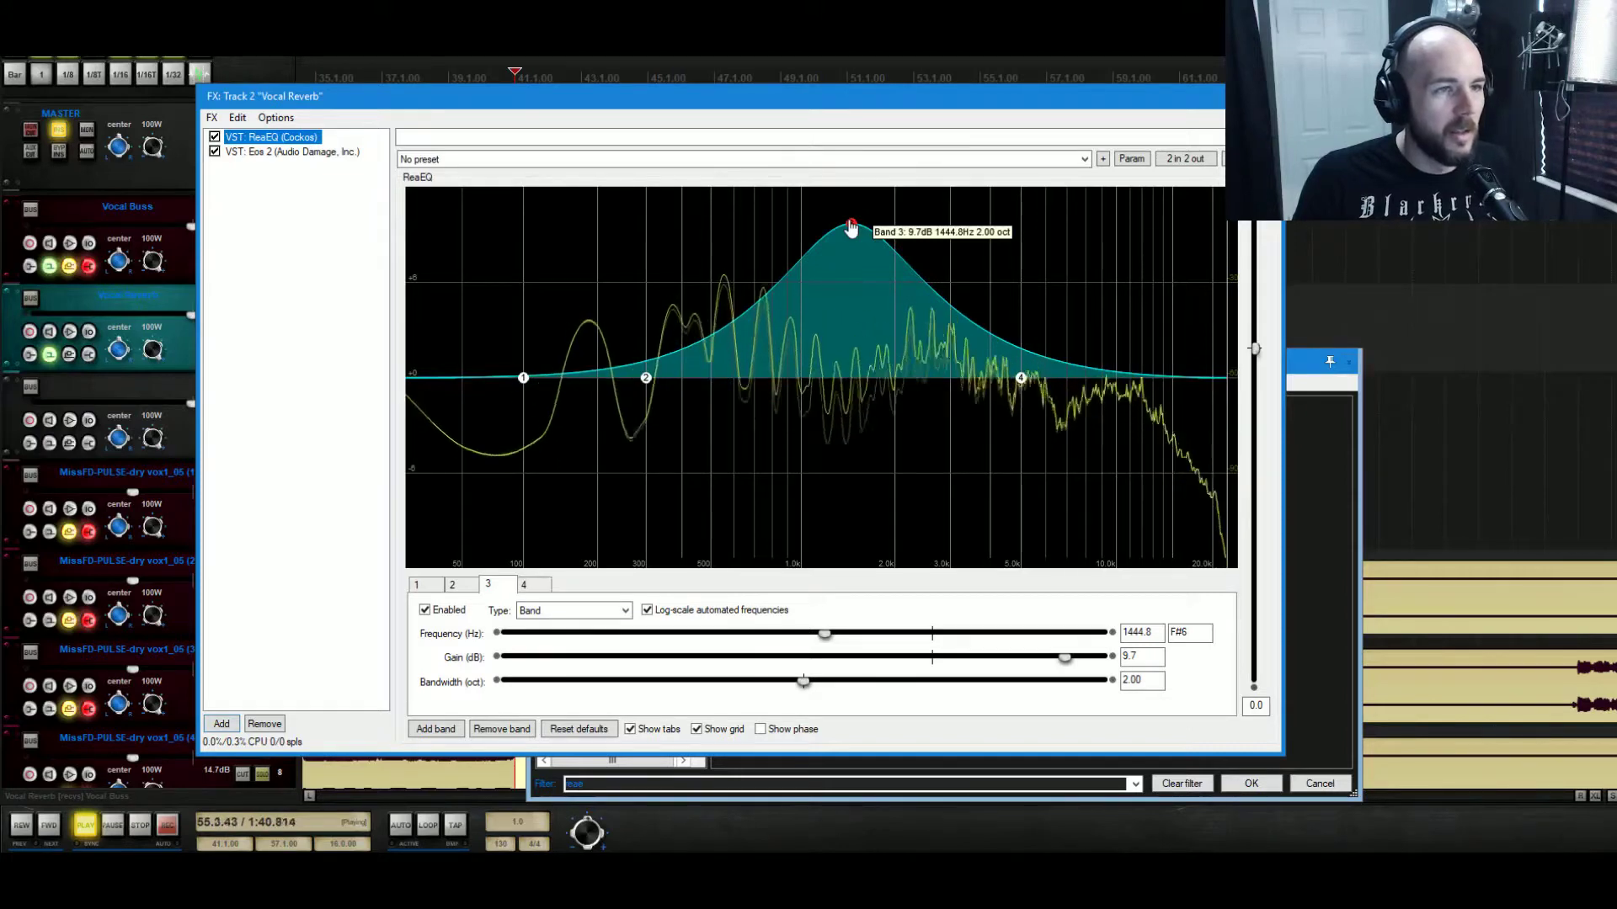
{"action": "key", "text": "space"}
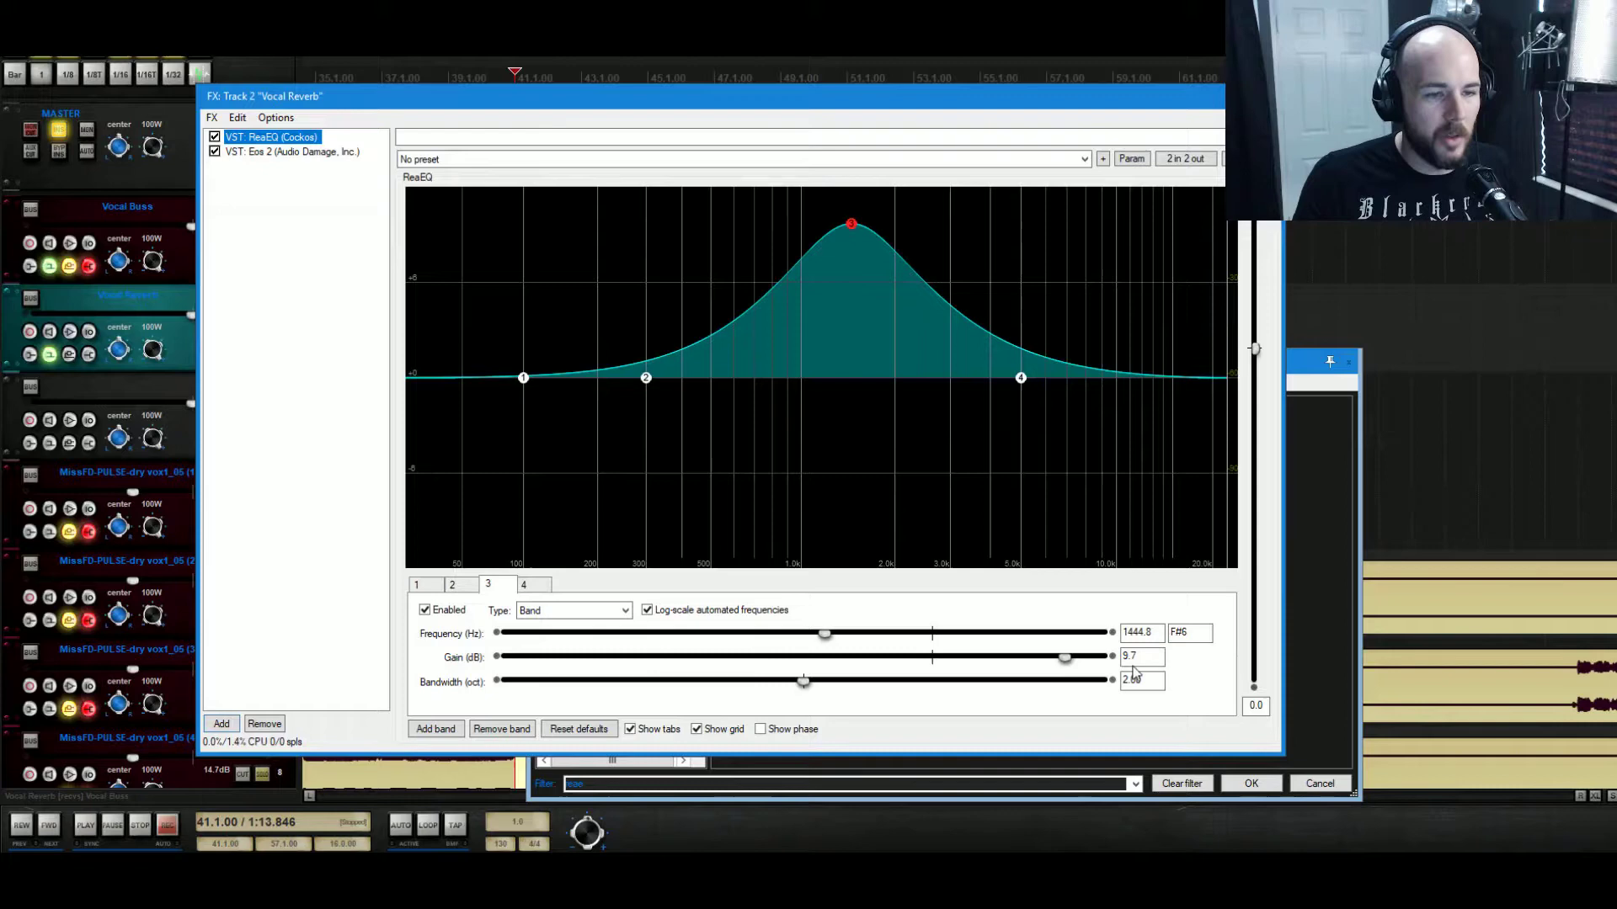
Set band 3 gain to 9.1 dB and widen its bandwidth toward 3.5 octaves.
{"action": "left_click", "coordinate": [1067, 662]}
{"action": "double_click", "coordinate": [1068, 662]}
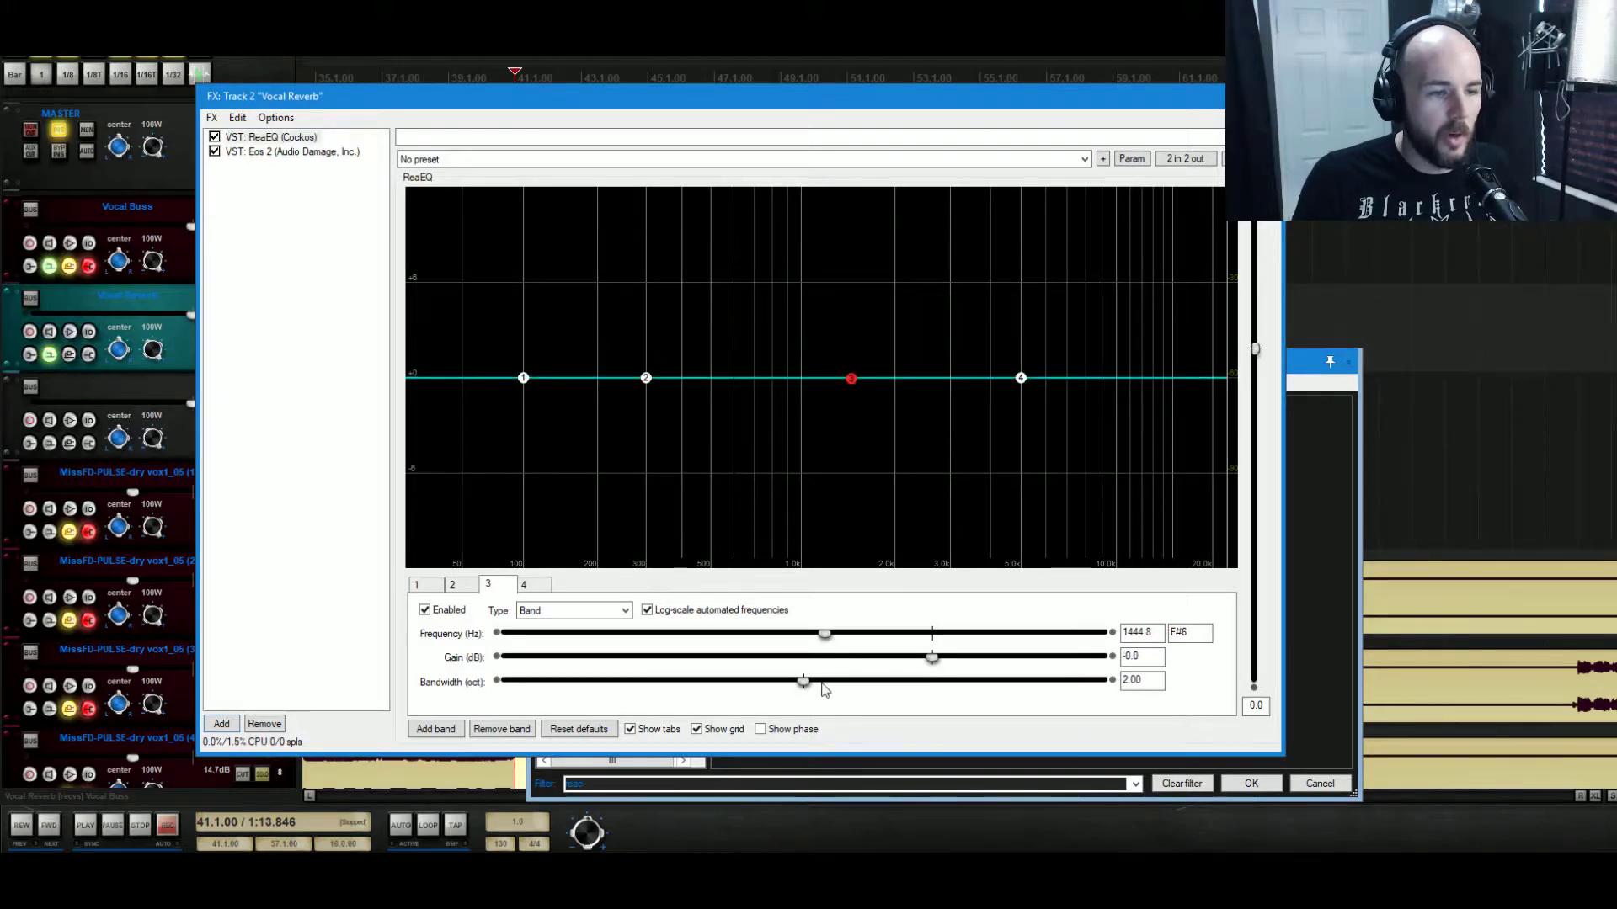
{"action": "left_click_drag", "start_coordinate": [933, 658], "coordinate": [1057, 658]}
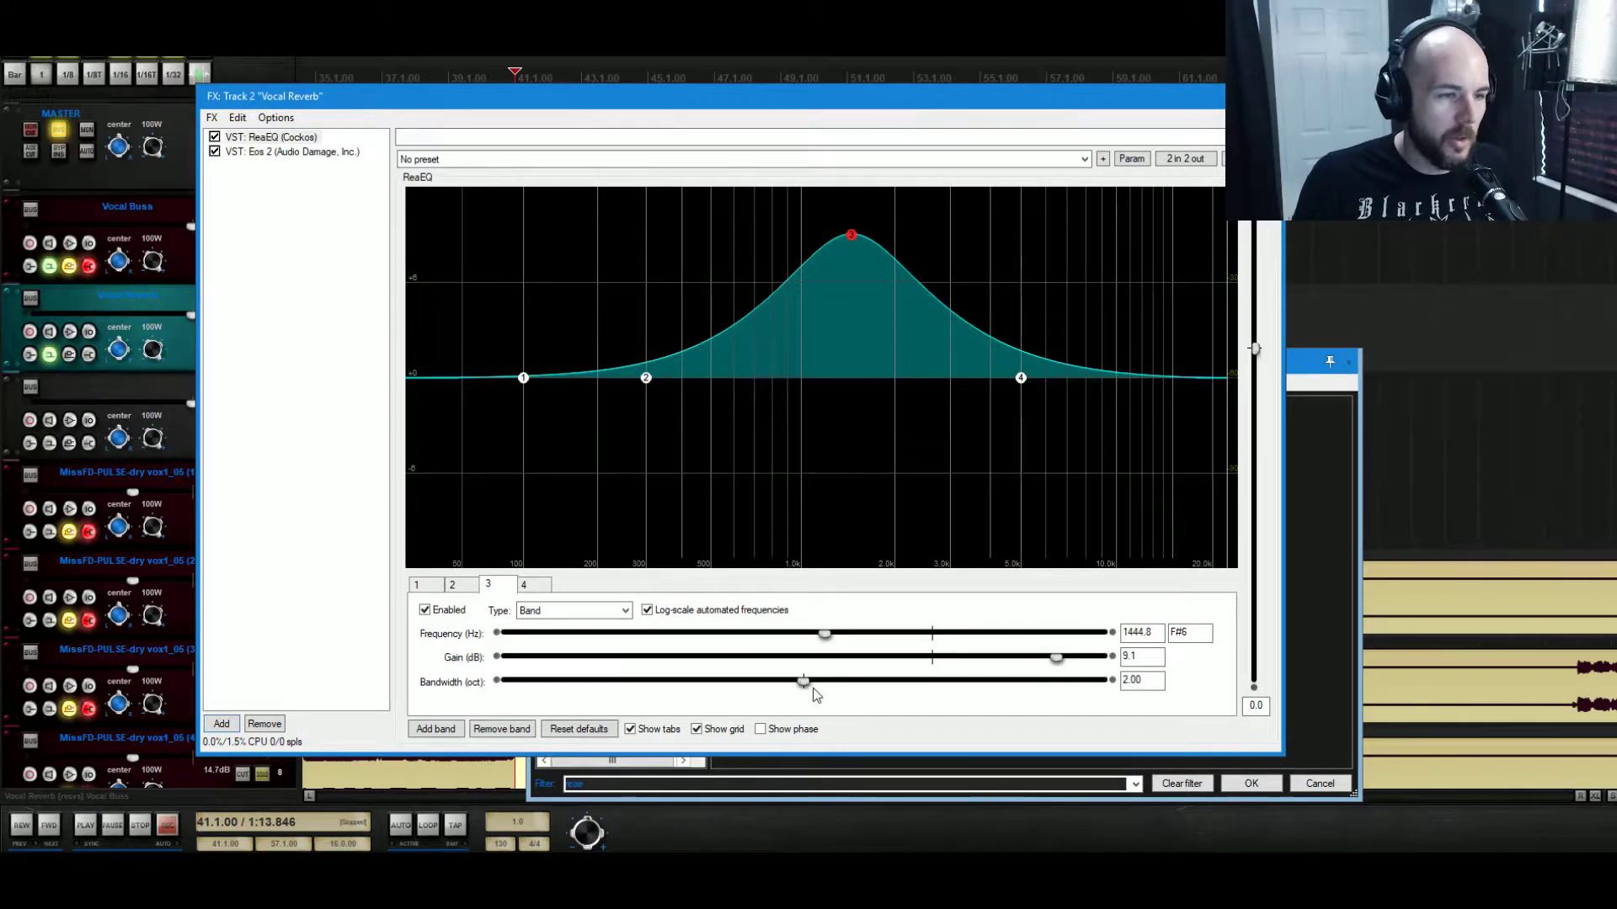
{"action": "left_click_drag", "start_coordinate": [804, 693], "coordinate": [1018, 712]}
{"action": "left_click_drag", "start_coordinate": [1152, 688], "coordinate": [1133, 691]}
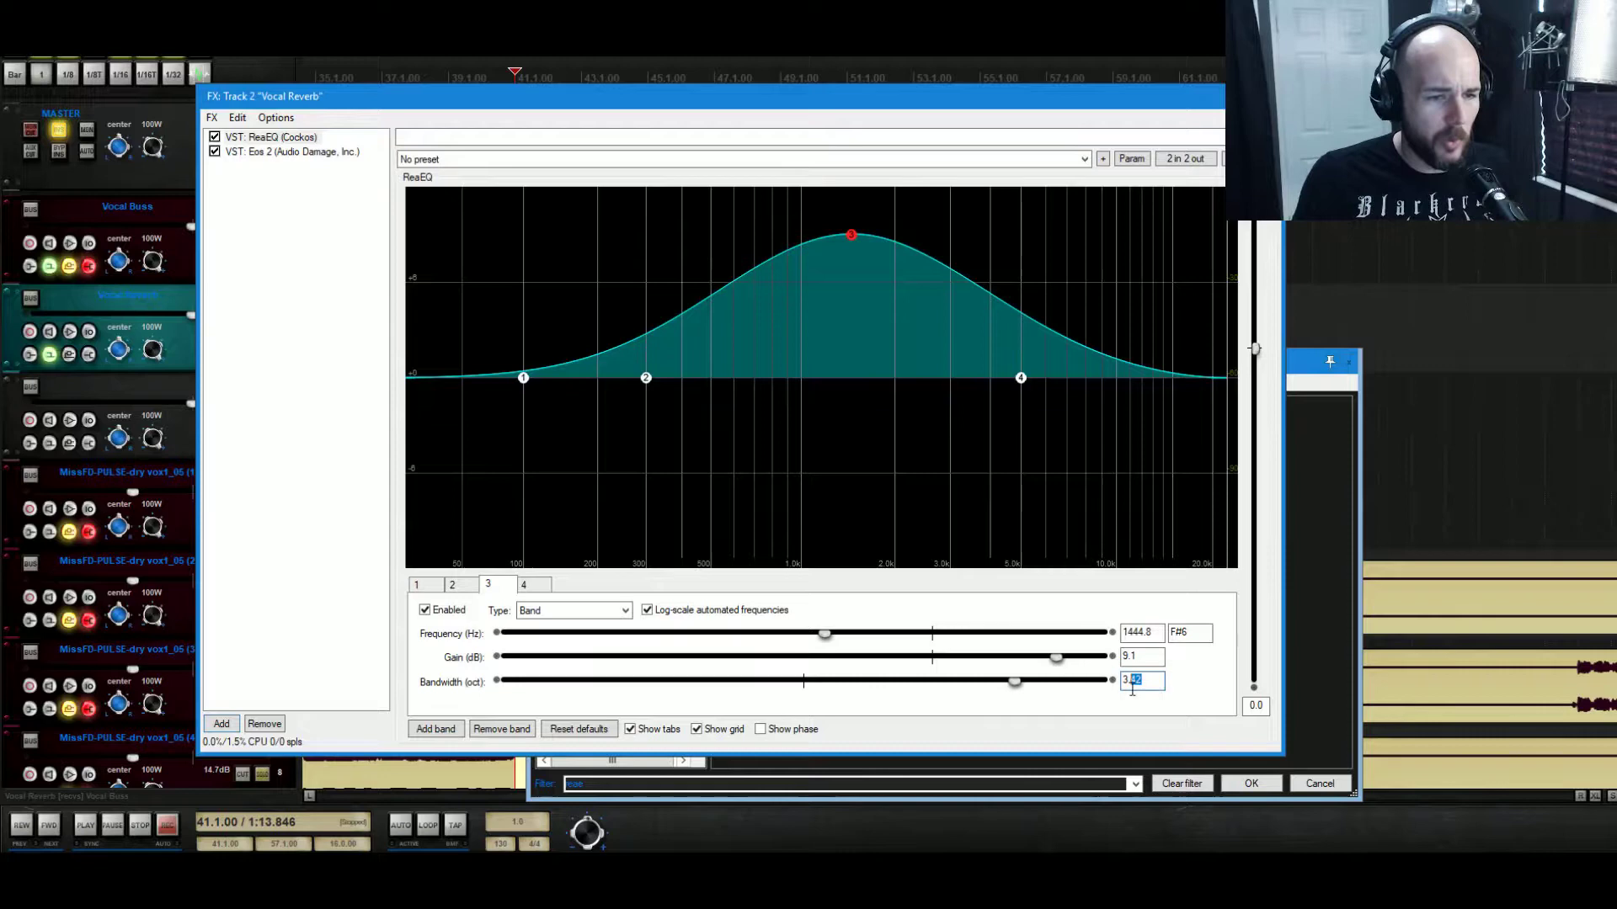
Finish band 3 bandwidth at 3.5 octaves, cut its gain to 3.0 dB, and trim ReaEQ output to -2.0 dB.
{"action": "type", "text": "5"}
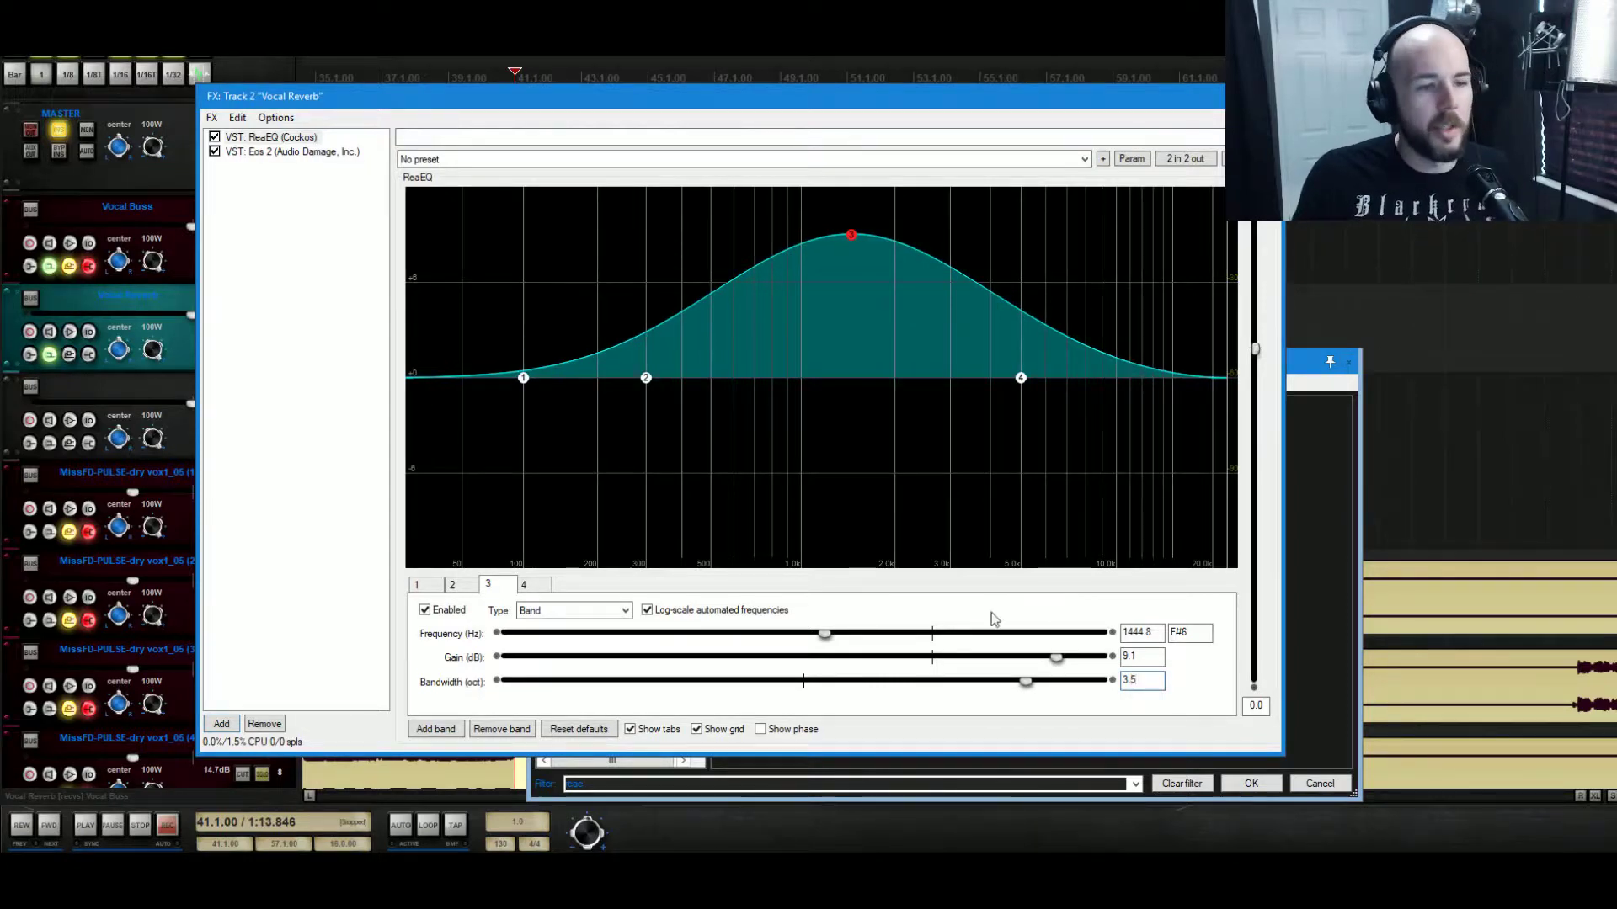
{"action": "double_click", "coordinate": [932, 660]}
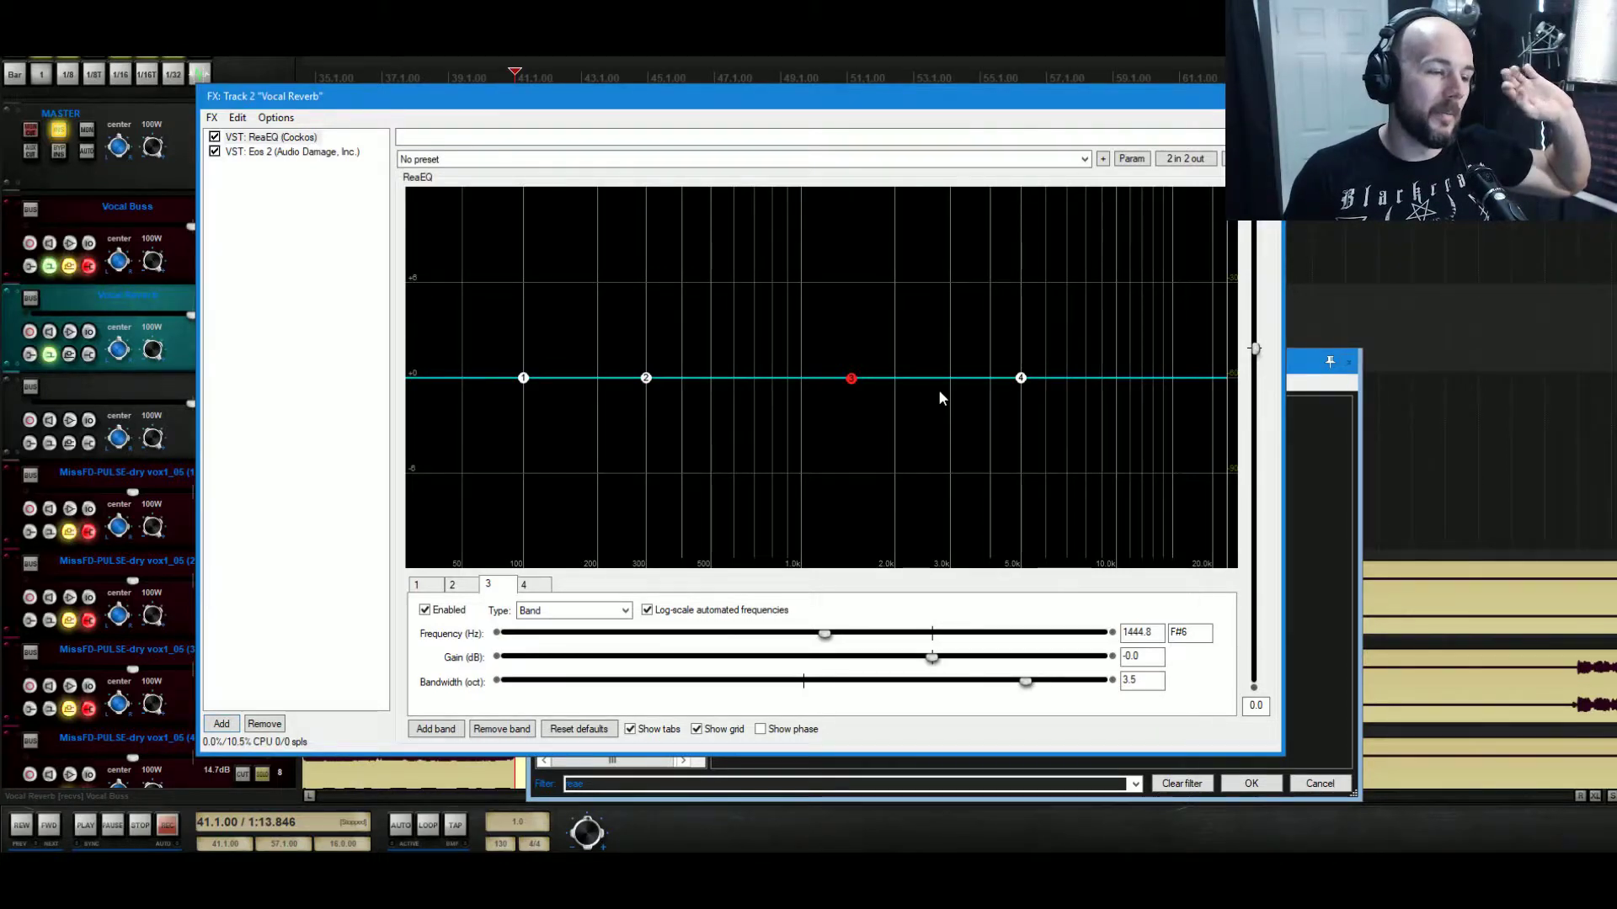
{"action": "key", "text": "space"}
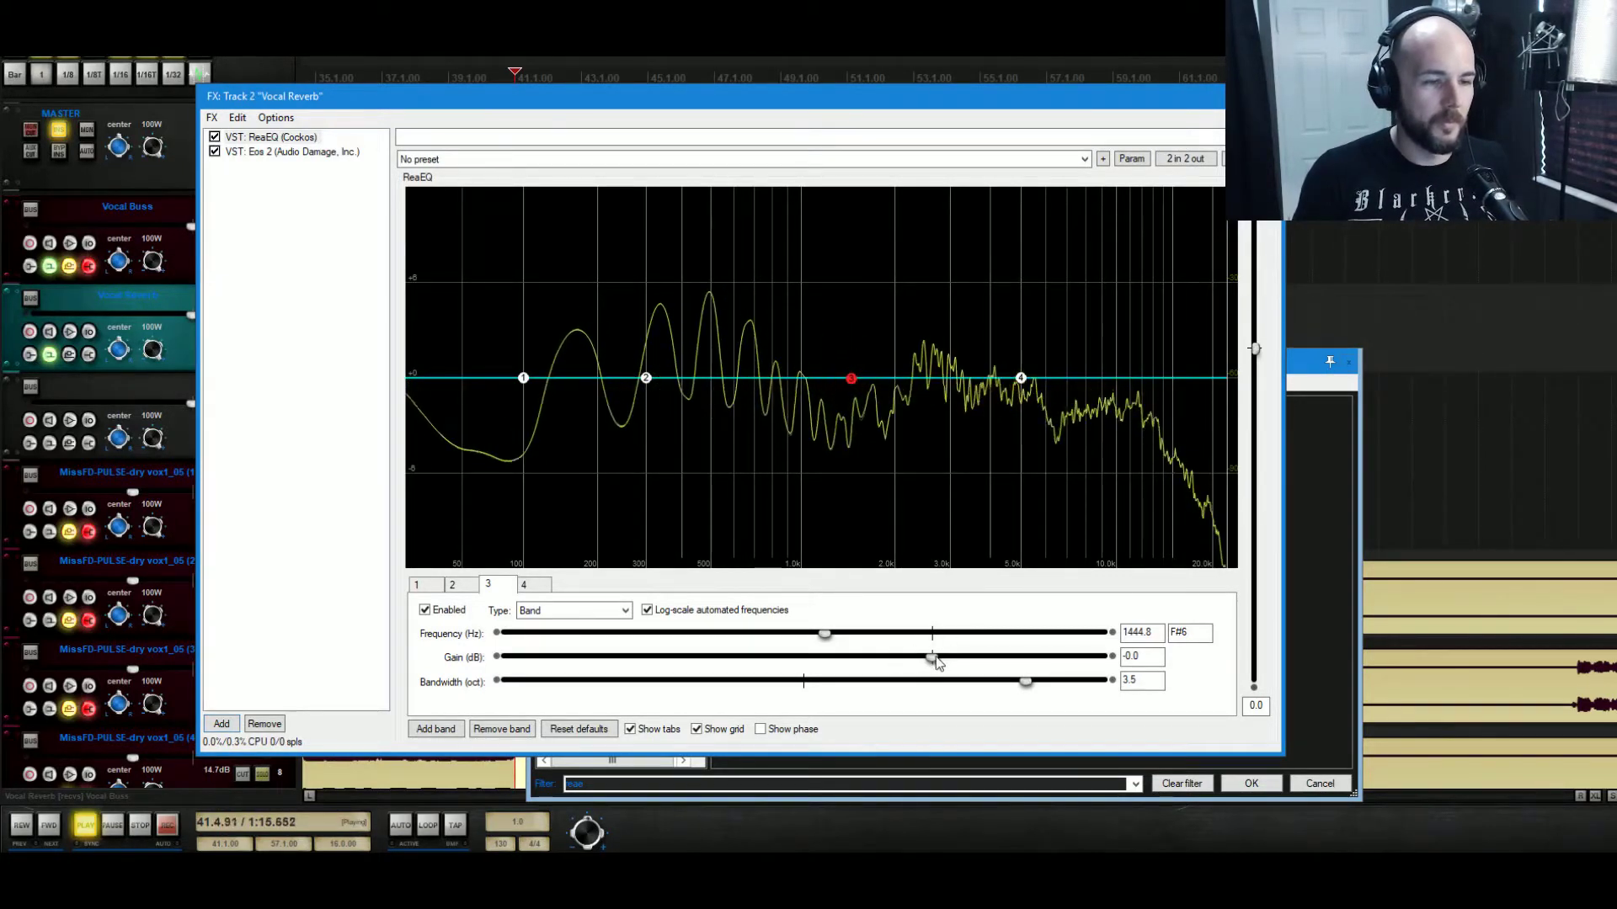
{"action": "left_click_drag", "start_coordinate": [934, 659], "coordinate": [977, 667]}
{"action": "left_click_drag", "start_coordinate": [1255, 349], "coordinate": [1255, 367]}
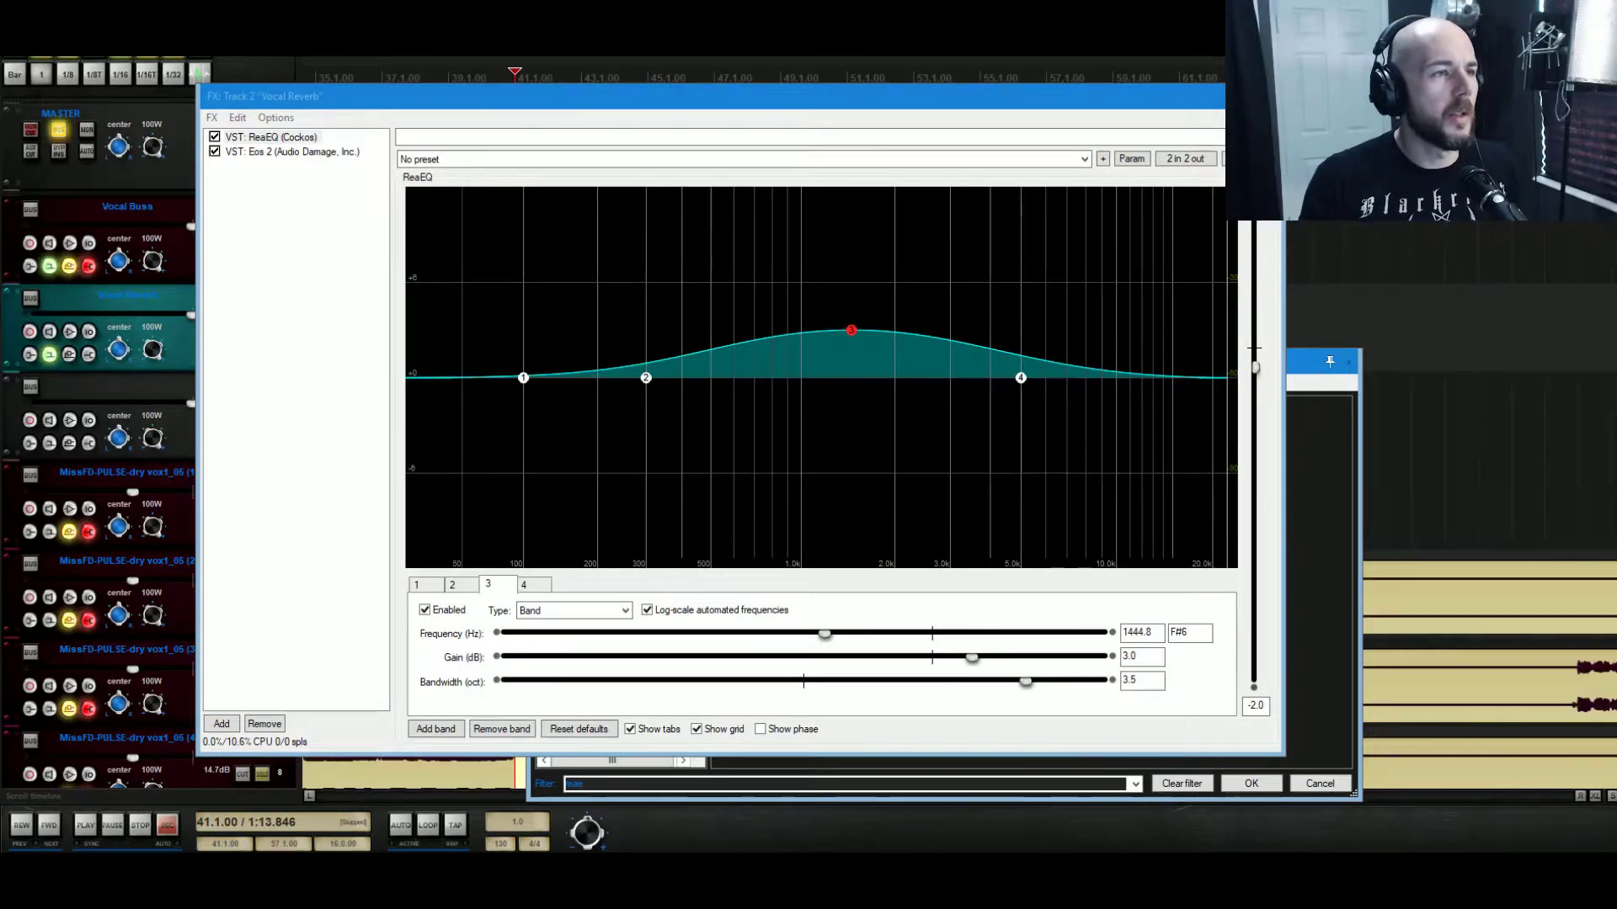
Compare ReaEQ bypassed versus active during playback and settle band 3 gain at 4.0 dB.
{"action": "key", "text": "space"}
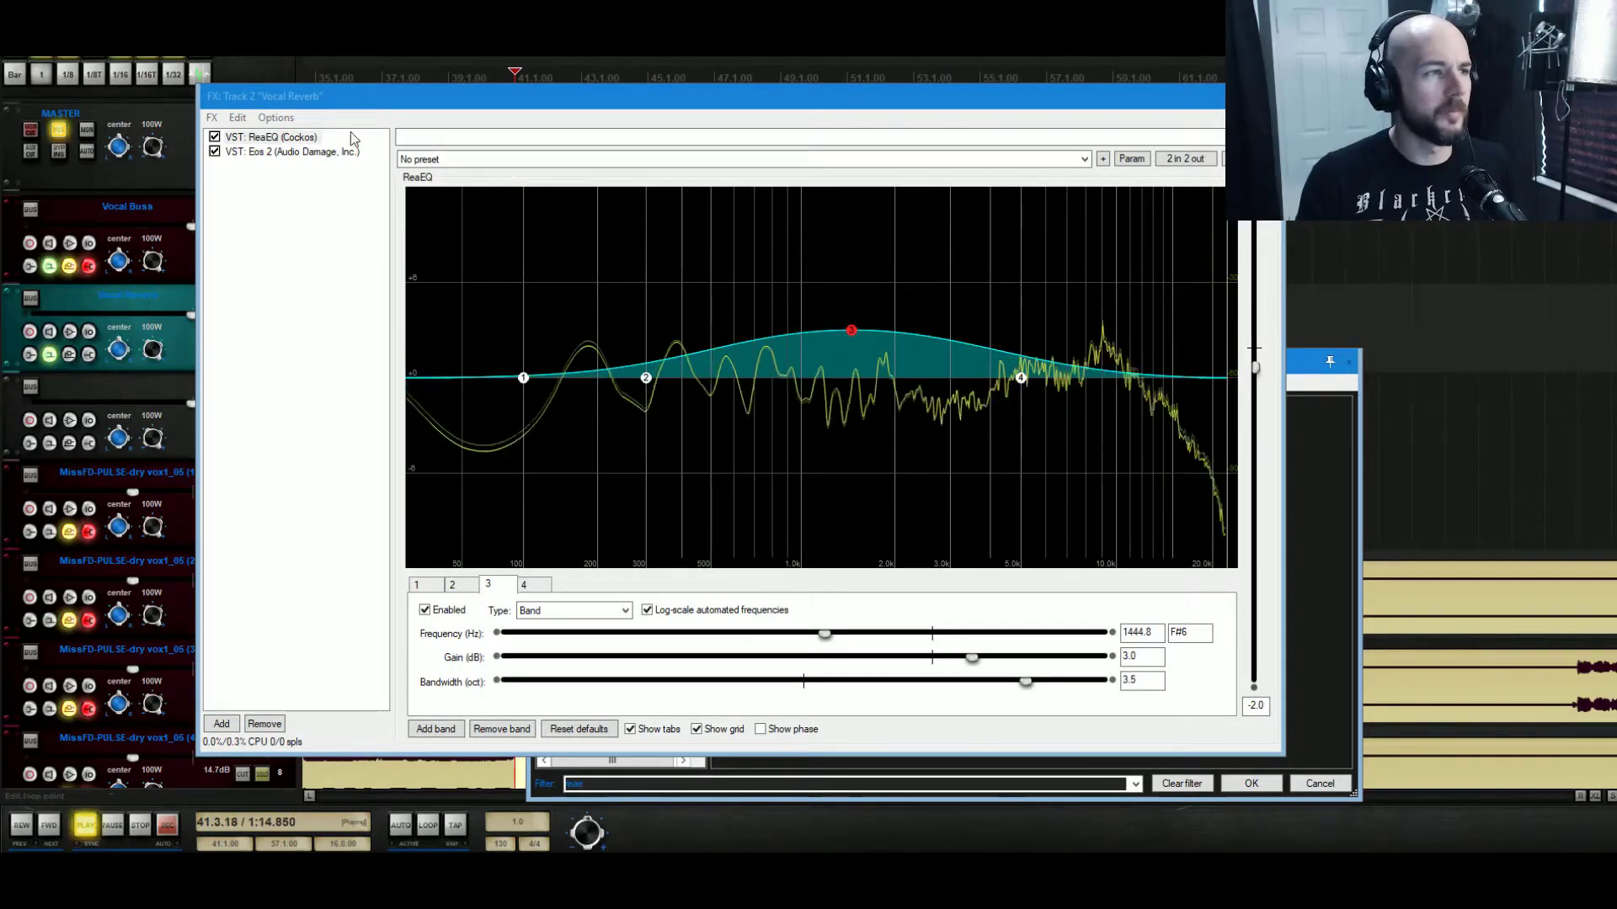
{"action": "key", "text": "space"}
{"action": "left_click", "coordinate": [214, 137]}
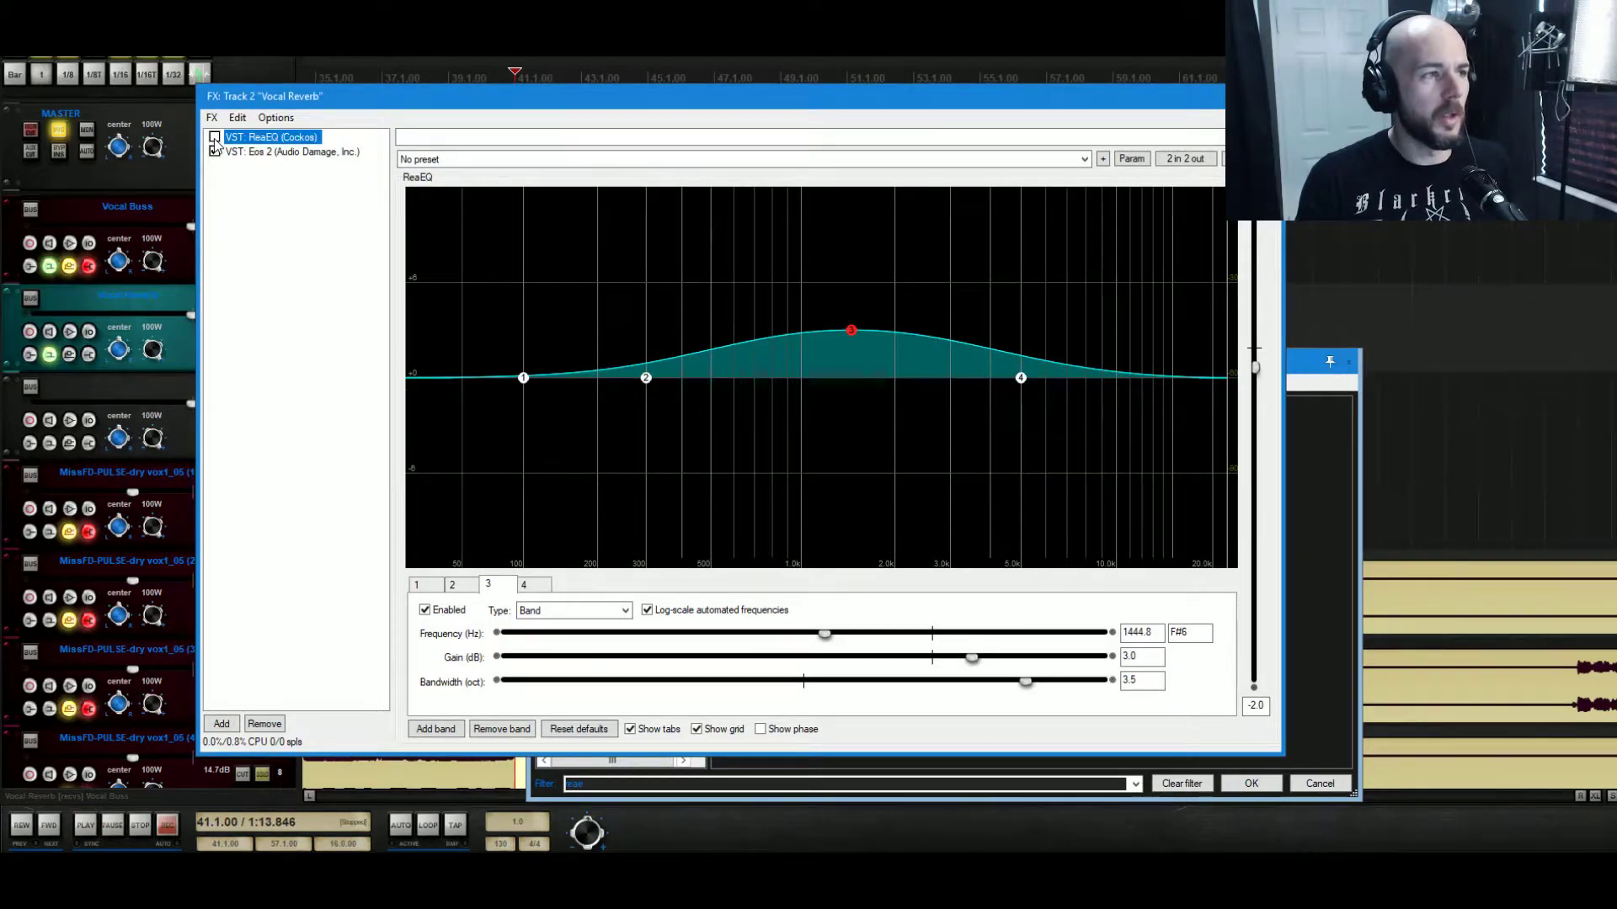
{"action": "key", "text": "space"}
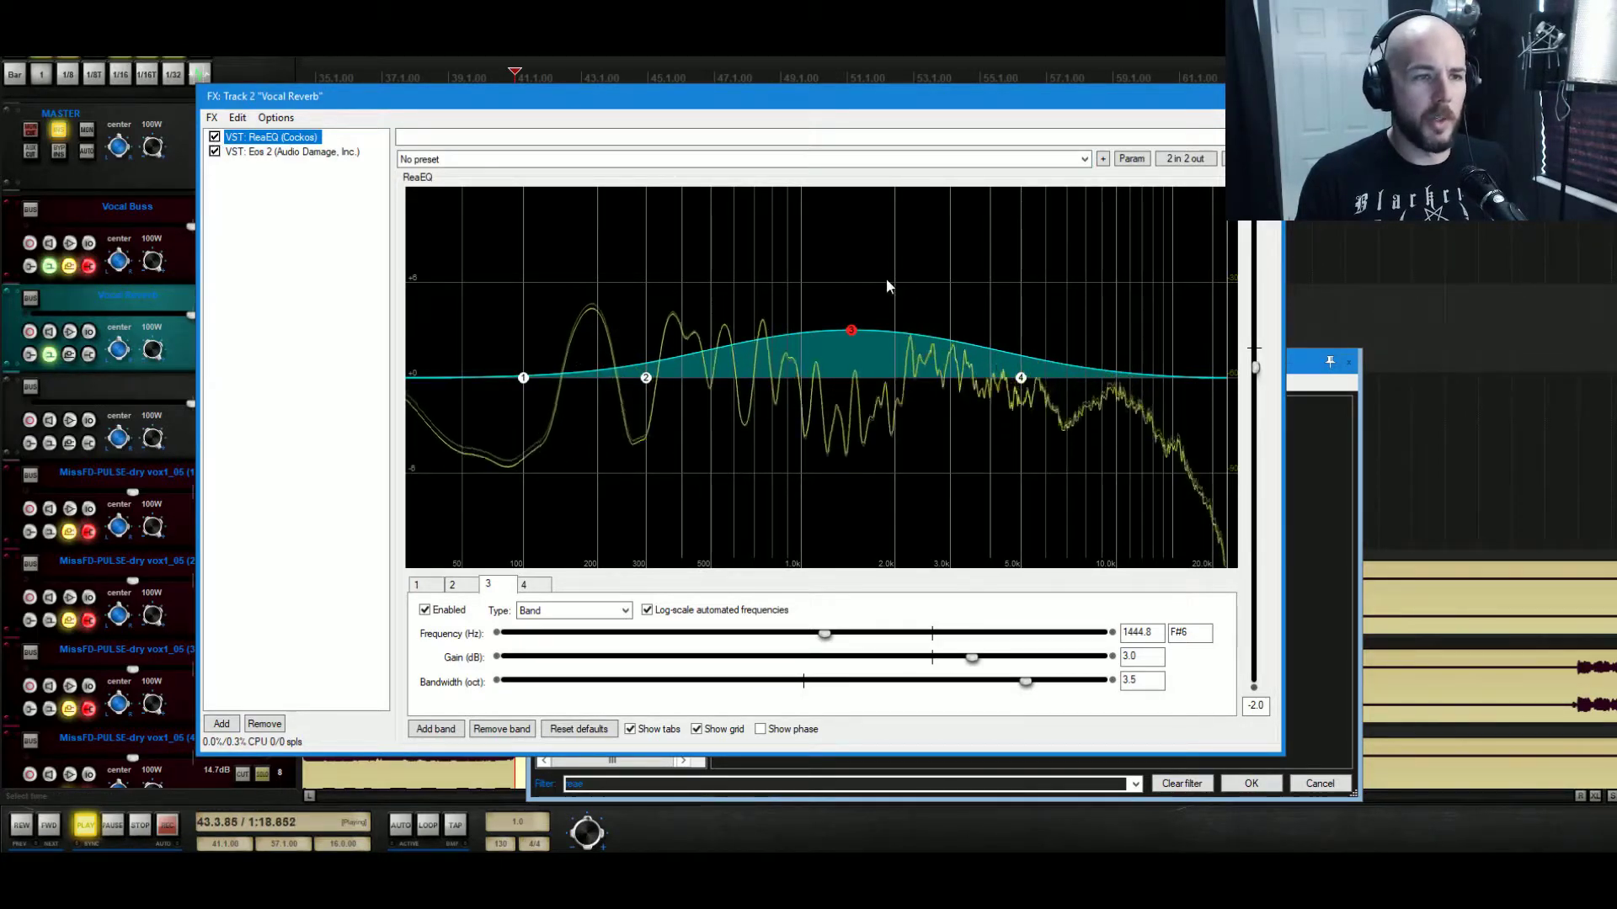
{"action": "left_click_drag", "start_coordinate": [973, 657], "coordinate": [999, 665]}
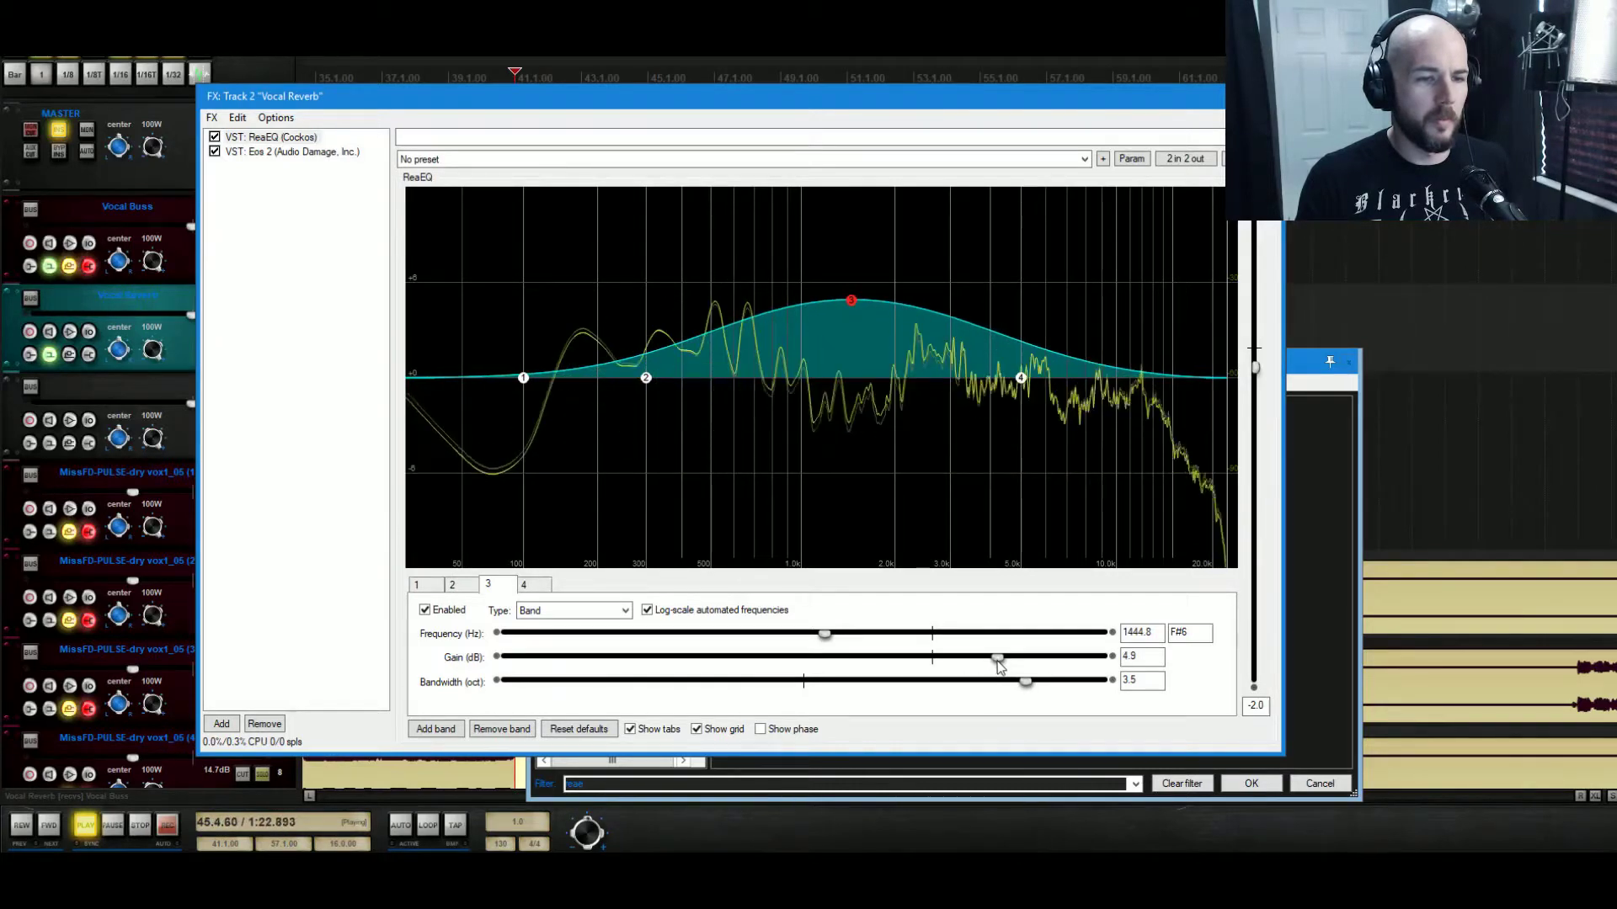
{"action": "mouse_move", "coordinate": [997, 660]}
{"action": "left_mouse_down"}
{"action": "mouse_move", "coordinate": [1162, 679]}
{"action": "mouse_move", "coordinate": [1000, 689]}
{"action": "left_mouse_up"}
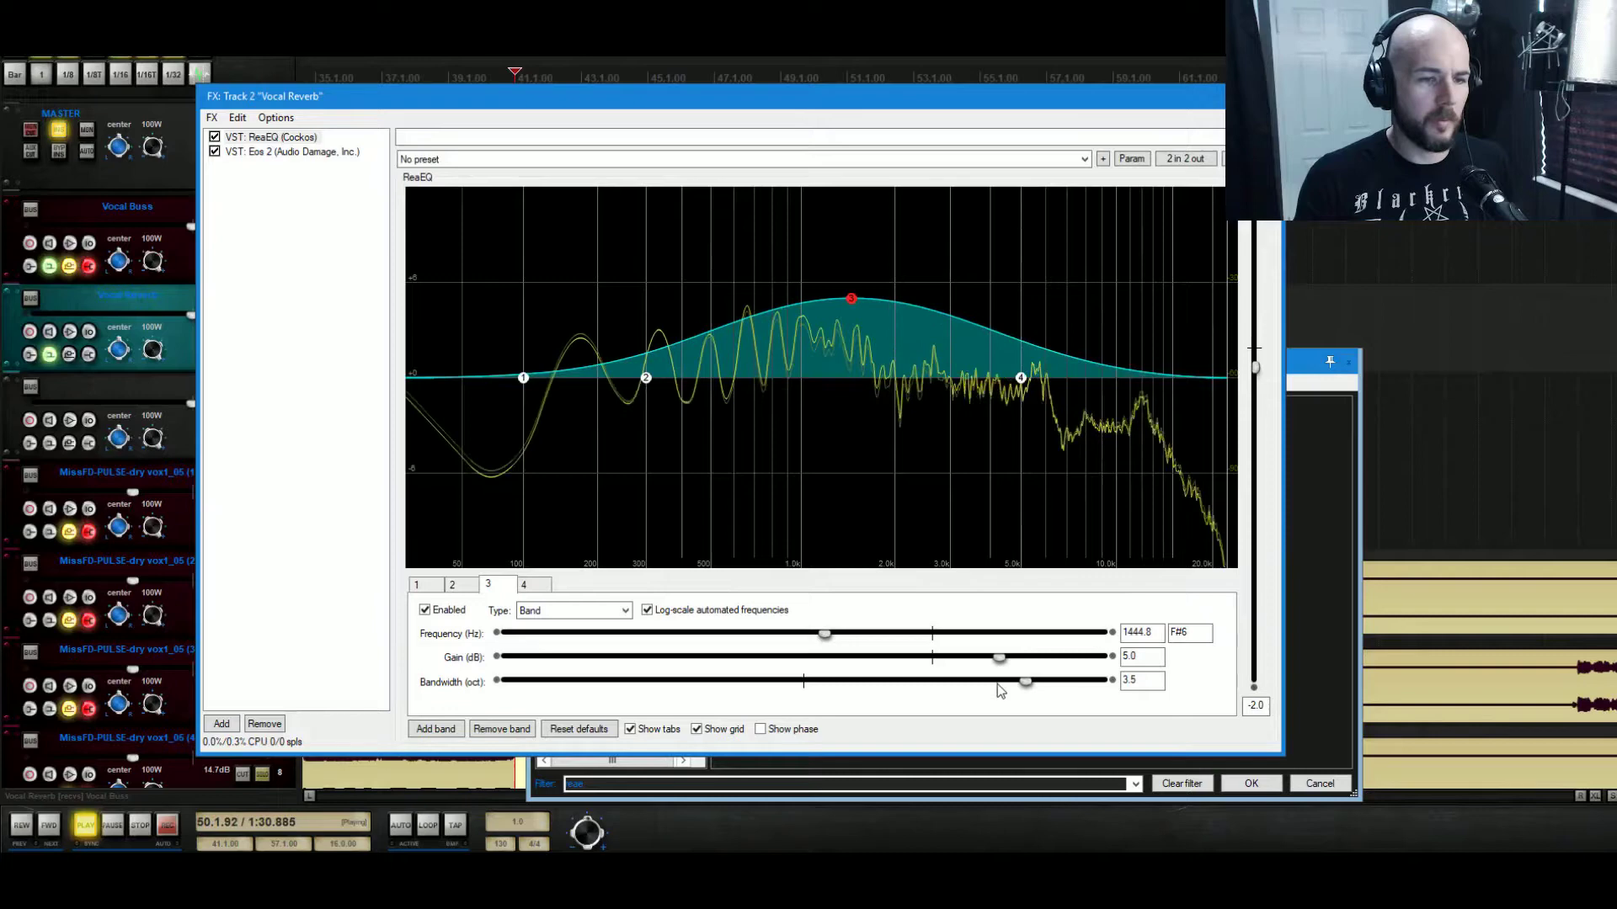
{"action": "left_click", "coordinate": [215, 138]}
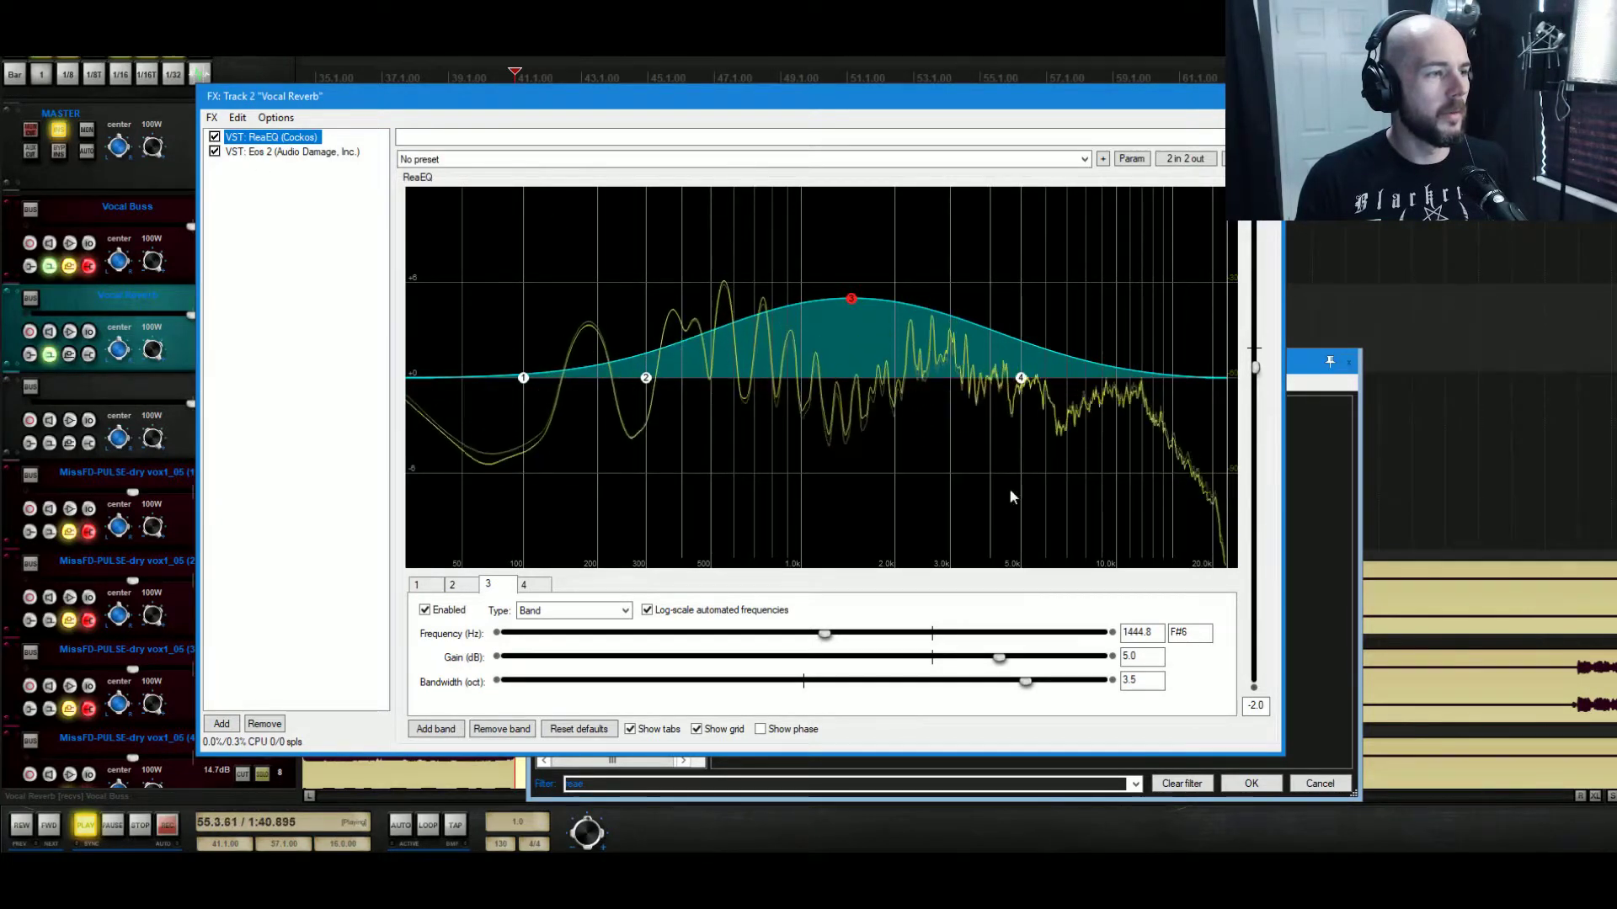
{"action": "left_click_drag", "start_coordinate": [998, 658], "coordinate": [984, 665]}
{"action": "key", "text": "space"}
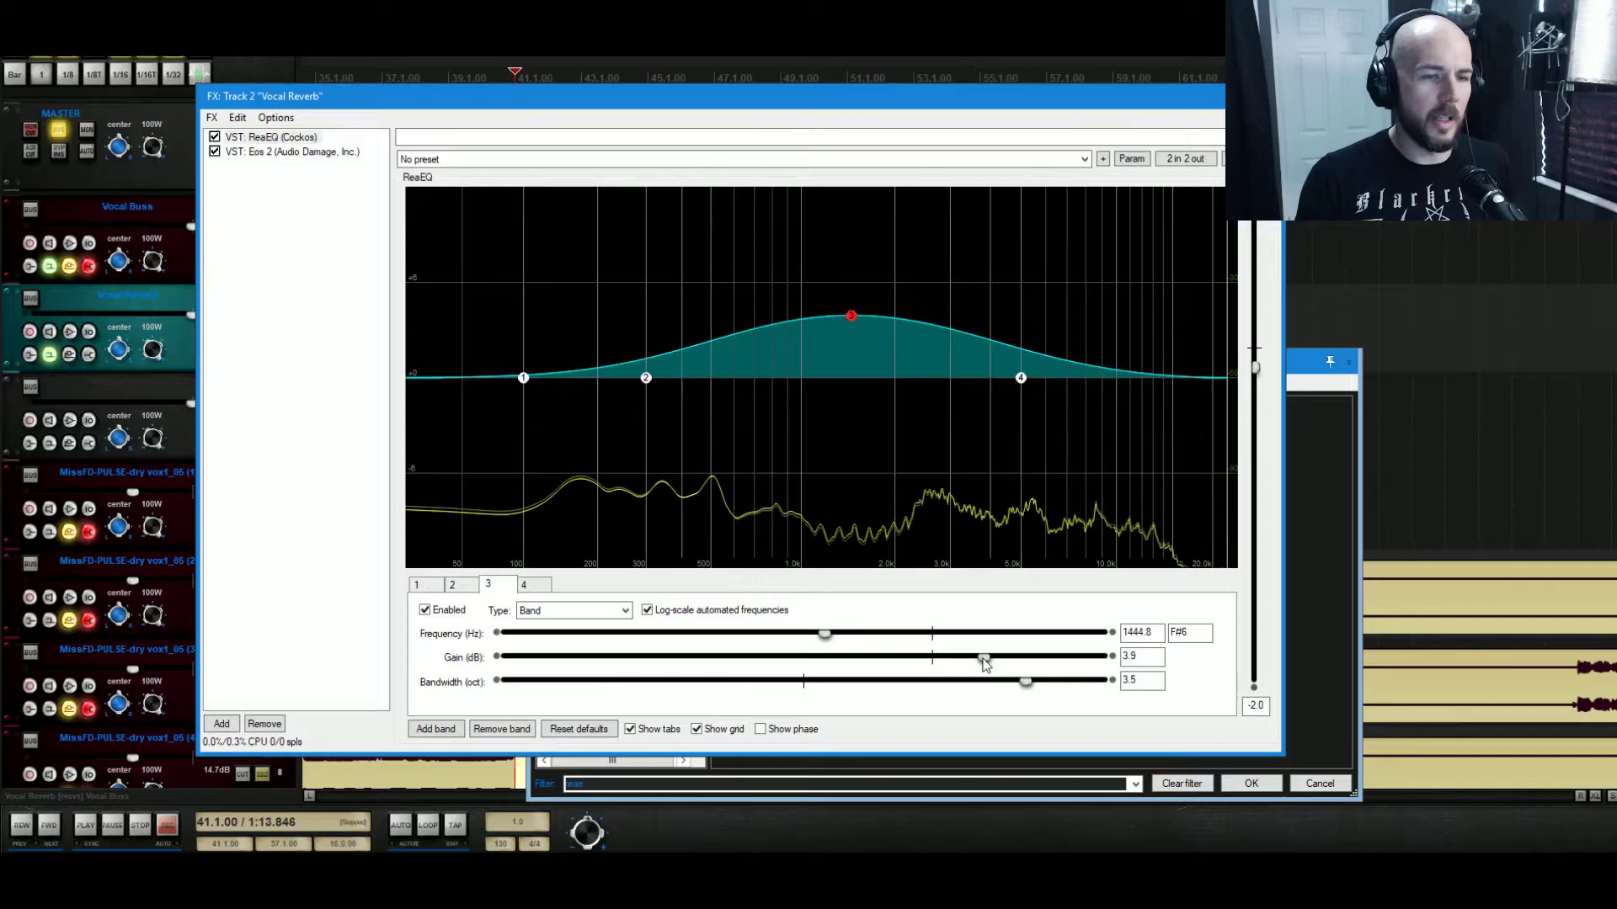
{"action": "left_click_drag", "start_coordinate": [985, 665], "coordinate": [987, 664]}
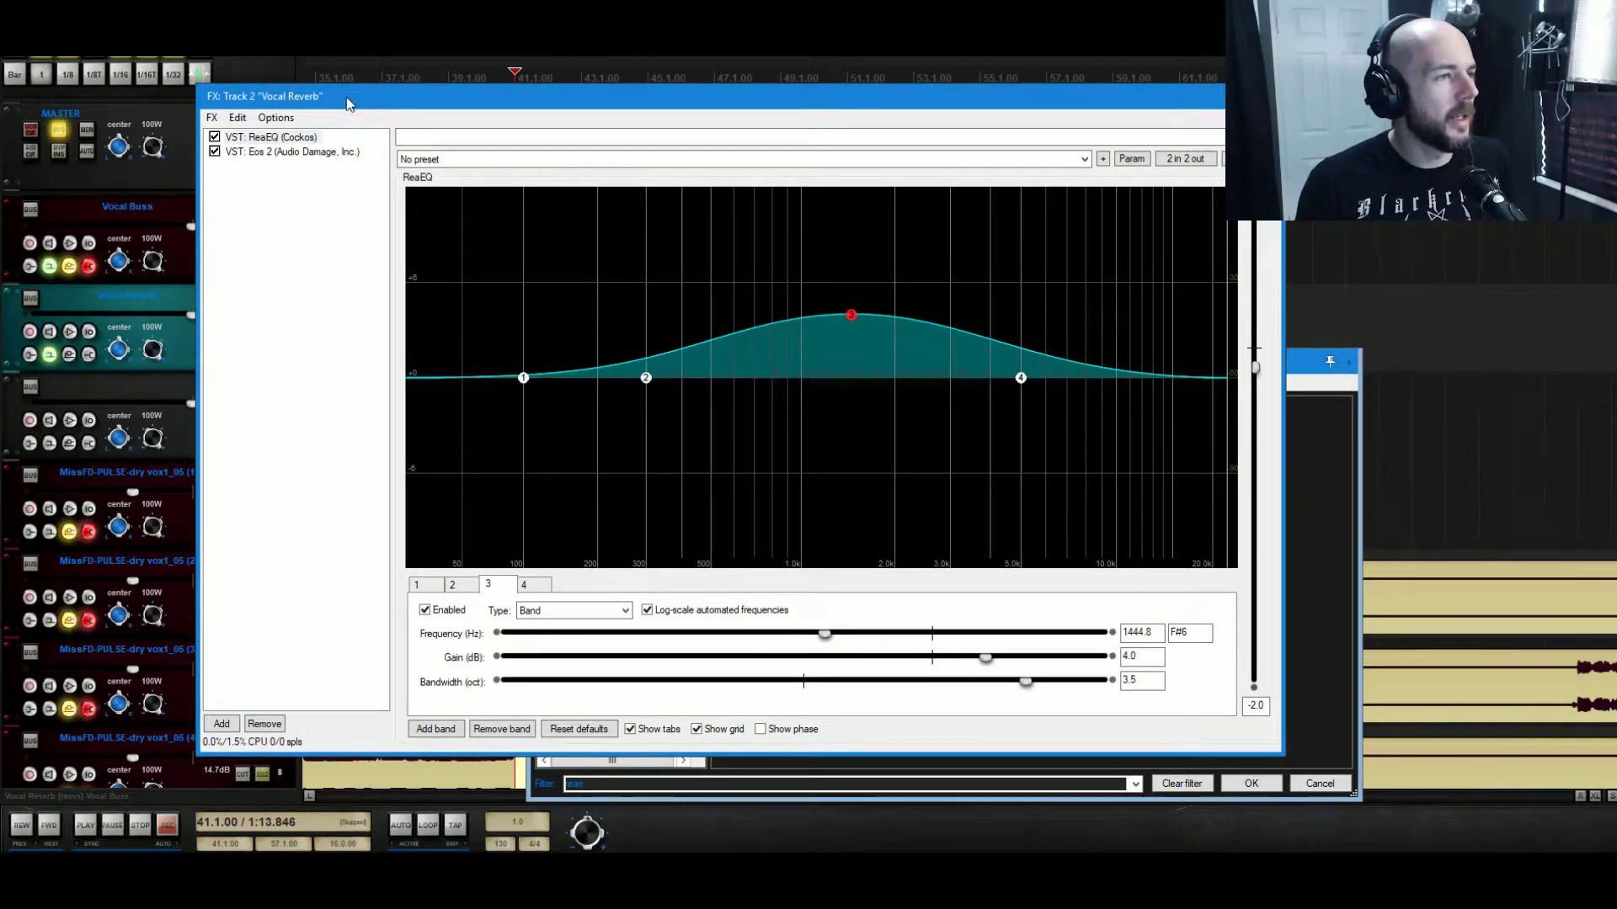
Enable the Vocal Buss Master send and pull its Vocal Reverb send down to -inf.
{"action": "left_click", "coordinate": [89, 243]}
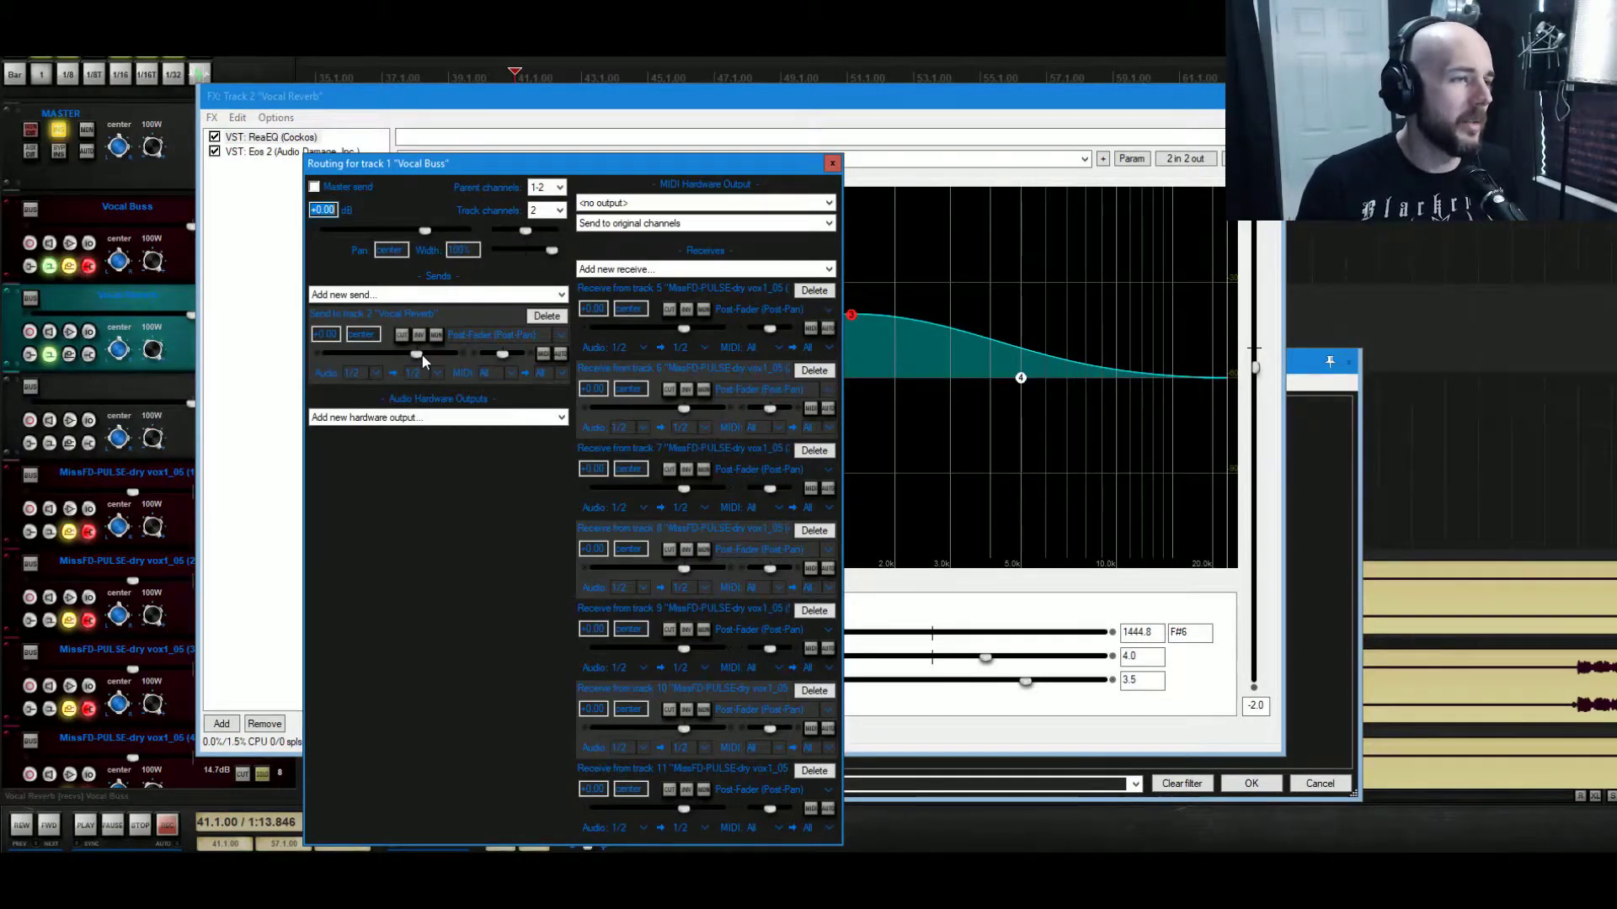
{"action": "left_click", "coordinate": [315, 186]}
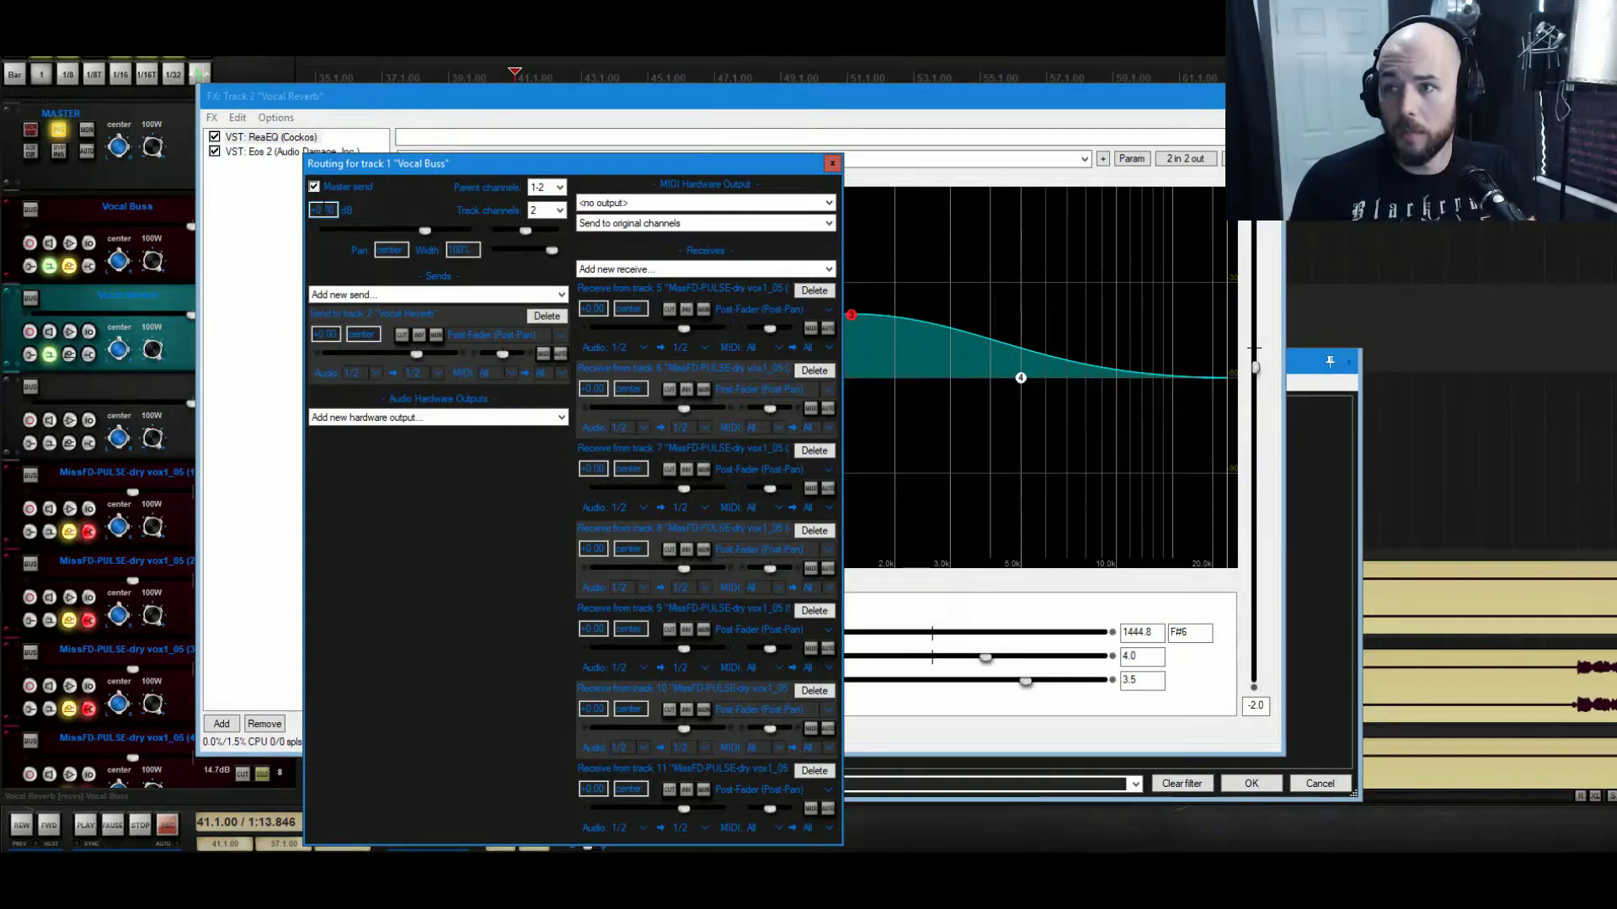
{"action": "left_click_drag", "start_coordinate": [415, 358], "coordinate": [328, 359]}
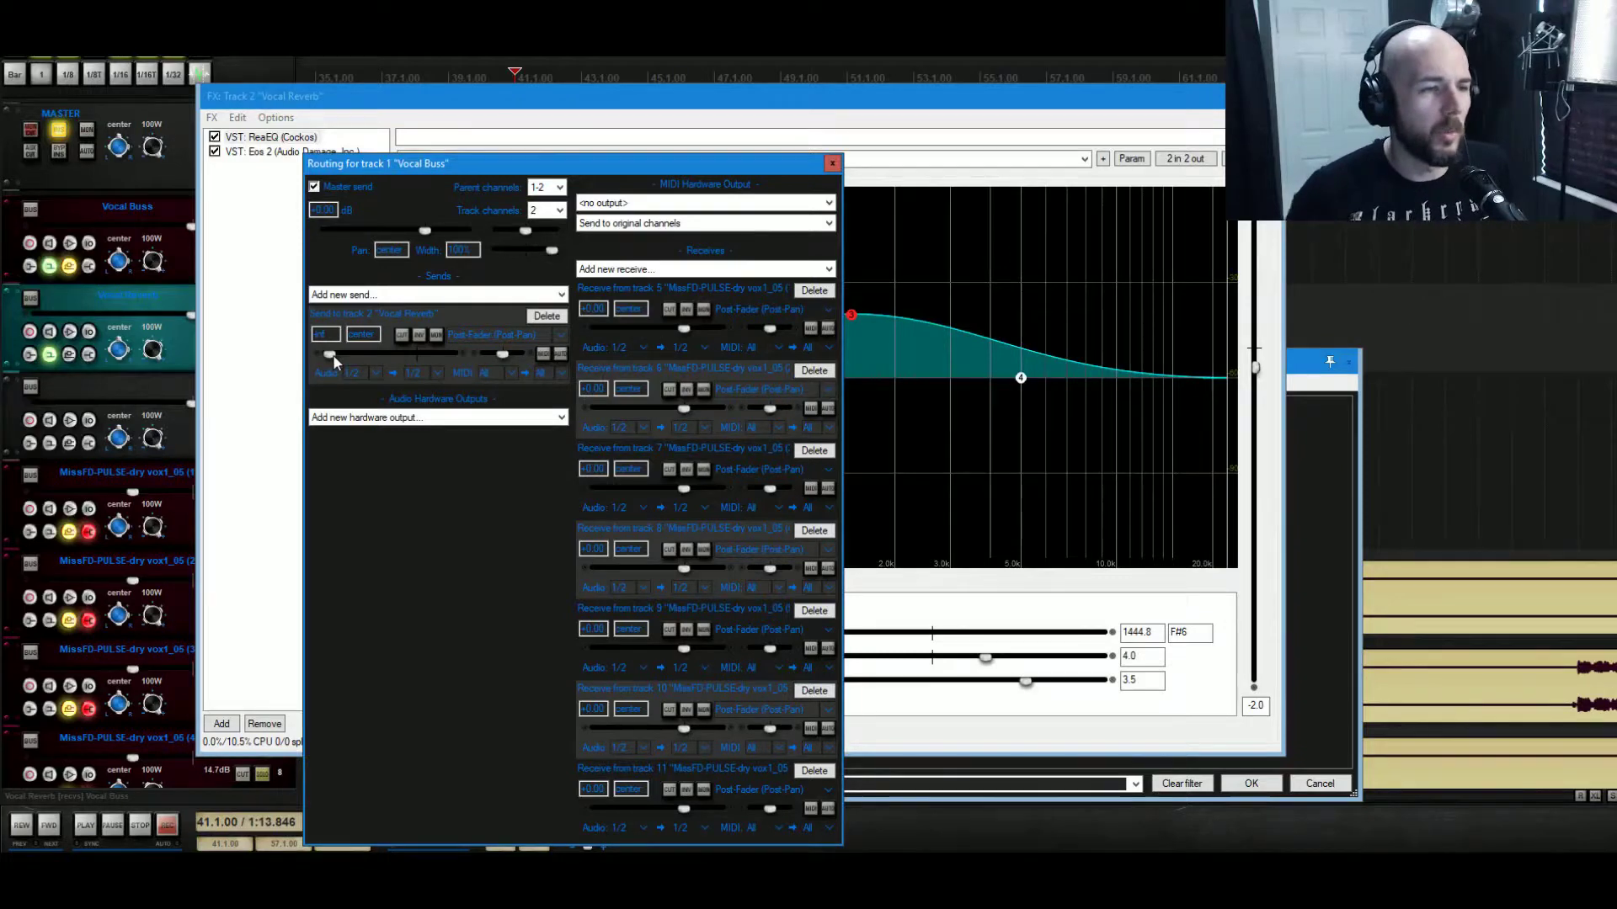
Raise the Vocal Buss send to Vocal Reverb to -20 dB while listening, then close the routing window.
{"action": "key", "text": "space"}
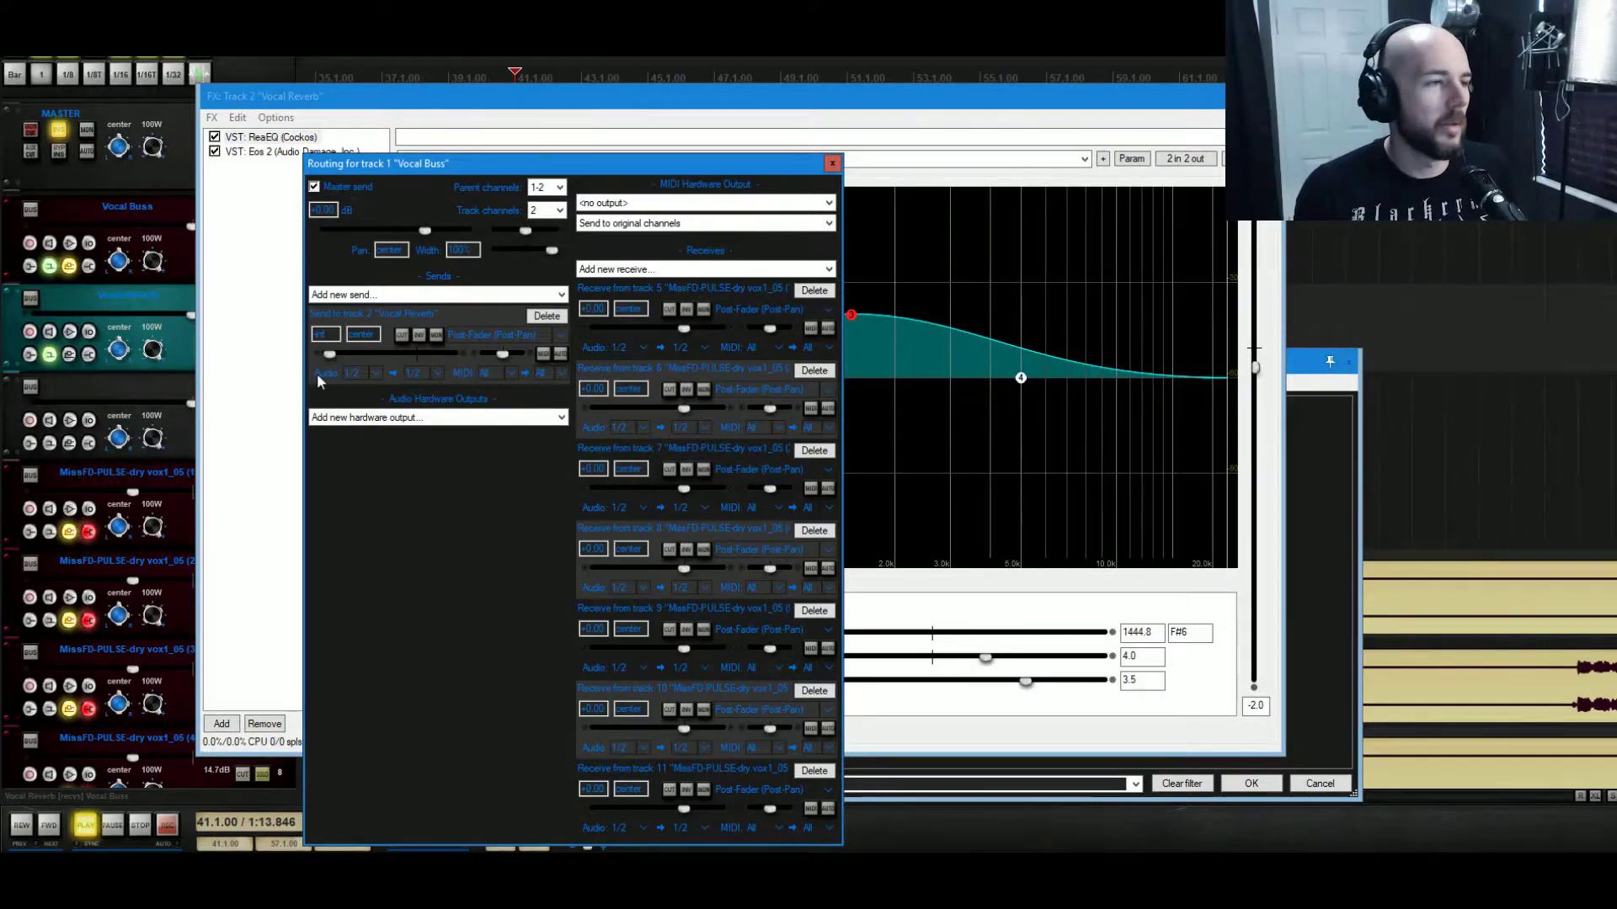
{"action": "mouse_move", "coordinate": [362, 356]}
{"action": "left_mouse_down"}
{"action": "mouse_move", "coordinate": [396, 356]}
{"action": "mouse_move", "coordinate": [376, 369]}
{"action": "left_mouse_up"}
{"action": "double_click", "coordinate": [325, 335]}
{"action": "type", "text": "-20.55"}
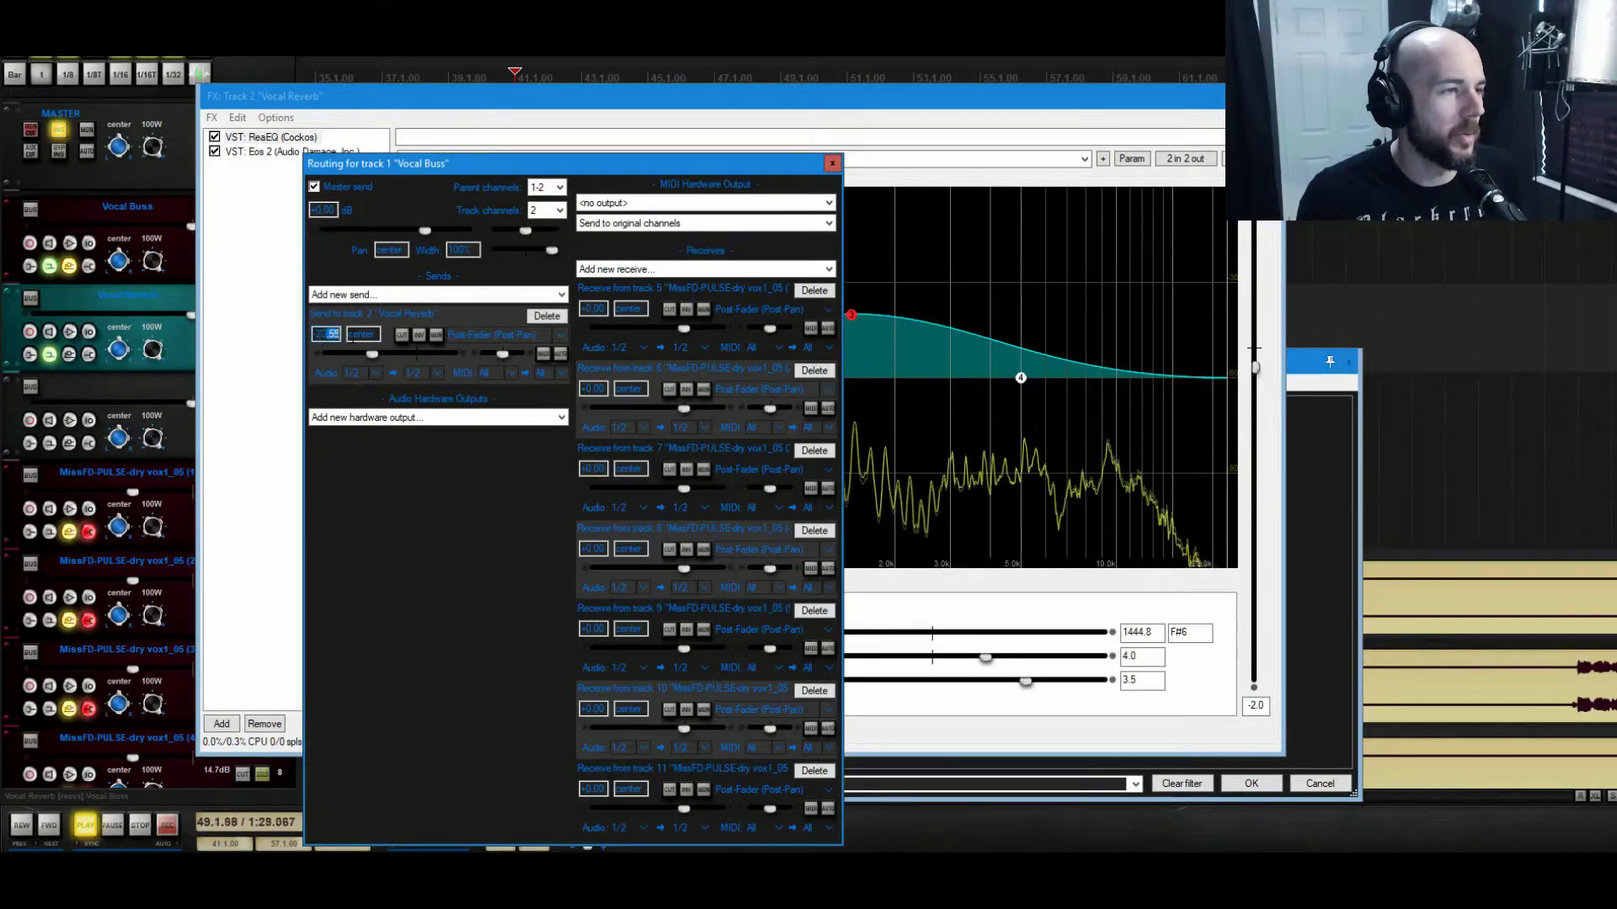
{"action": "key", "text": "Return"}
{"action": "key", "text": "space"}
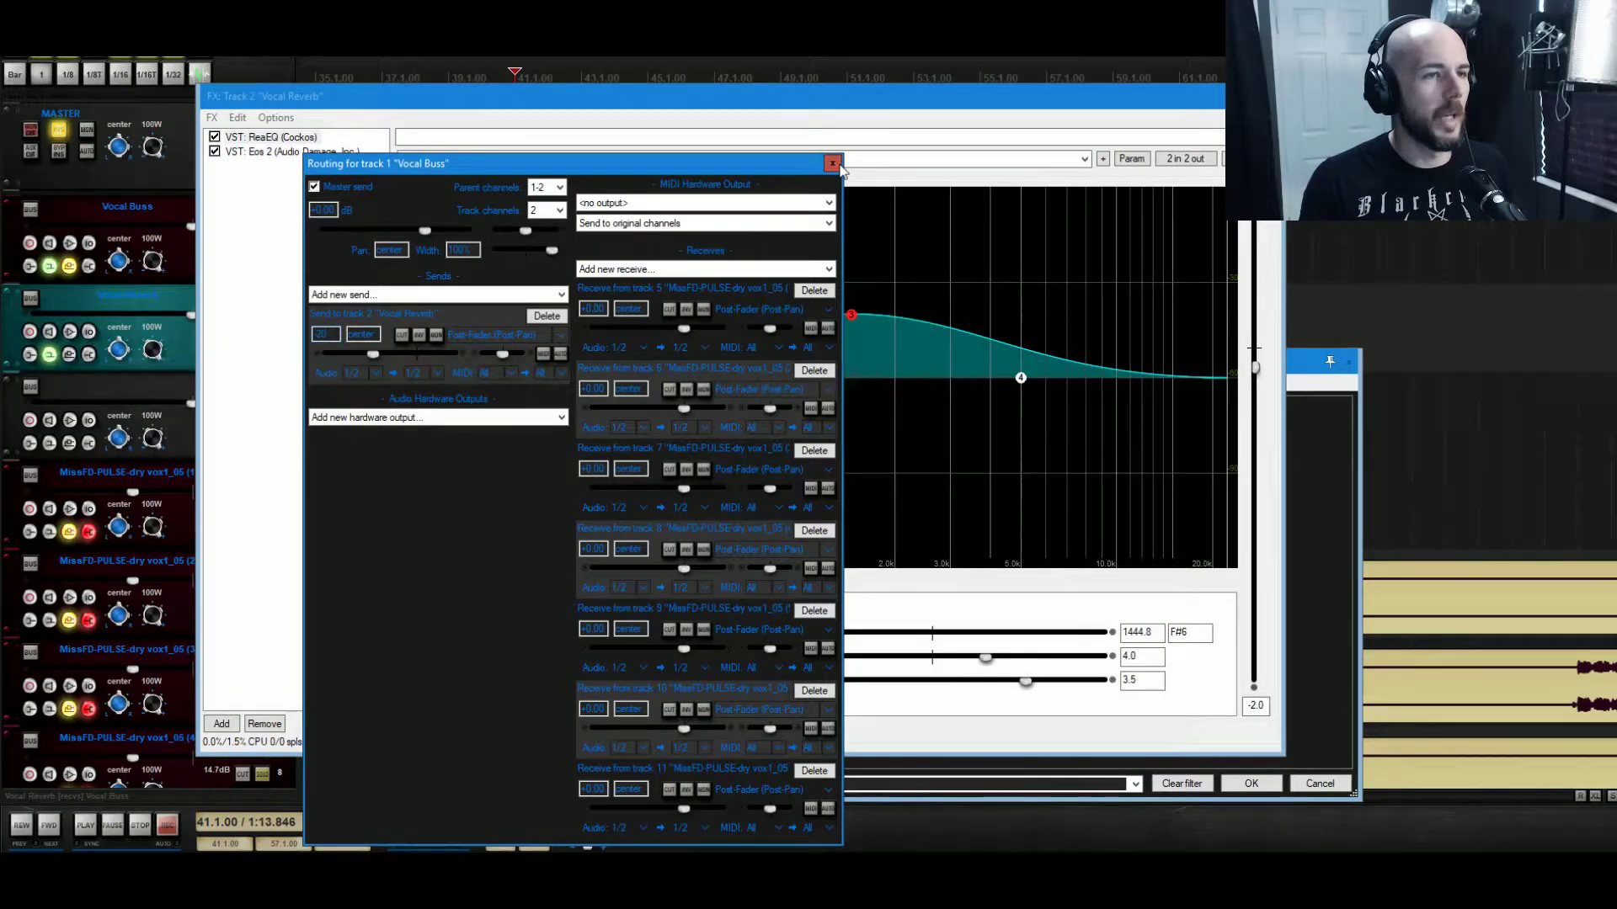
{"action": "left_click", "coordinate": [836, 165]}
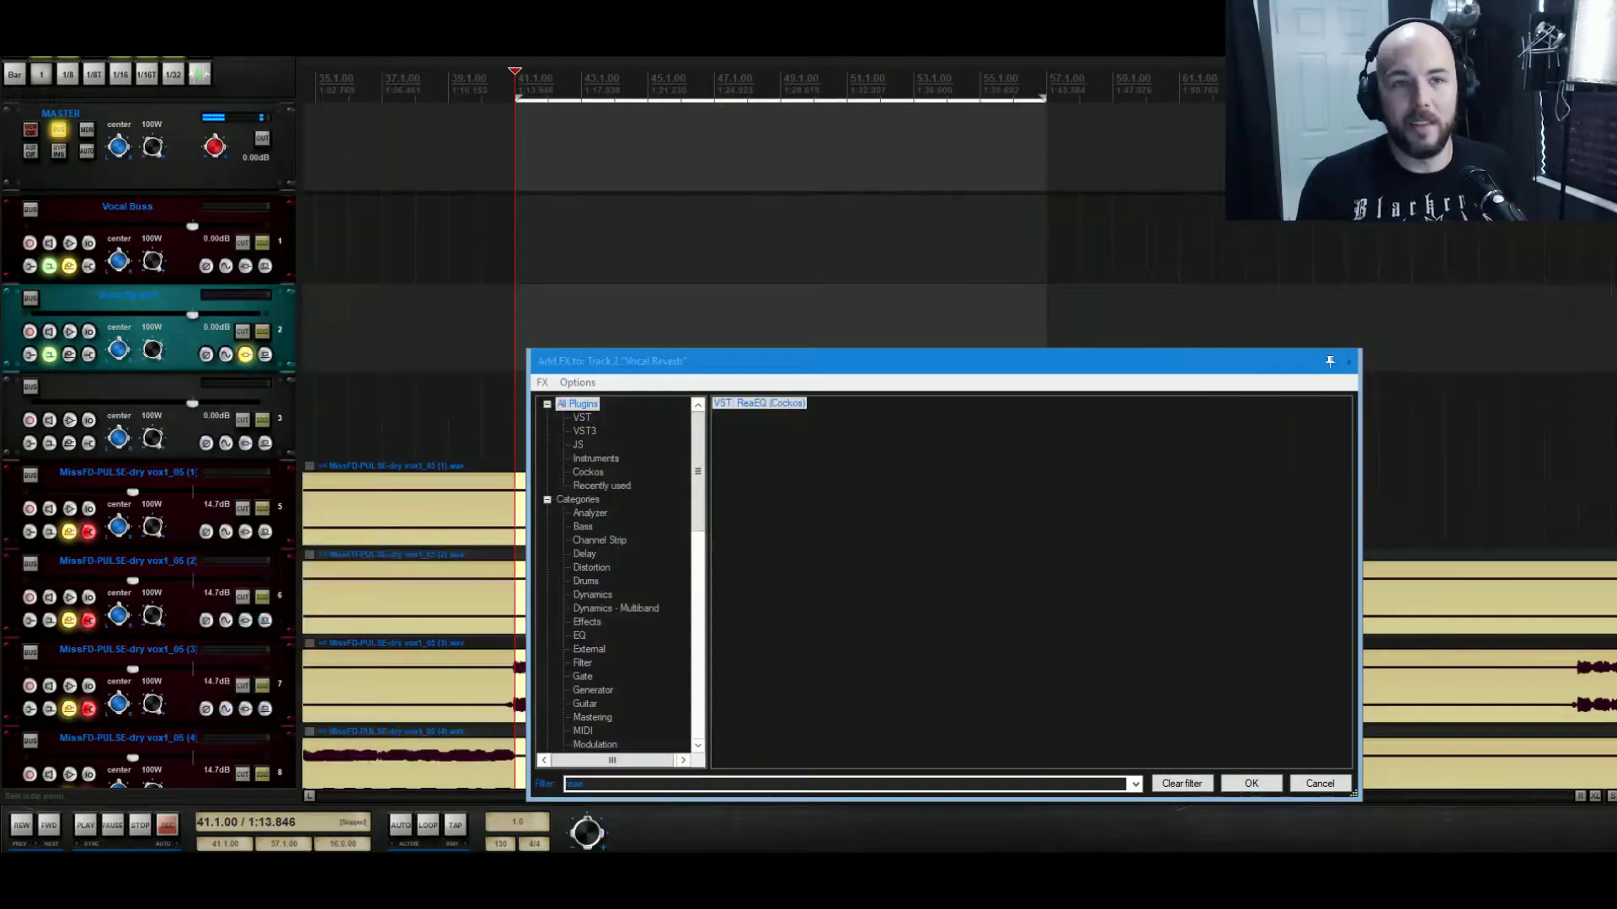
Add a send from Vocal Buss to track 3 and rename track 3 to Vocal Delay.
{"action": "key", "text": "Escape"}
{"action": "key", "text": "Escape"}
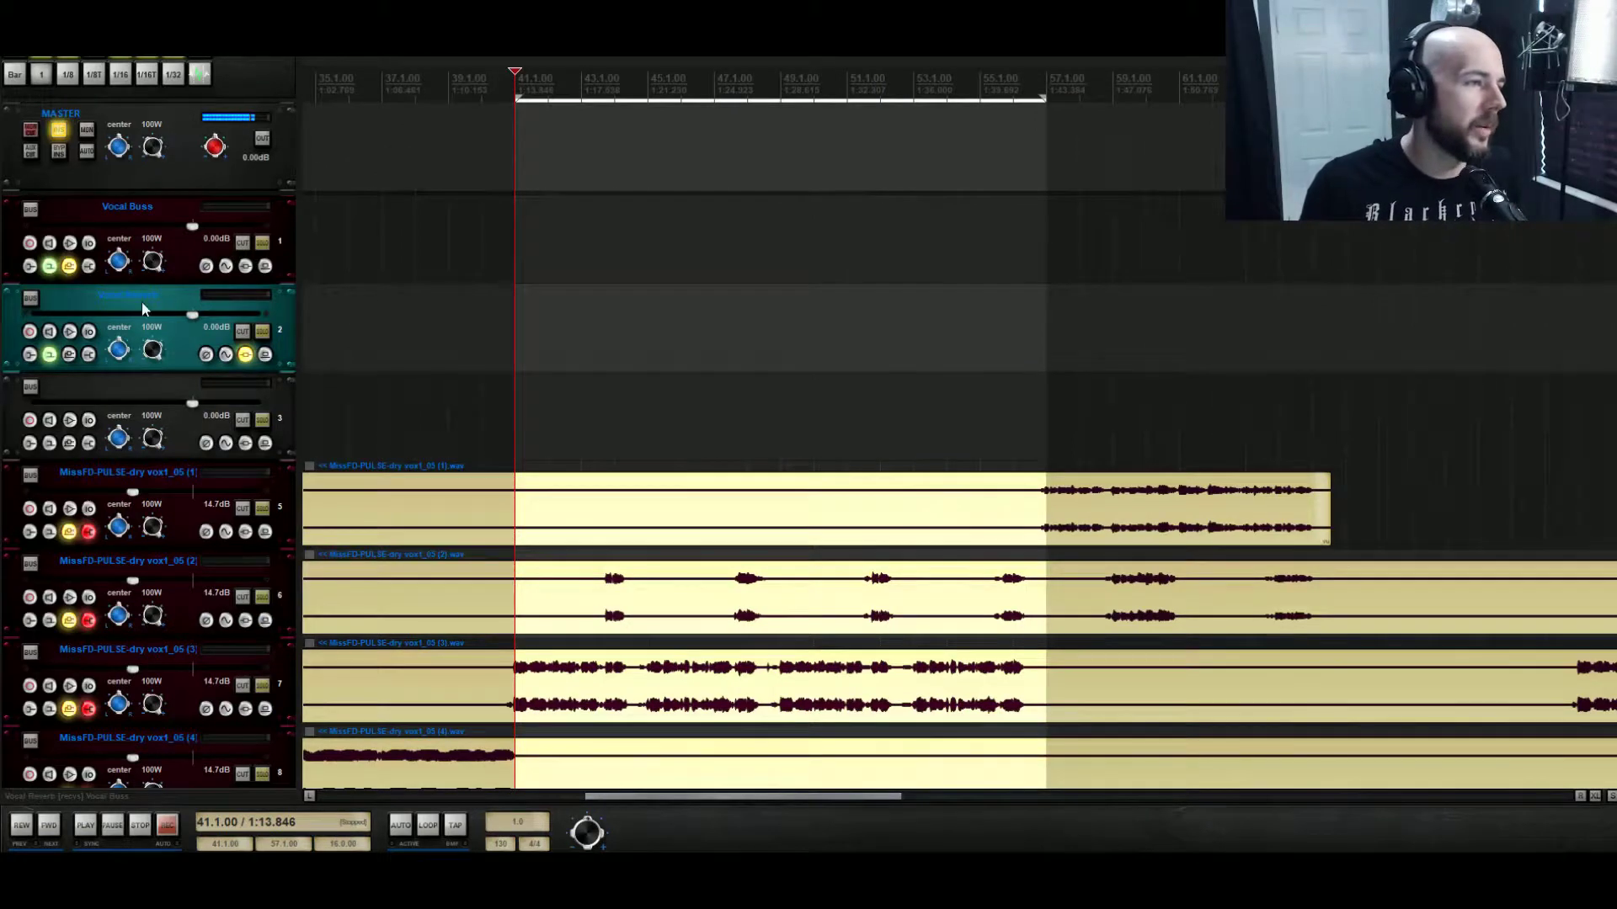
{"action": "left_click", "coordinate": [88, 243]}
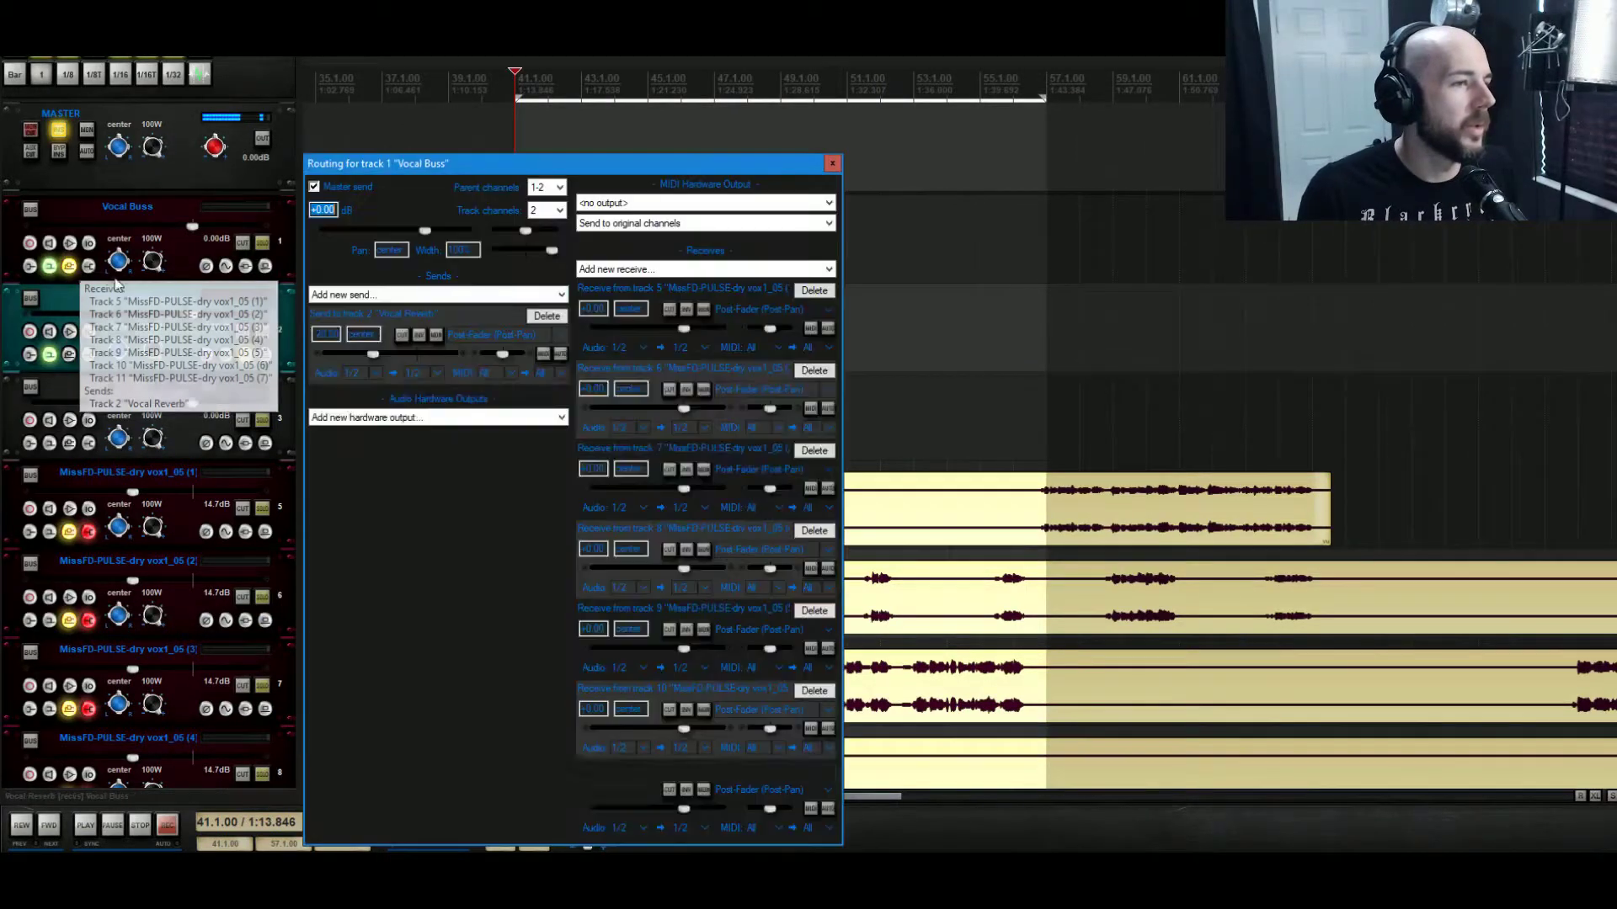
{"action": "left_click", "coordinate": [404, 295]}
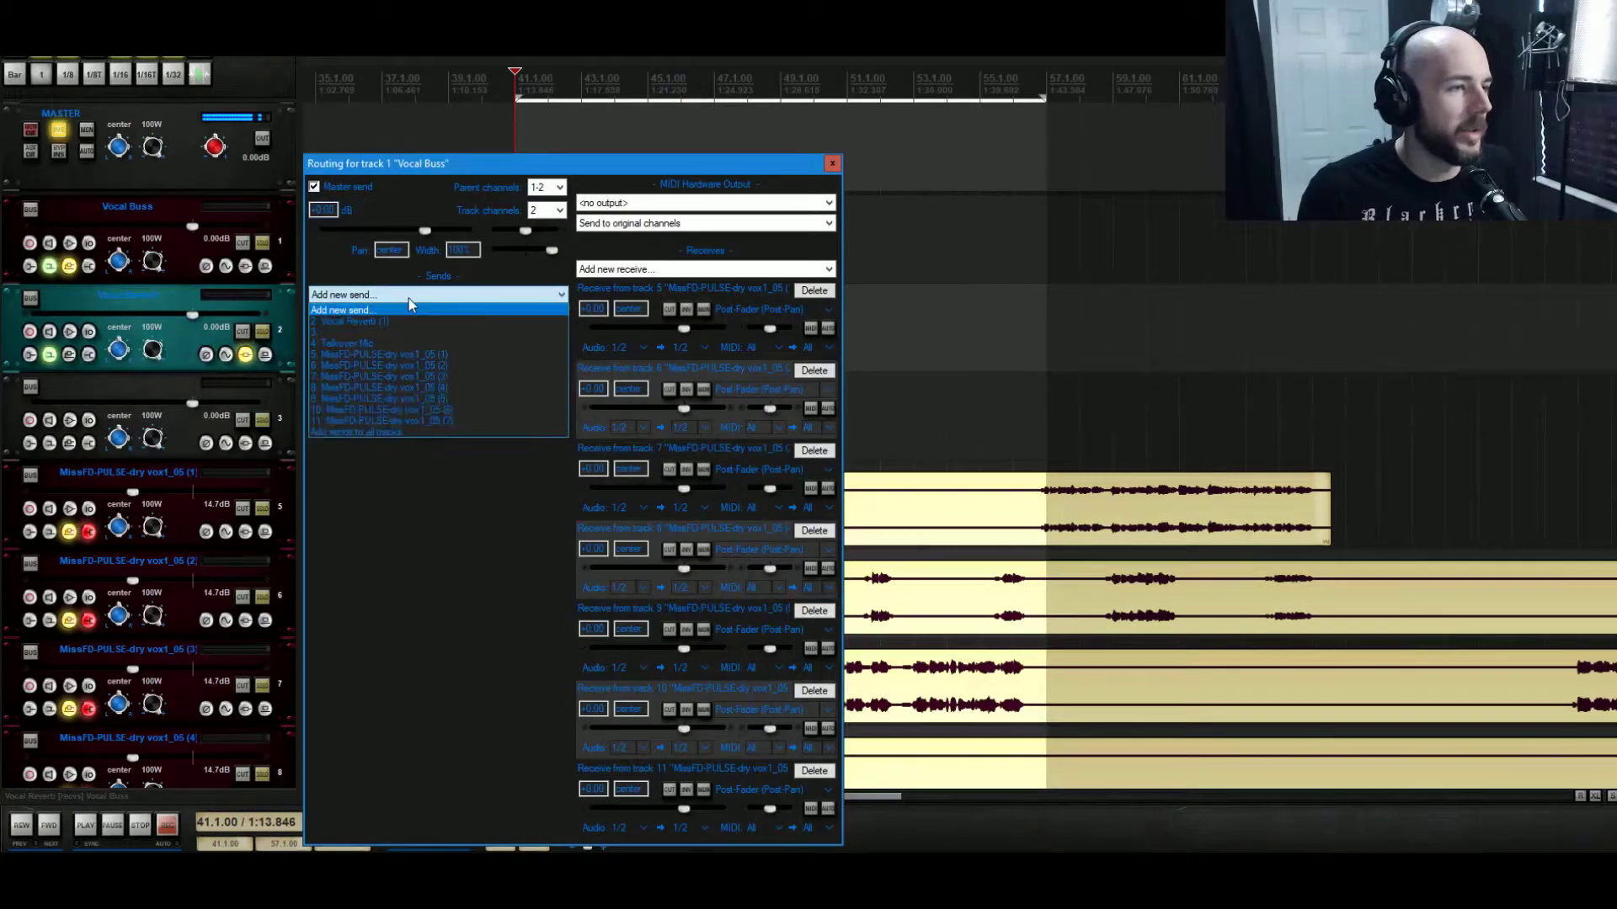
{"action": "left_click", "coordinate": [378, 334]}
{"action": "double_click", "coordinate": [129, 382]}
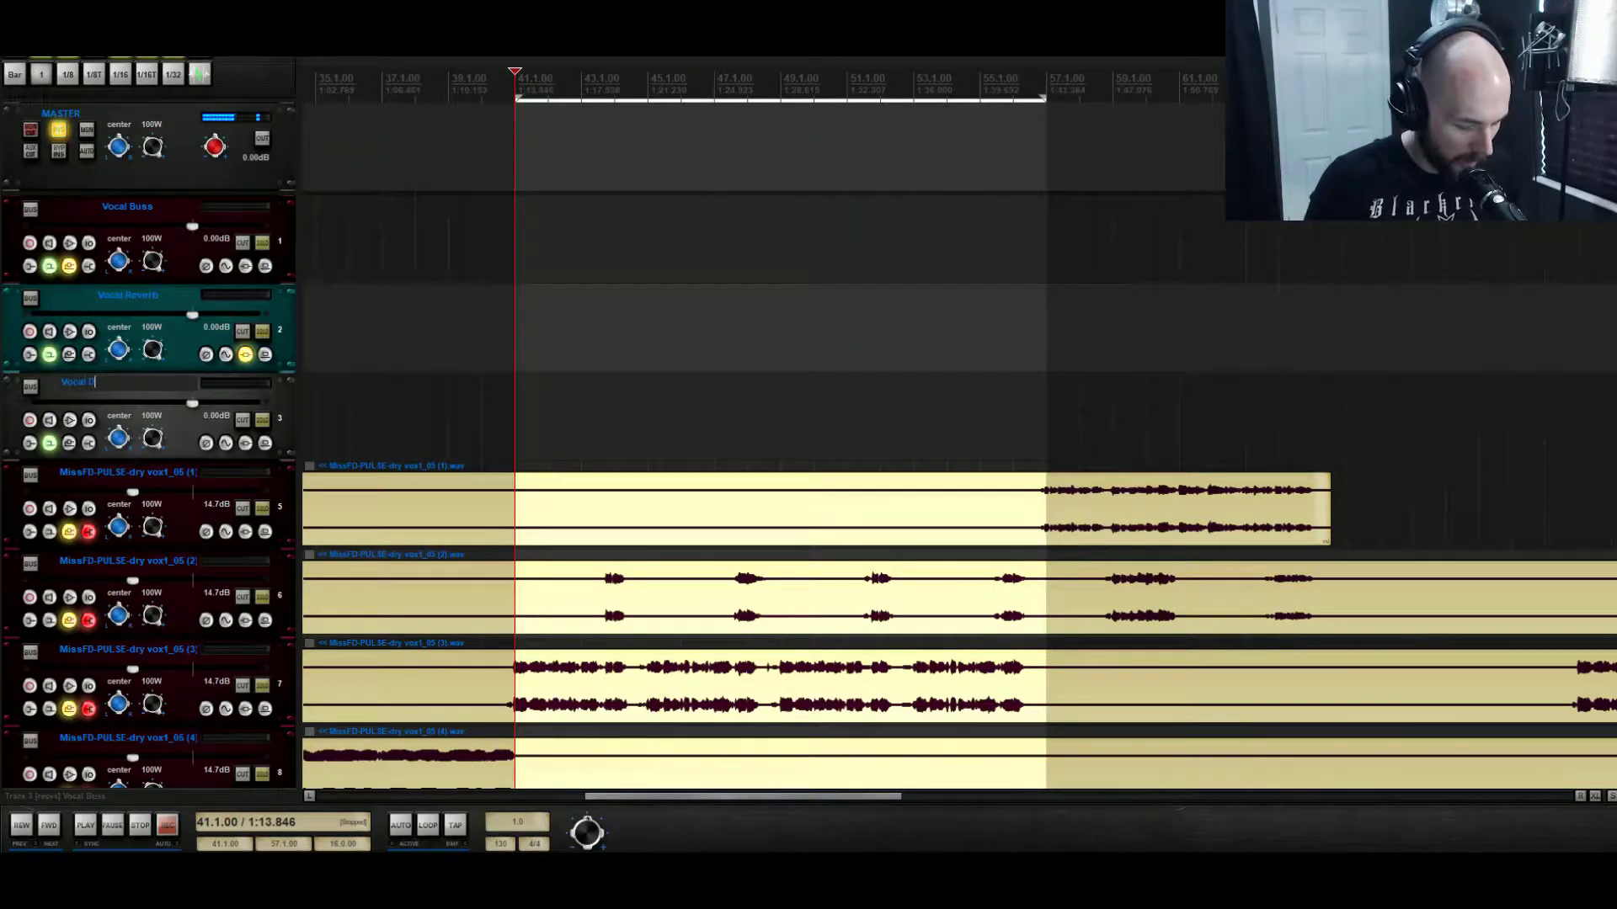
{"action": "key", "text": "Return"}
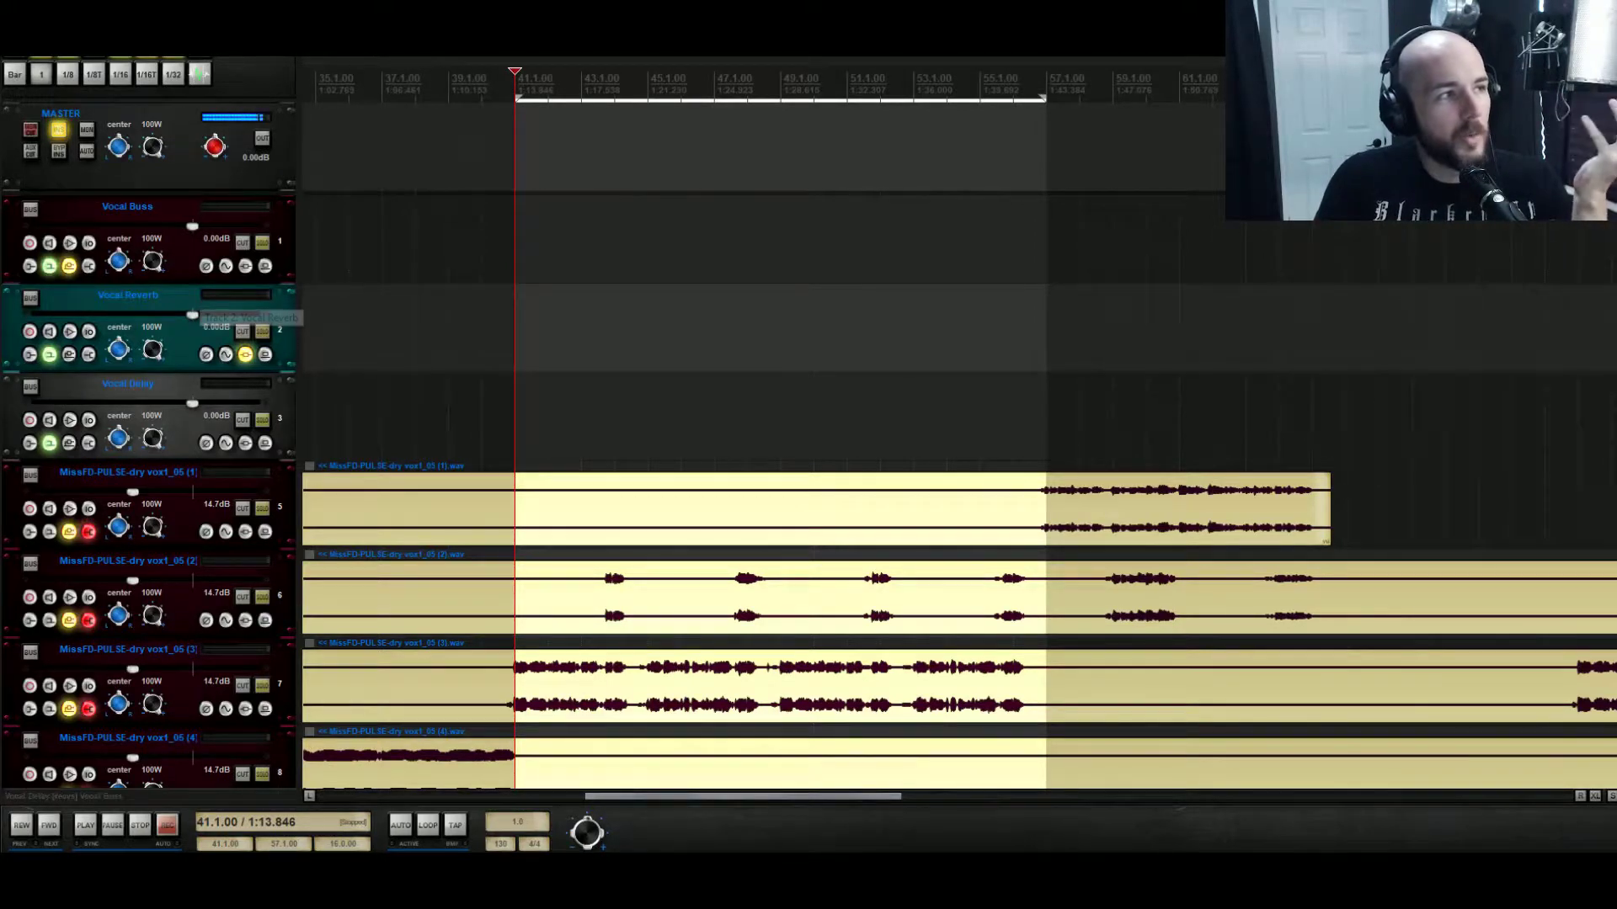
Browse the track context menu's extension options, then dismiss it without choosing anything.
{"action": "right_click", "coordinate": [187, 303]}
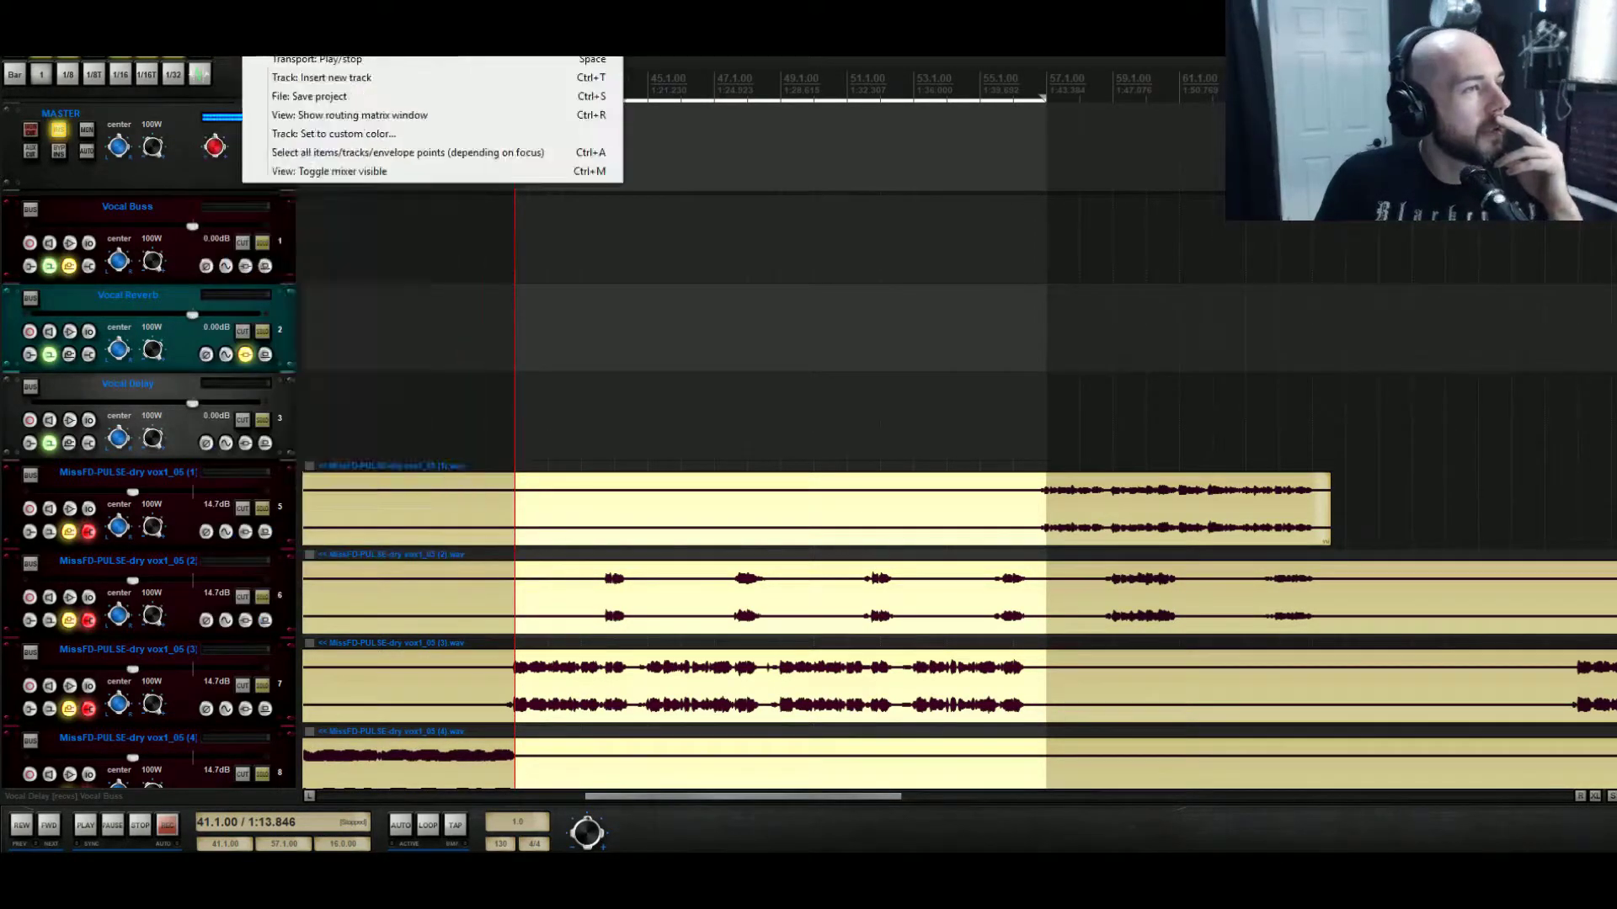
{"action": "key", "text": "Right"}
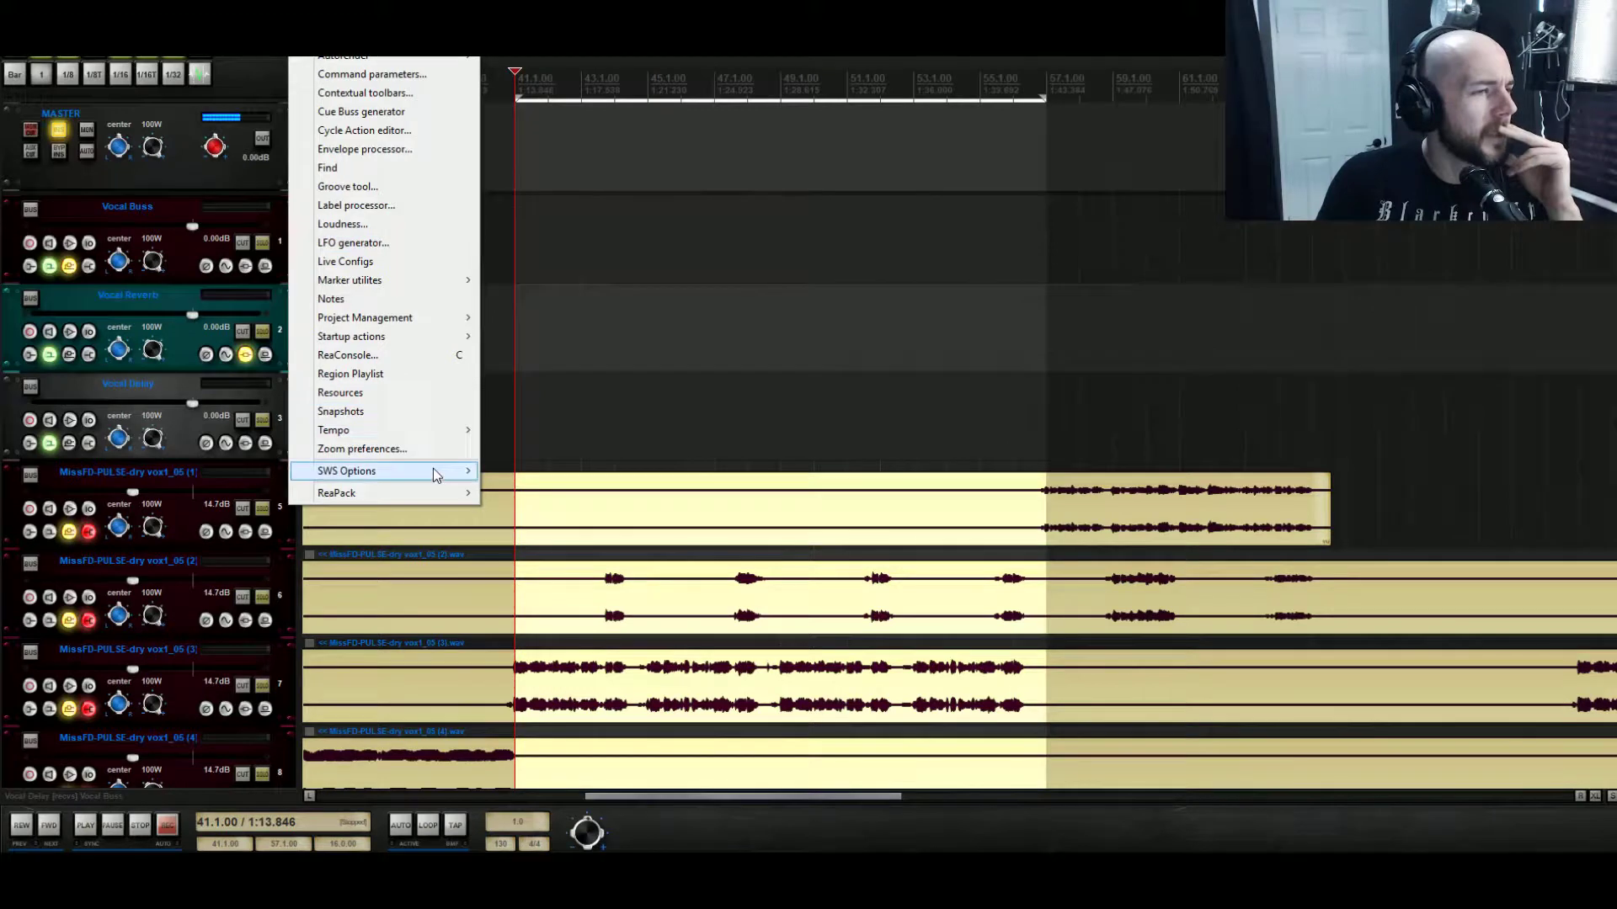
{"action": "mouse_move", "coordinate": [433, 470]}
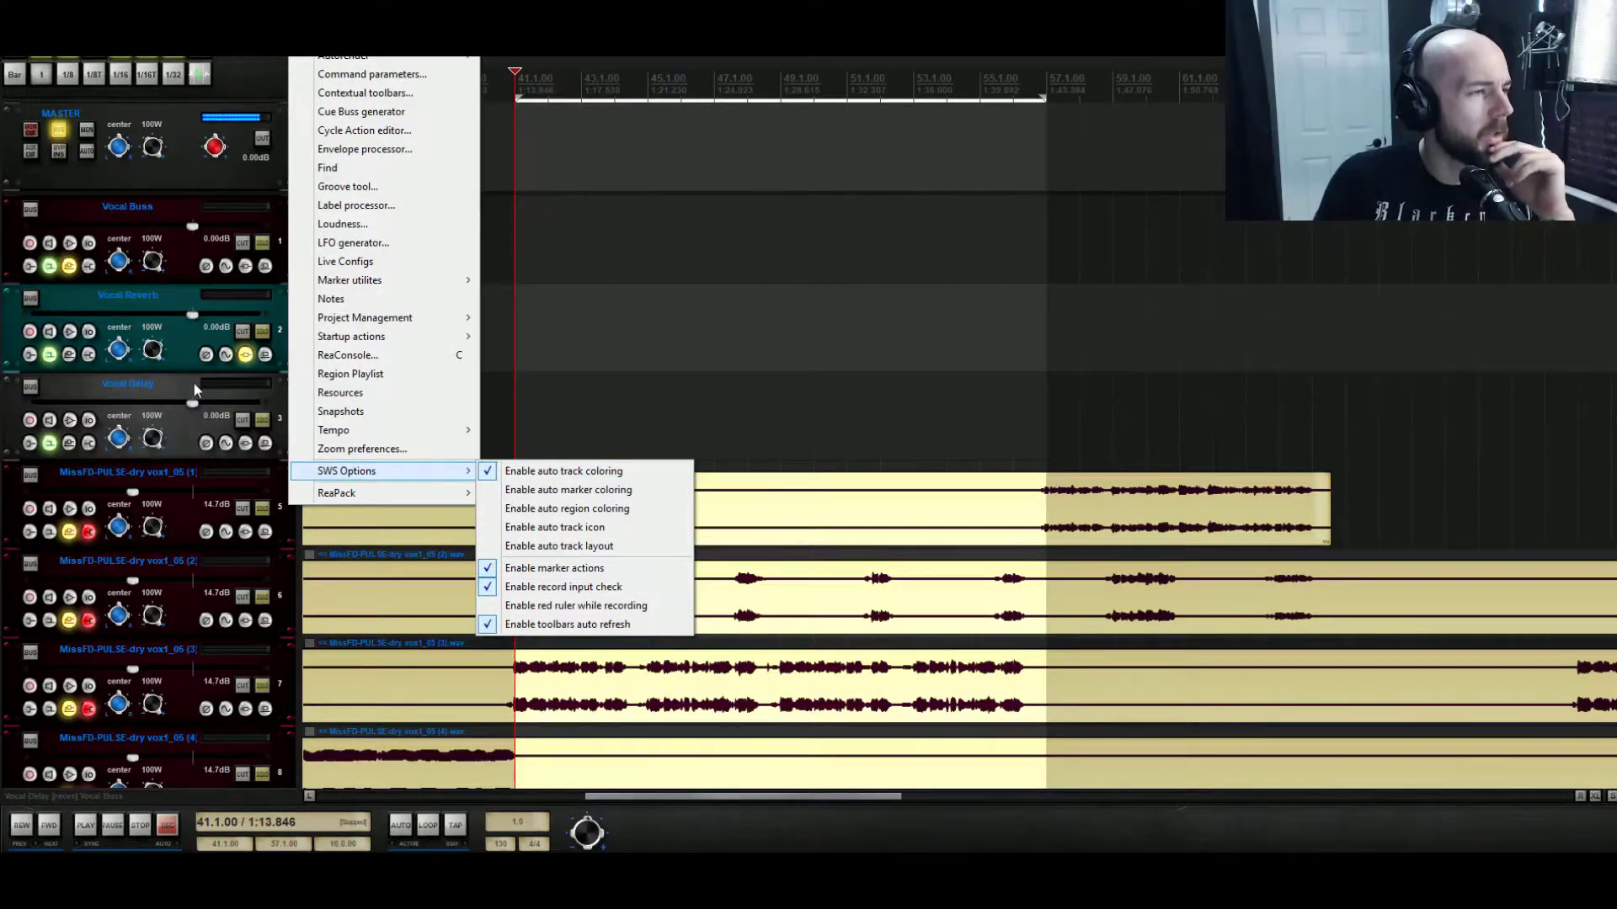
{"action": "left_click", "coordinate": [161, 382]}
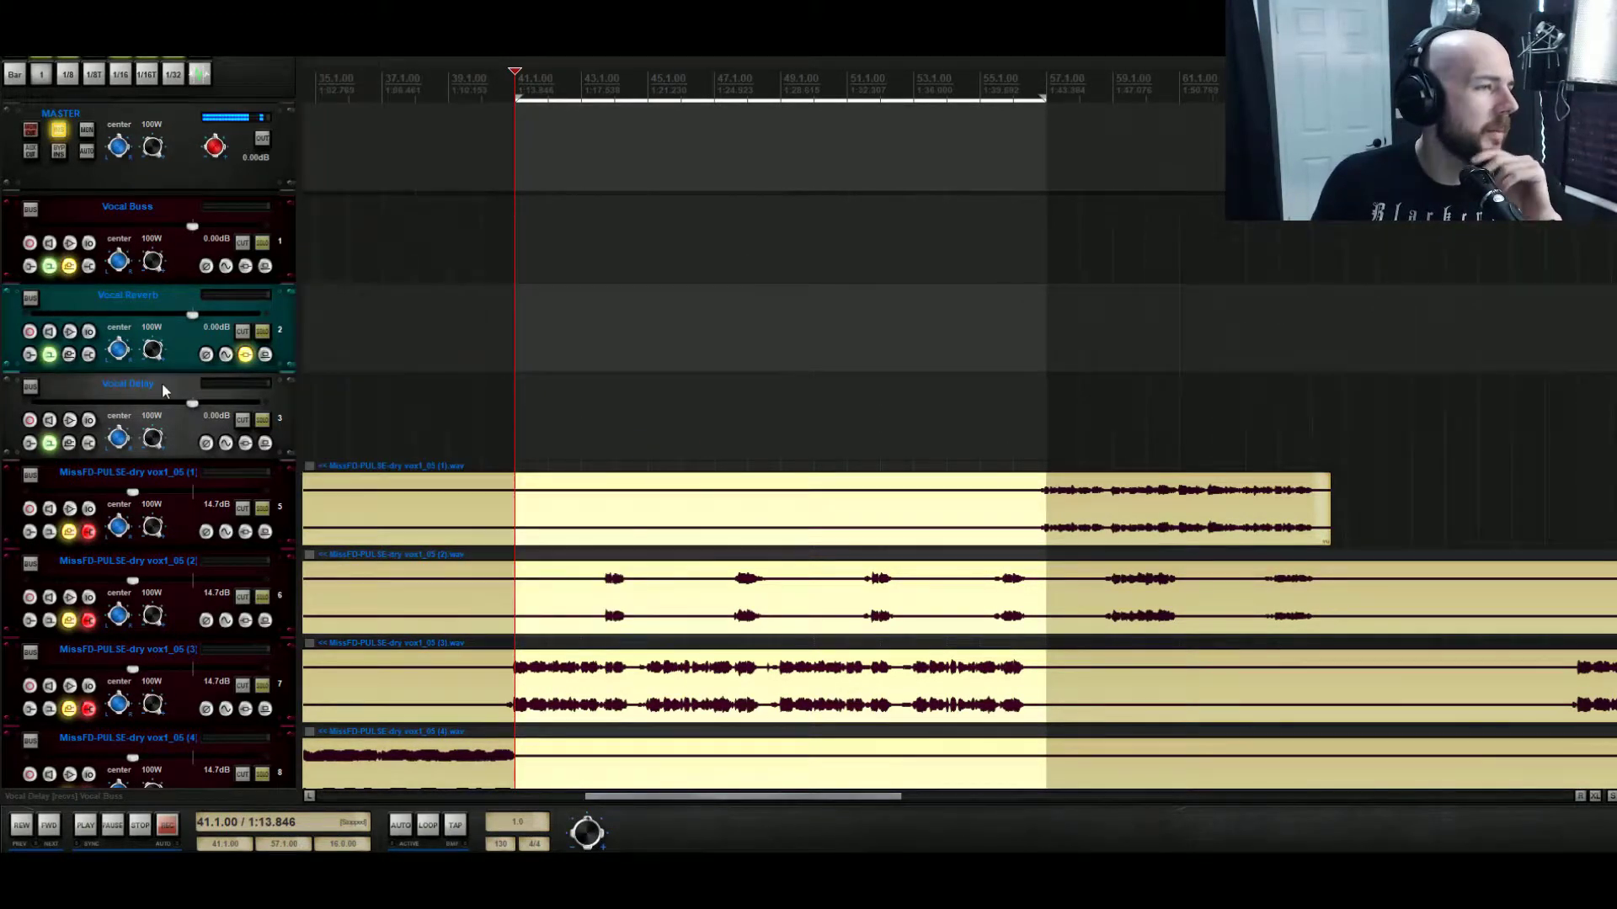
Give the Vocal Delay track a custom orange colour darkened to luminance 20.
{"action": "right_click", "coordinate": [187, 439]}
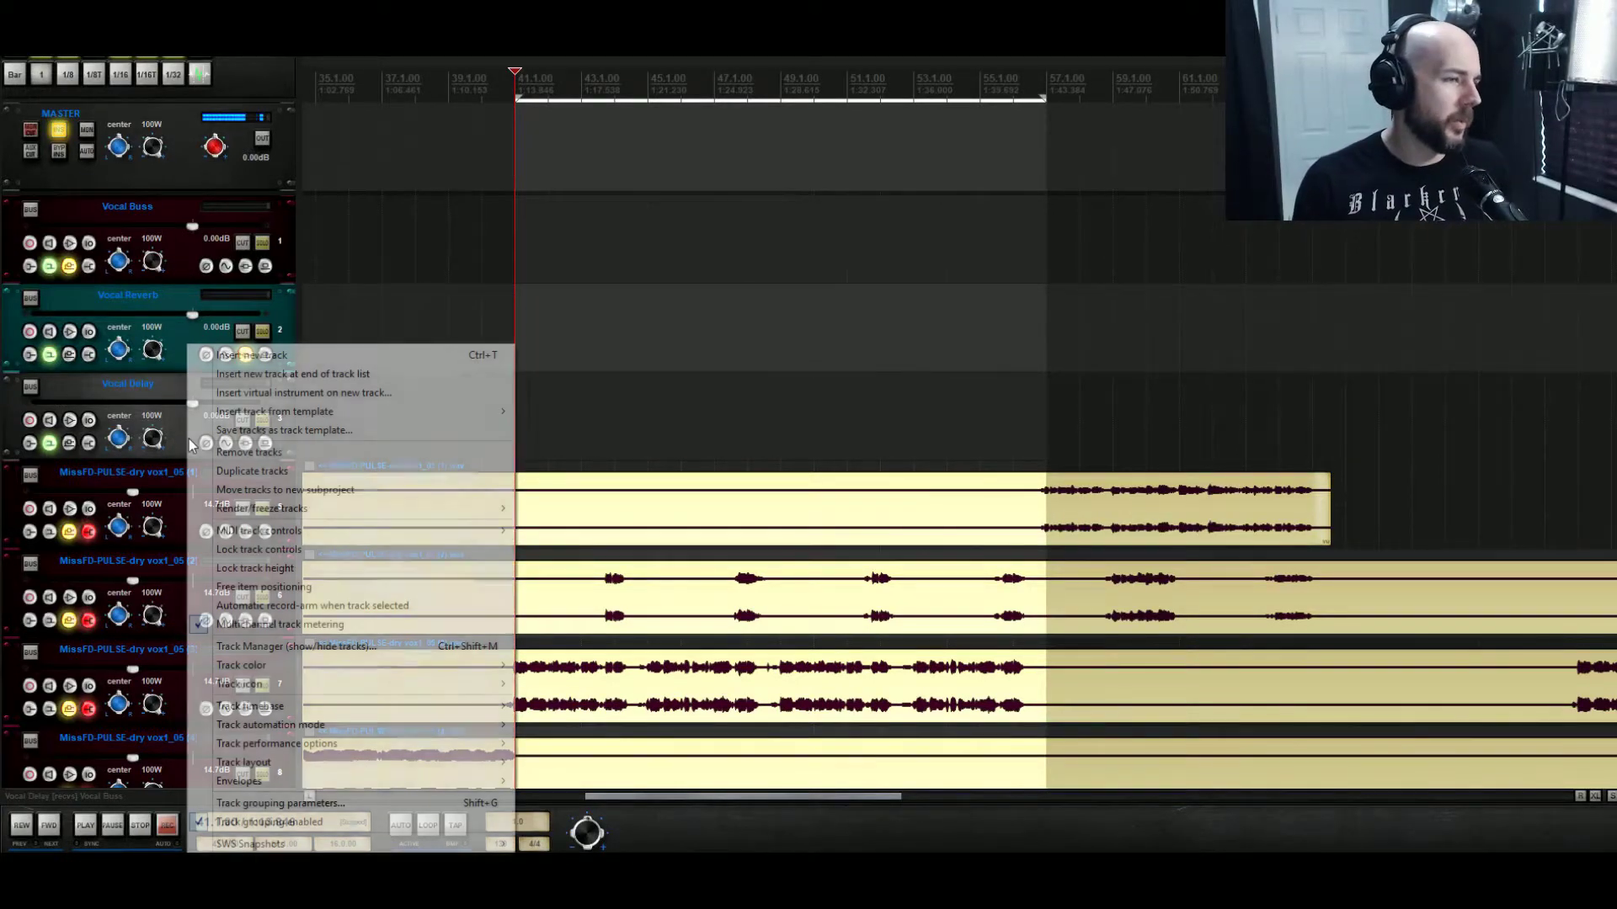
{"action": "mouse_move", "coordinate": [463, 667]}
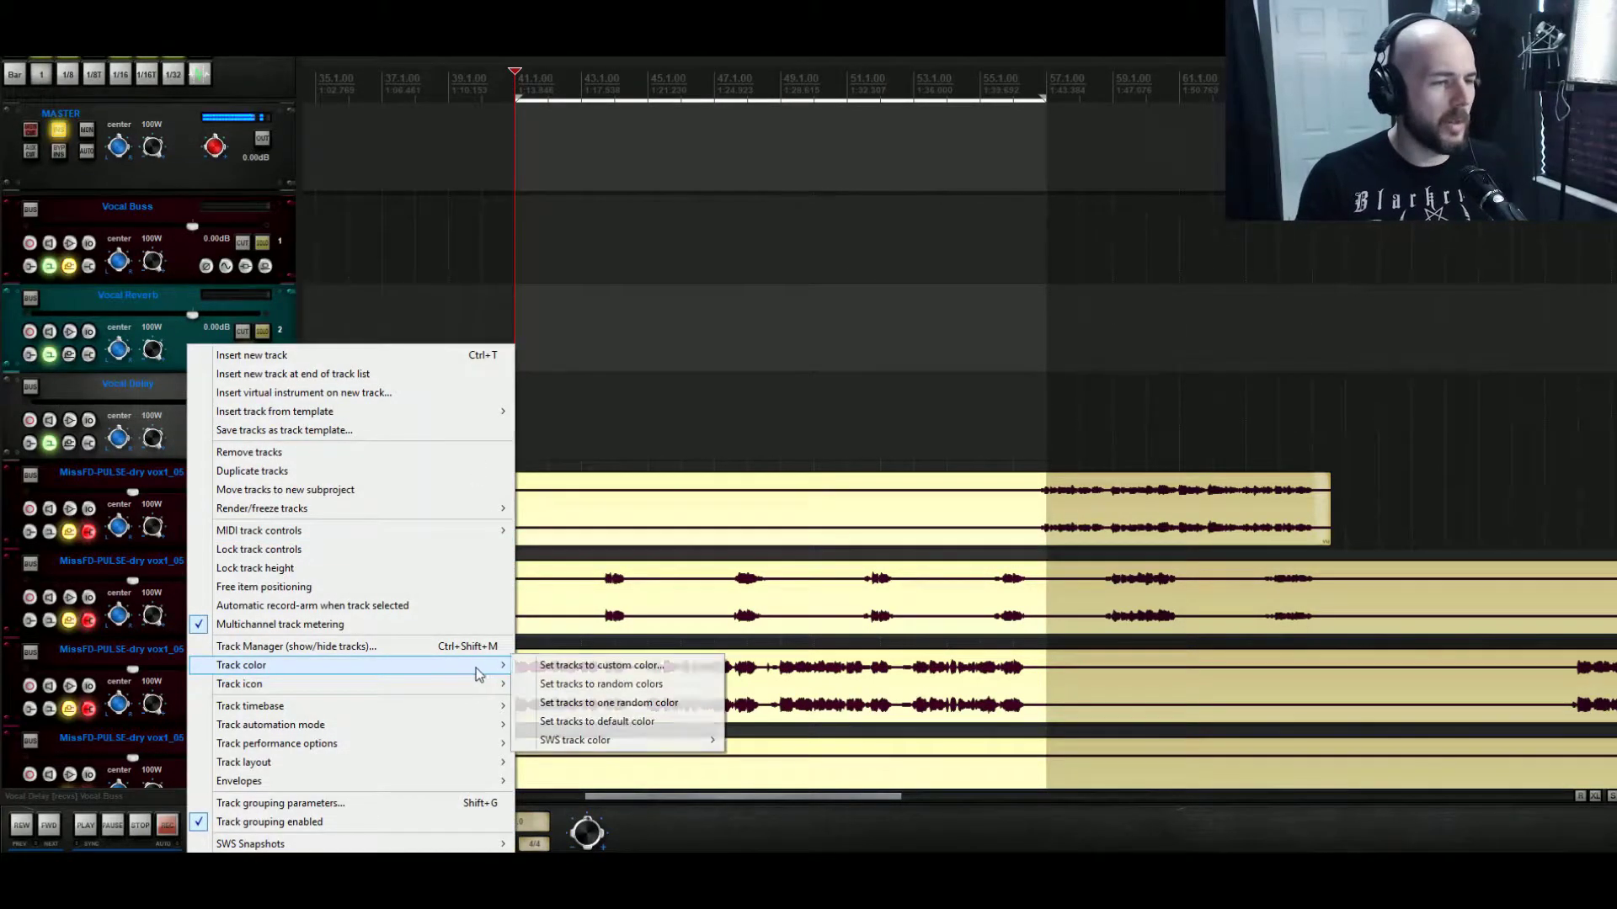
{"action": "left_click", "coordinate": [581, 664]}
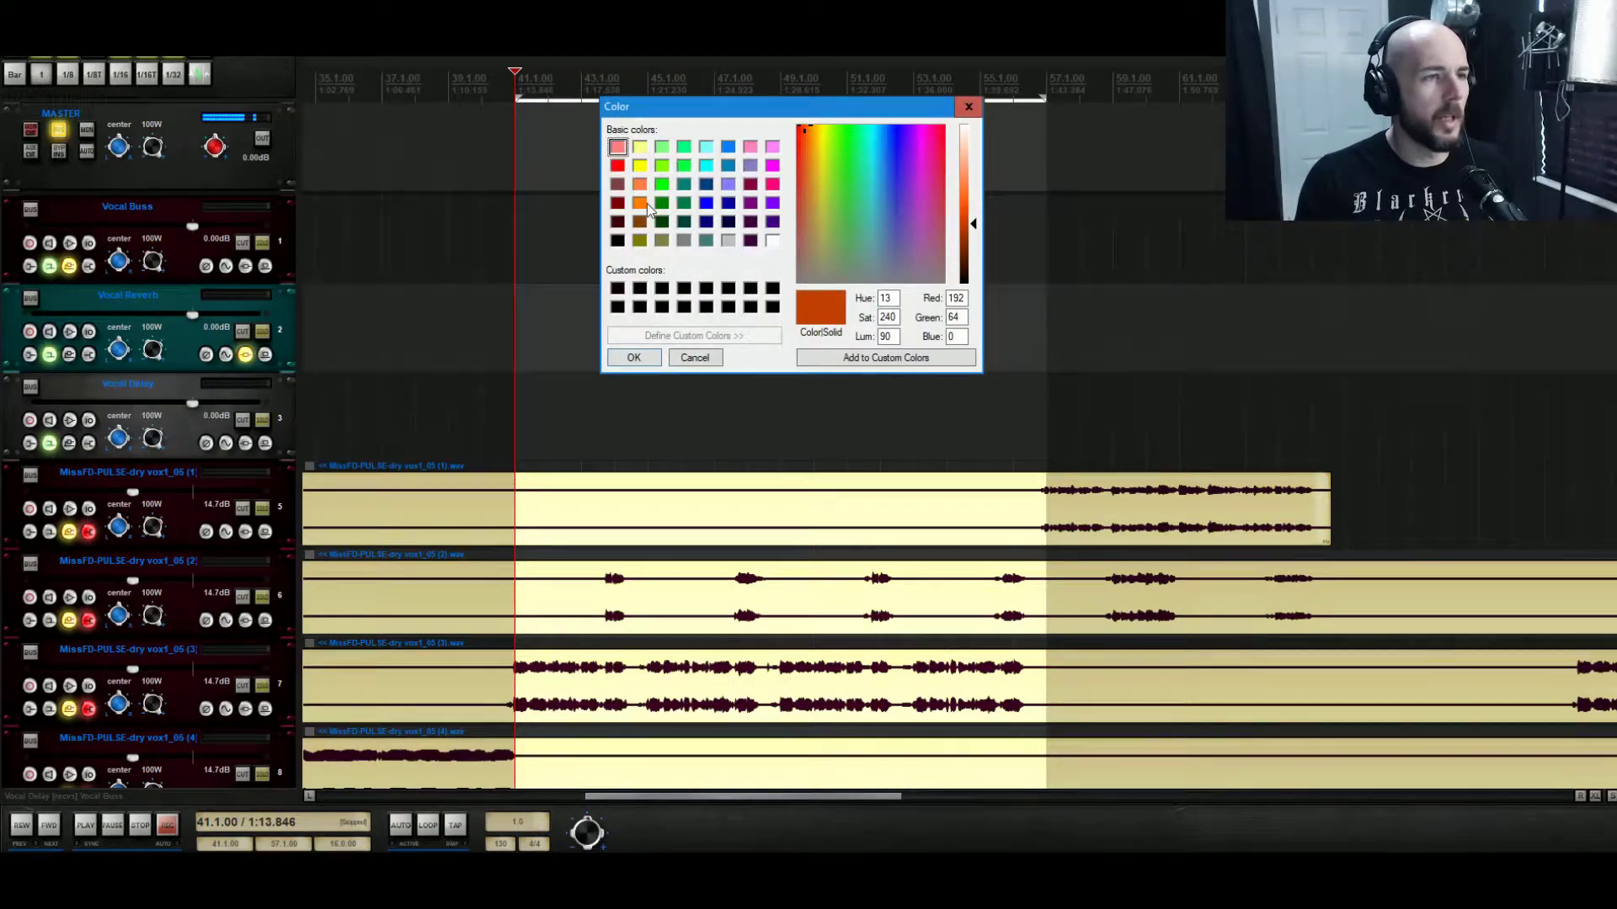
{"action": "left_click", "coordinate": [646, 204]}
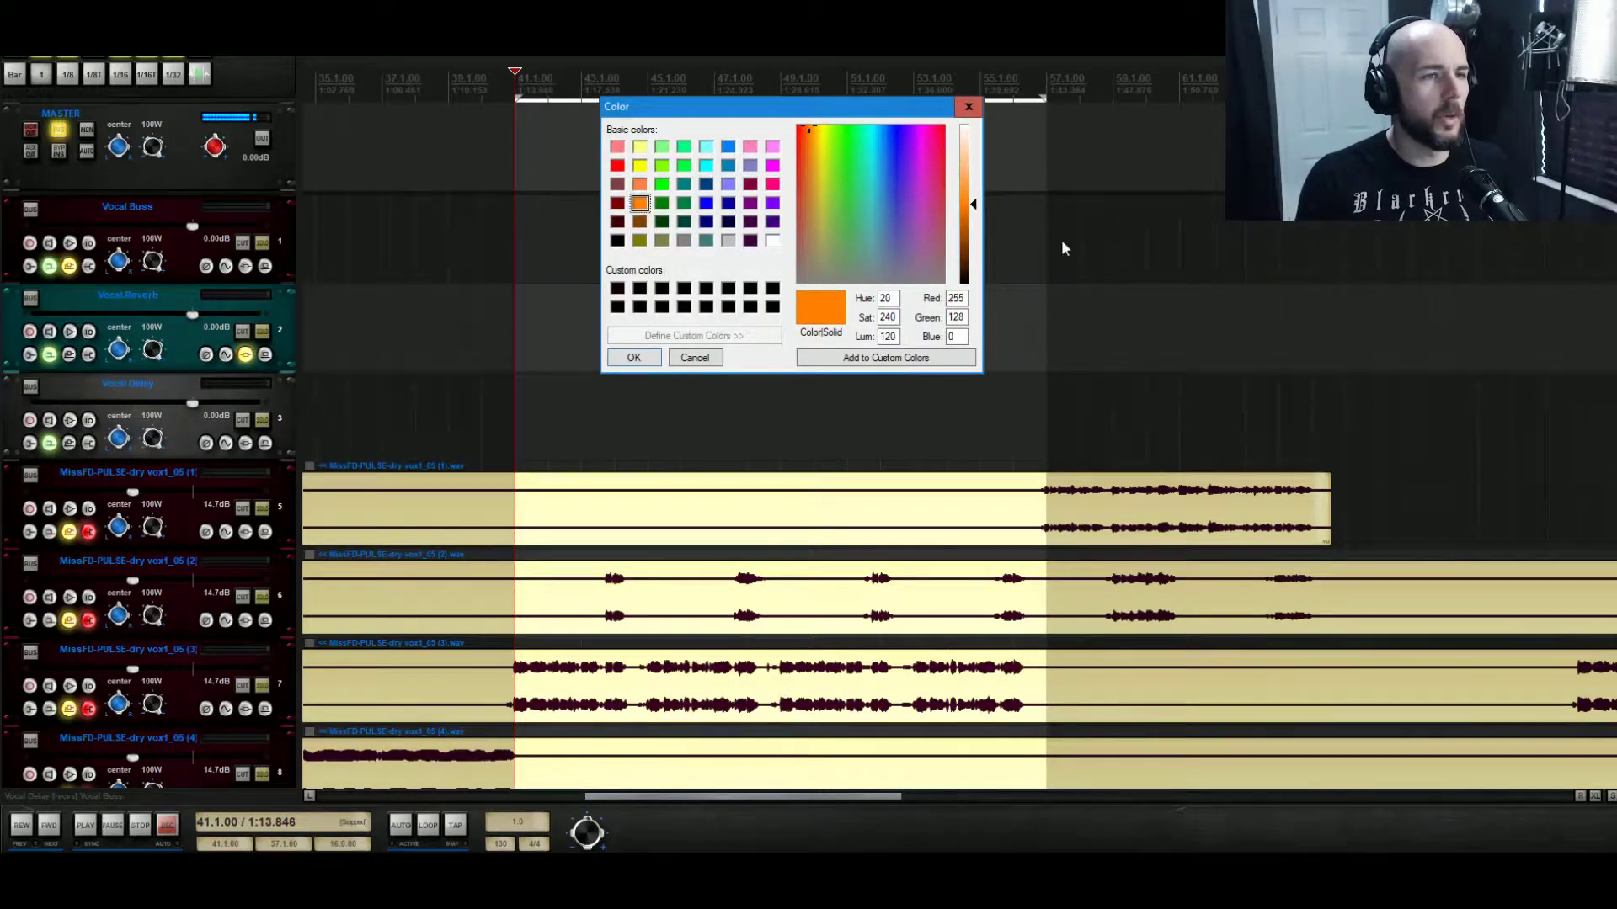
{"action": "left_click", "coordinate": [888, 339]}
{"action": "key", "text": "BackSpace"}
{"action": "left_click", "coordinate": [633, 358]}
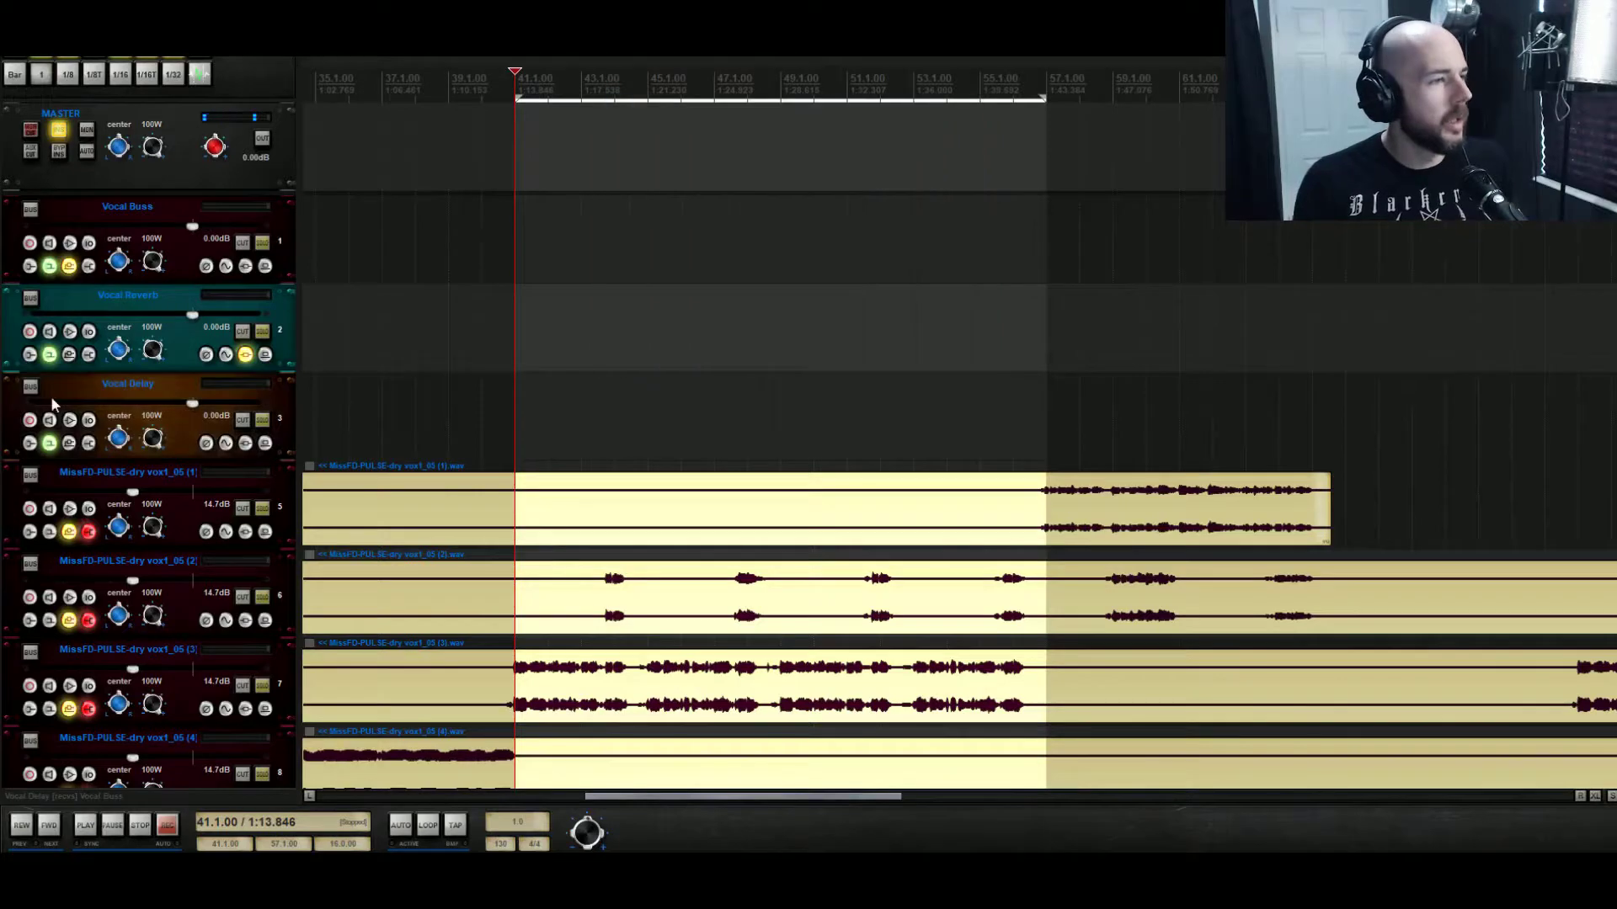
Add ReaDelay (Cockos) to the Vocal Delay track's effects chain.
{"action": "left_click", "coordinate": [245, 444]}
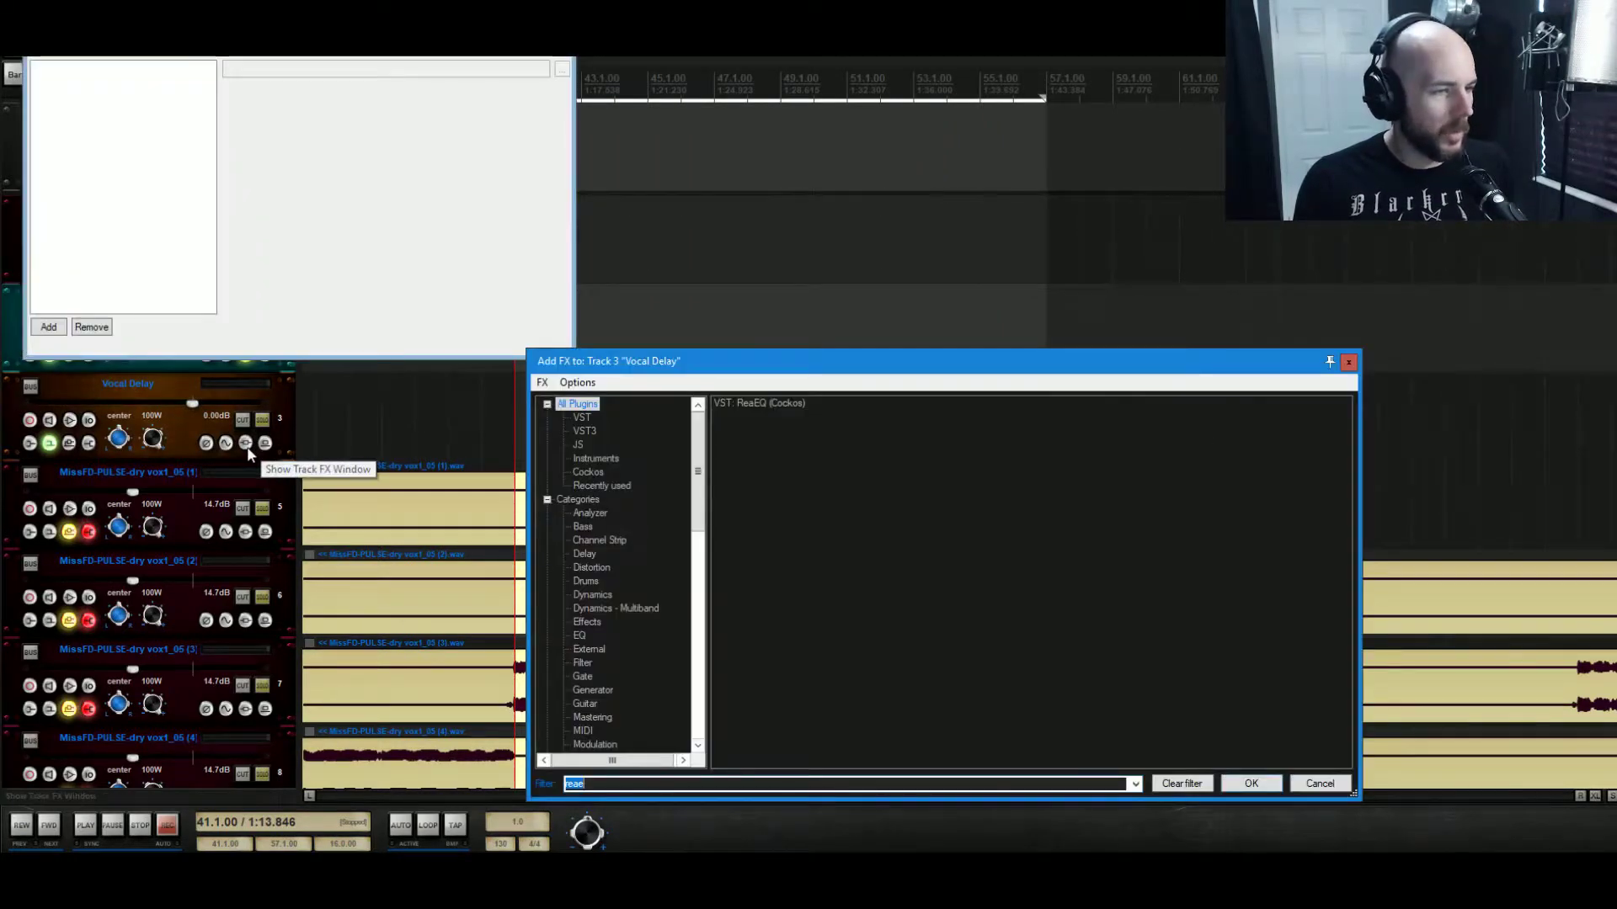
{"action": "type", "text": "read"}
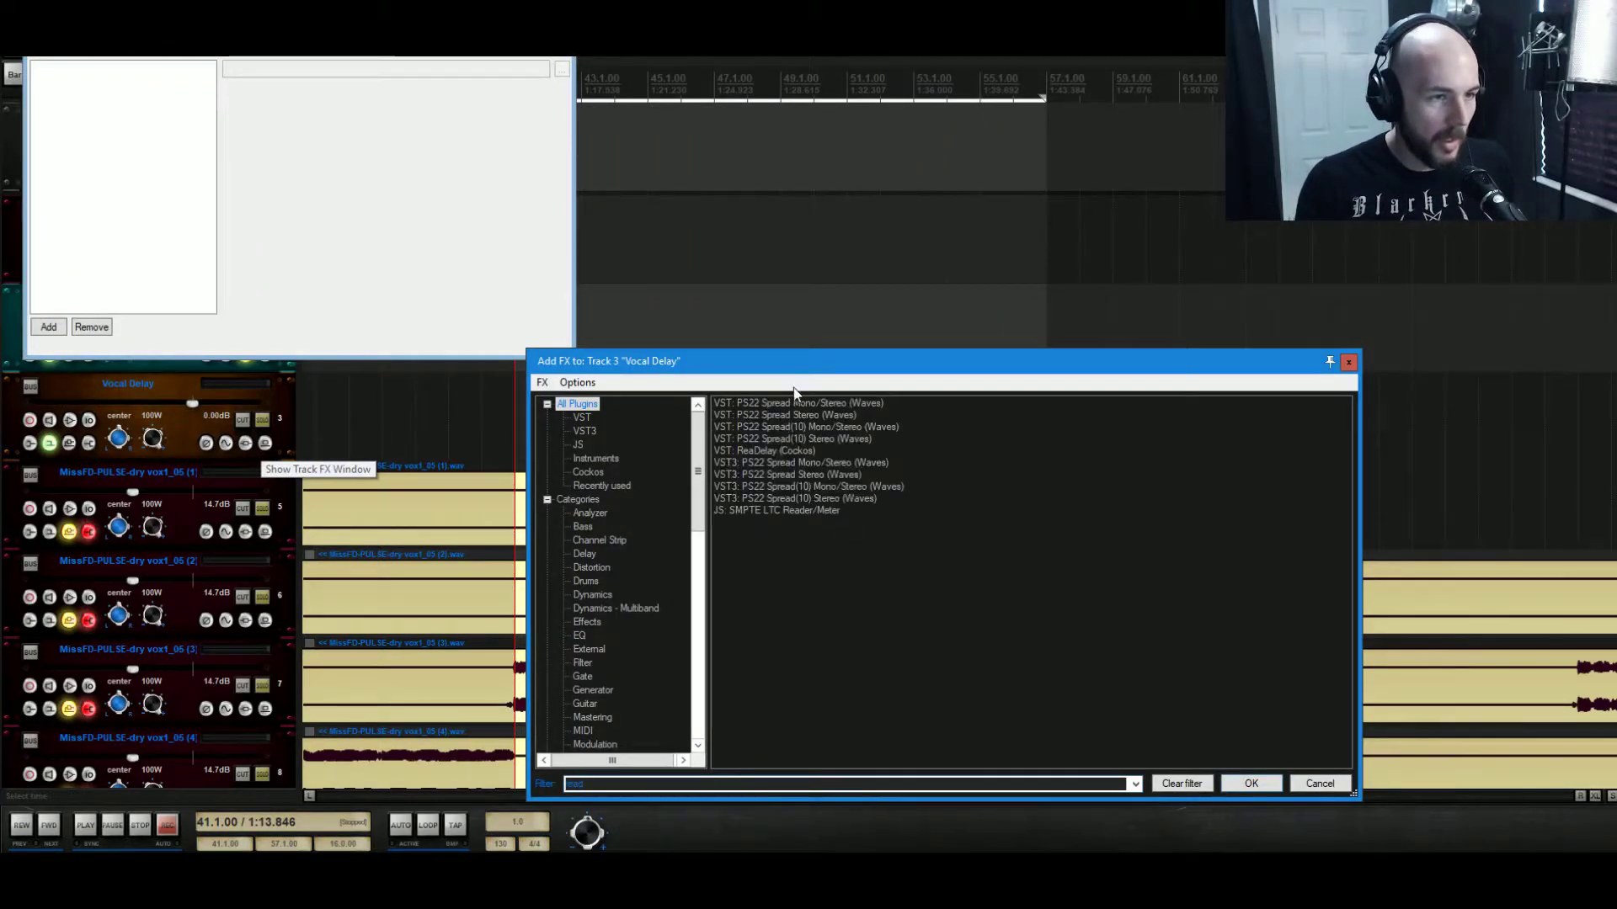
{"action": "left_click", "coordinate": [782, 452]}
{"action": "left_click", "coordinate": [1252, 783]}
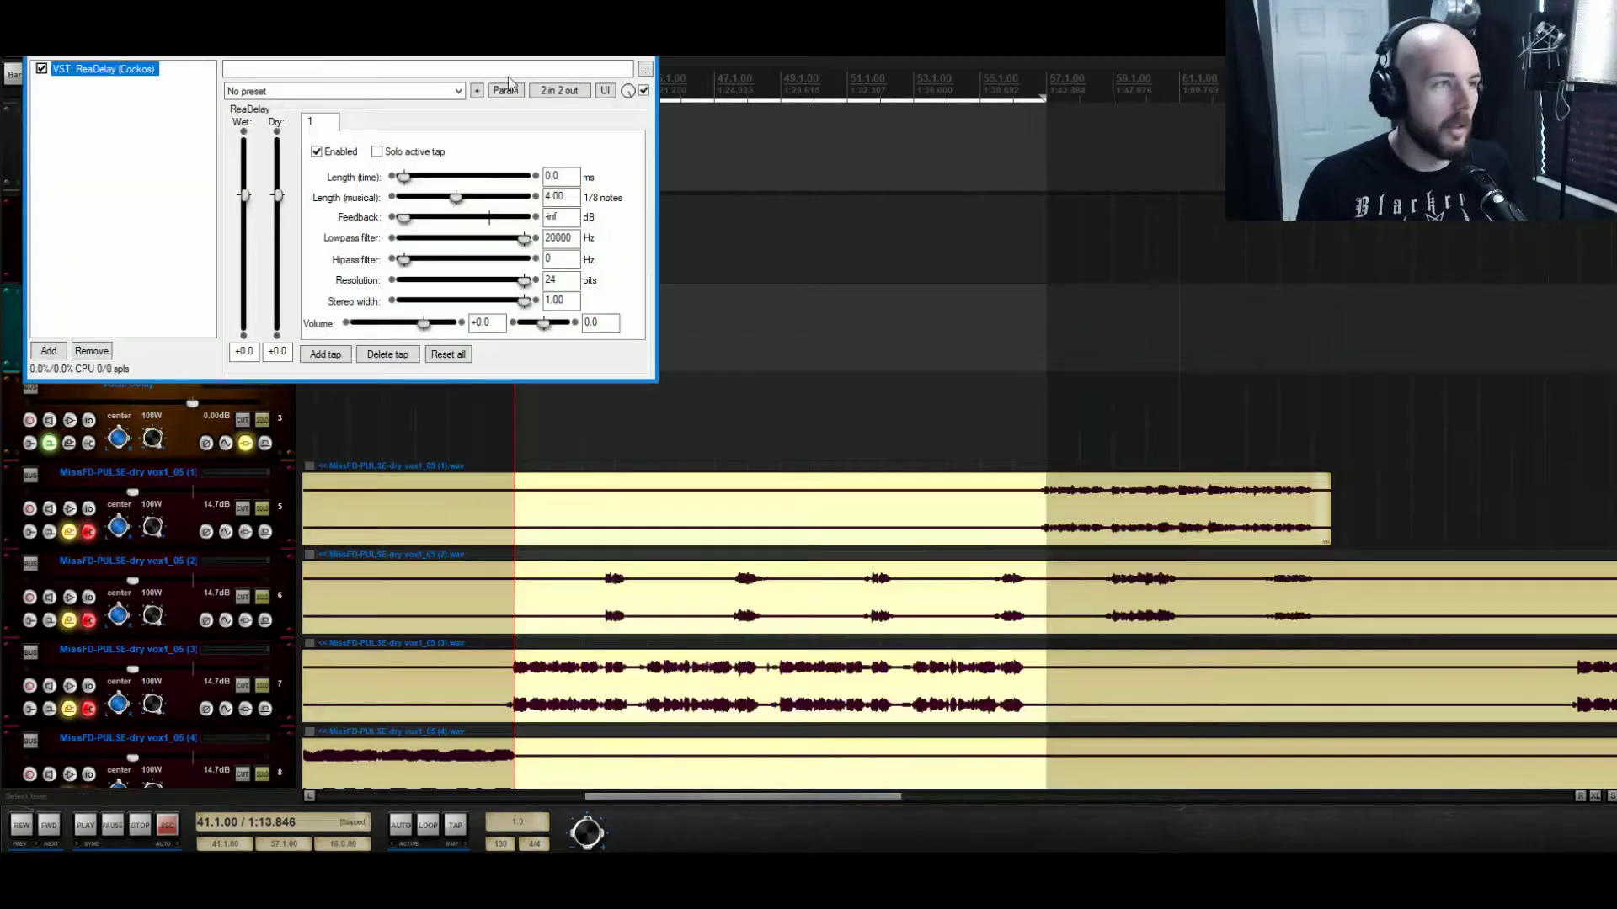
Center the ReaDelay window, mute Vocal Reverb, check Vocal Buss routing, and audition the delay.
{"action": "left_click_drag", "start_coordinate": [515, 57], "coordinate": [917, 160]}
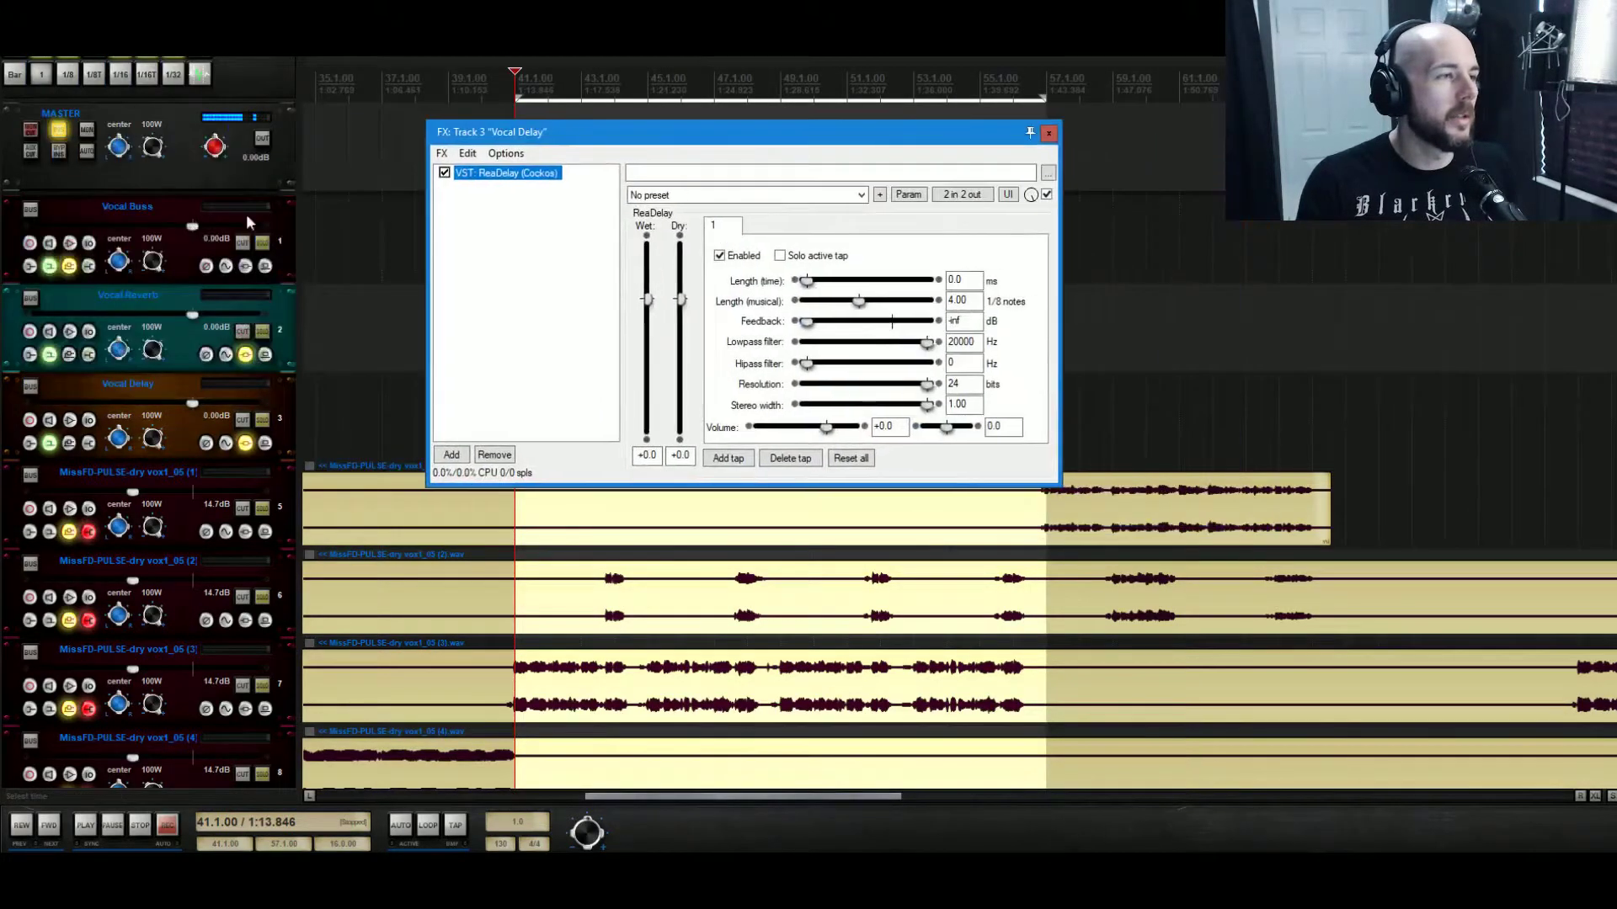
{"action": "left_click", "coordinate": [243, 331]}
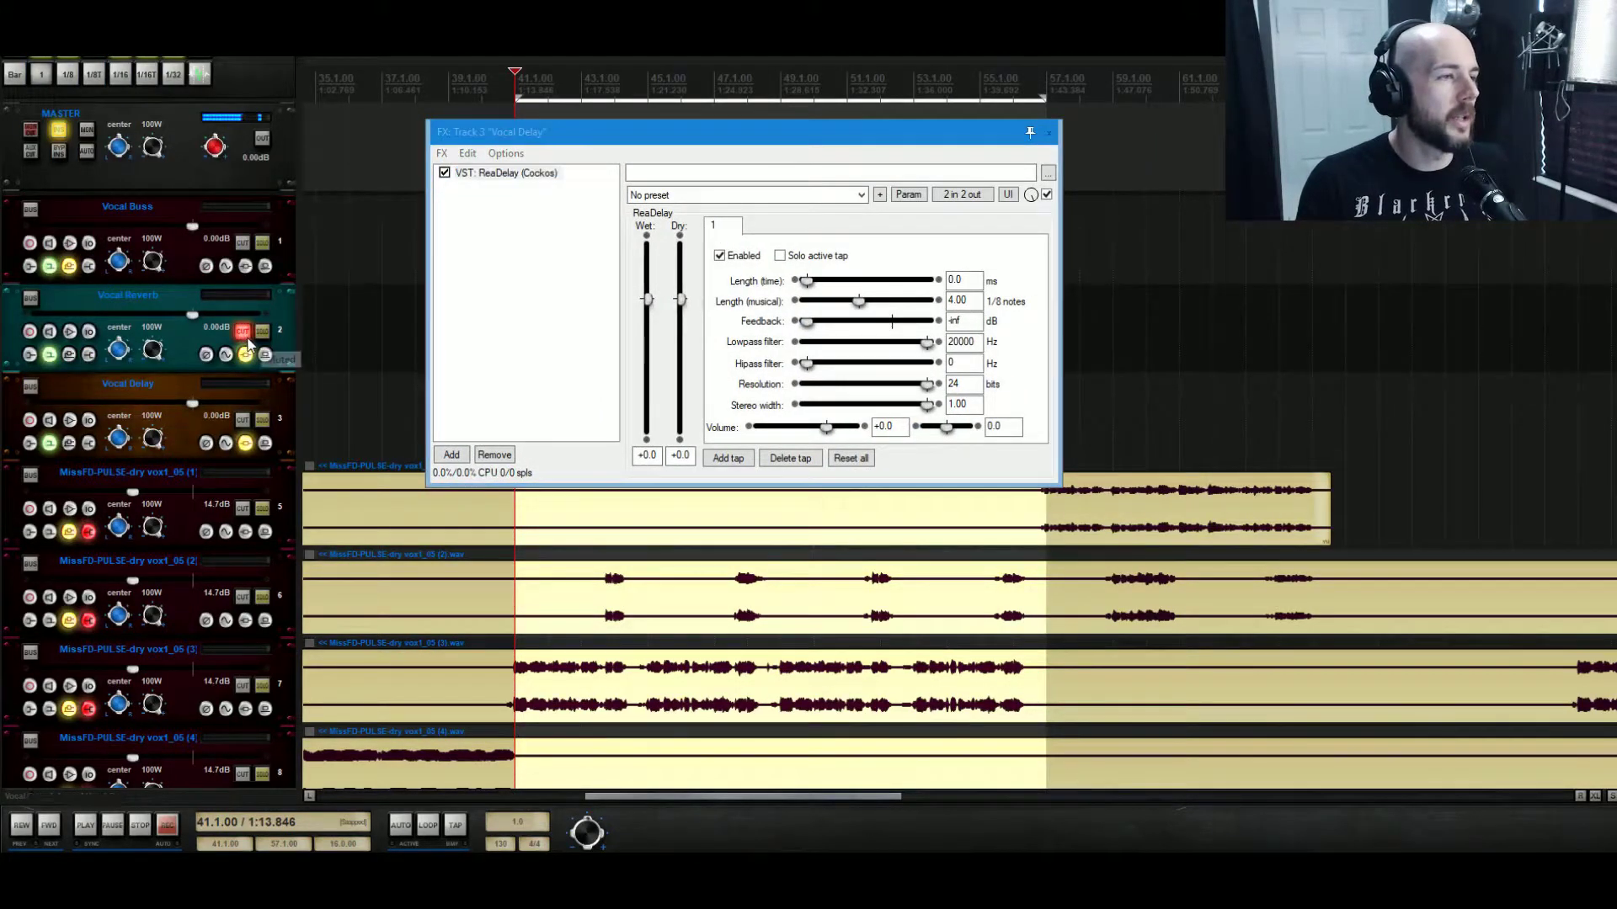
{"action": "left_click", "coordinate": [69, 268]}
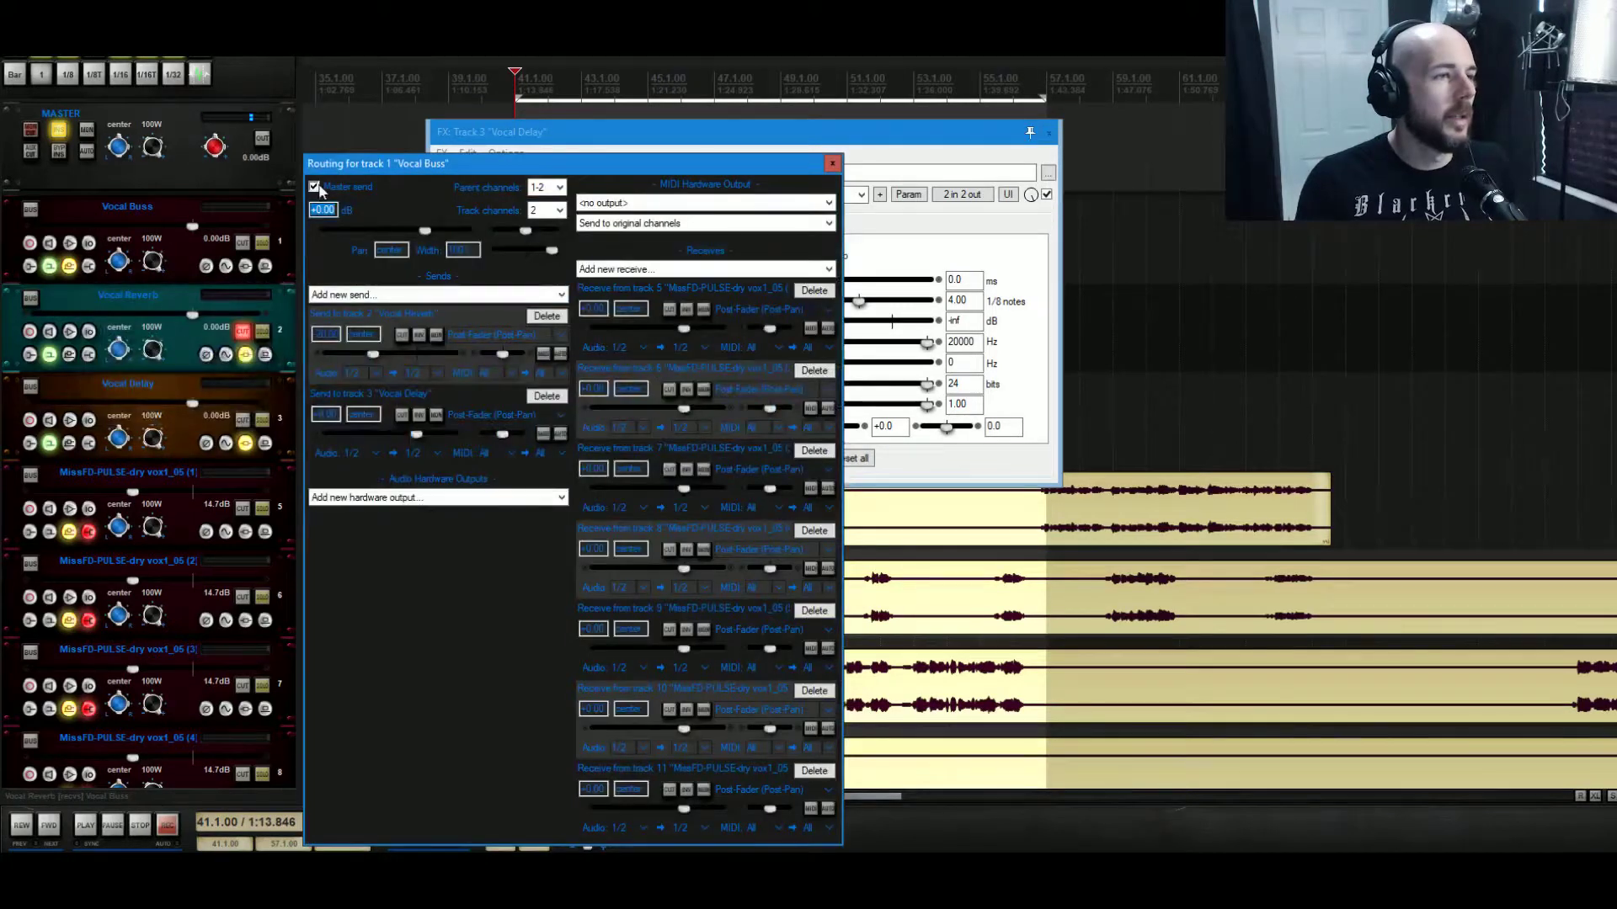
{"action": "left_click", "coordinate": [832, 165]}
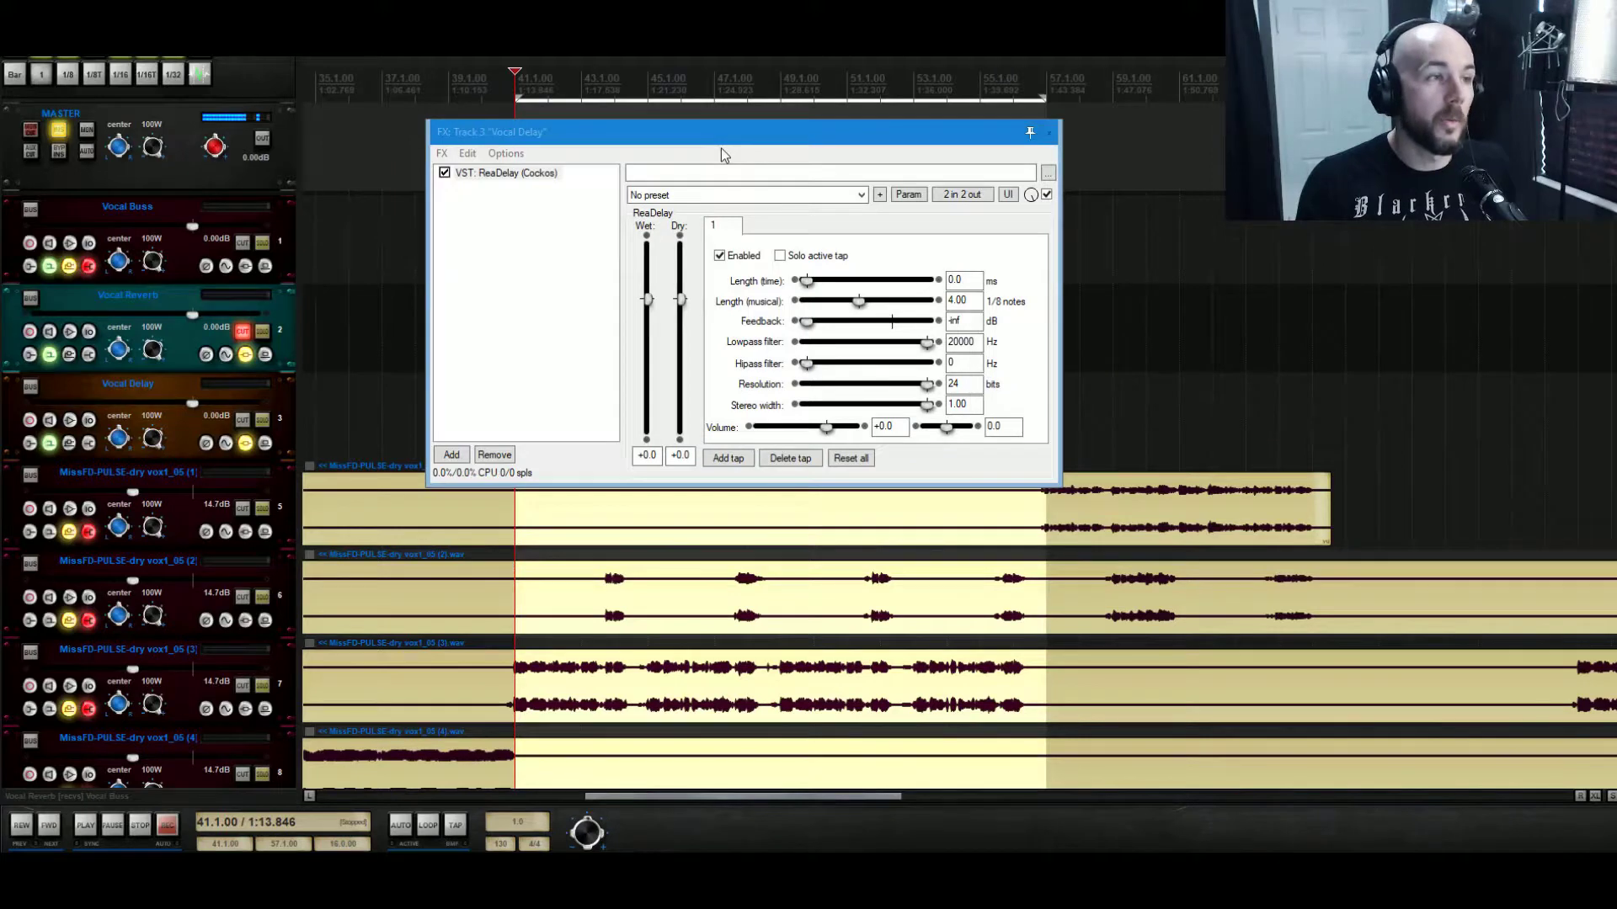
{"action": "key", "text": "space"}
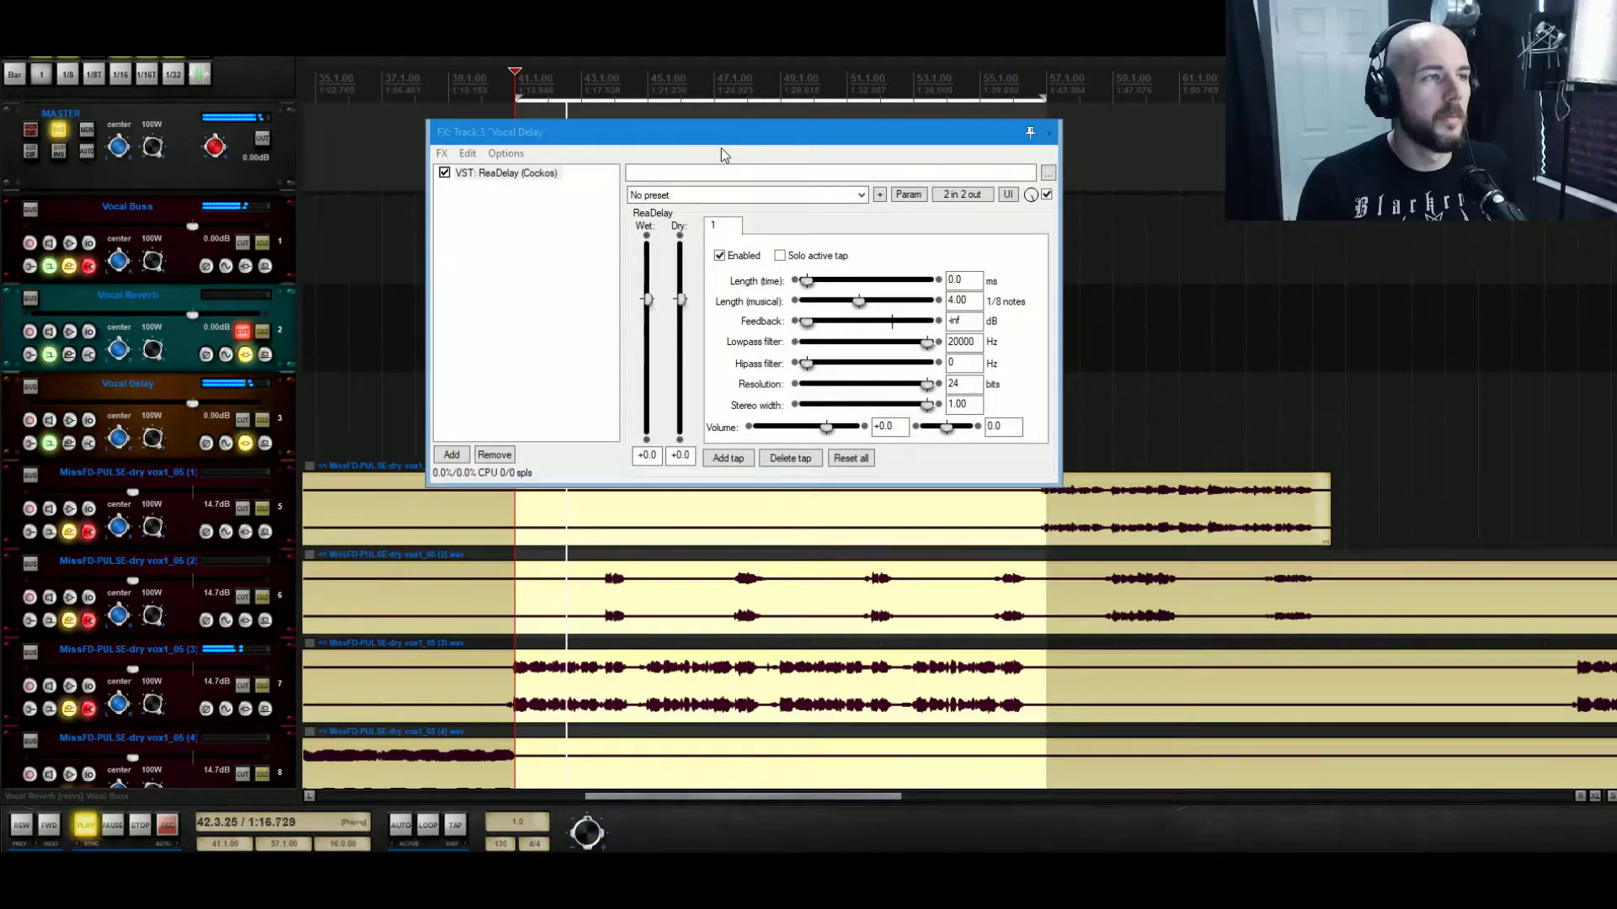
{"action": "key", "text": "space"}
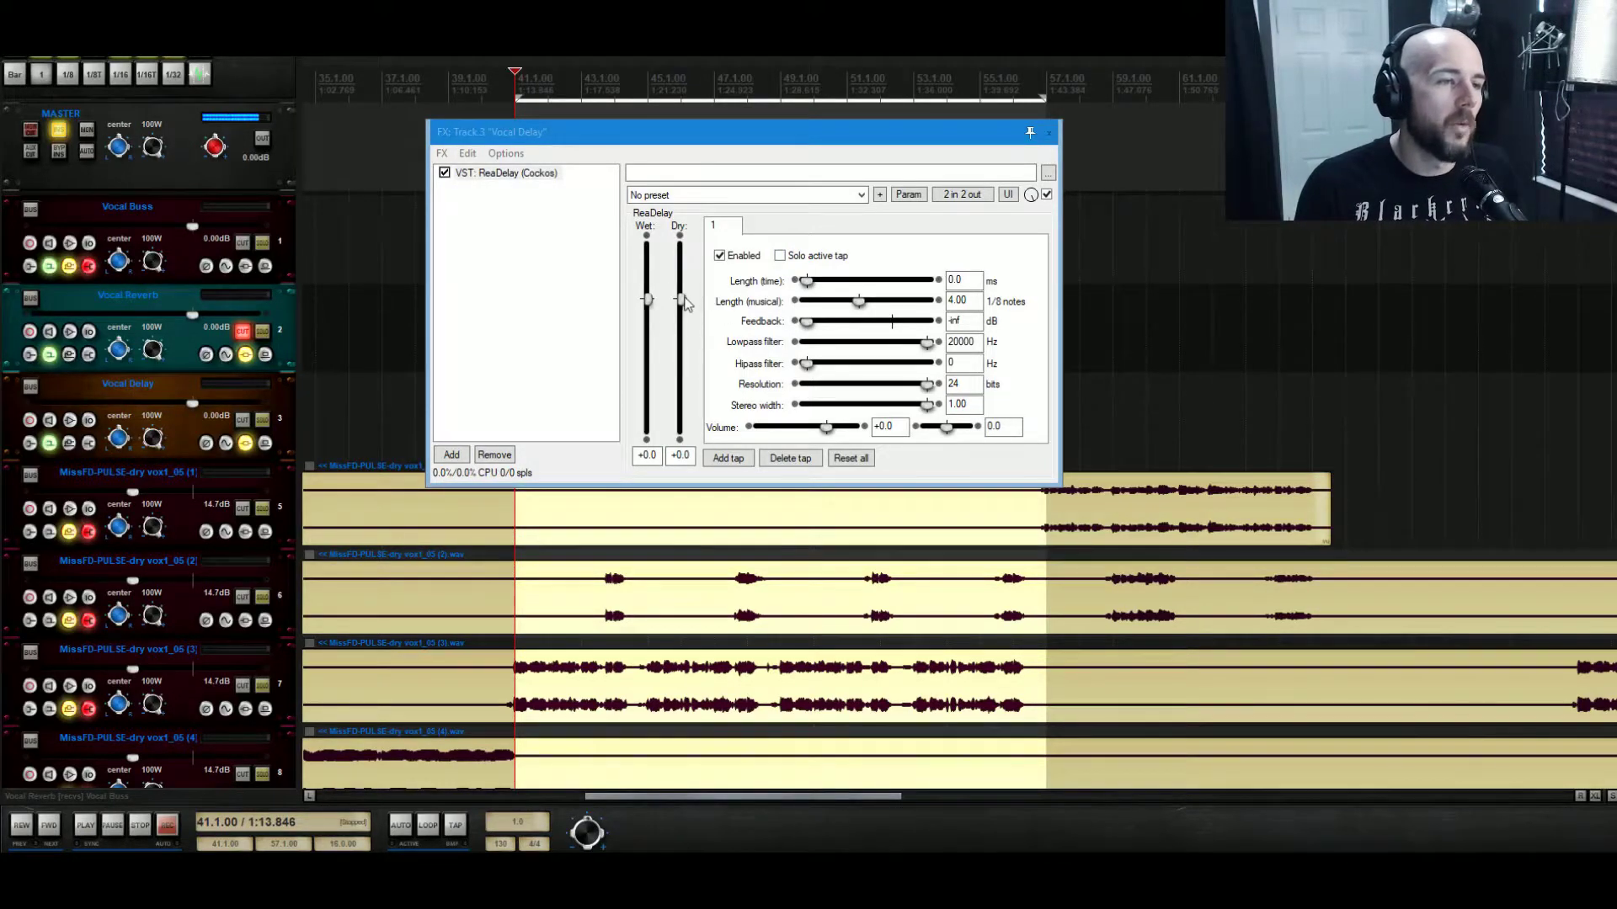
Turn ReaDelay's dry level down to -inf and audition the wet-only delay.
{"action": "left_click_drag", "start_coordinate": [680, 300], "coordinate": [682, 438]}
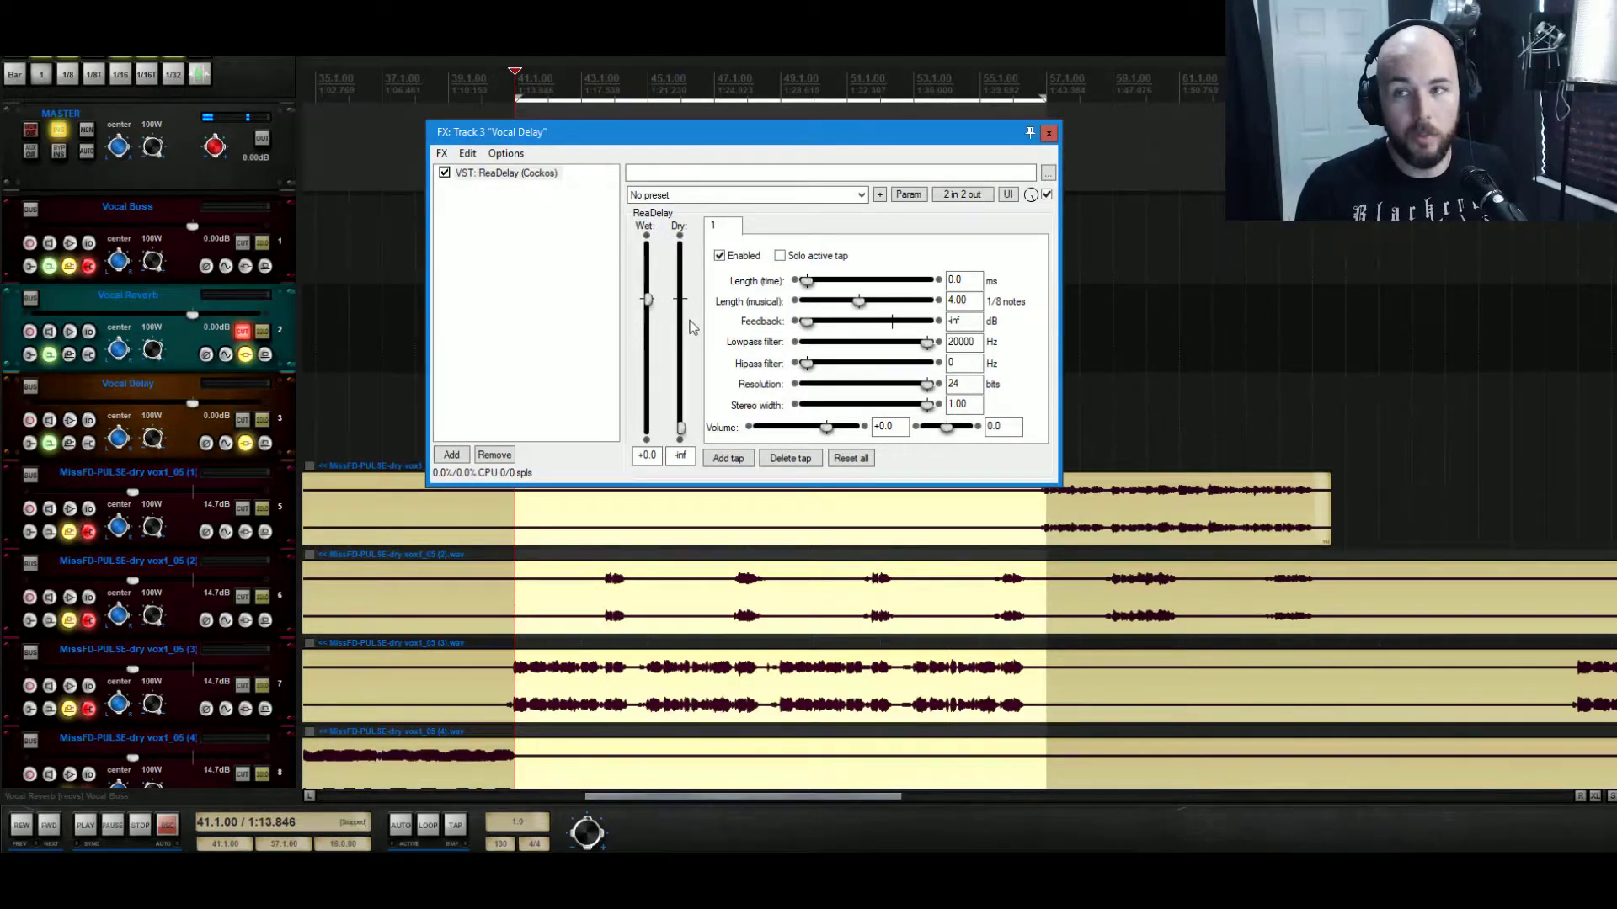
{"action": "key", "text": "space"}
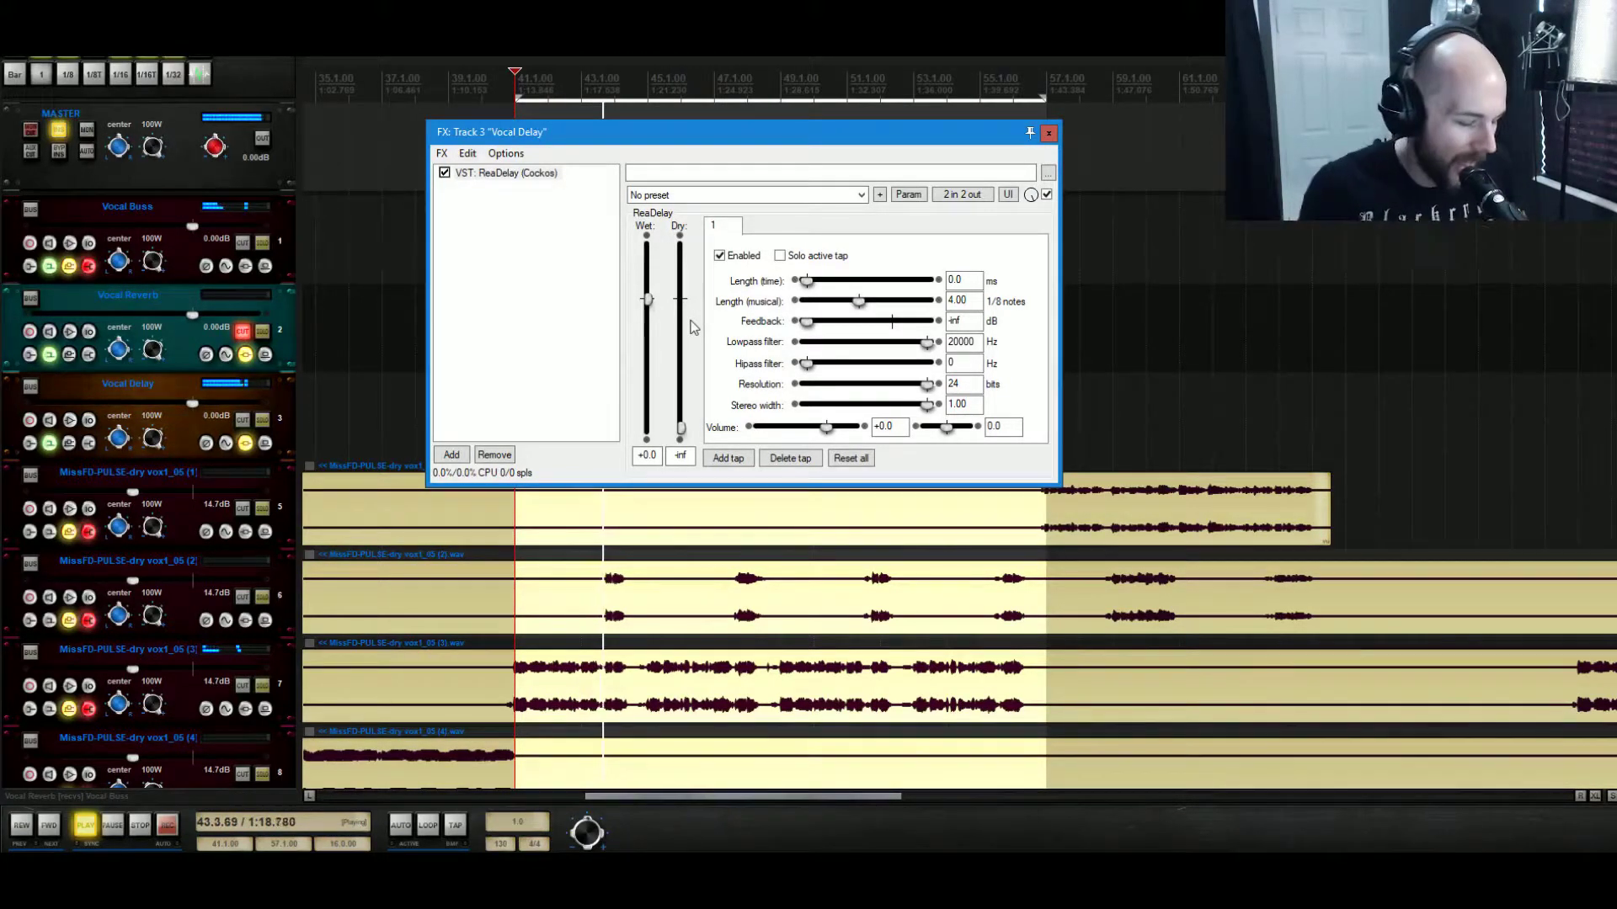
{"action": "key", "text": "space"}
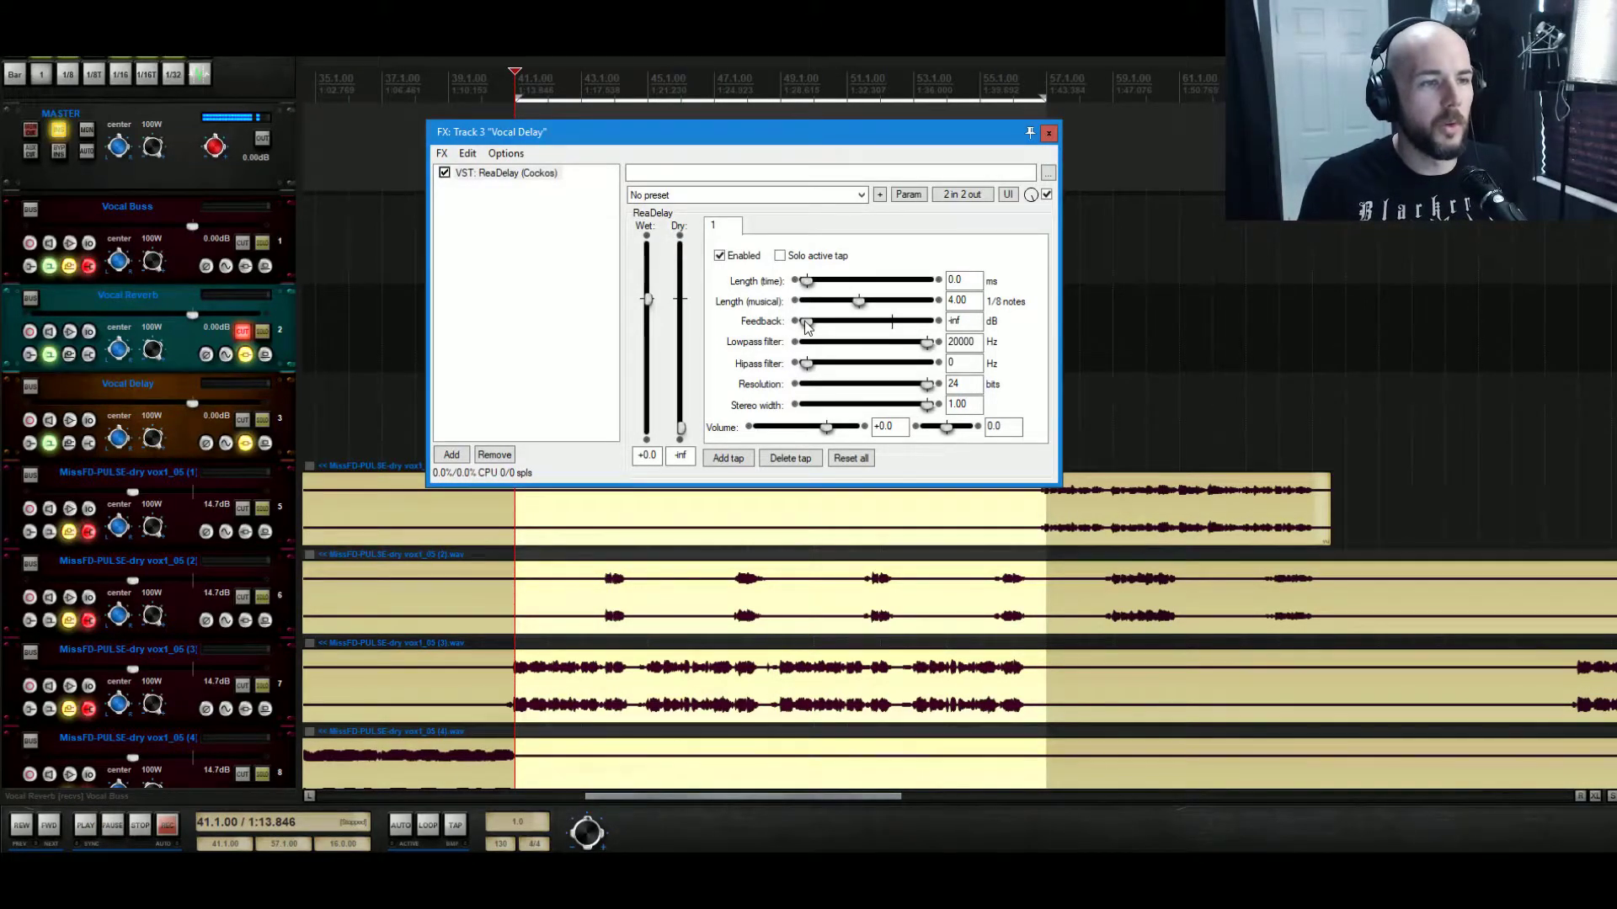
Raise the delay feedback from -inf to -10 dB while listening to playback.
{"action": "key", "text": "space"}
{"action": "left_click_drag", "start_coordinate": [807, 322], "coordinate": [869, 325]}
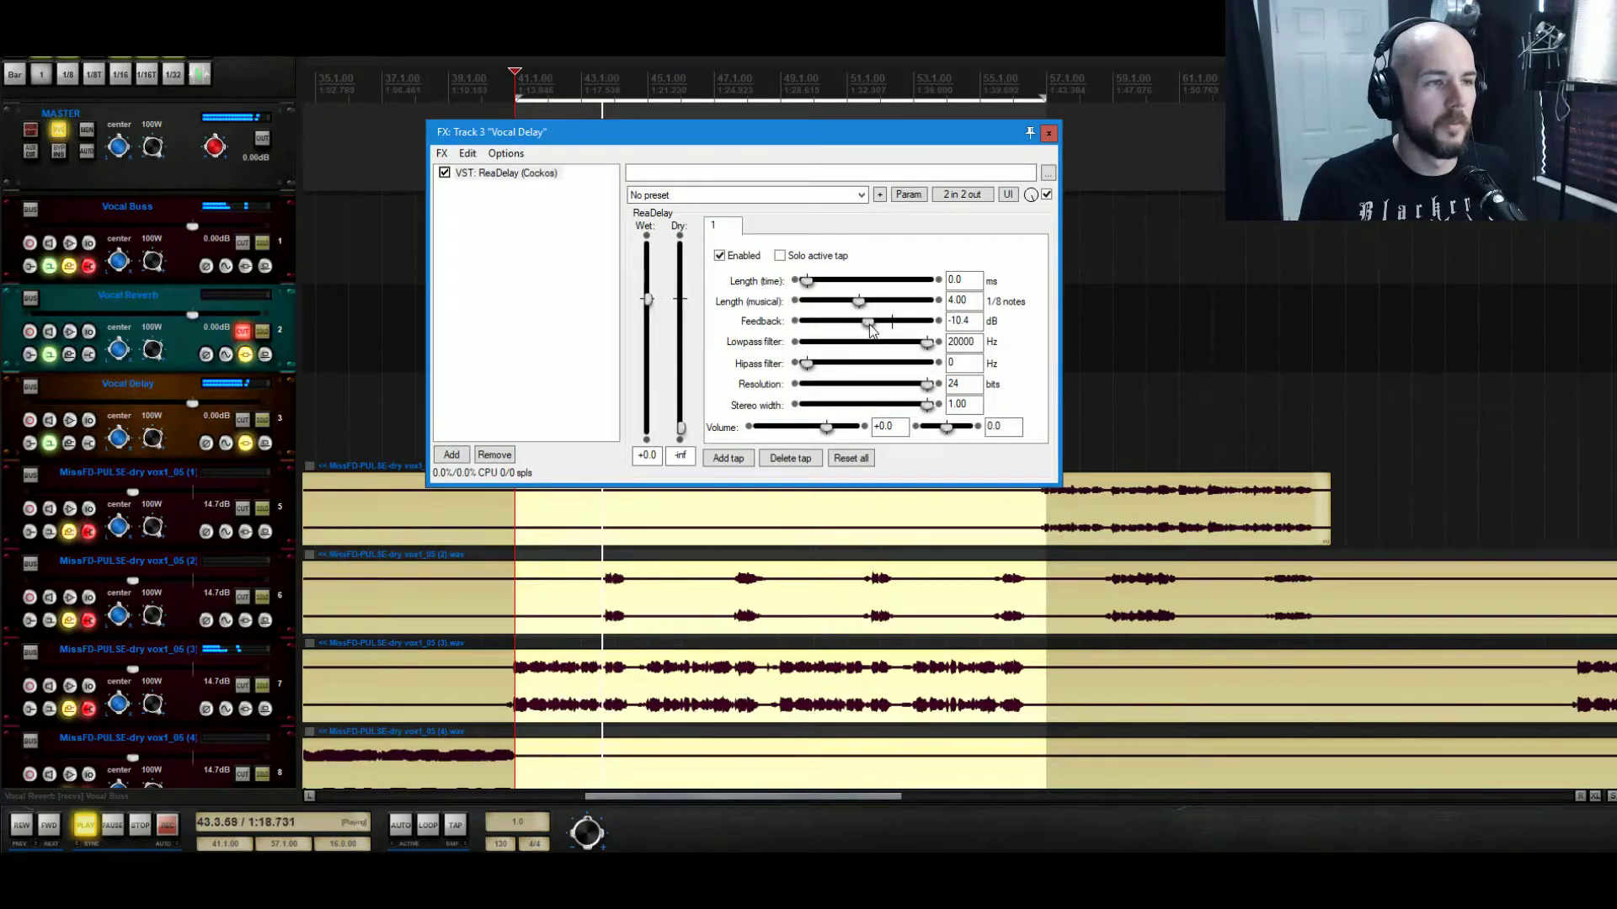
{"action": "key", "text": "space"}
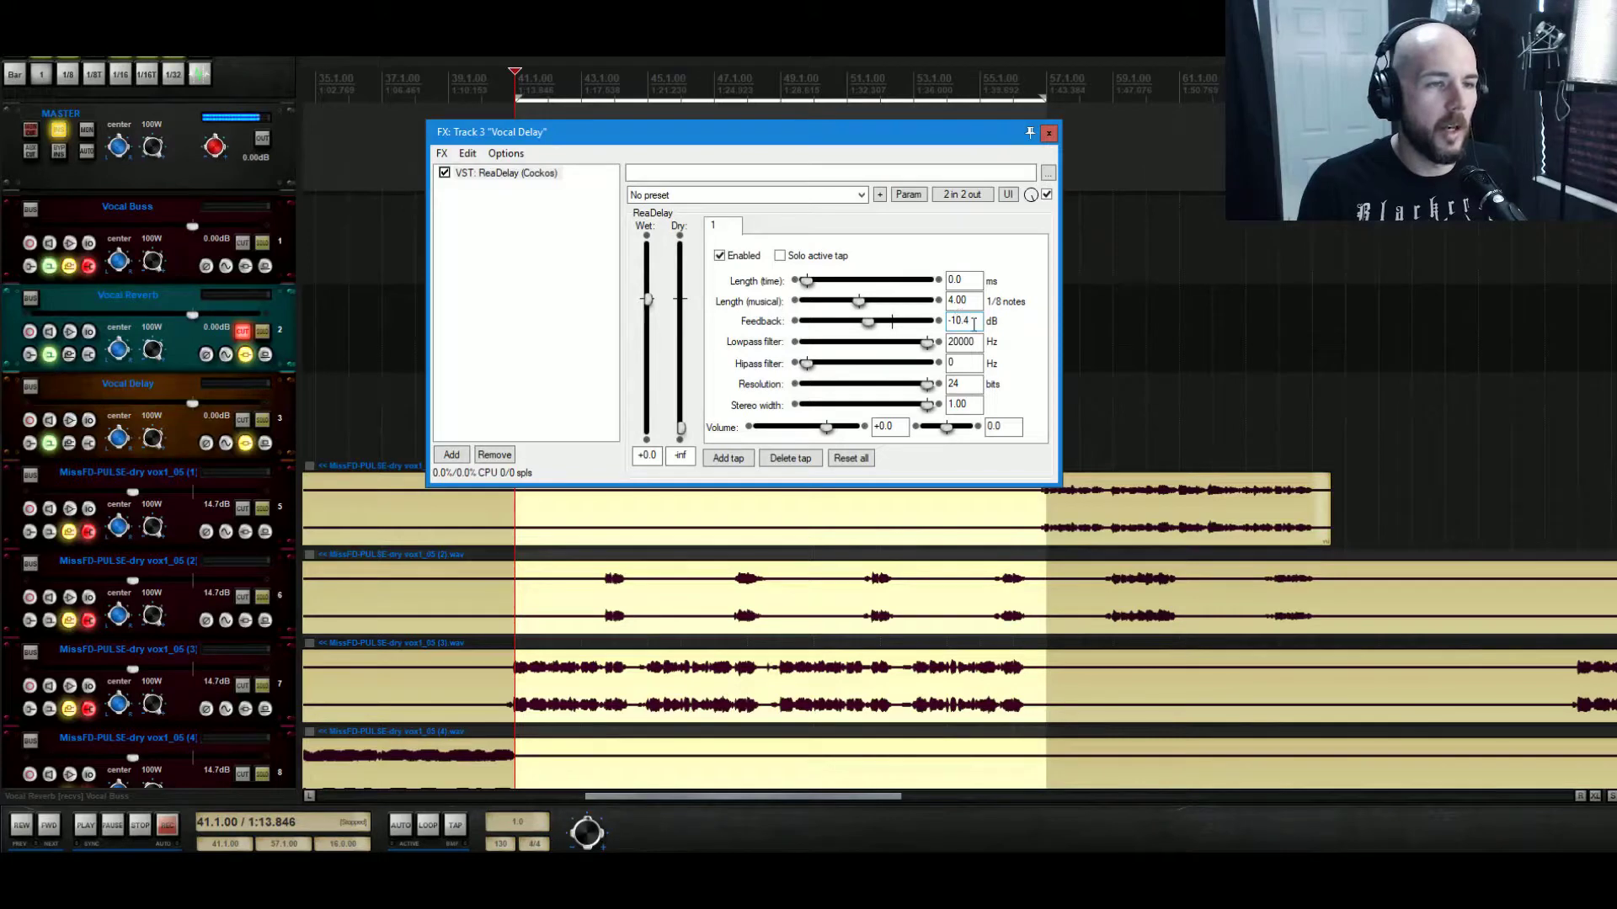
{"action": "key", "text": "BackSpace"}
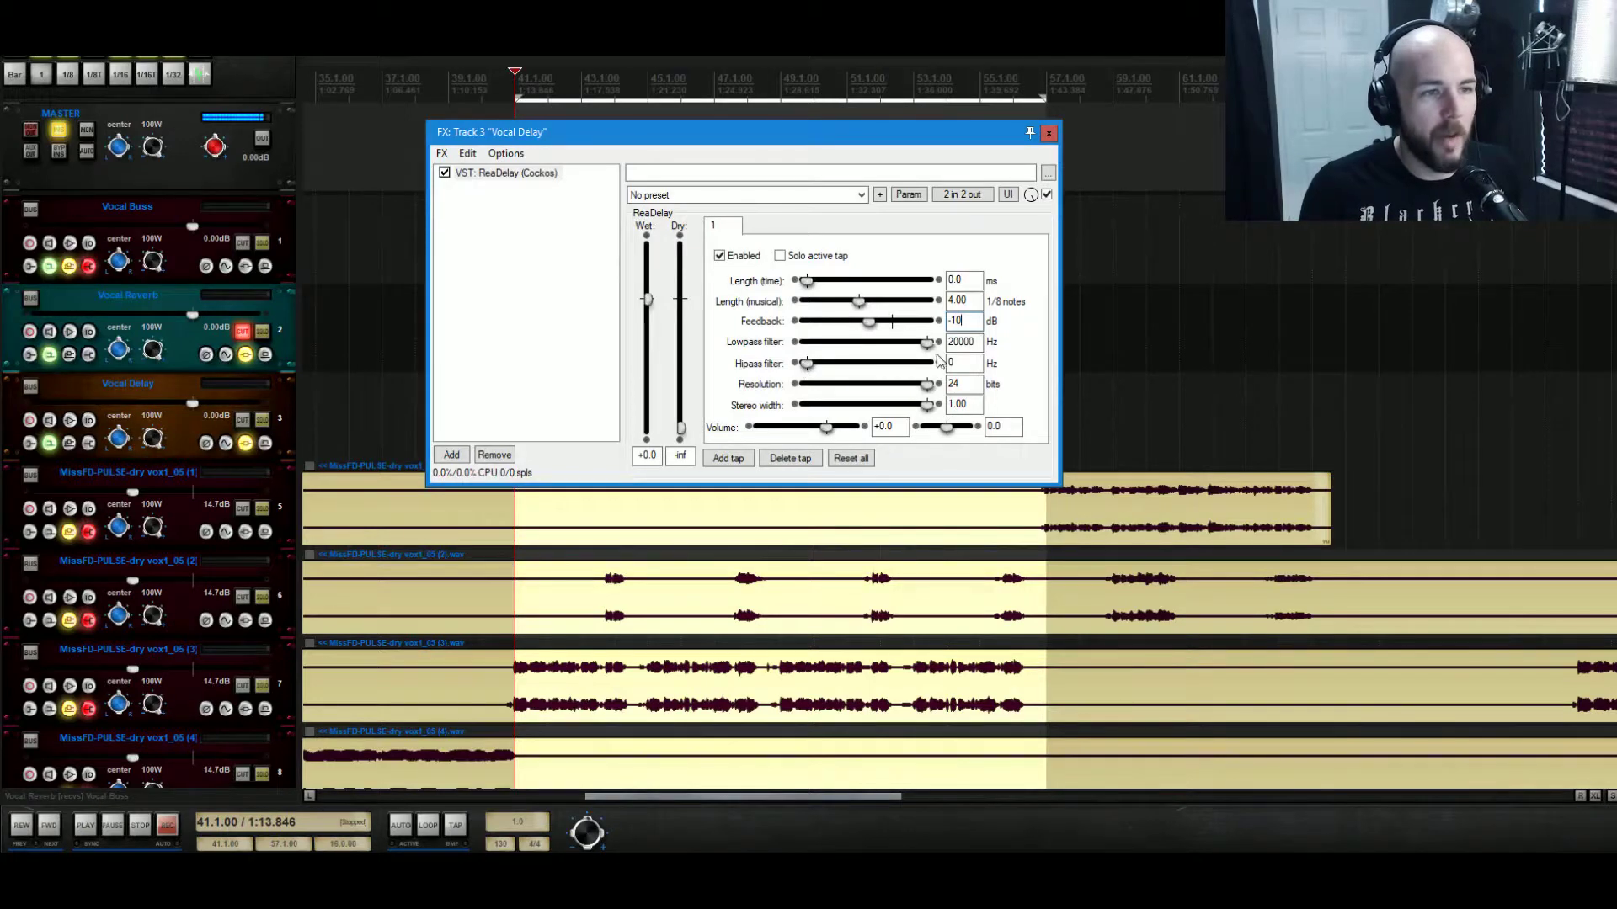
Lower ReaDelay's lowpass cutoff from 20000 Hz to 6728 Hz while auditioning playback.
{"action": "left_click_drag", "start_coordinate": [926, 351], "coordinate": [878, 343]}
{"action": "key", "text": "space"}
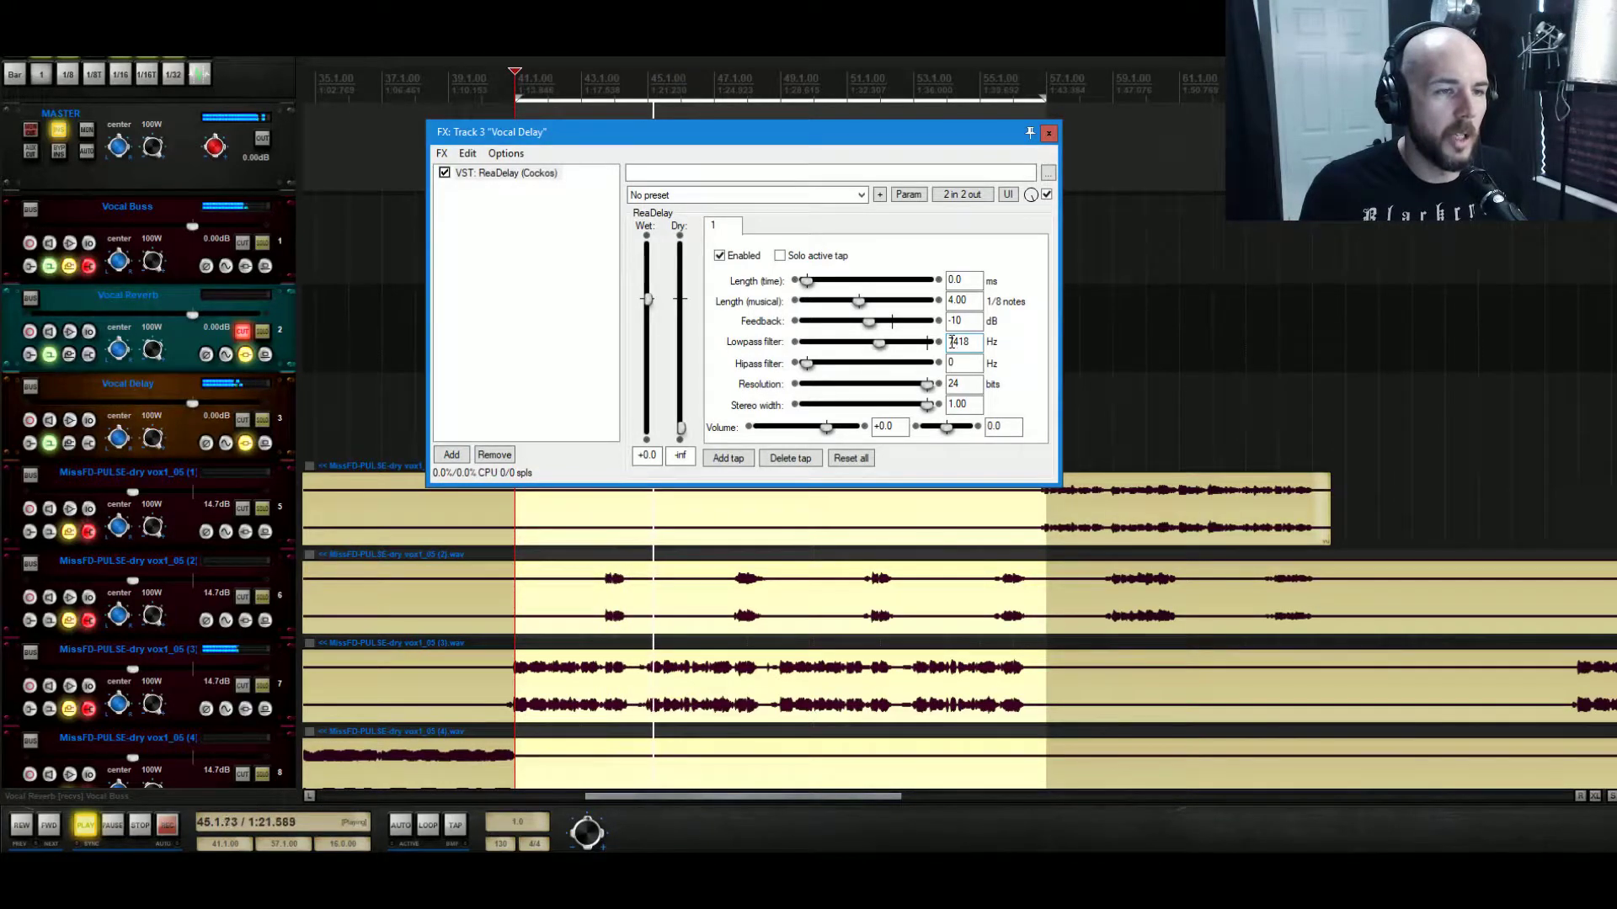
{"action": "left_click_drag", "start_coordinate": [876, 343], "coordinate": [873, 343]}
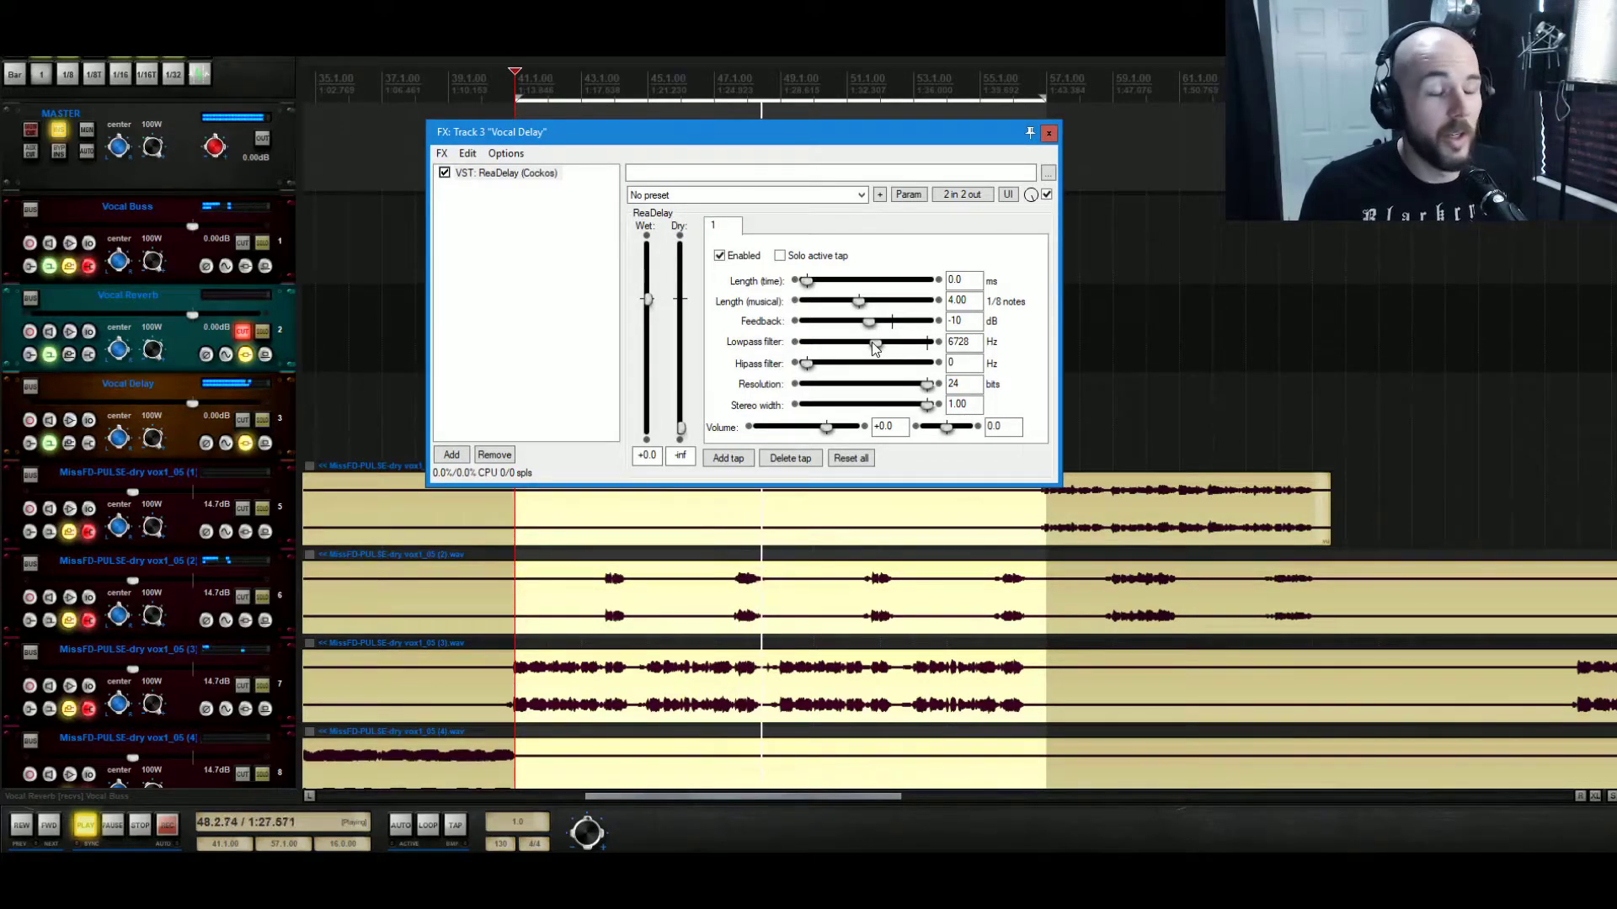
{"action": "key", "text": "space"}
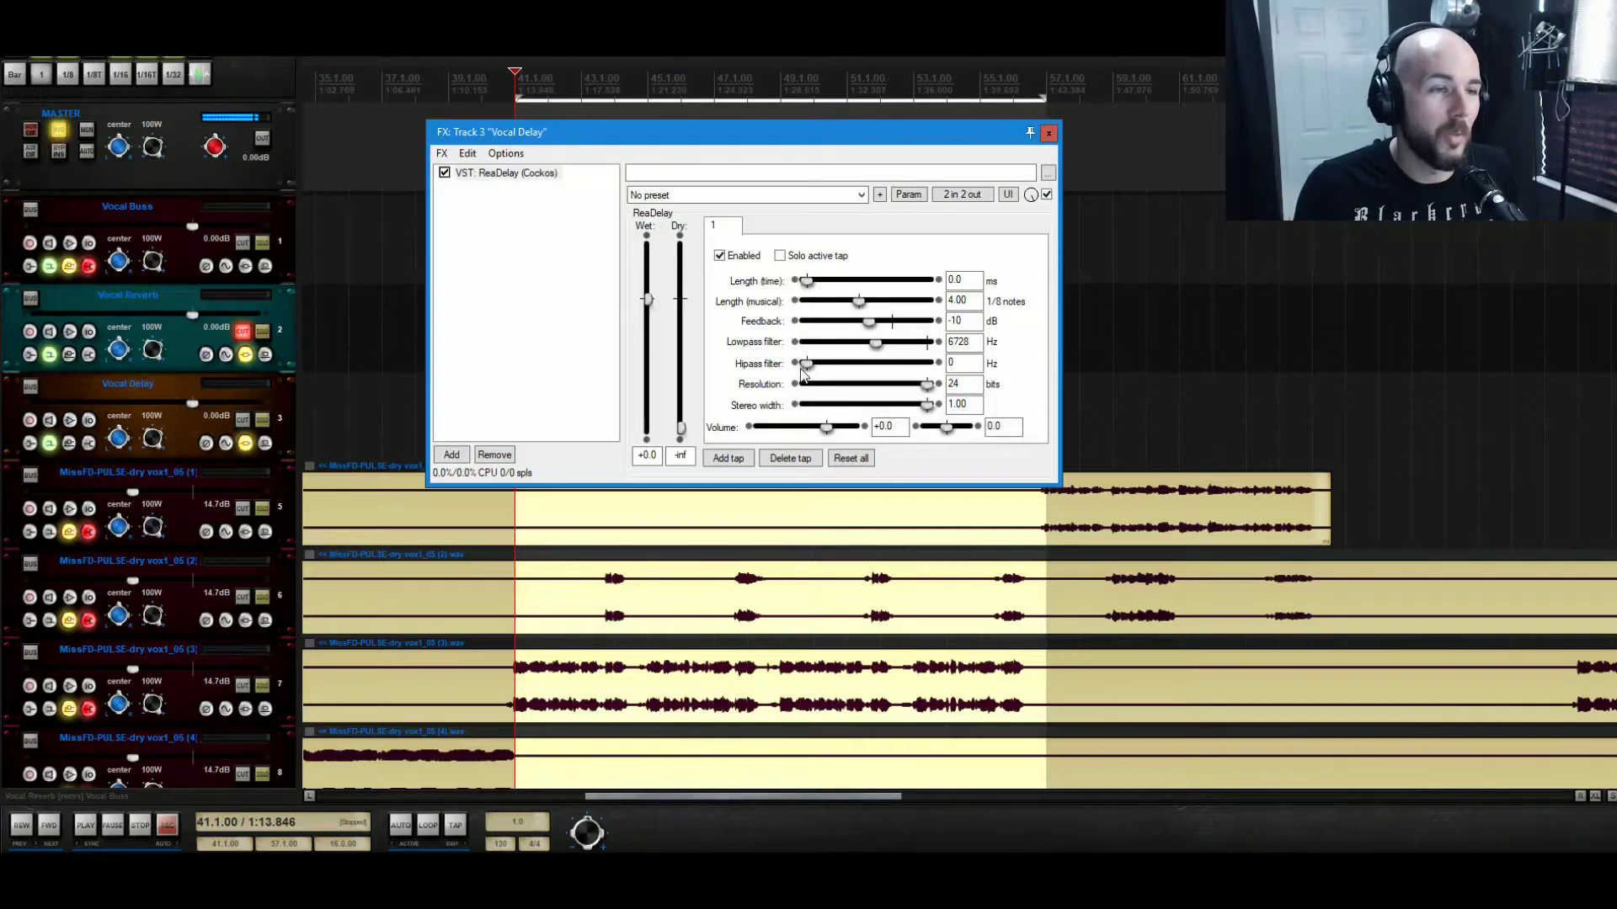
Raise the hipass cutoff from 0 Hz, settling on 166 Hz while listening to playback.
{"action": "left_click", "coordinate": [809, 367]}
{"action": "key", "text": "space"}
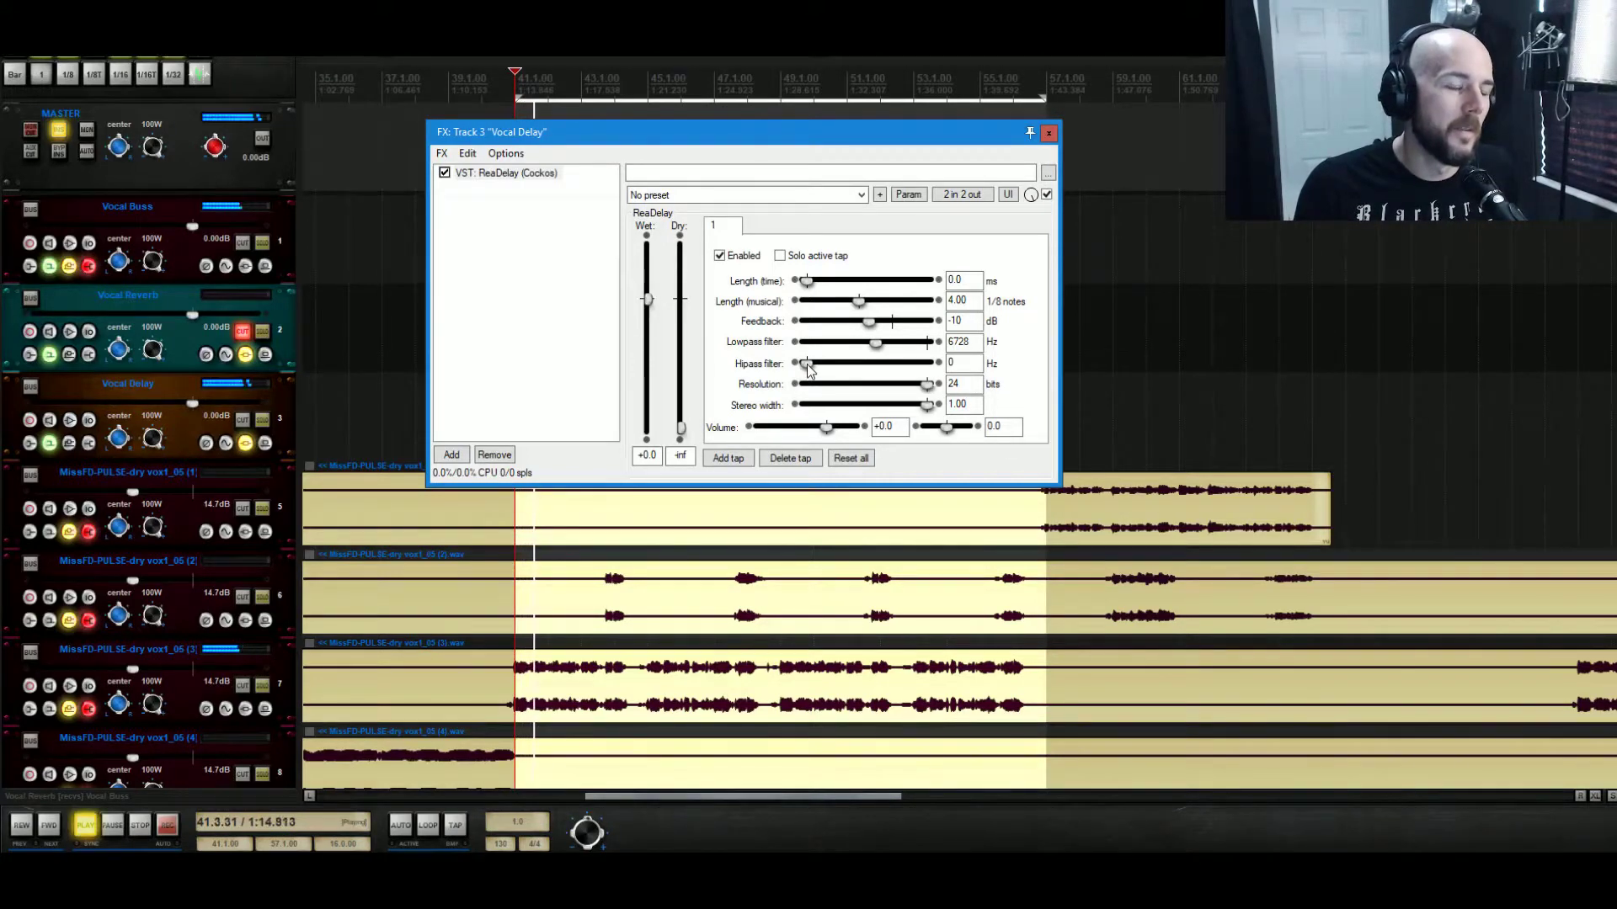
{"action": "left_click_drag", "start_coordinate": [808, 367], "coordinate": [838, 371]}
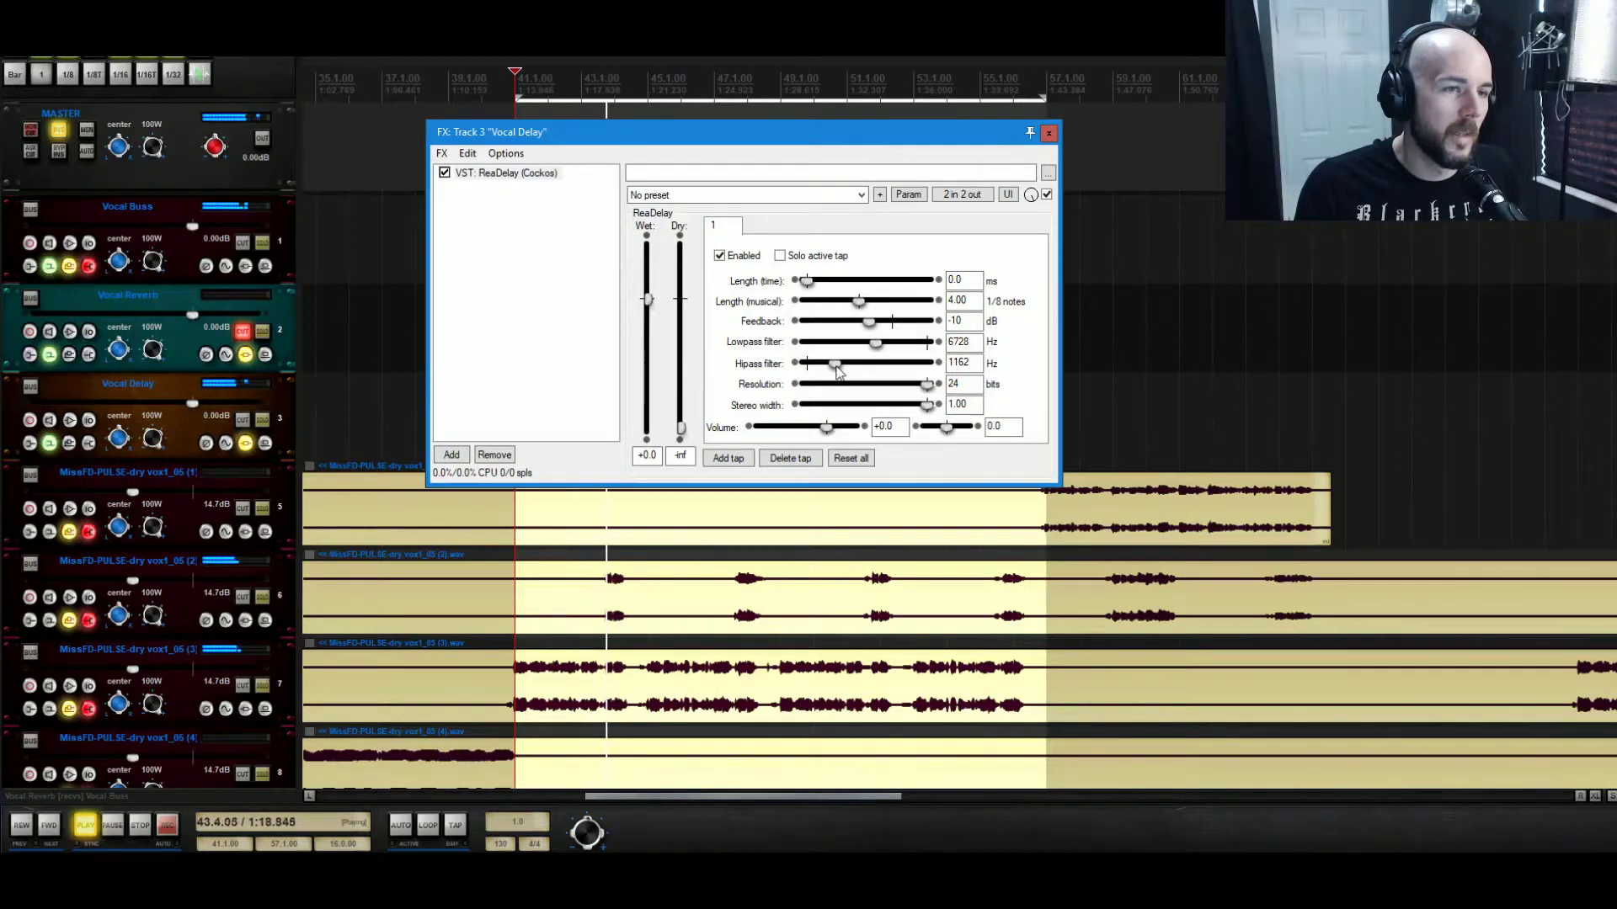
{"action": "left_click_drag", "start_coordinate": [837, 369], "coordinate": [819, 374]}
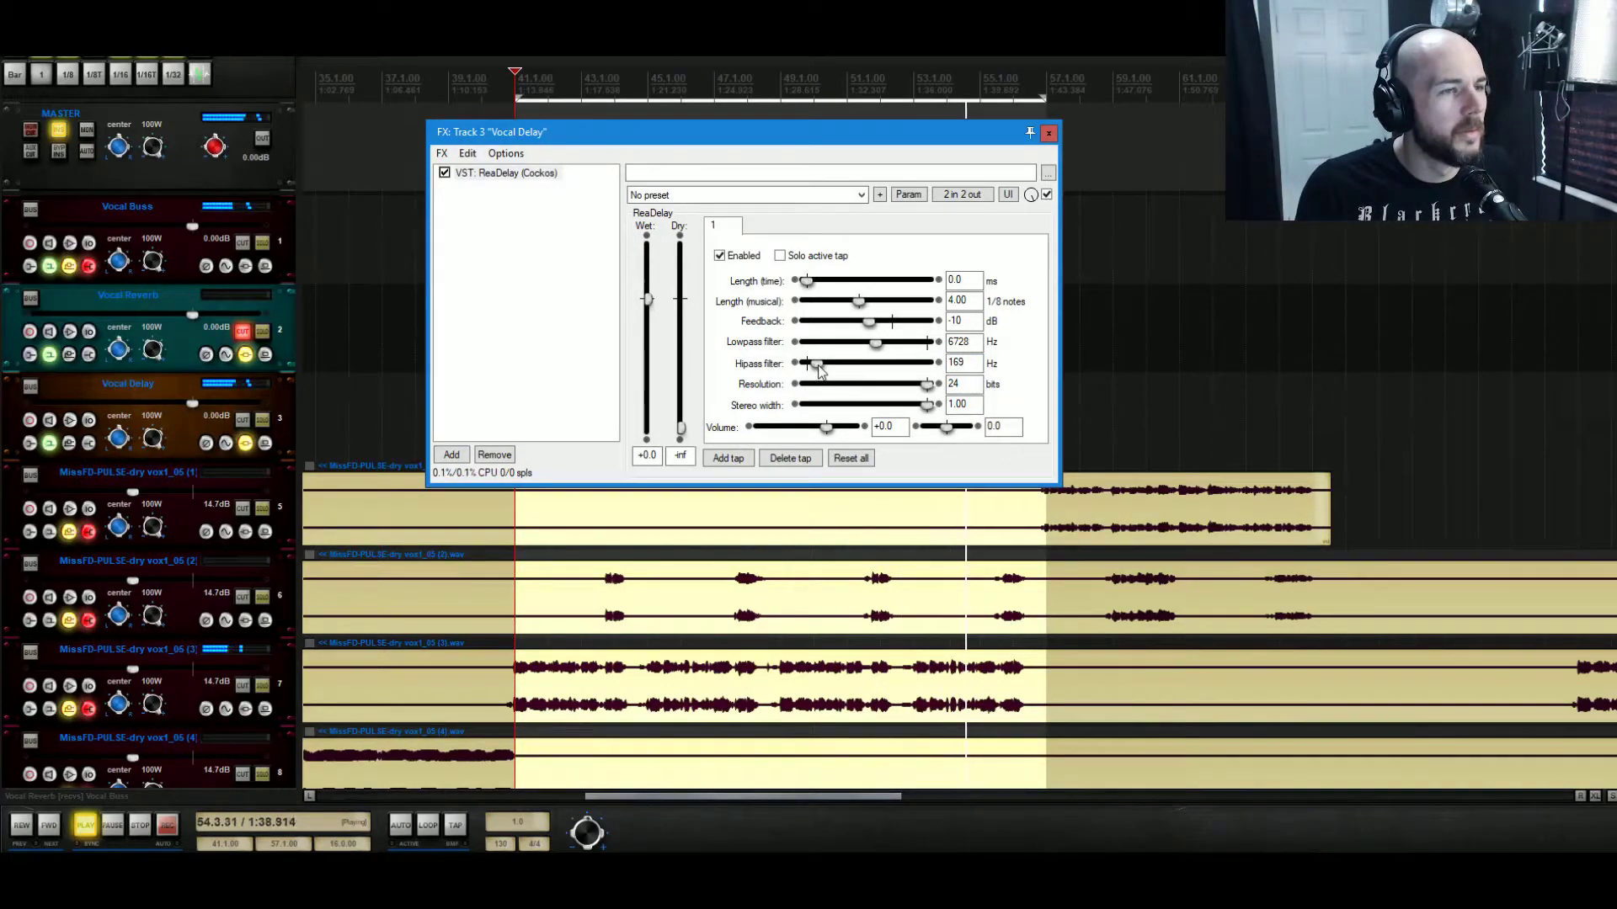
{"action": "left_click_drag", "start_coordinate": [818, 368], "coordinate": [817, 370]}
{"action": "key", "text": "space"}
{"action": "key", "text": "space"}
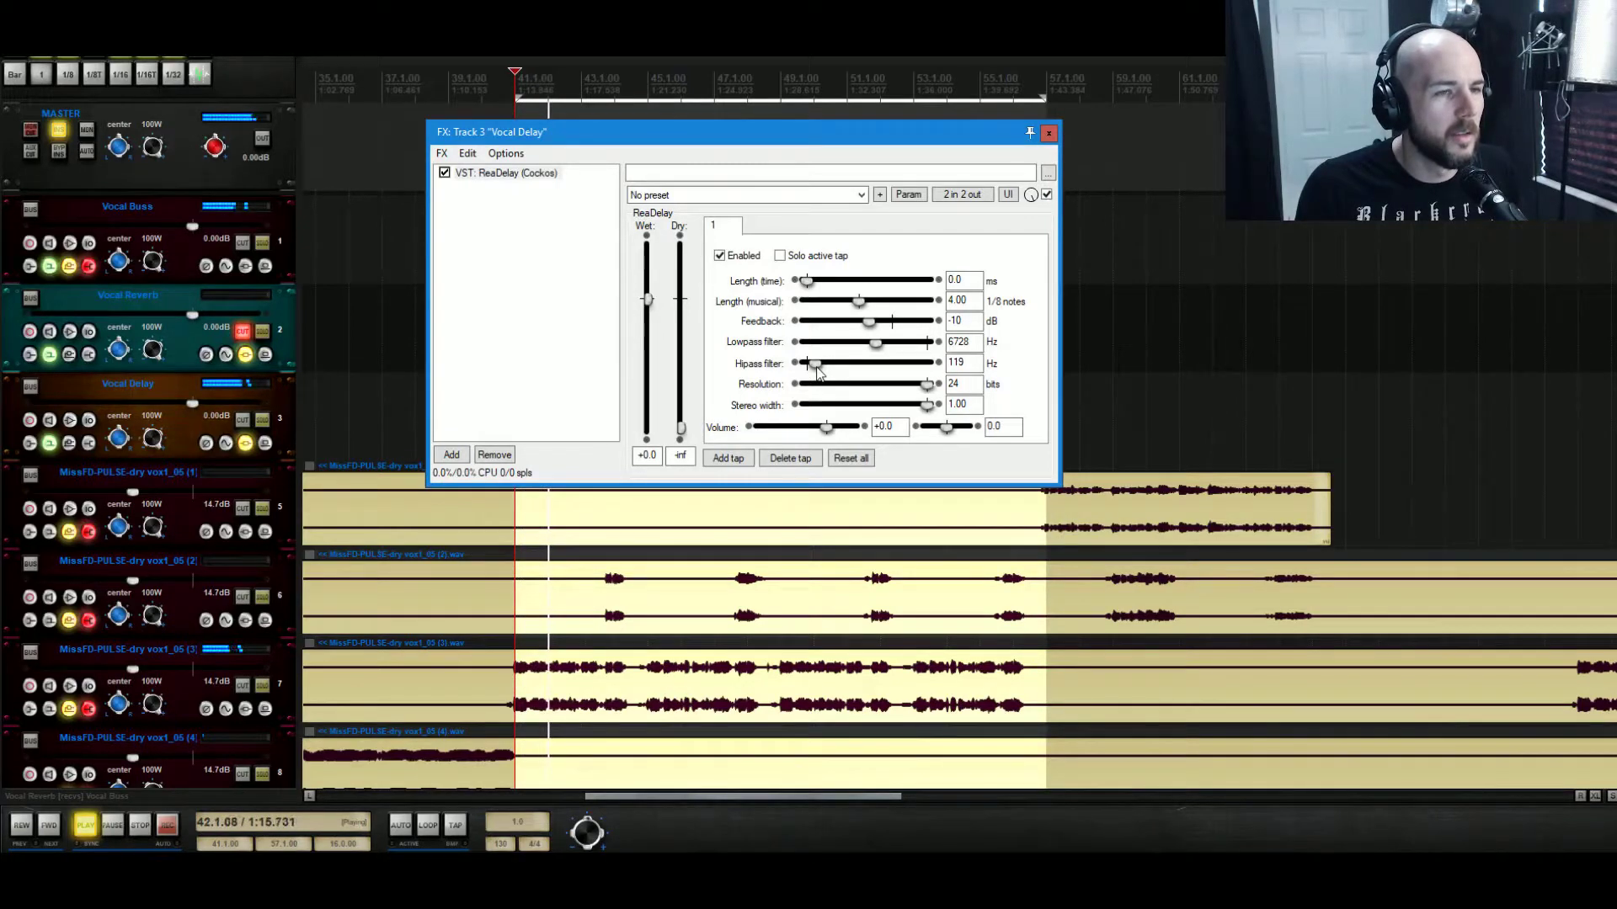
{"action": "left_click_drag", "start_coordinate": [817, 371], "coordinate": [819, 373]}
{"action": "key", "text": "space"}
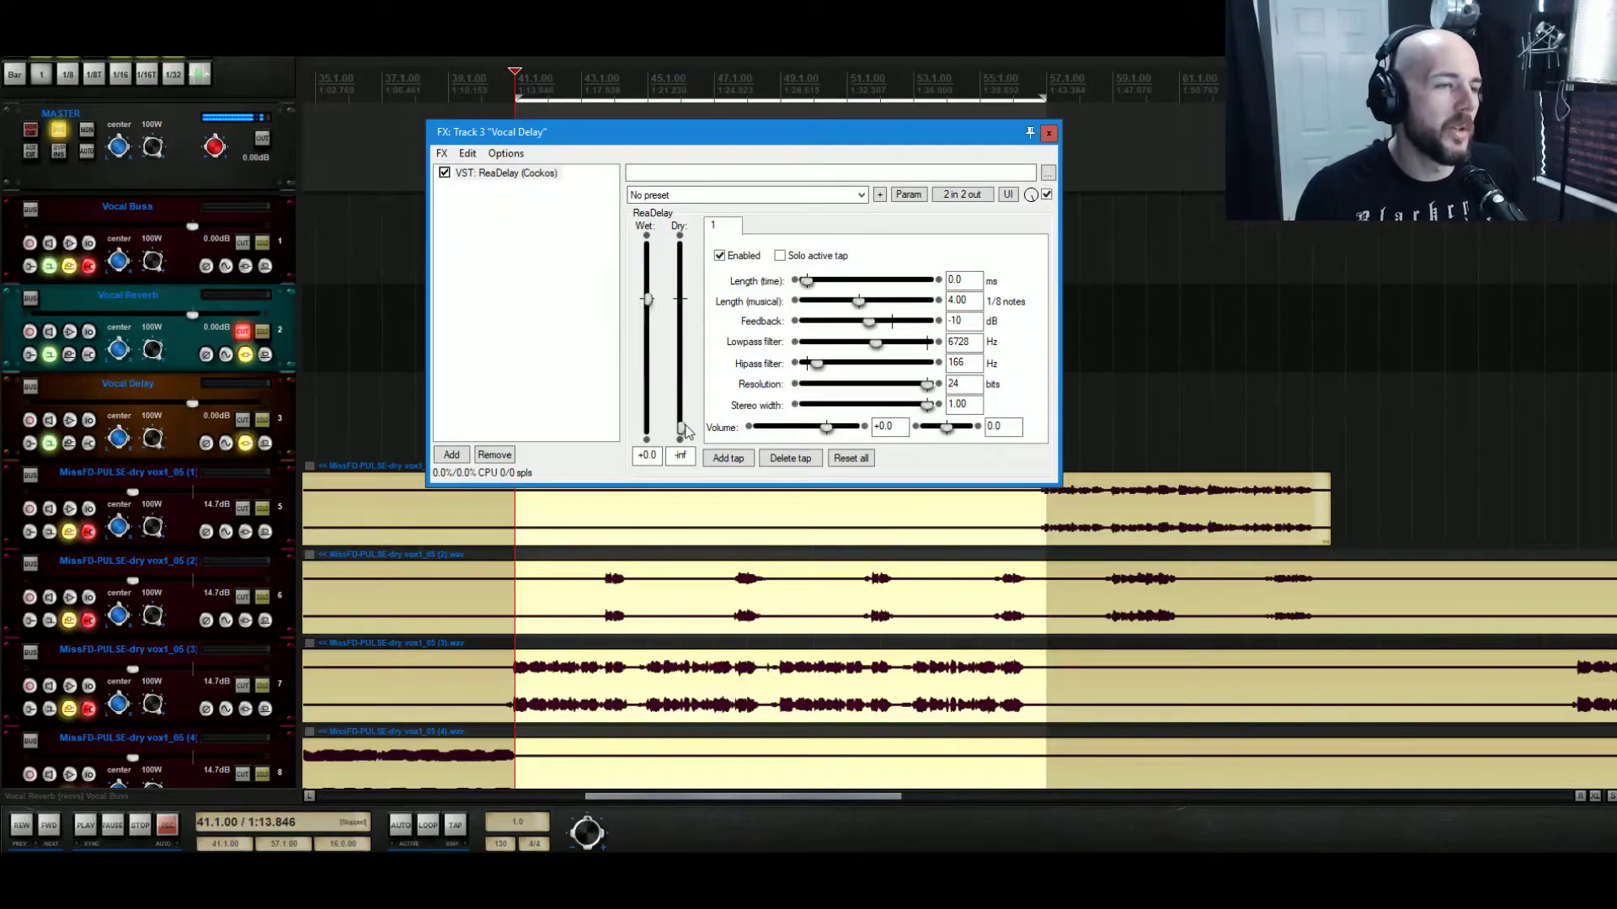
Add a second delay tap, compare wet/dry levels, then leave wet at +0.0 and dry at -inf.
{"action": "left_click_drag", "start_coordinate": [684, 430], "coordinate": [678, 328]}
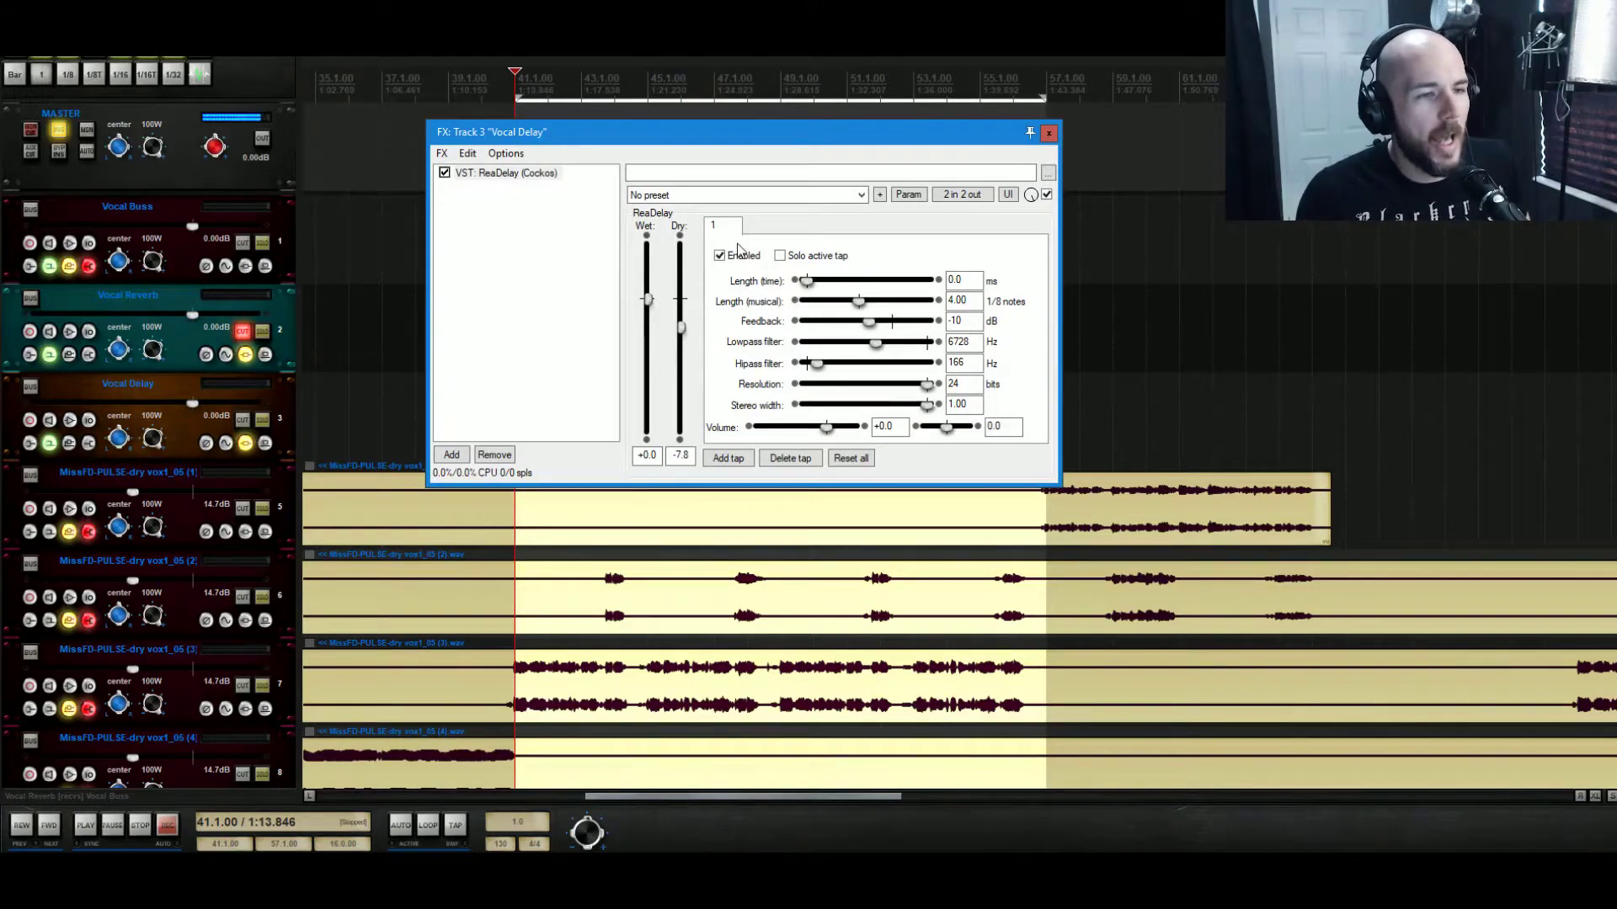
{"action": "left_click", "coordinate": [742, 463]}
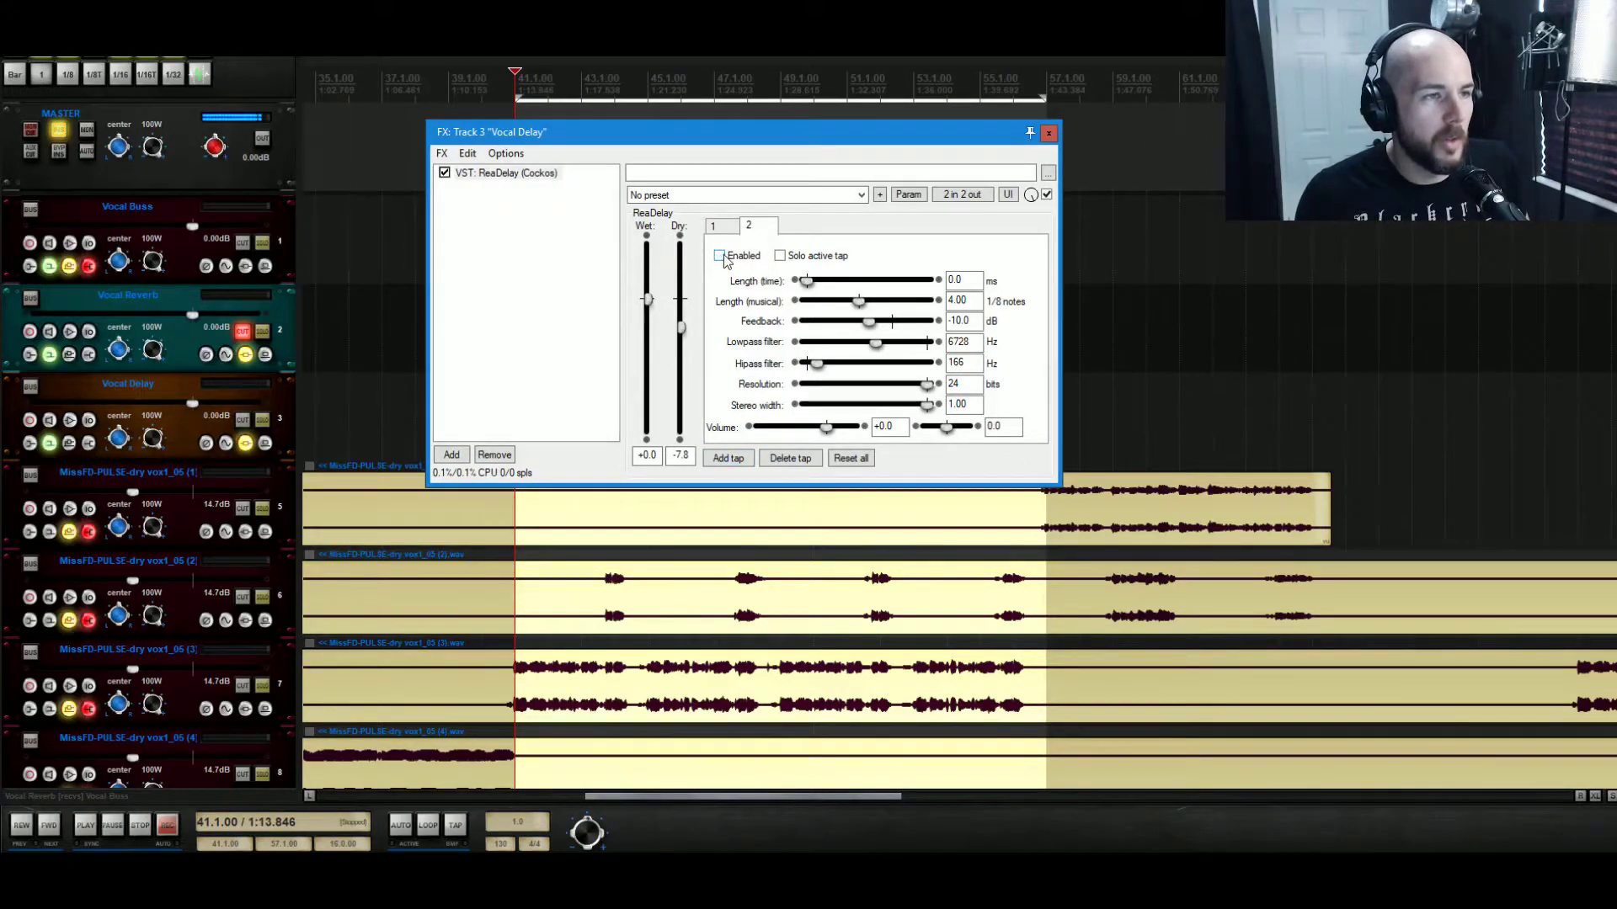
{"action": "key", "text": "space"}
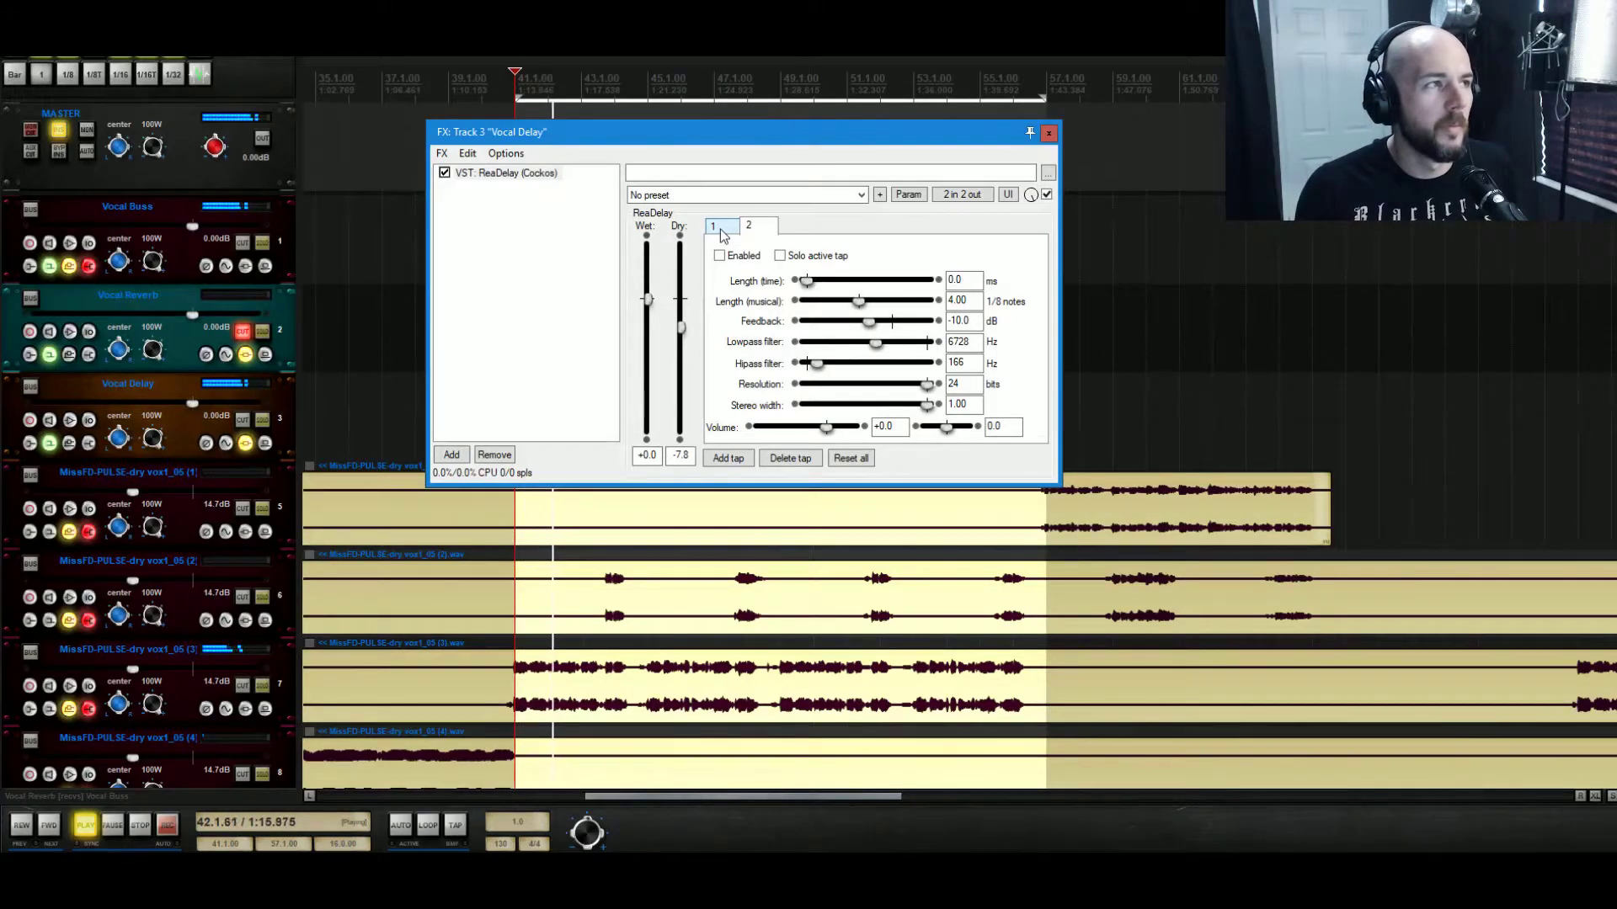
{"action": "left_click_drag", "start_coordinate": [680, 329], "coordinate": [647, 347]}
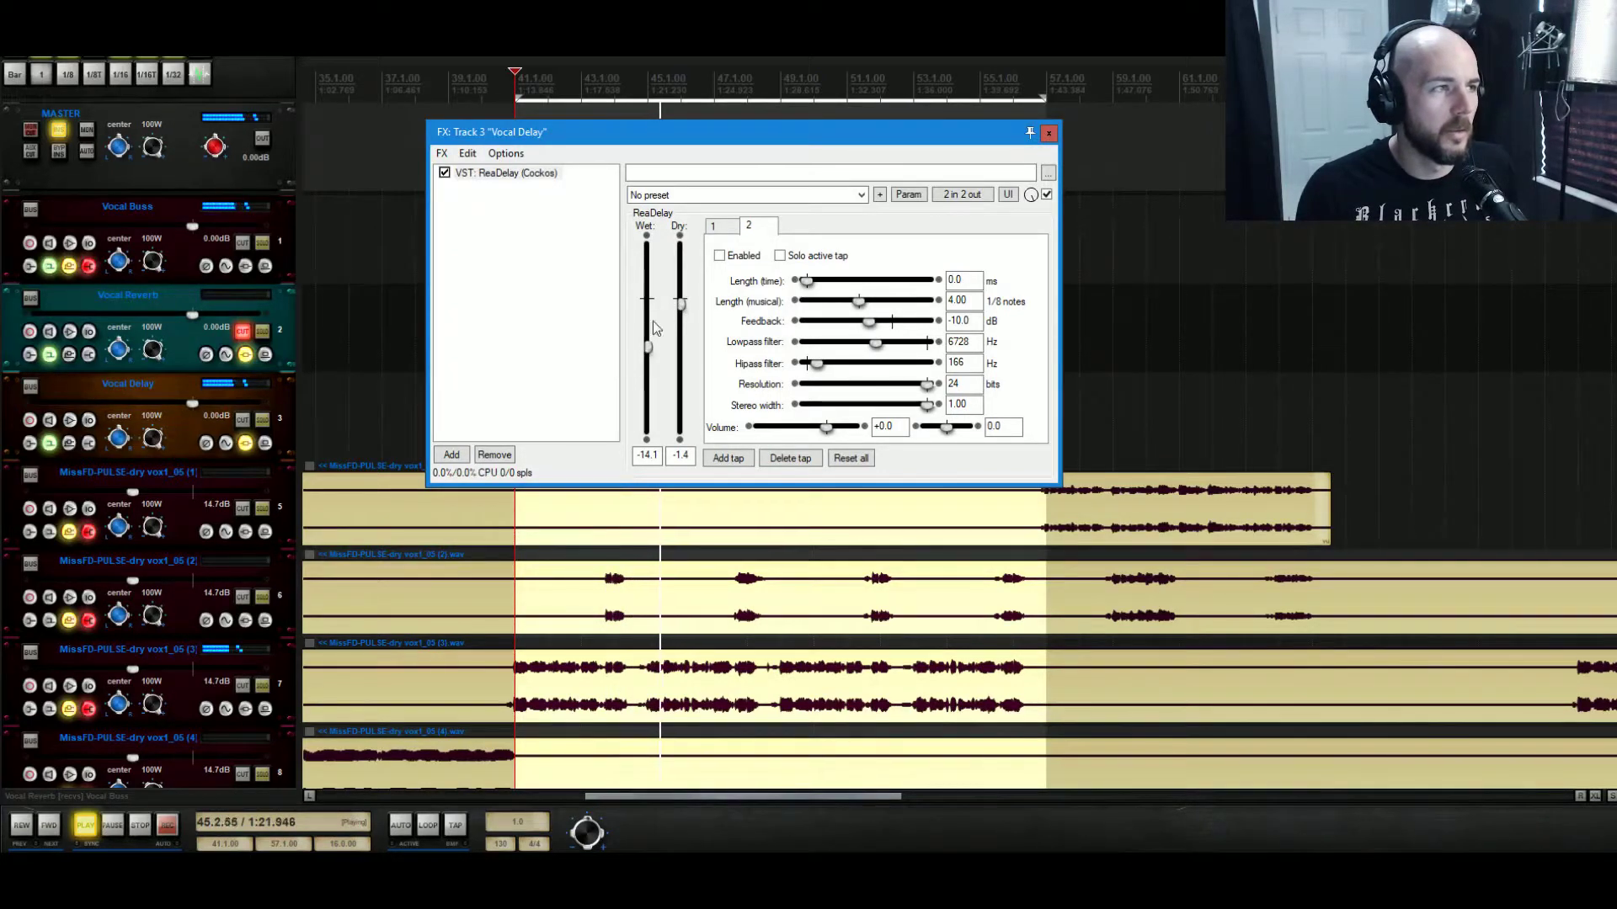
{"action": "left_click_drag", "start_coordinate": [650, 348], "coordinate": [653, 337]}
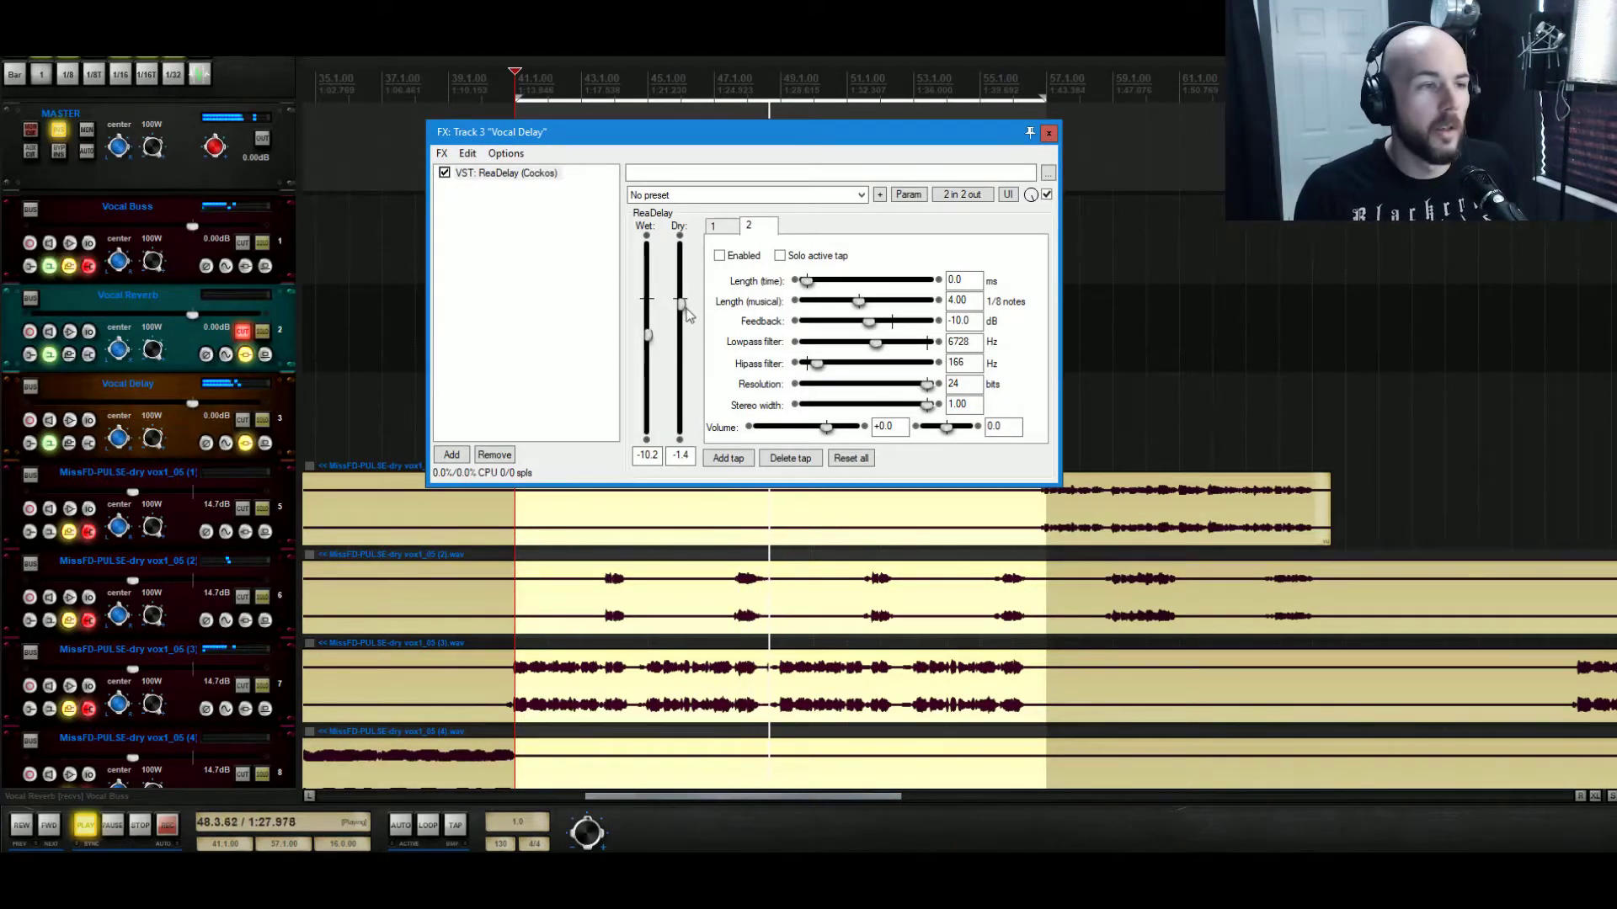
{"action": "key", "text": "space"}
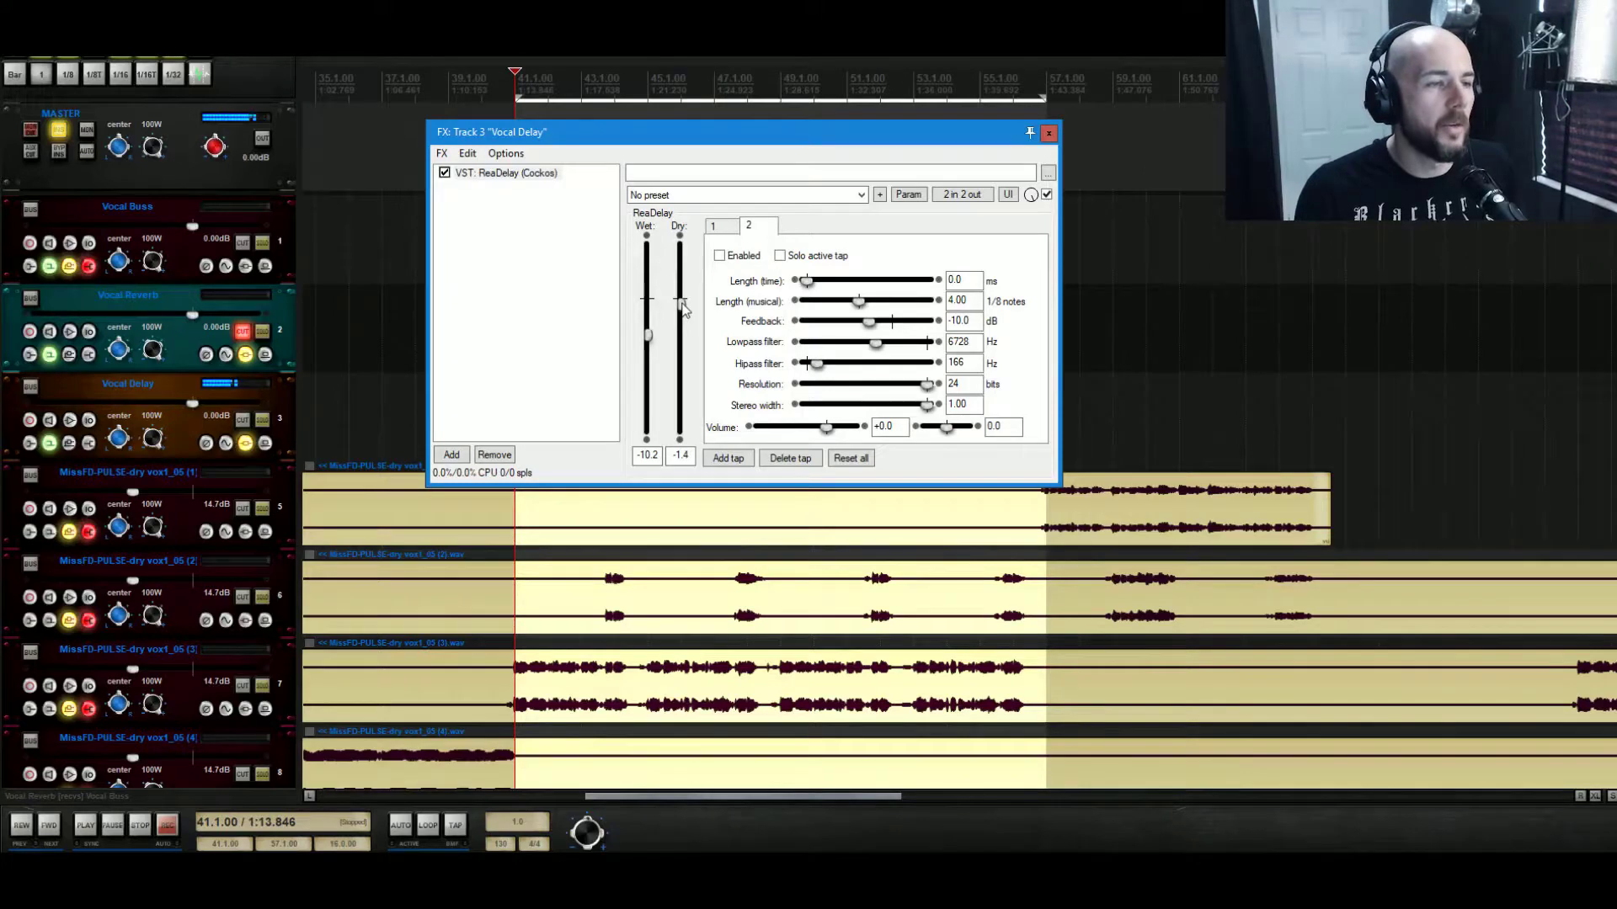
{"action": "left_click_drag", "start_coordinate": [681, 303], "coordinate": [682, 427]}
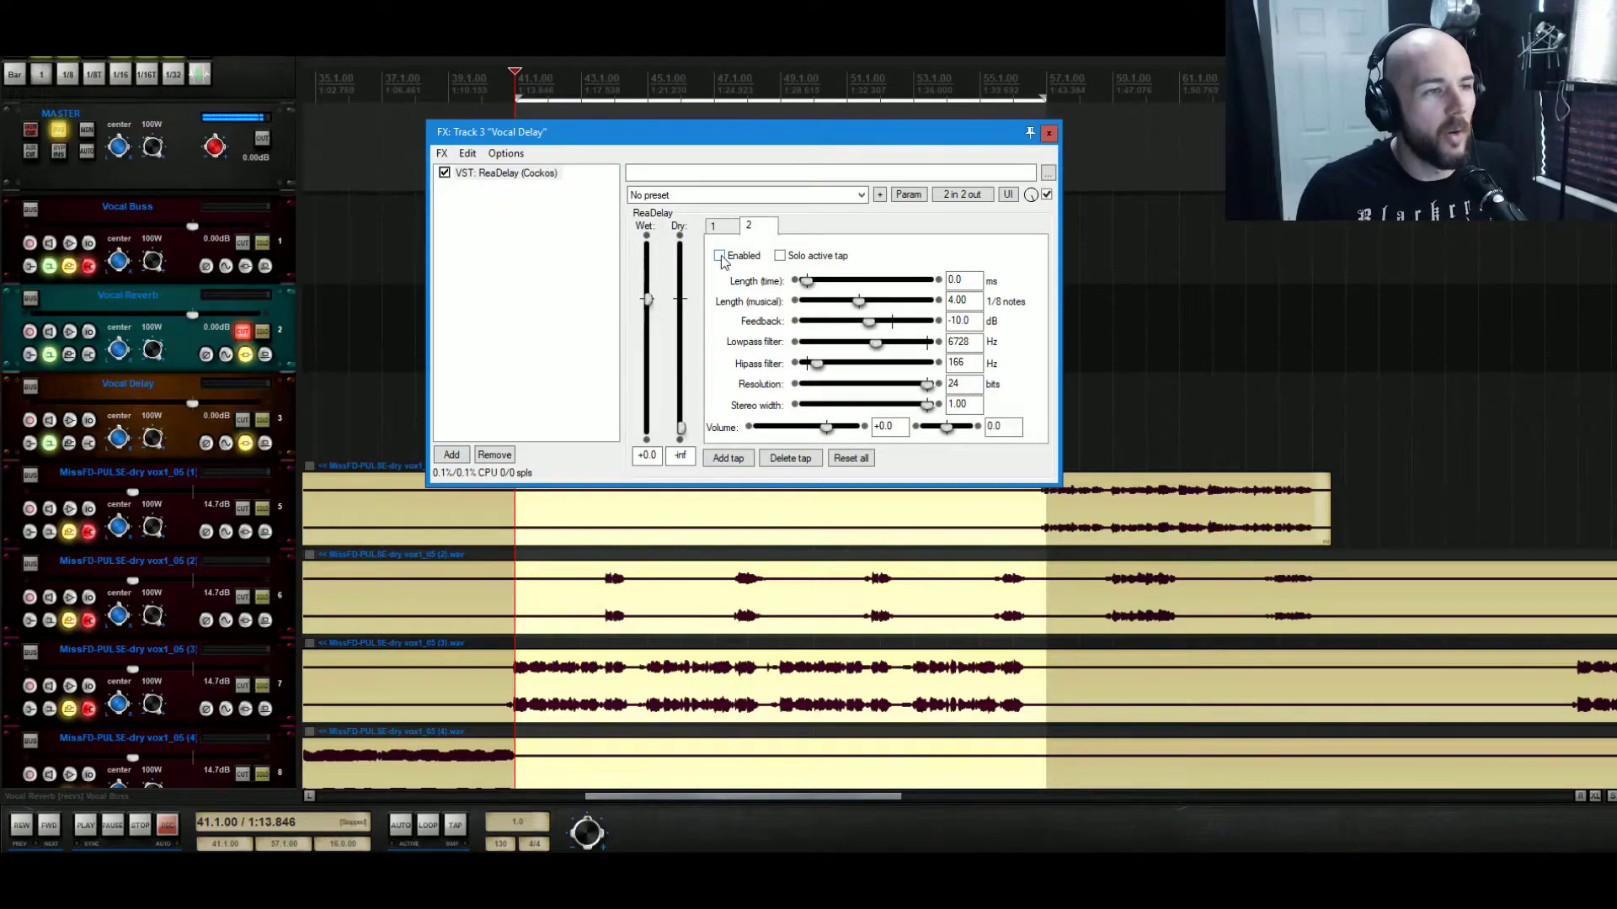
Set tap 2's length to 2 eighth notes, wet to -10.8 dB, and reset dry to 0 dB.
{"action": "double_click", "coordinate": [945, 301]}
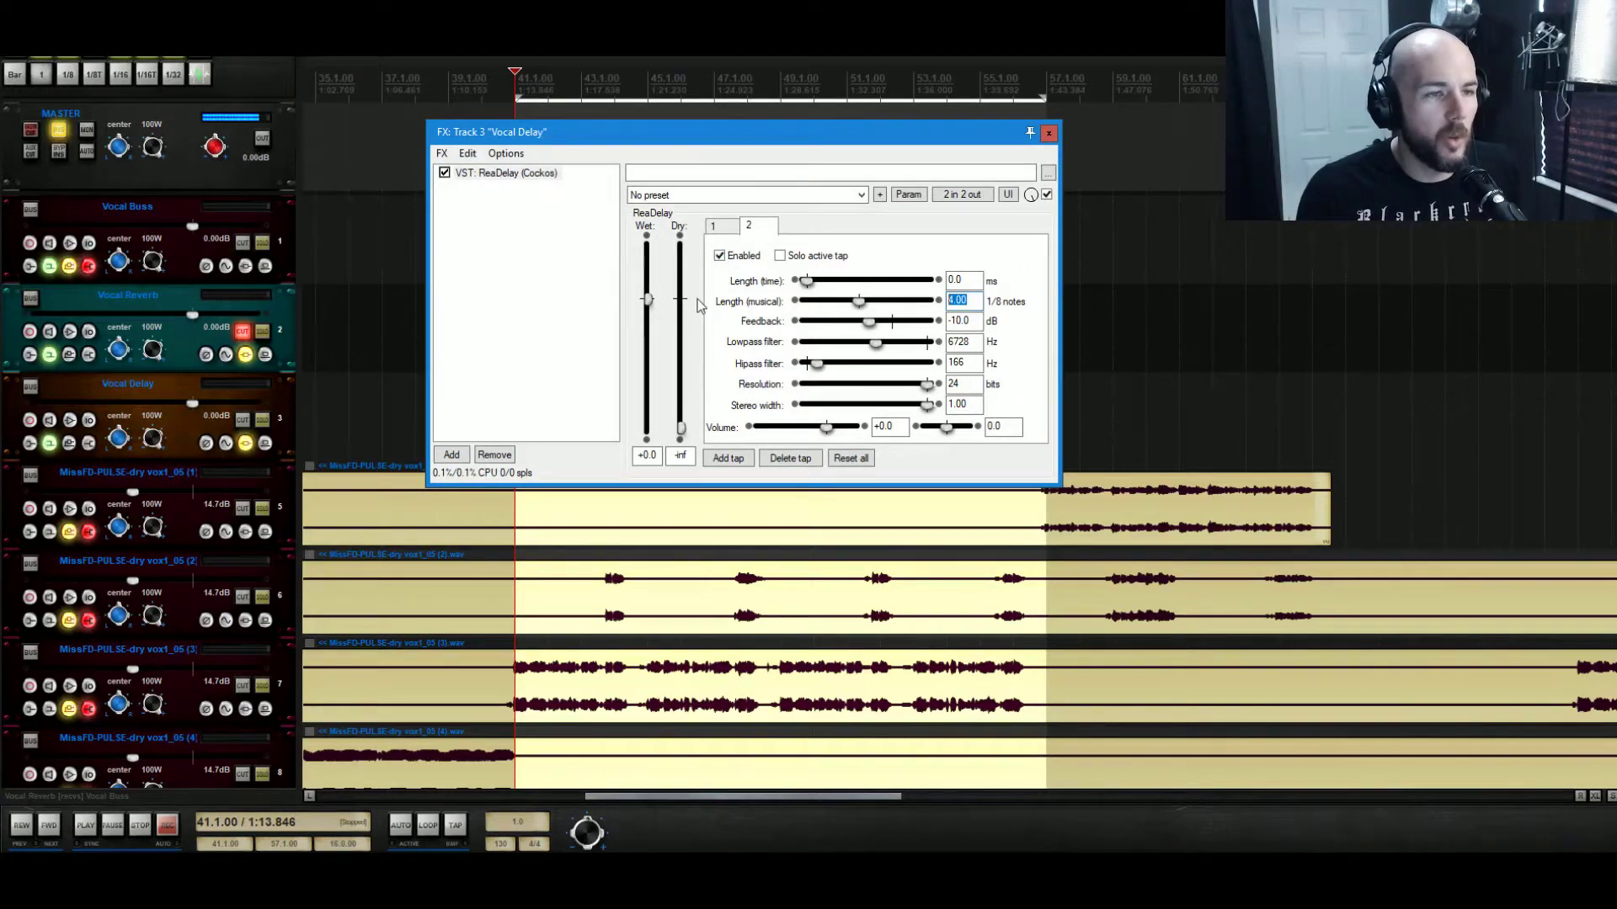
{"action": "type", "text": "2"}
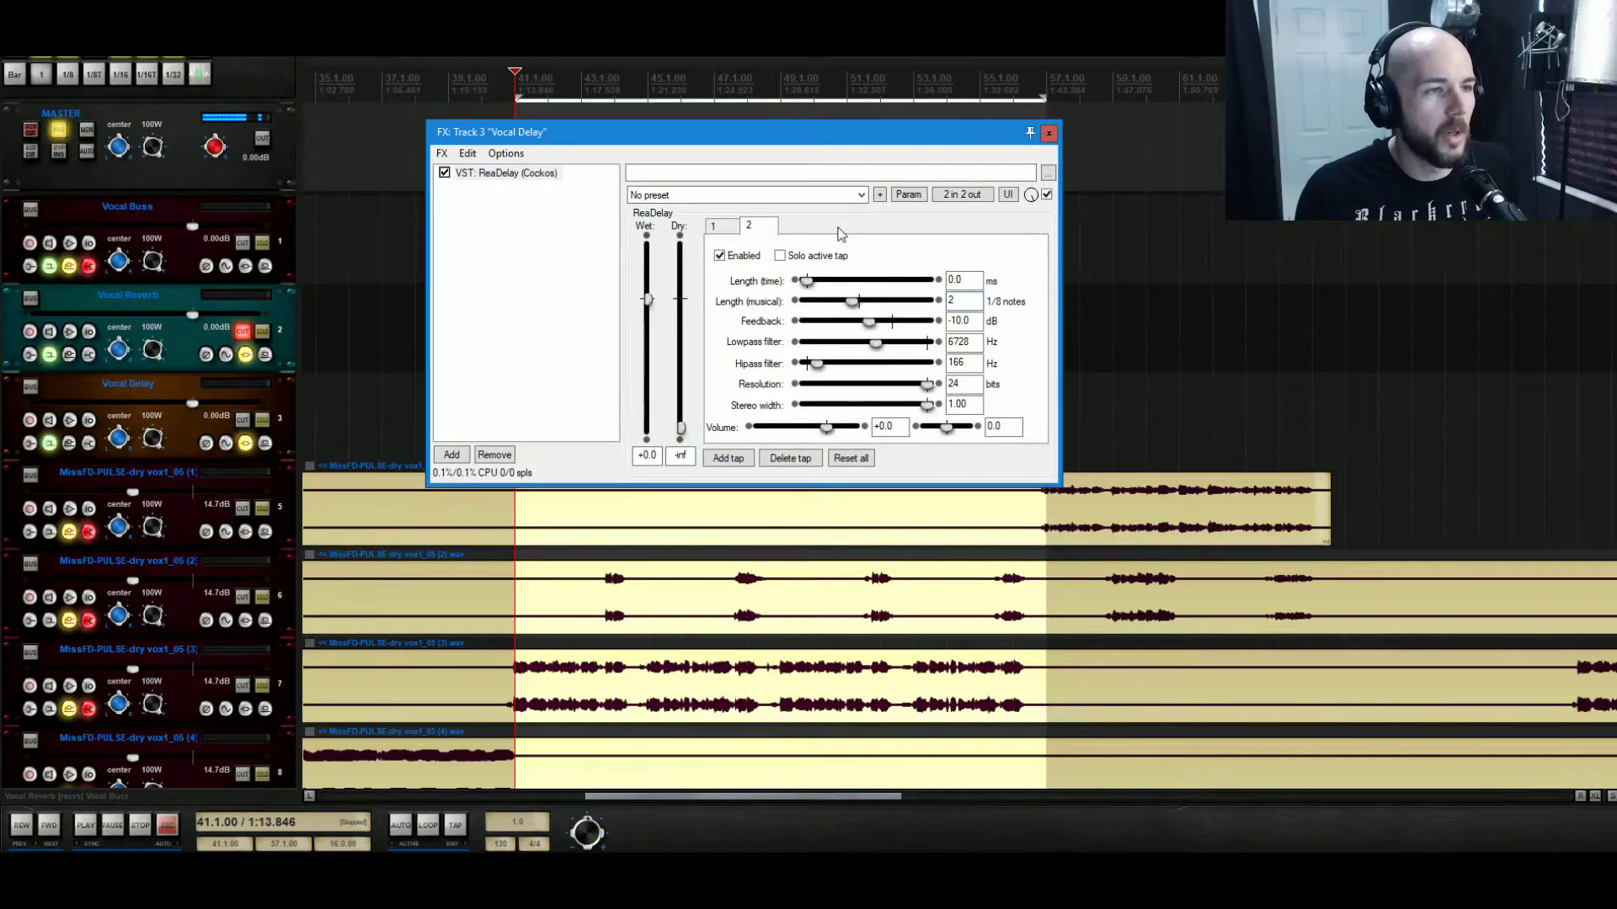
{"action": "key", "text": "space"}
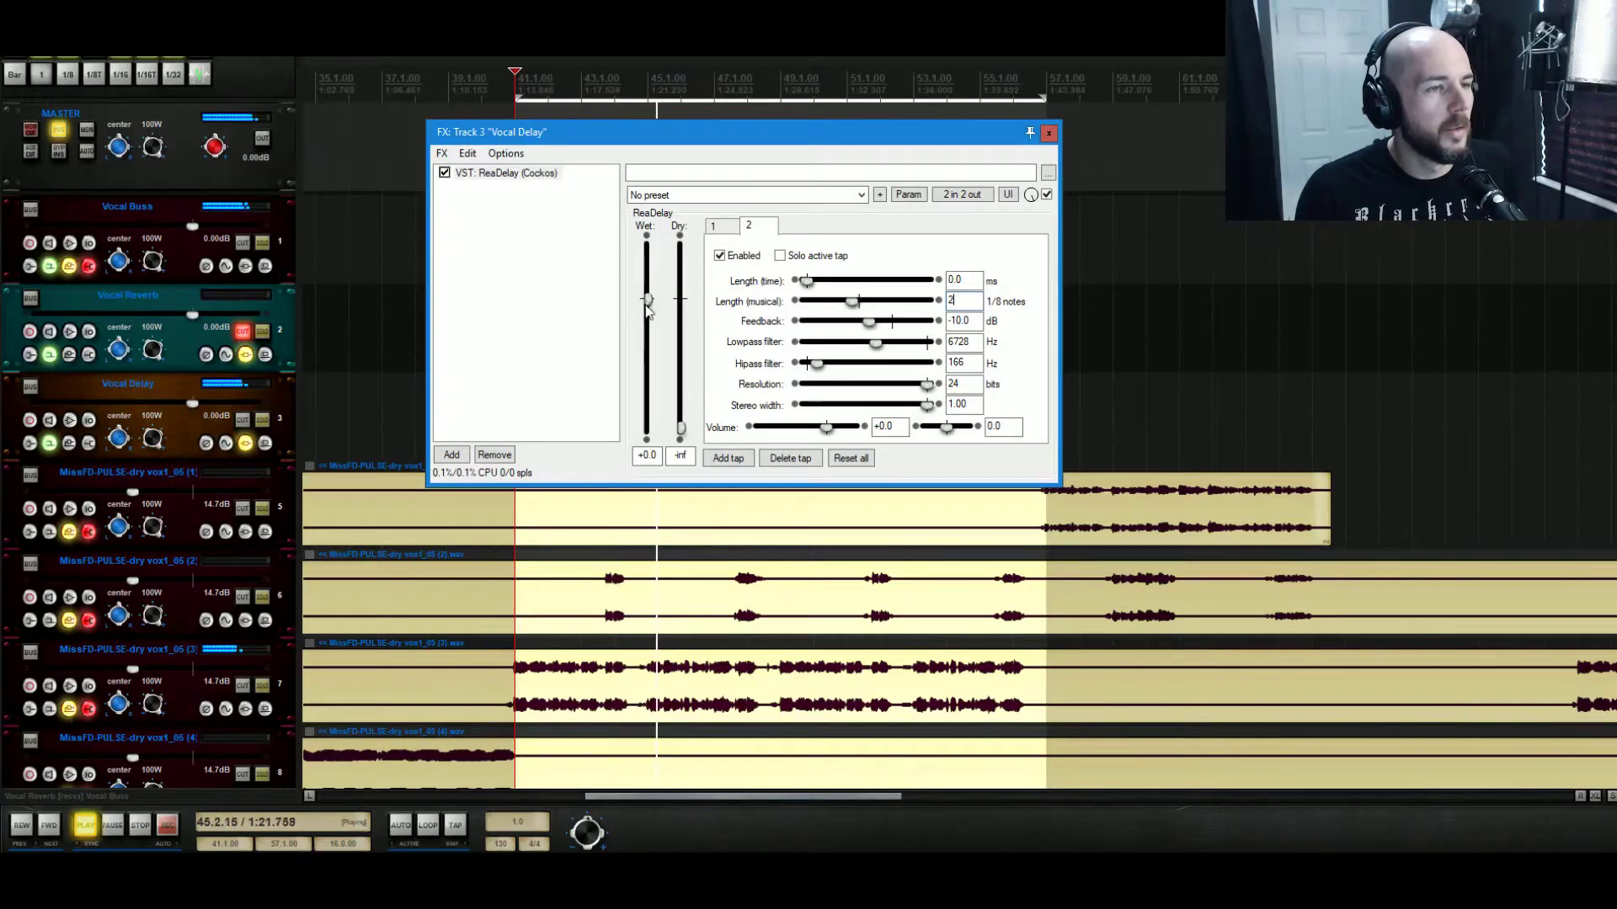
{"action": "left_click_drag", "start_coordinate": [647, 301], "coordinate": [664, 347]}
{"action": "double_click", "coordinate": [682, 429]}
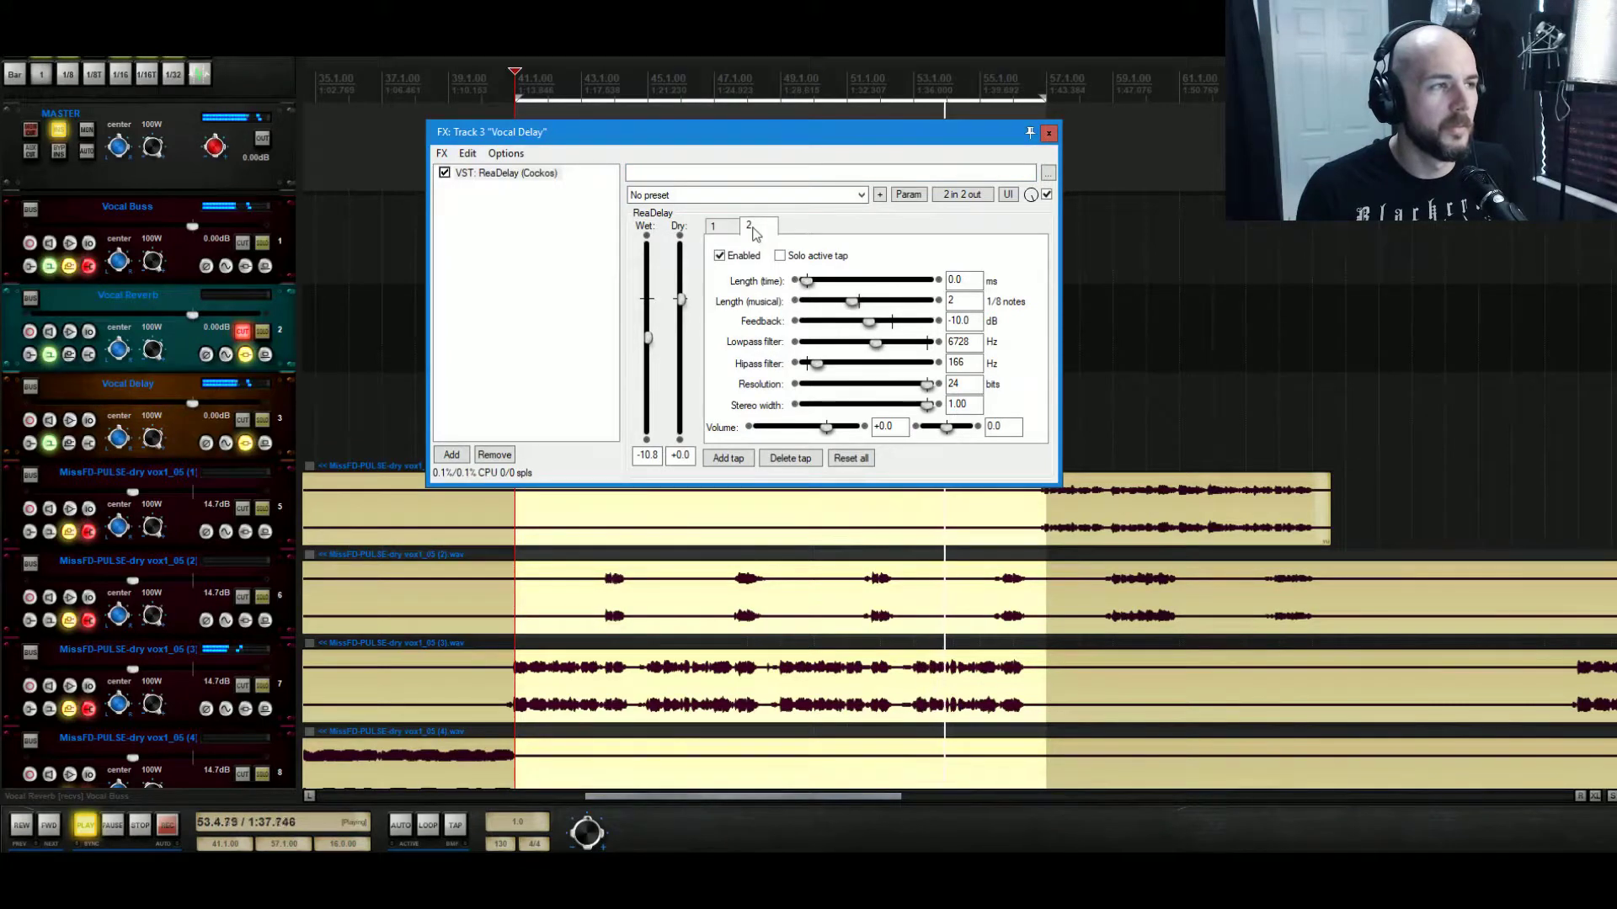
Toggle tap 2 off to compare against tap 1, then return to tap 2's settings.
{"action": "left_click", "coordinate": [721, 256]}
{"action": "left_click", "coordinate": [718, 227]}
{"action": "key", "text": "space"}
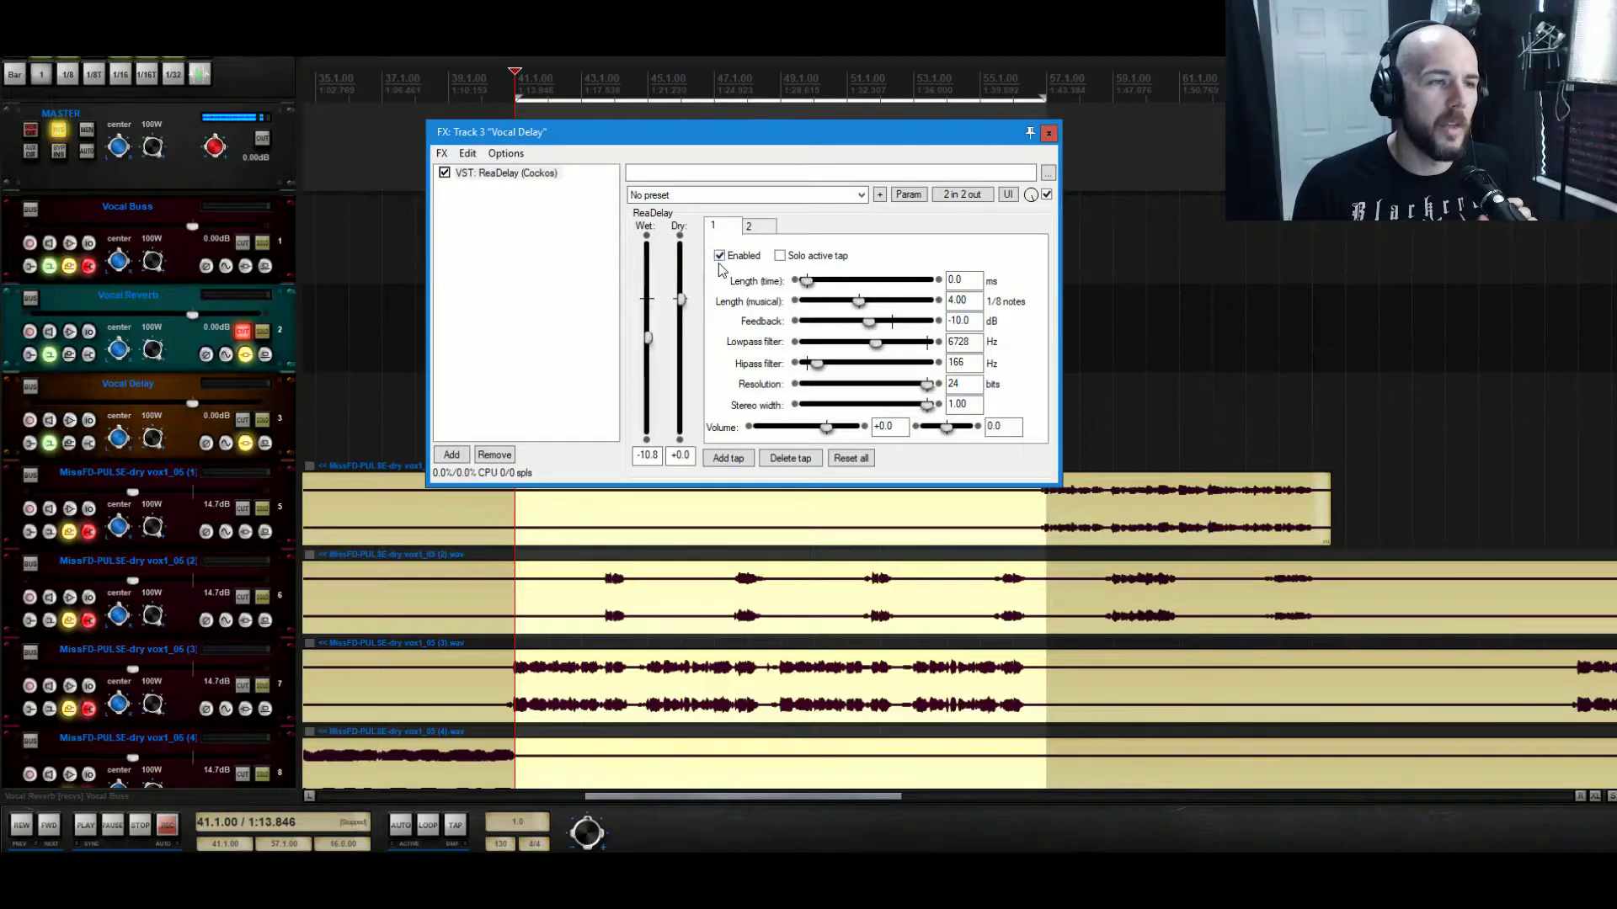
{"action": "left_click", "coordinate": [762, 225]}
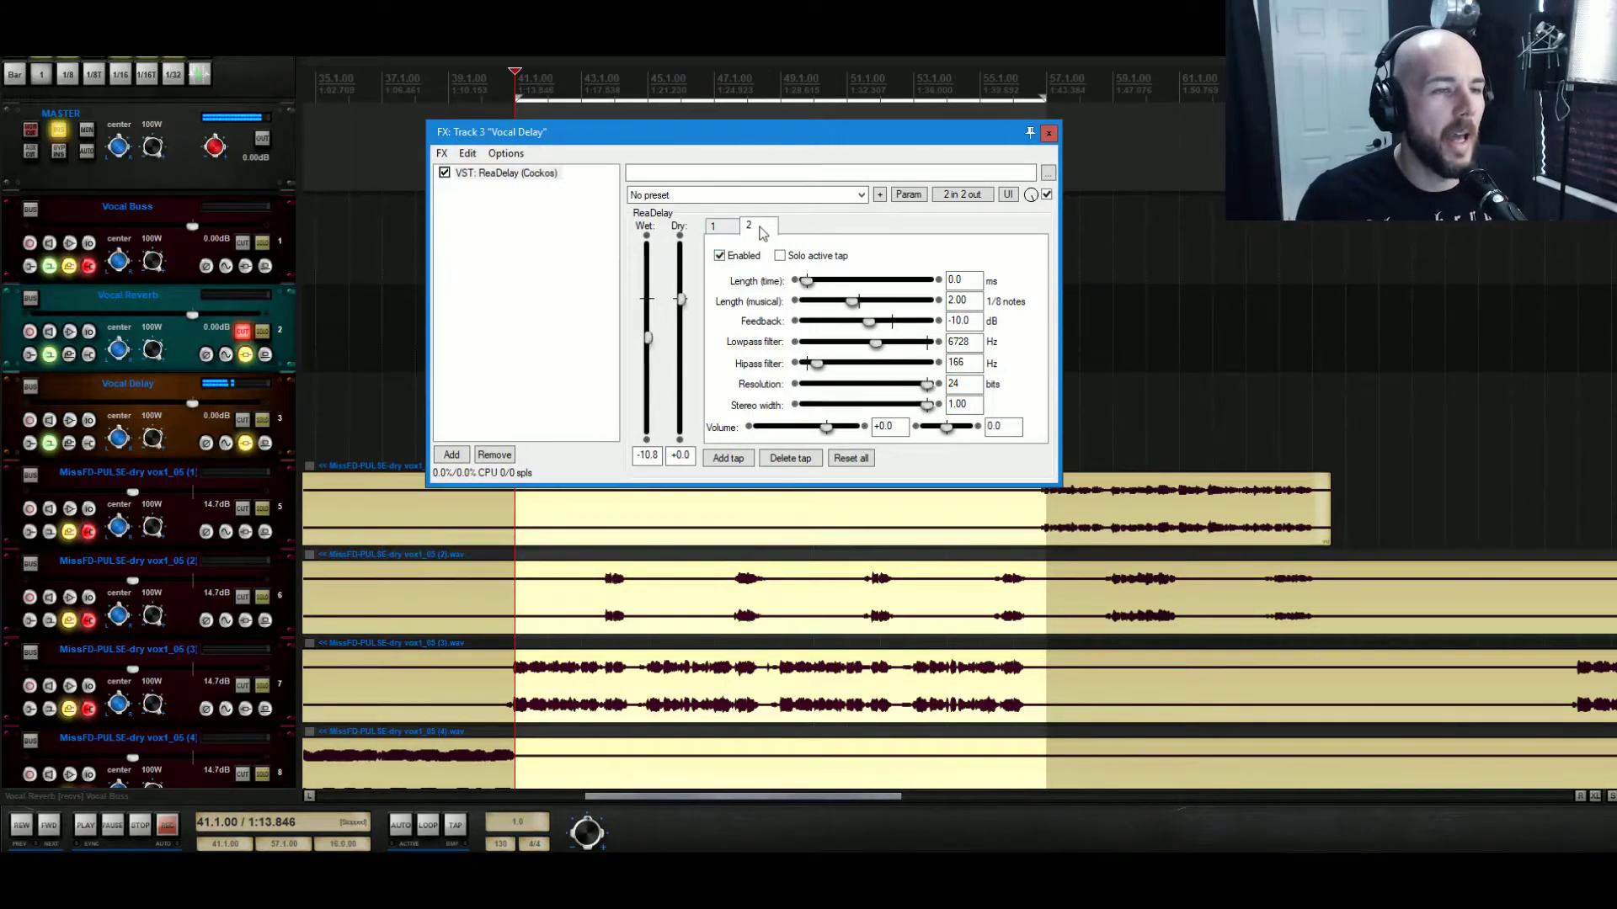
Add a third tap, pan tap 2 fully left, and set tap 3's length to 3 eighth notes.
{"action": "left_click", "coordinate": [730, 462]}
{"action": "left_click", "coordinate": [763, 227]}
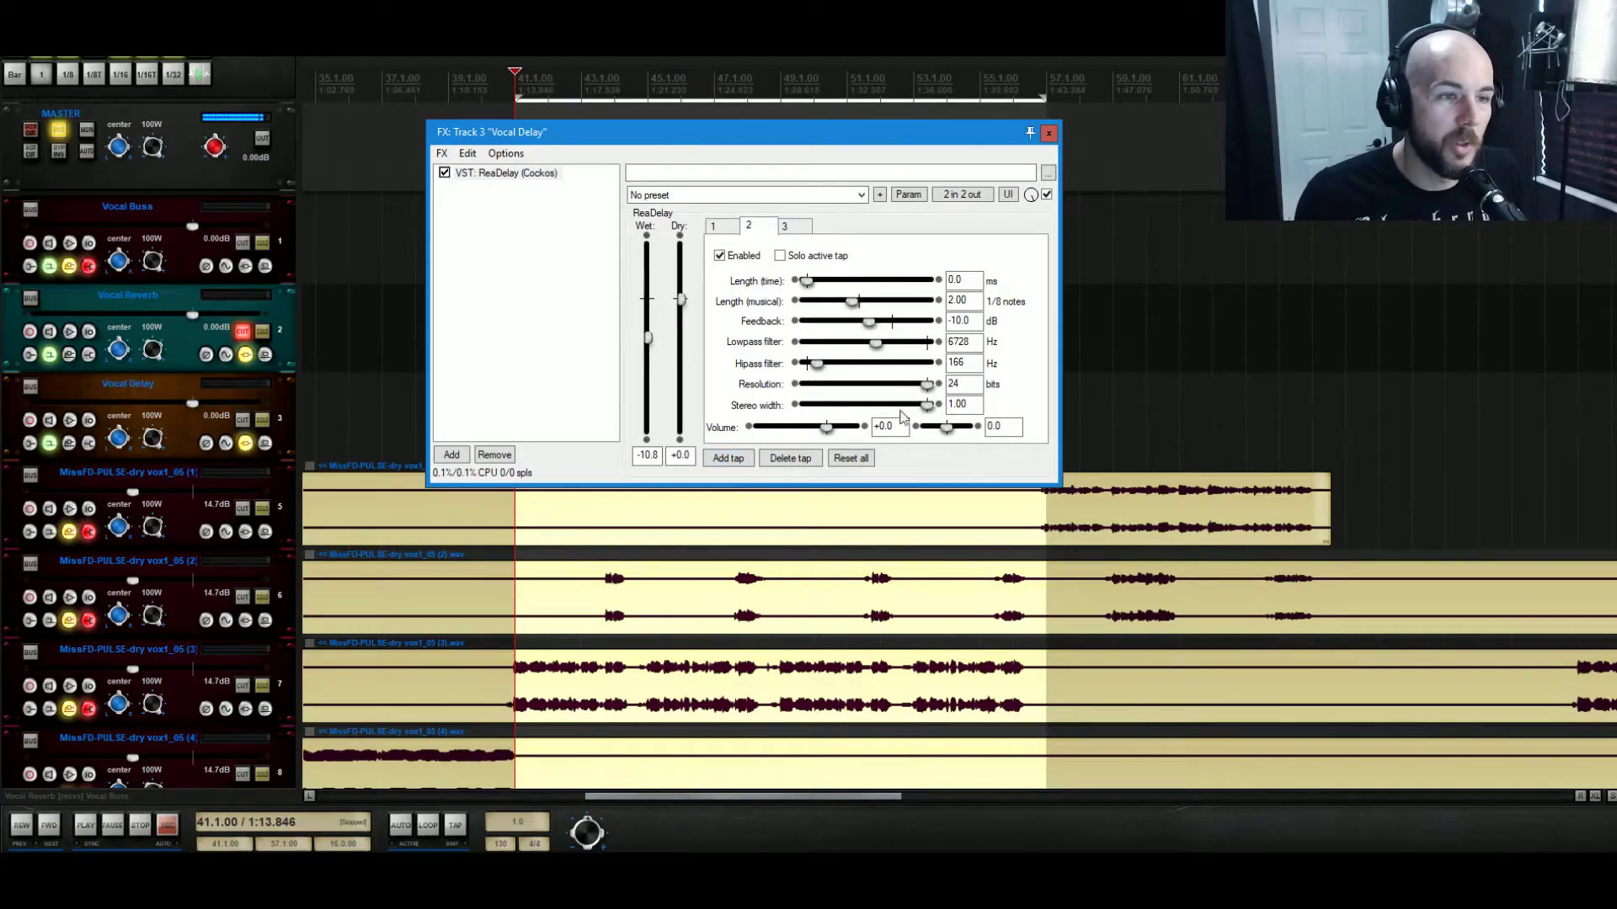
{"action": "left_click_drag", "start_coordinate": [954, 434], "coordinate": [899, 436]}
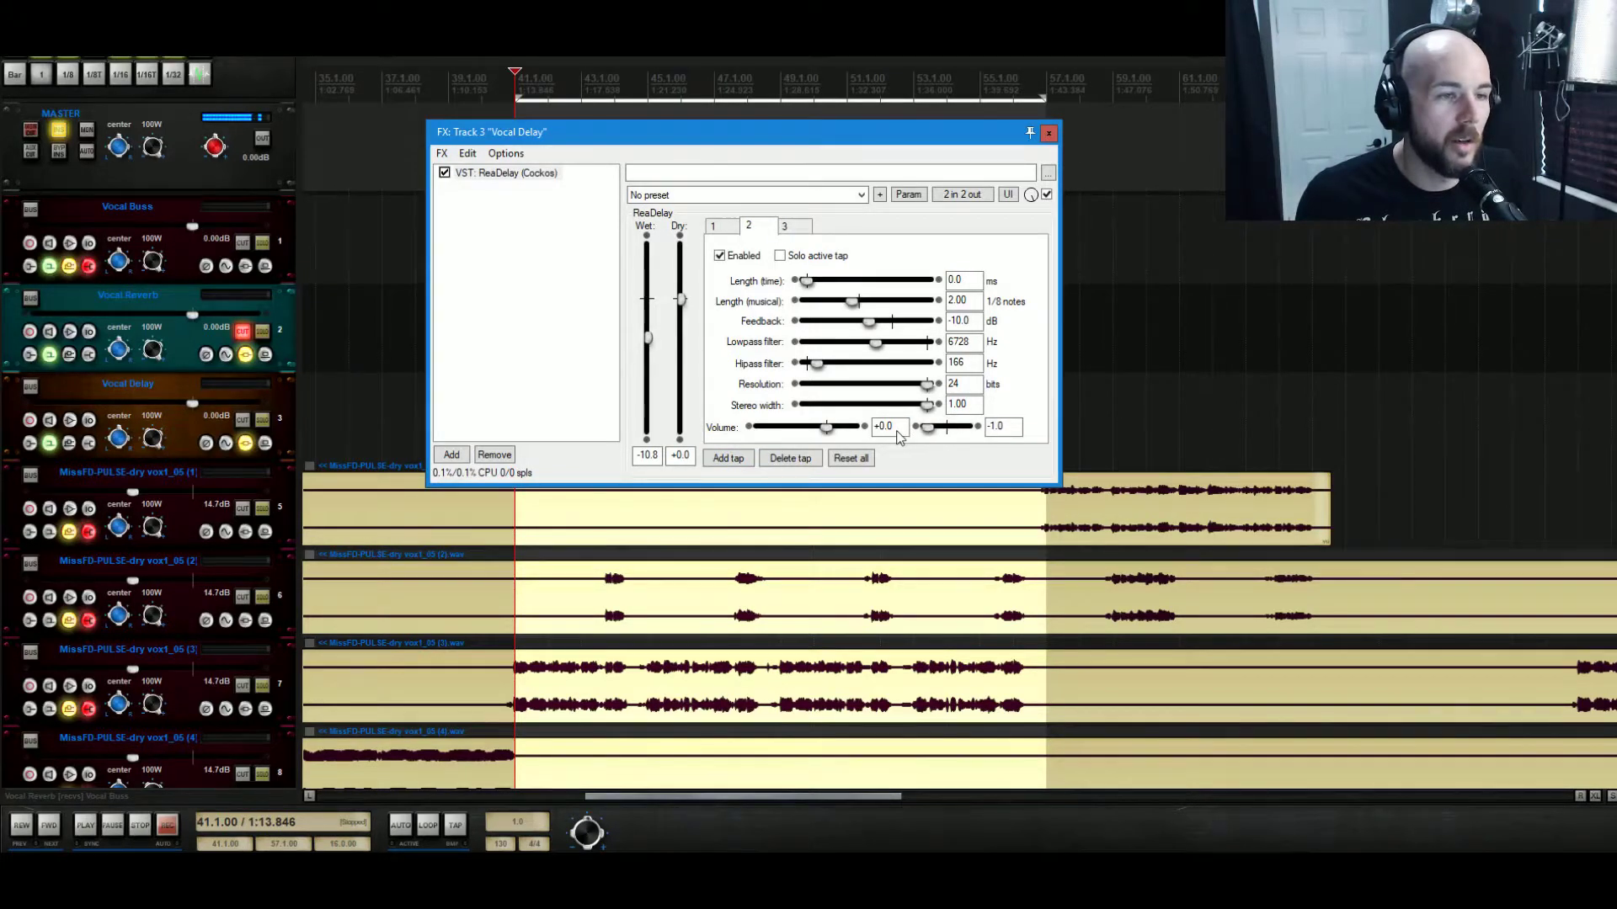
{"action": "left_click", "coordinate": [799, 228]}
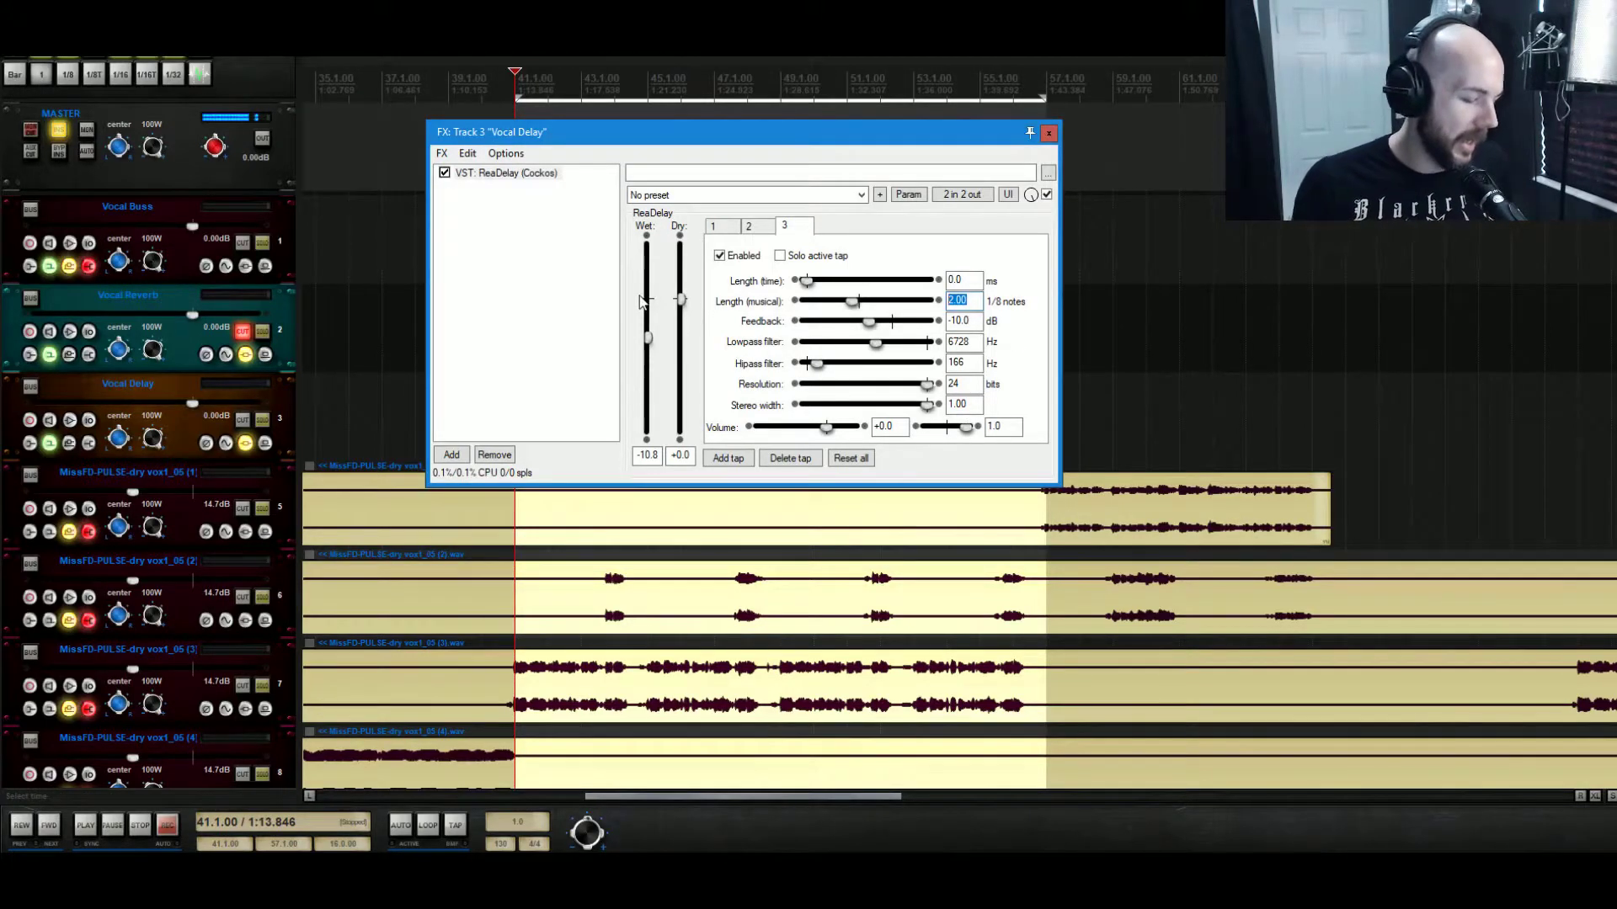
{"action": "type", "text": "3"}
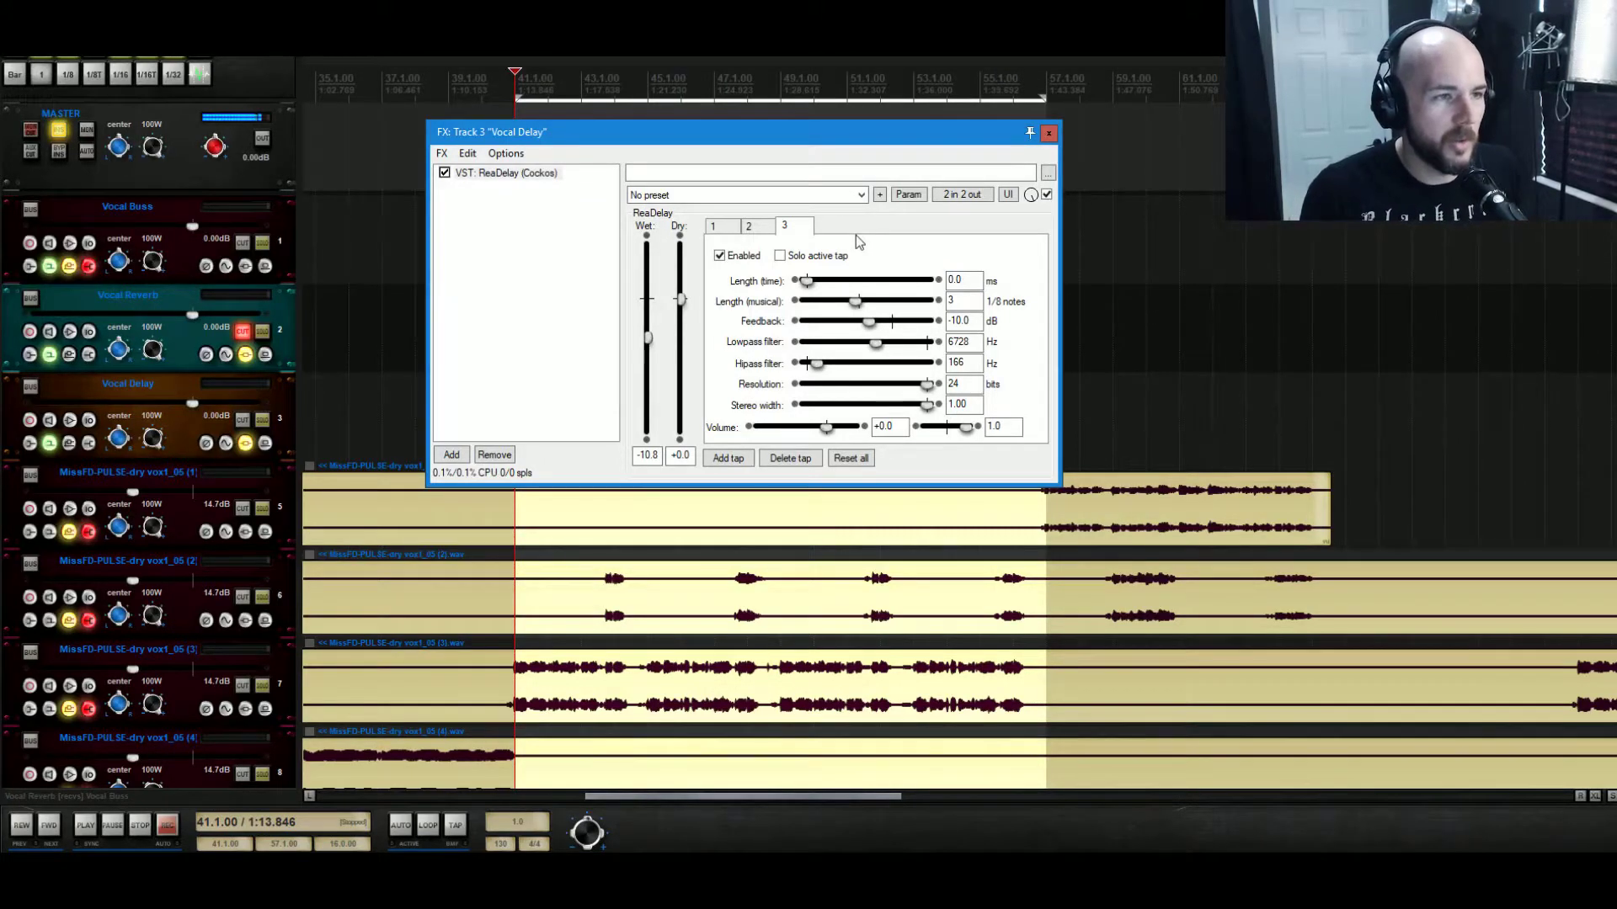
Compare the three taps' settings while auditioning the delay during playback.
{"action": "left_click", "coordinate": [715, 225]}
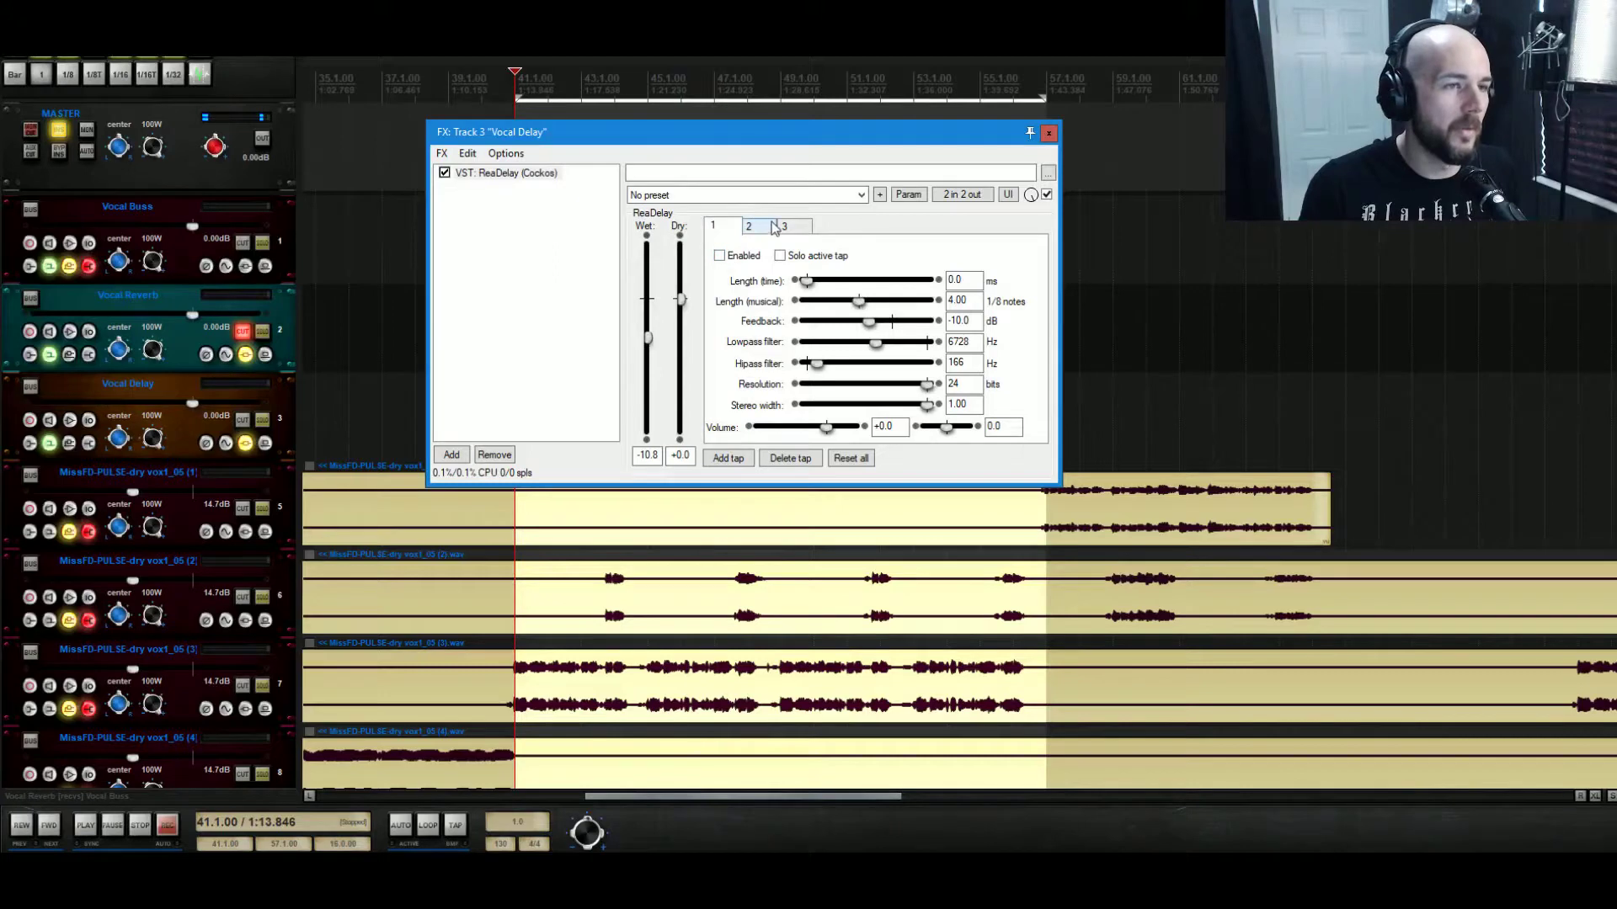
{"action": "left_click", "coordinate": [773, 227]}
{"action": "left_click", "coordinate": [790, 227]}
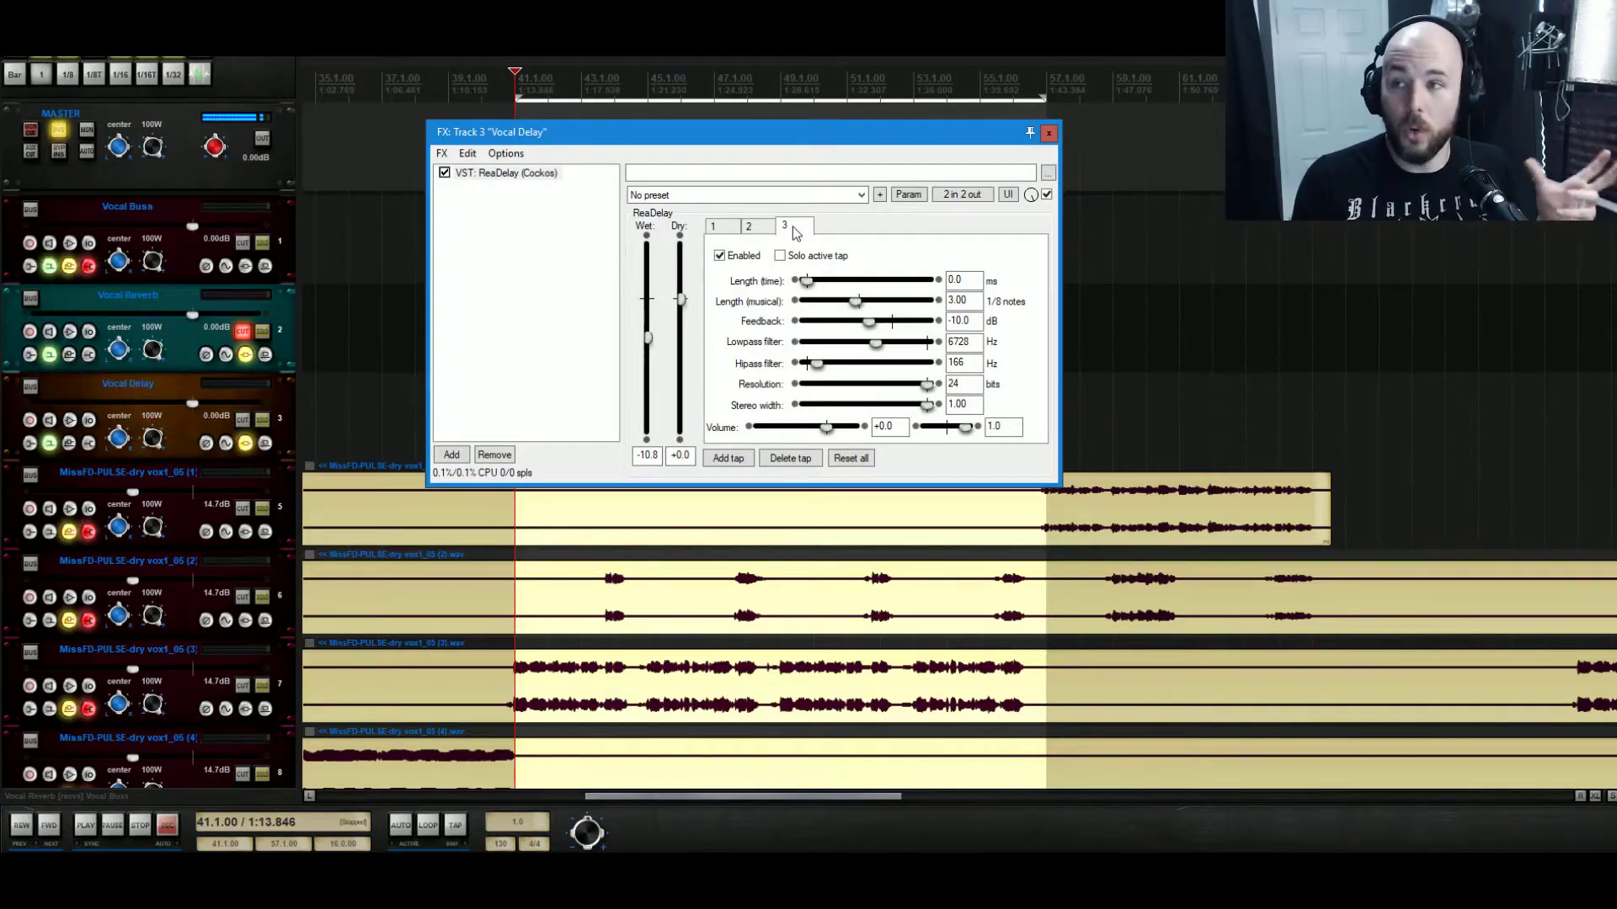
{"action": "left_click", "coordinate": [736, 236]}
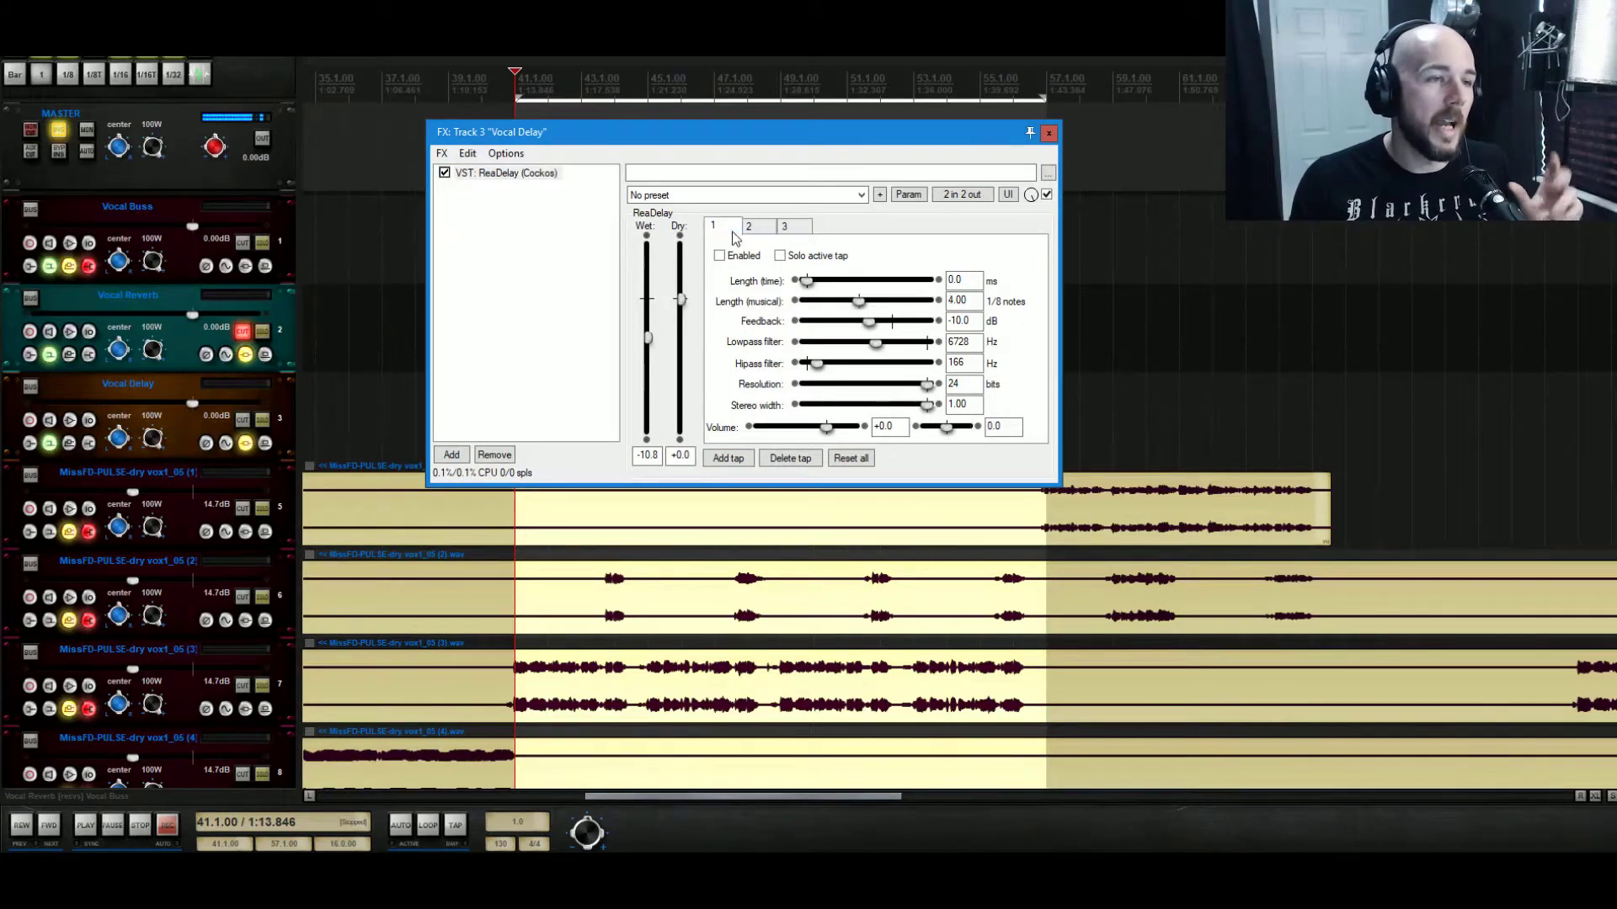
{"action": "key", "text": "space"}
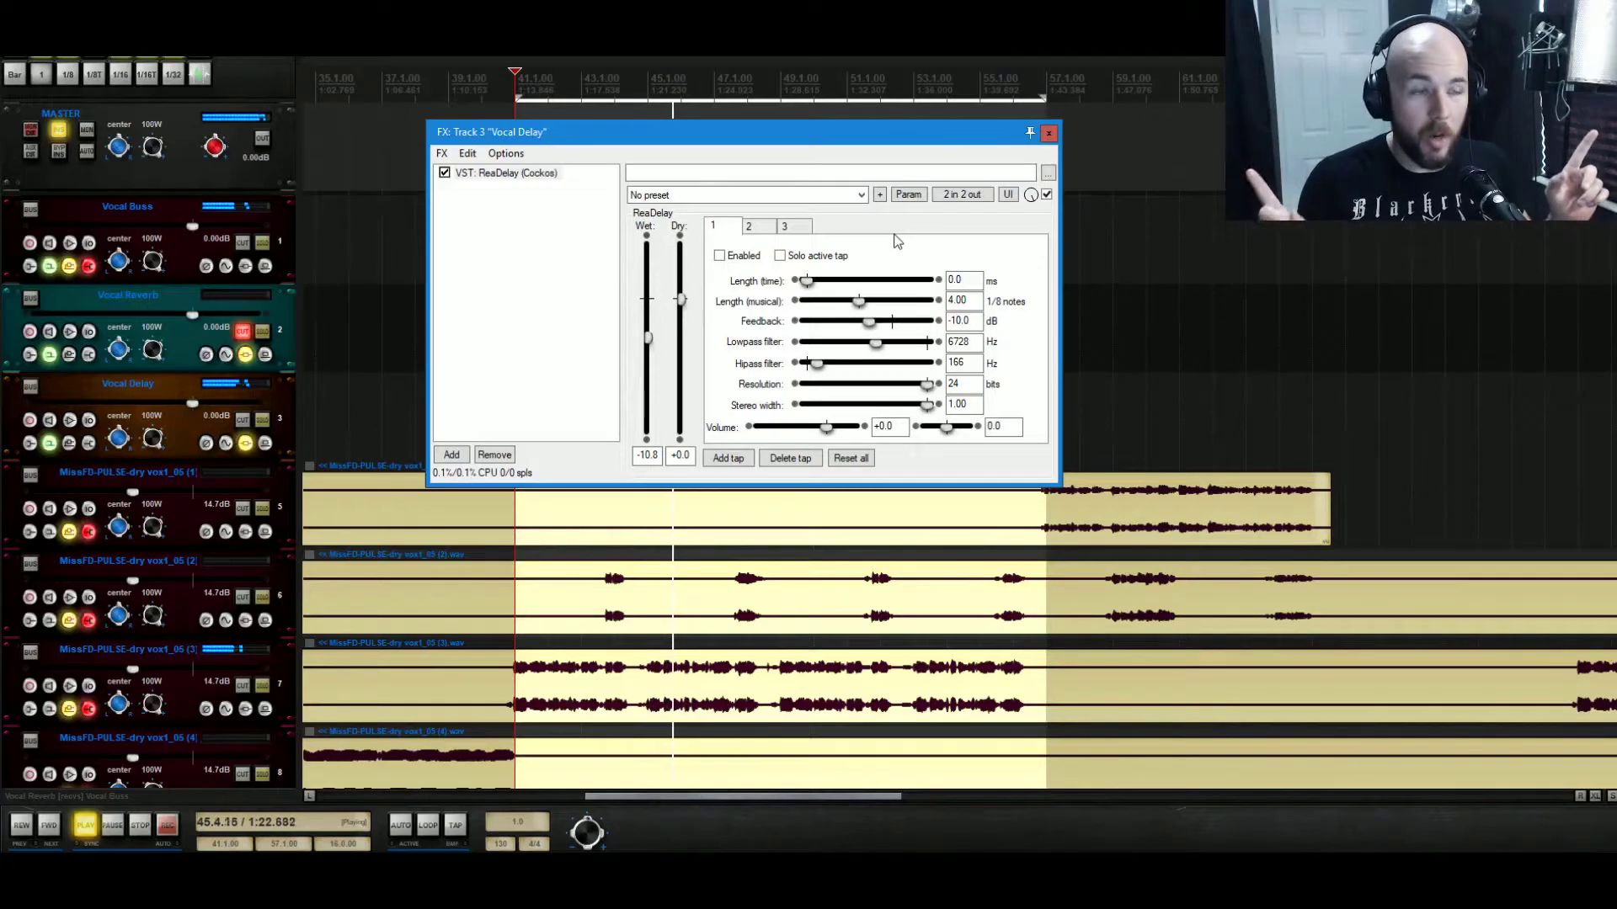
{"action": "left_click", "coordinate": [760, 228]}
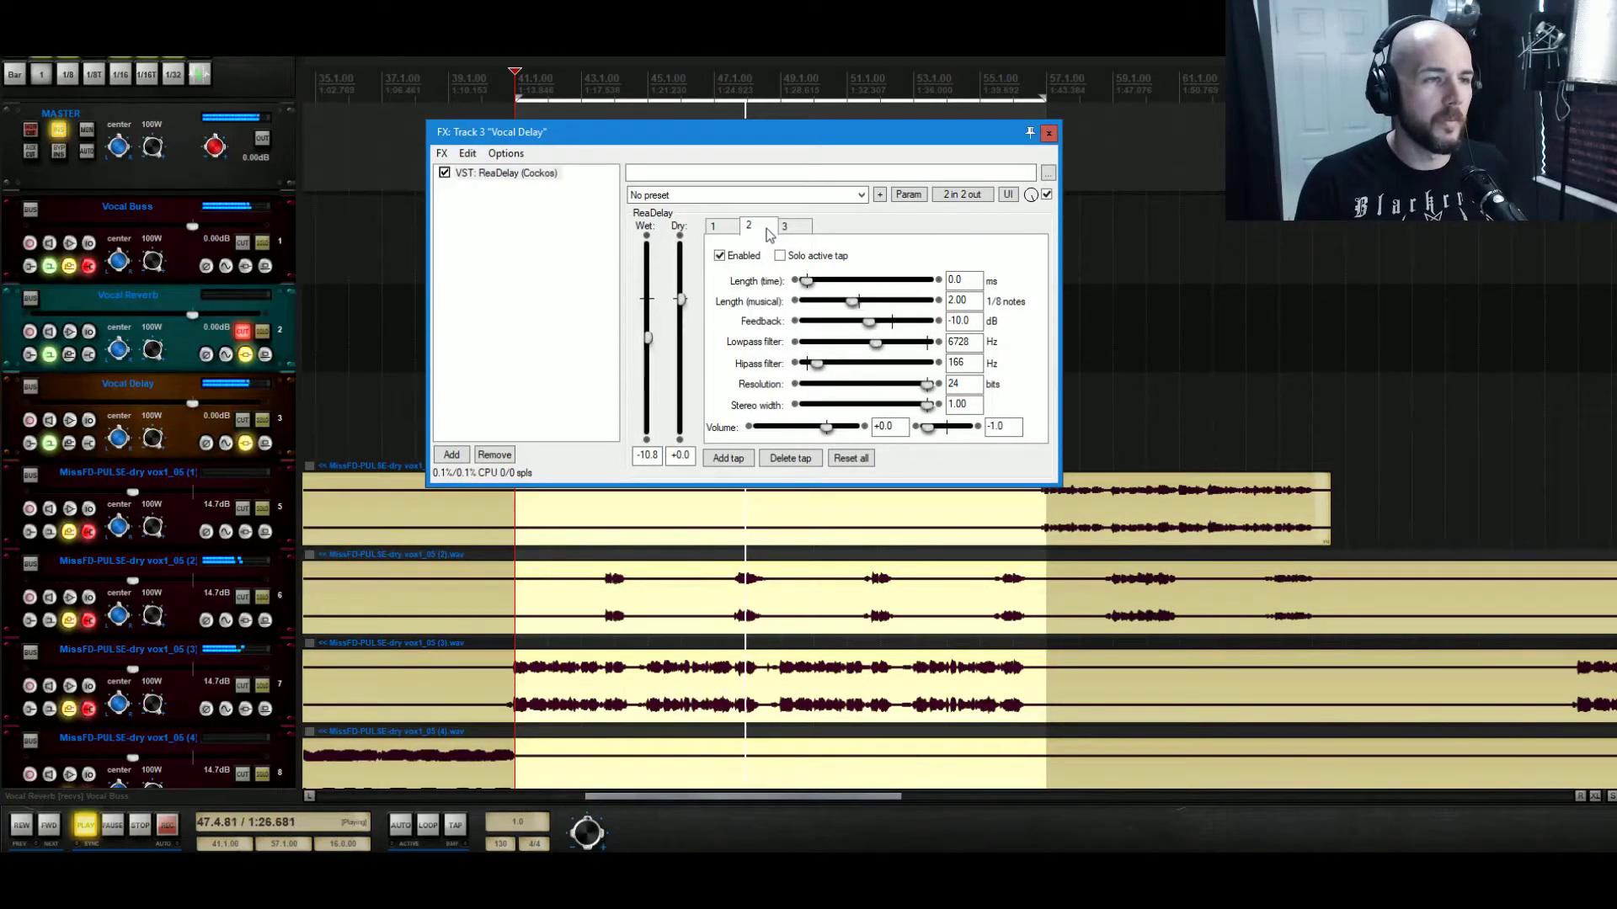
{"action": "left_click", "coordinate": [788, 228]}
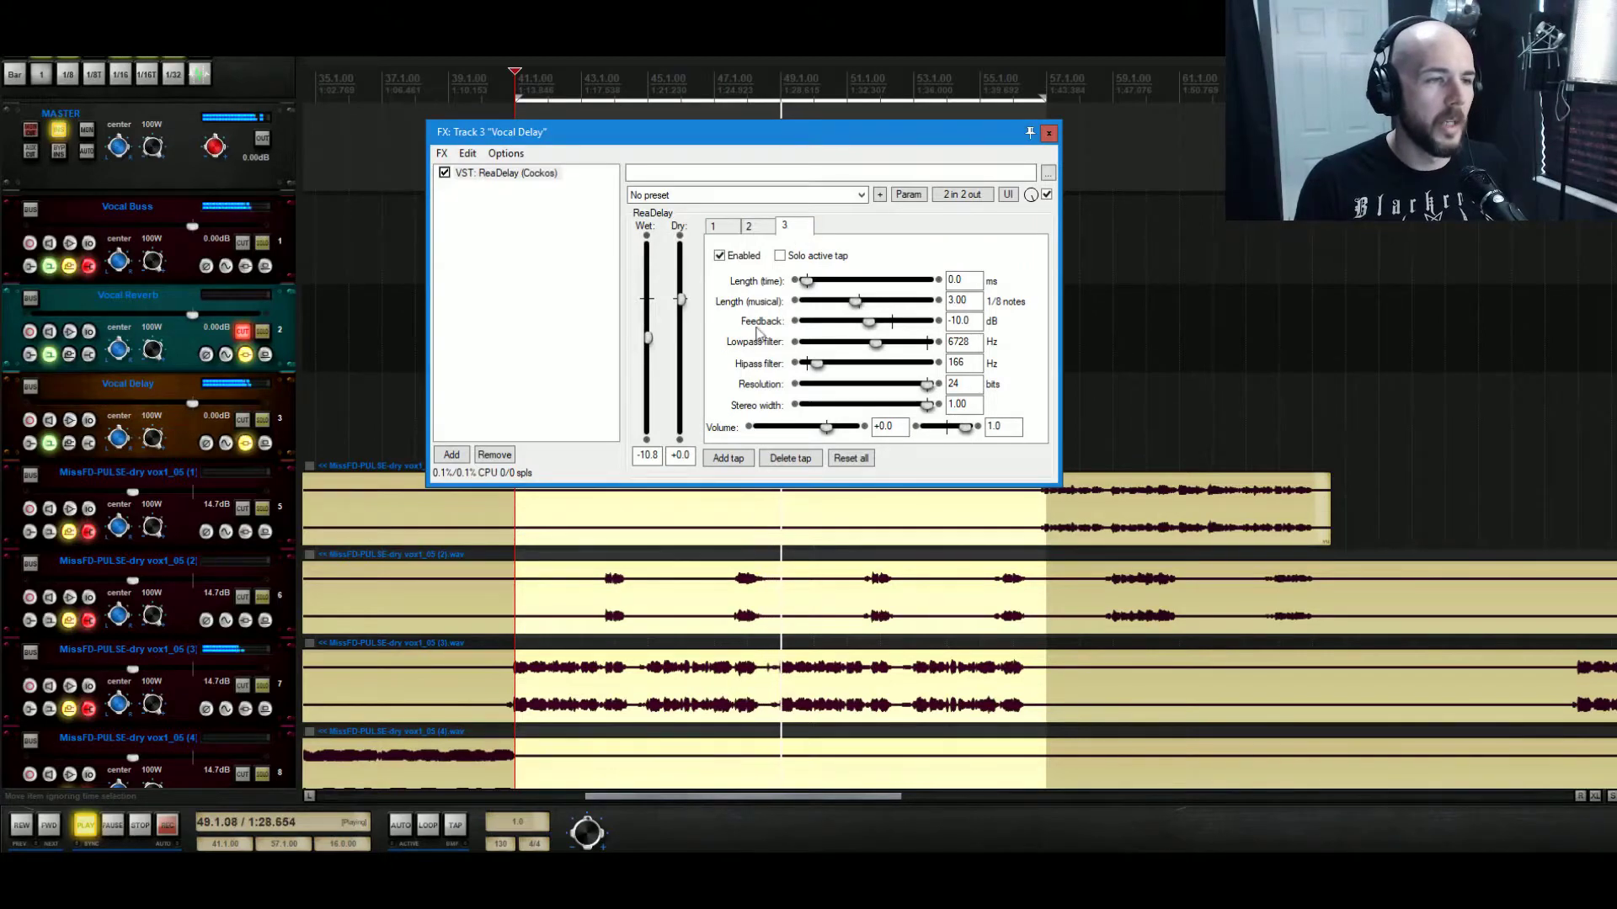
{"action": "left_click", "coordinate": [714, 227]}
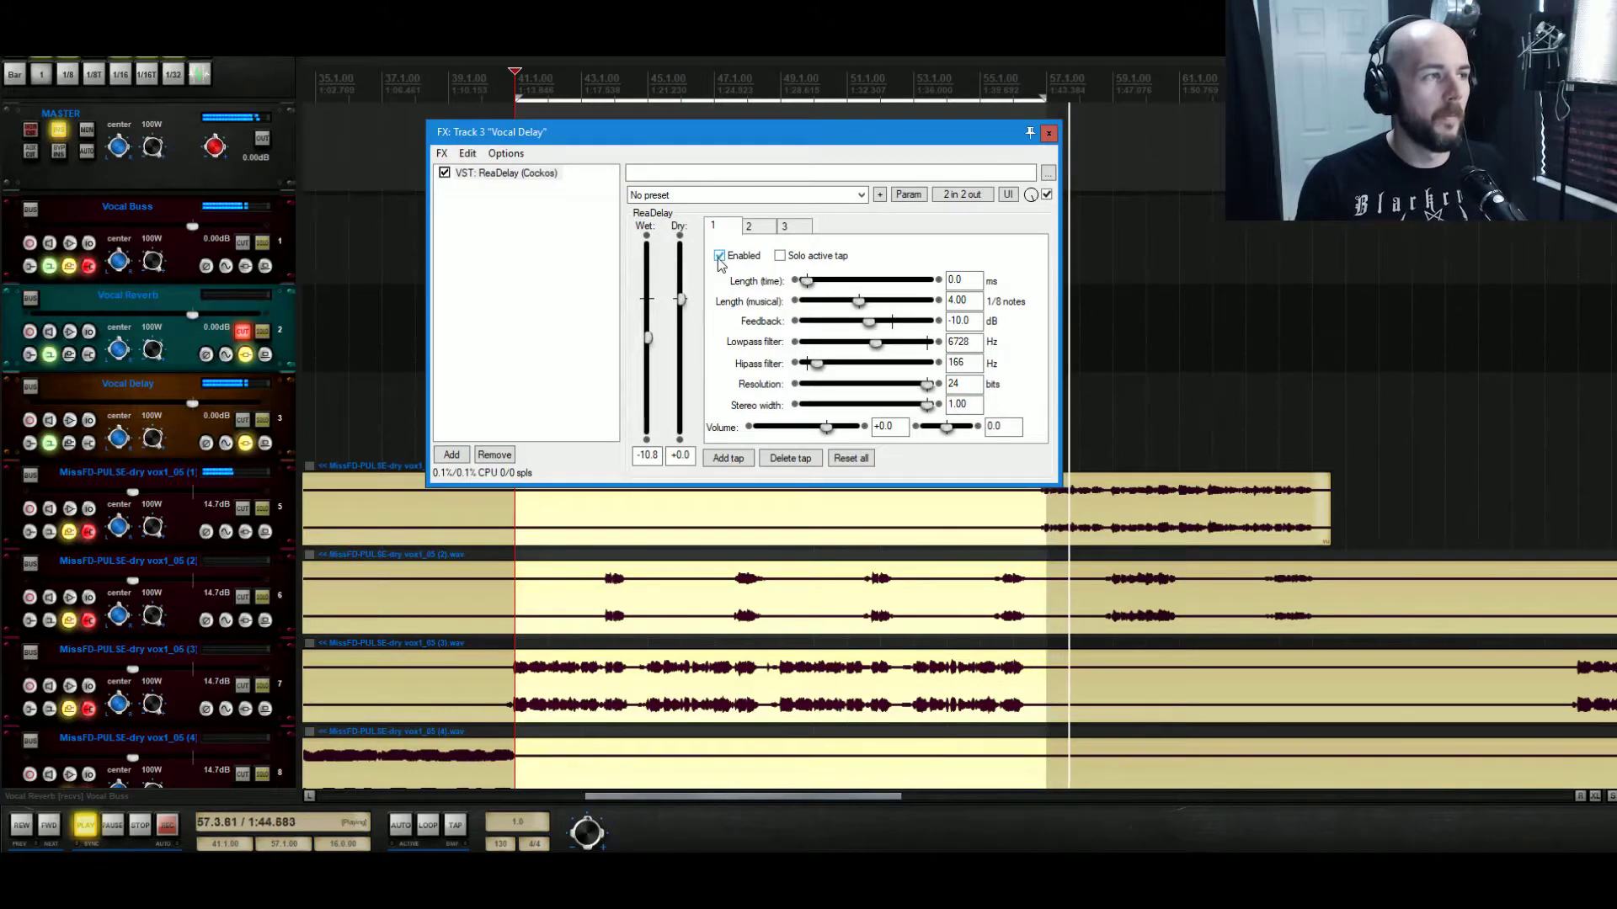
{"action": "key", "text": "space"}
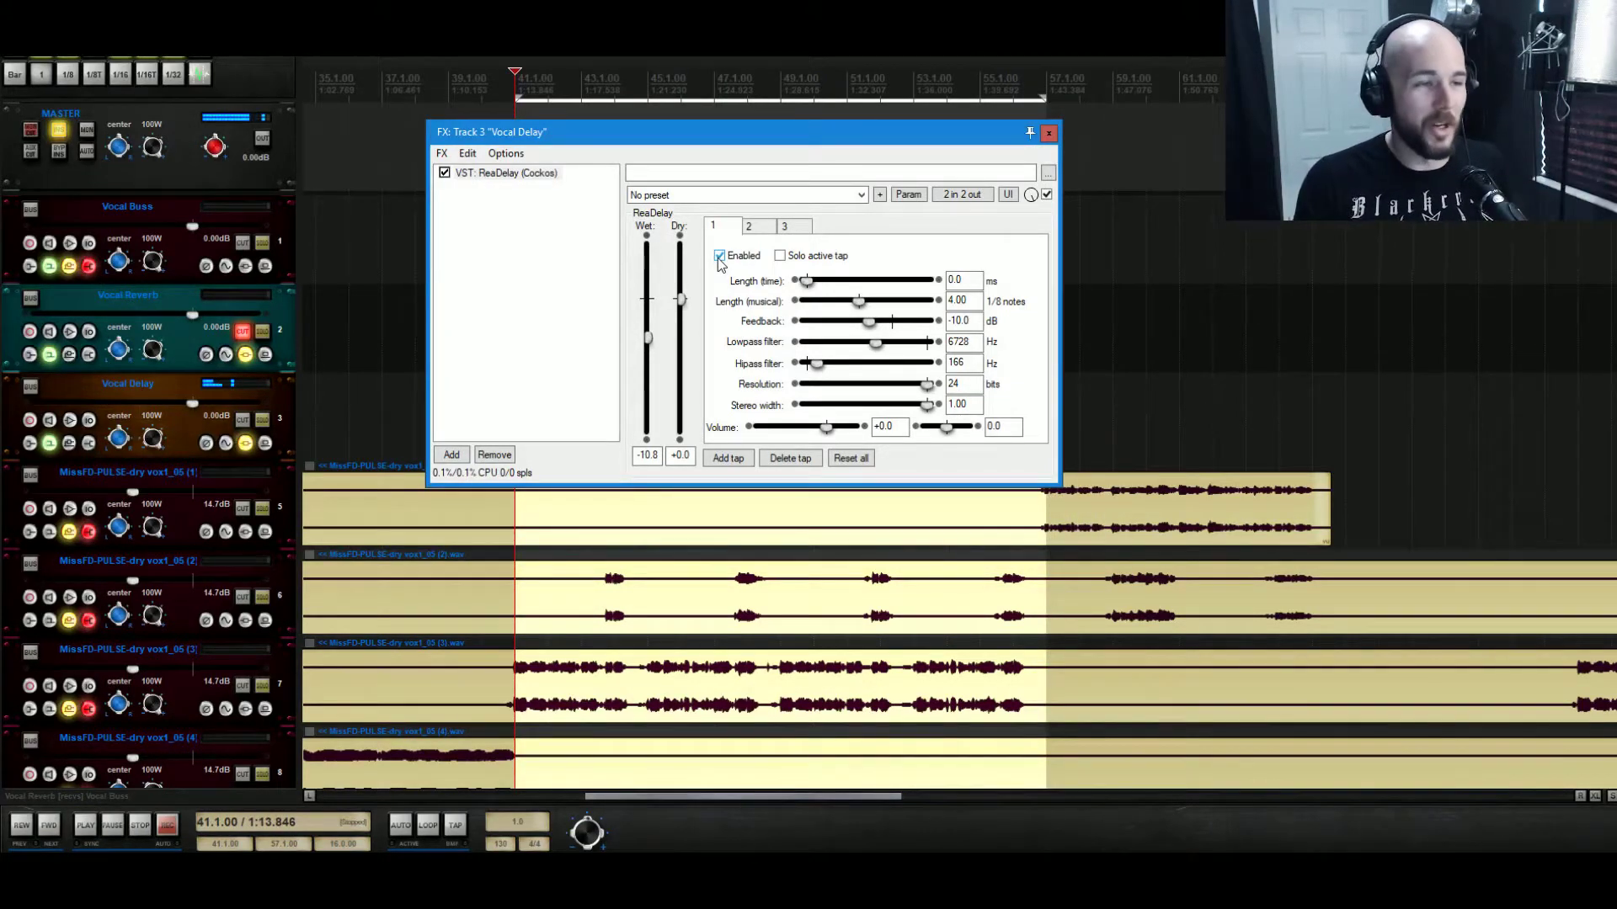
Delete tap 3 and lower tap 2's lowpass cutoff to 3346 Hz while listening.
{"action": "left_click", "coordinate": [783, 227]}
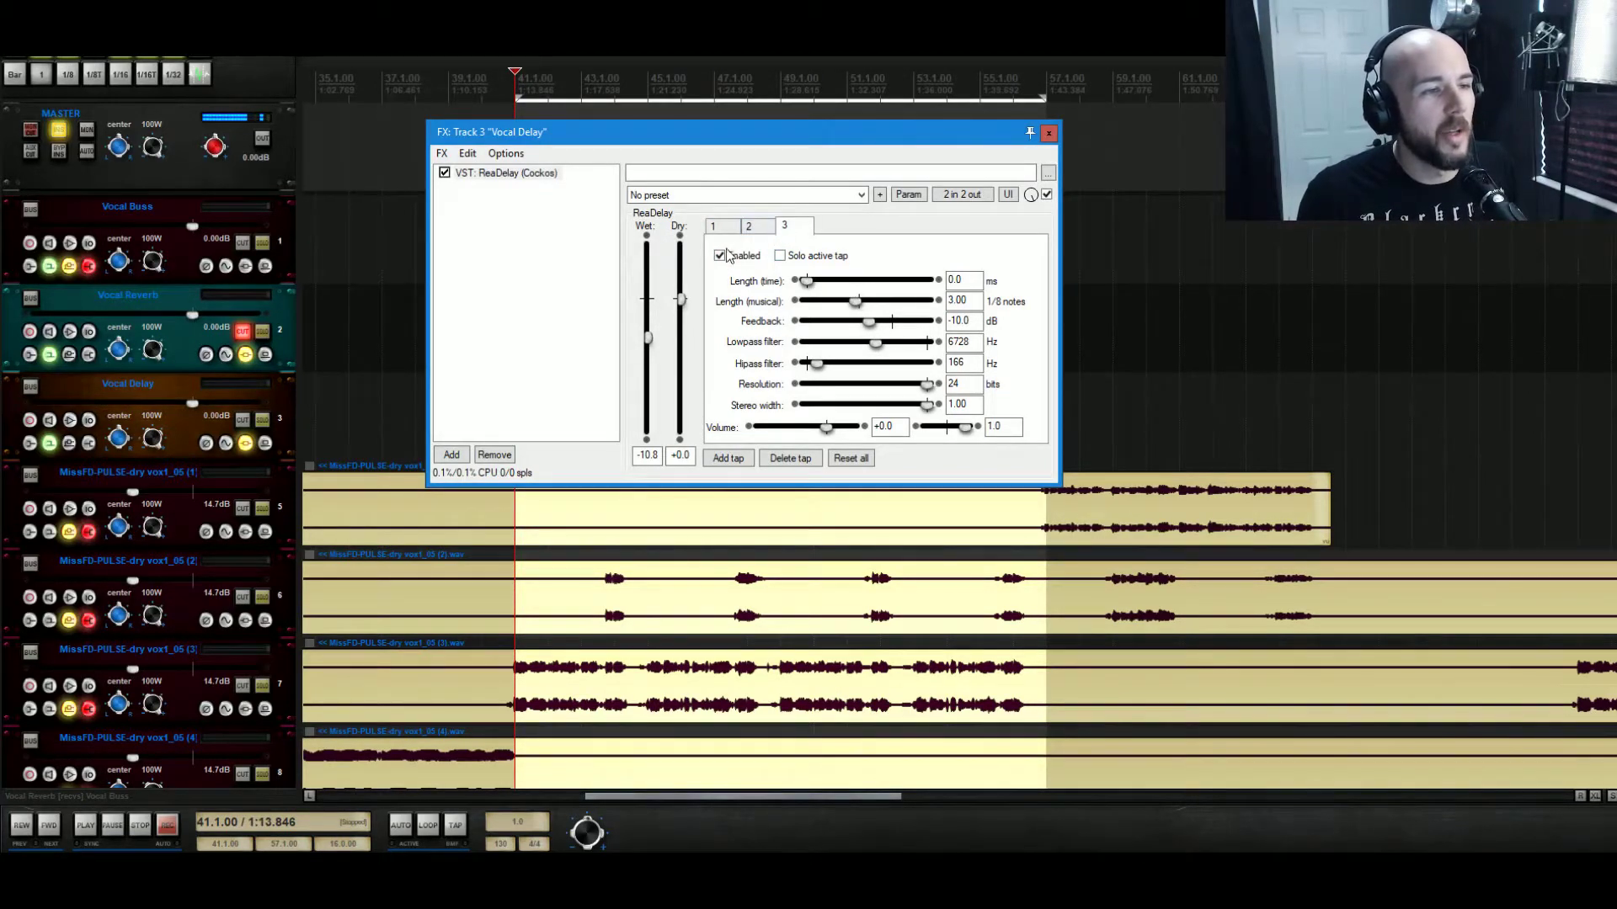
{"action": "left_click", "coordinate": [799, 462]}
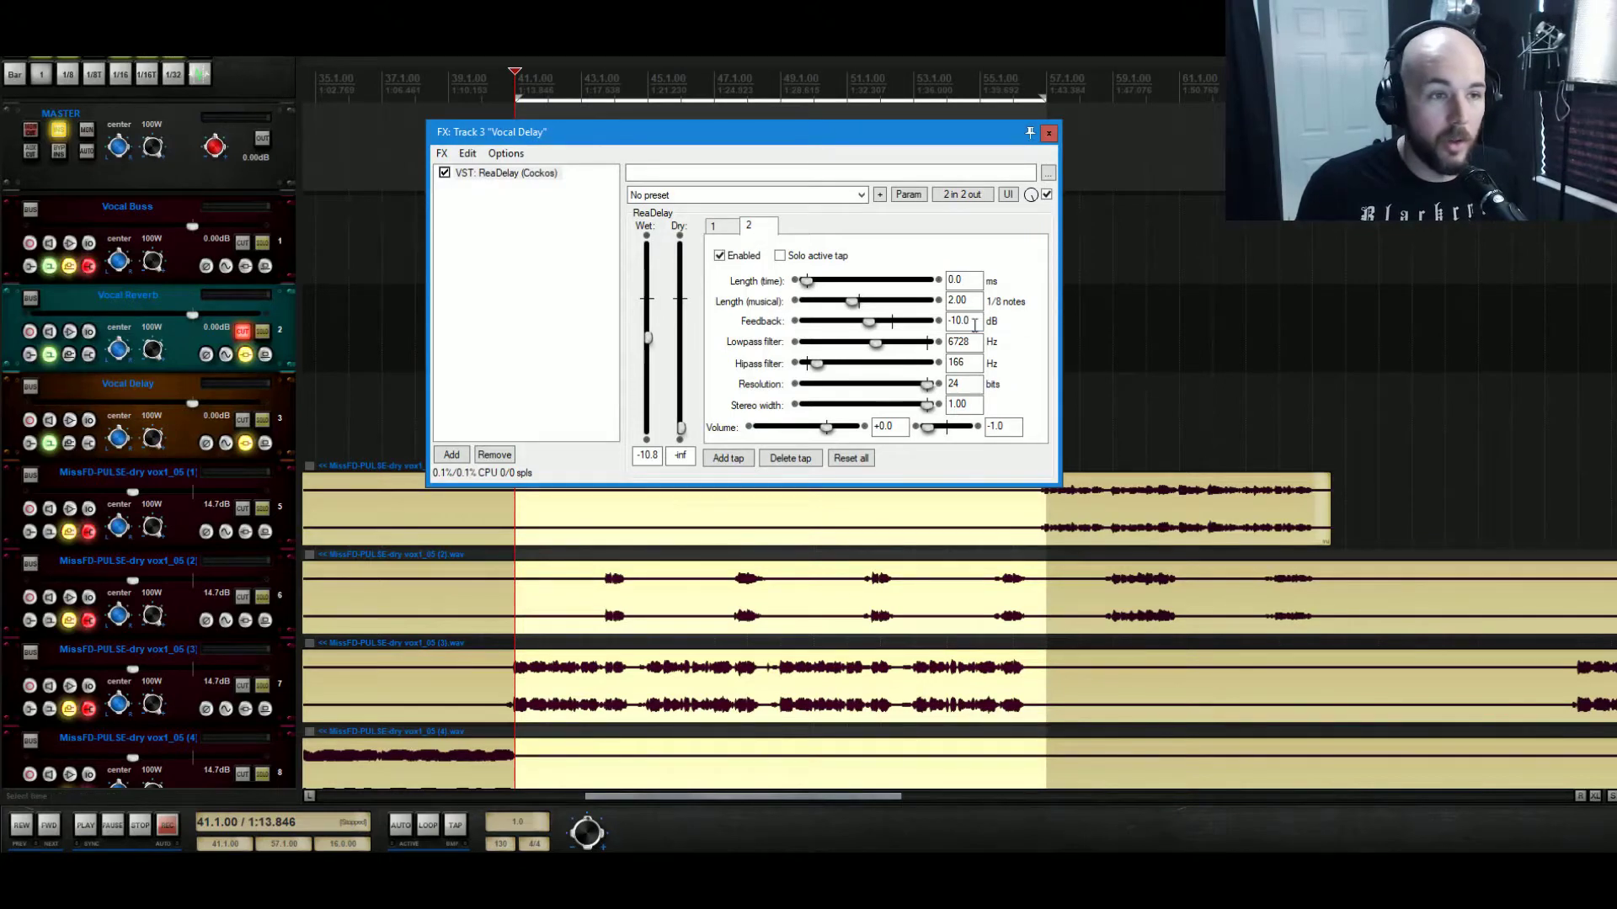
{"action": "key", "text": "space"}
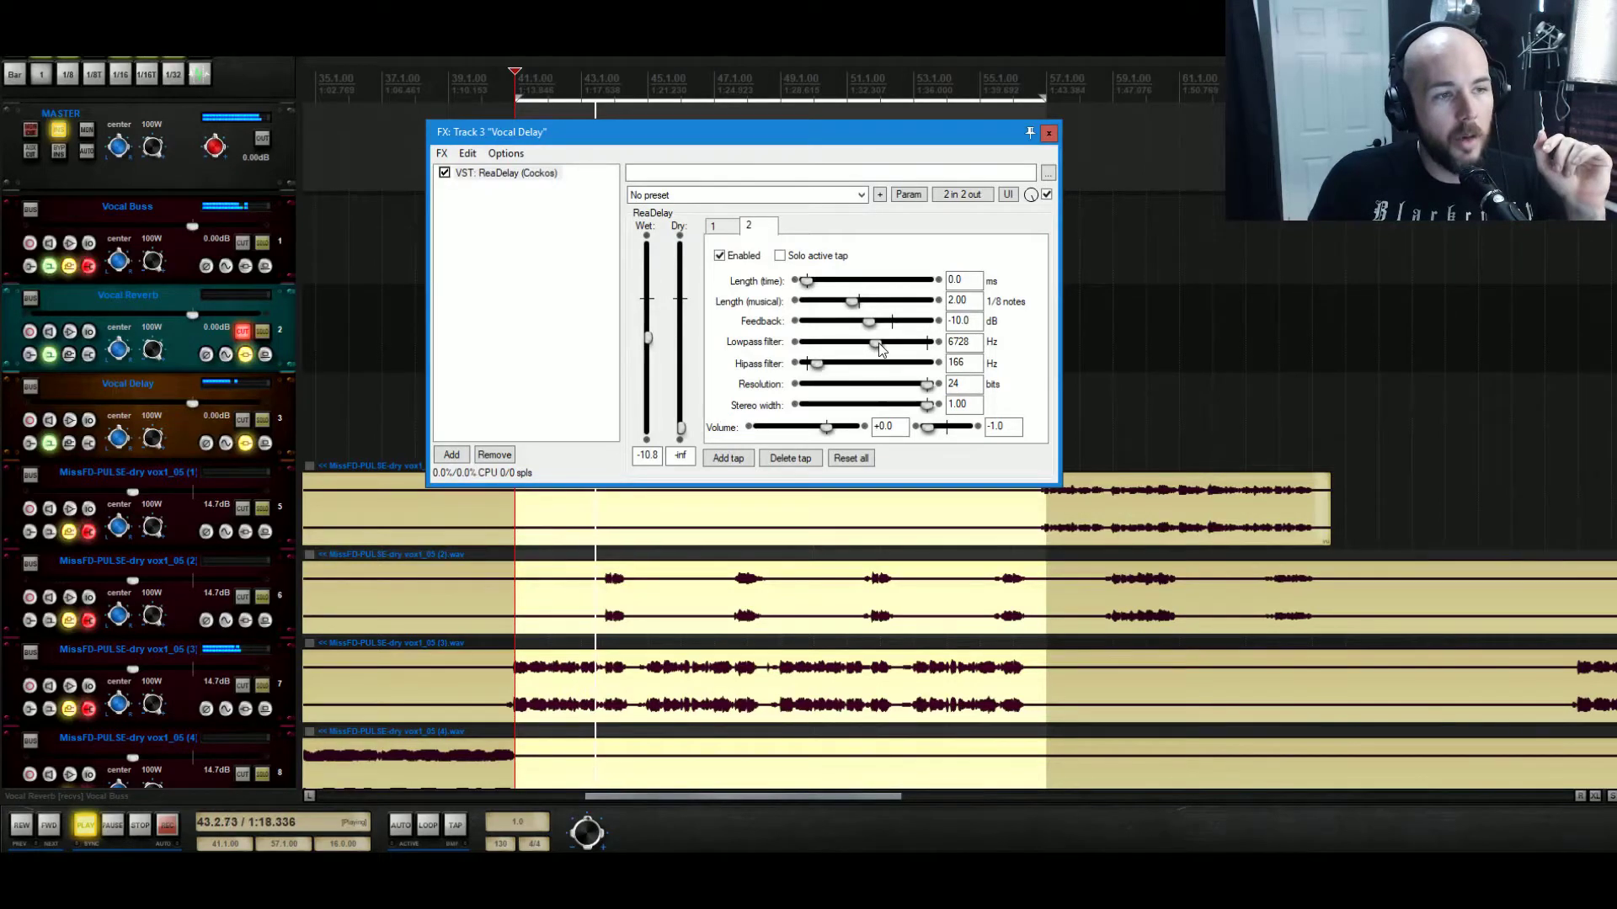
{"action": "left_click_drag", "start_coordinate": [877, 344], "coordinate": [860, 355]}
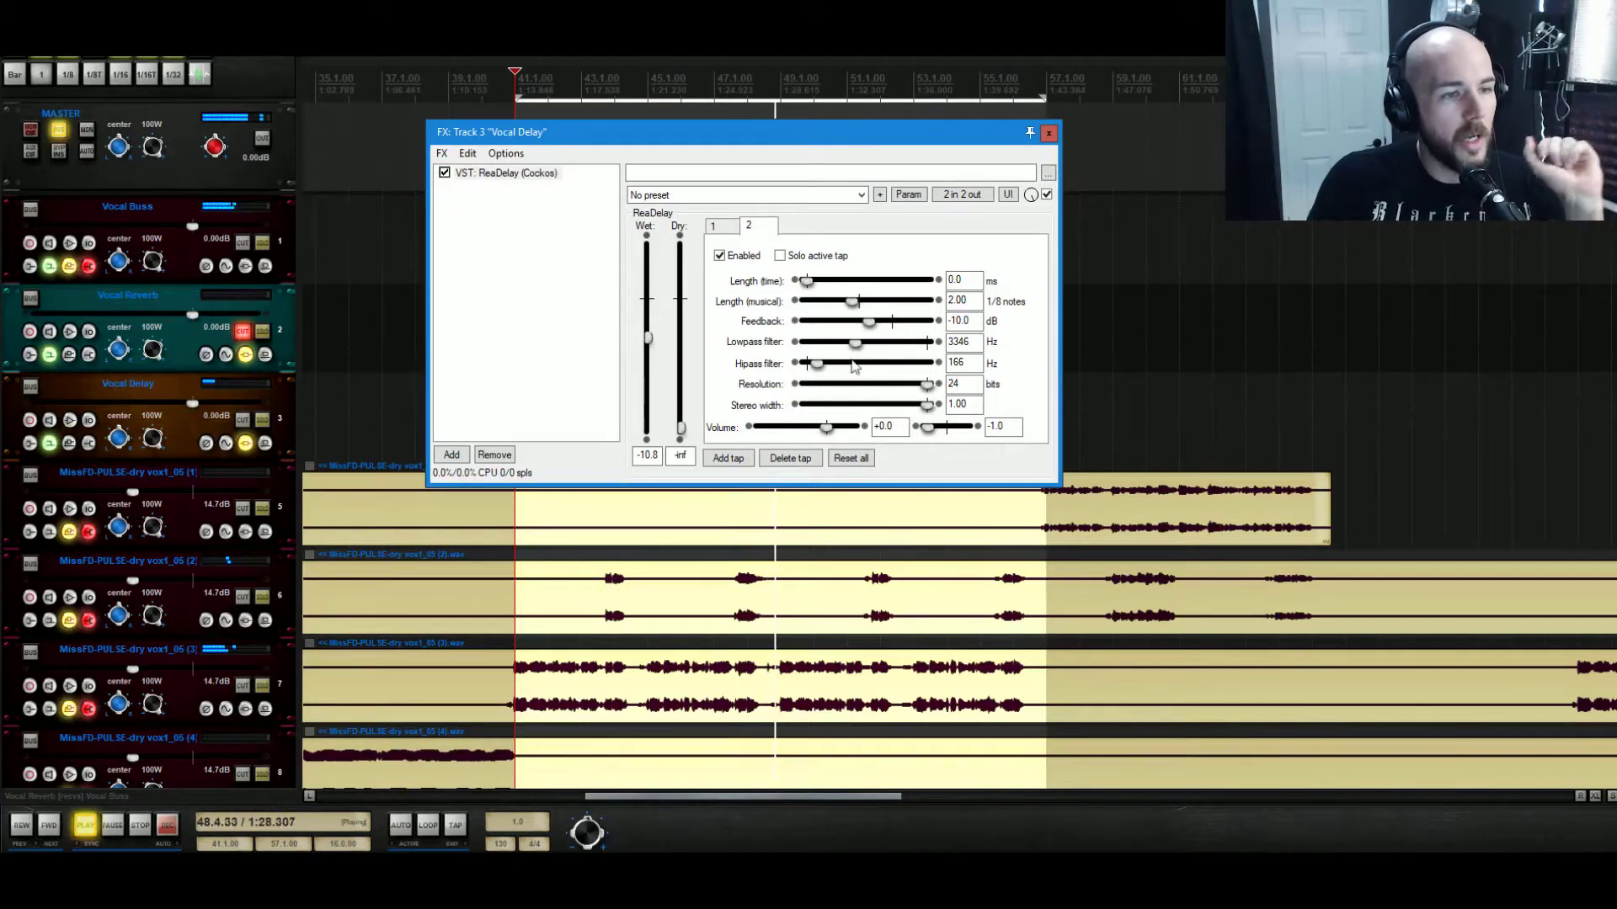
Add a new third tap copied from tap 2, panned fully right, at 3 eighth notes.
{"action": "left_click", "coordinate": [729, 458]}
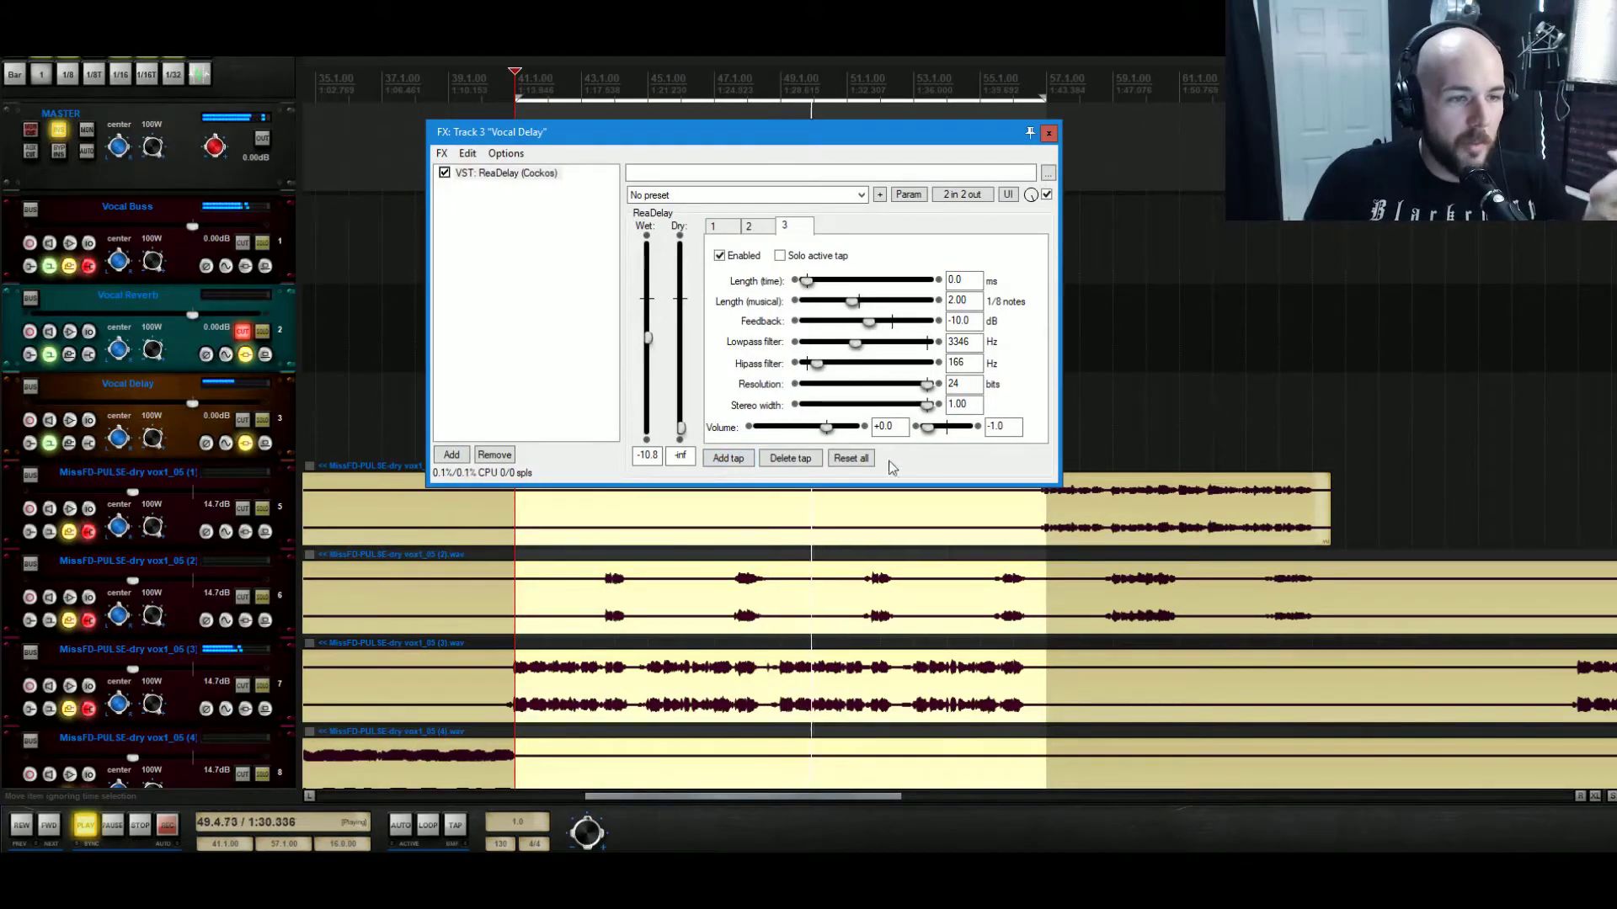
{"action": "left_click_drag", "start_coordinate": [928, 427], "coordinate": [1163, 439]}
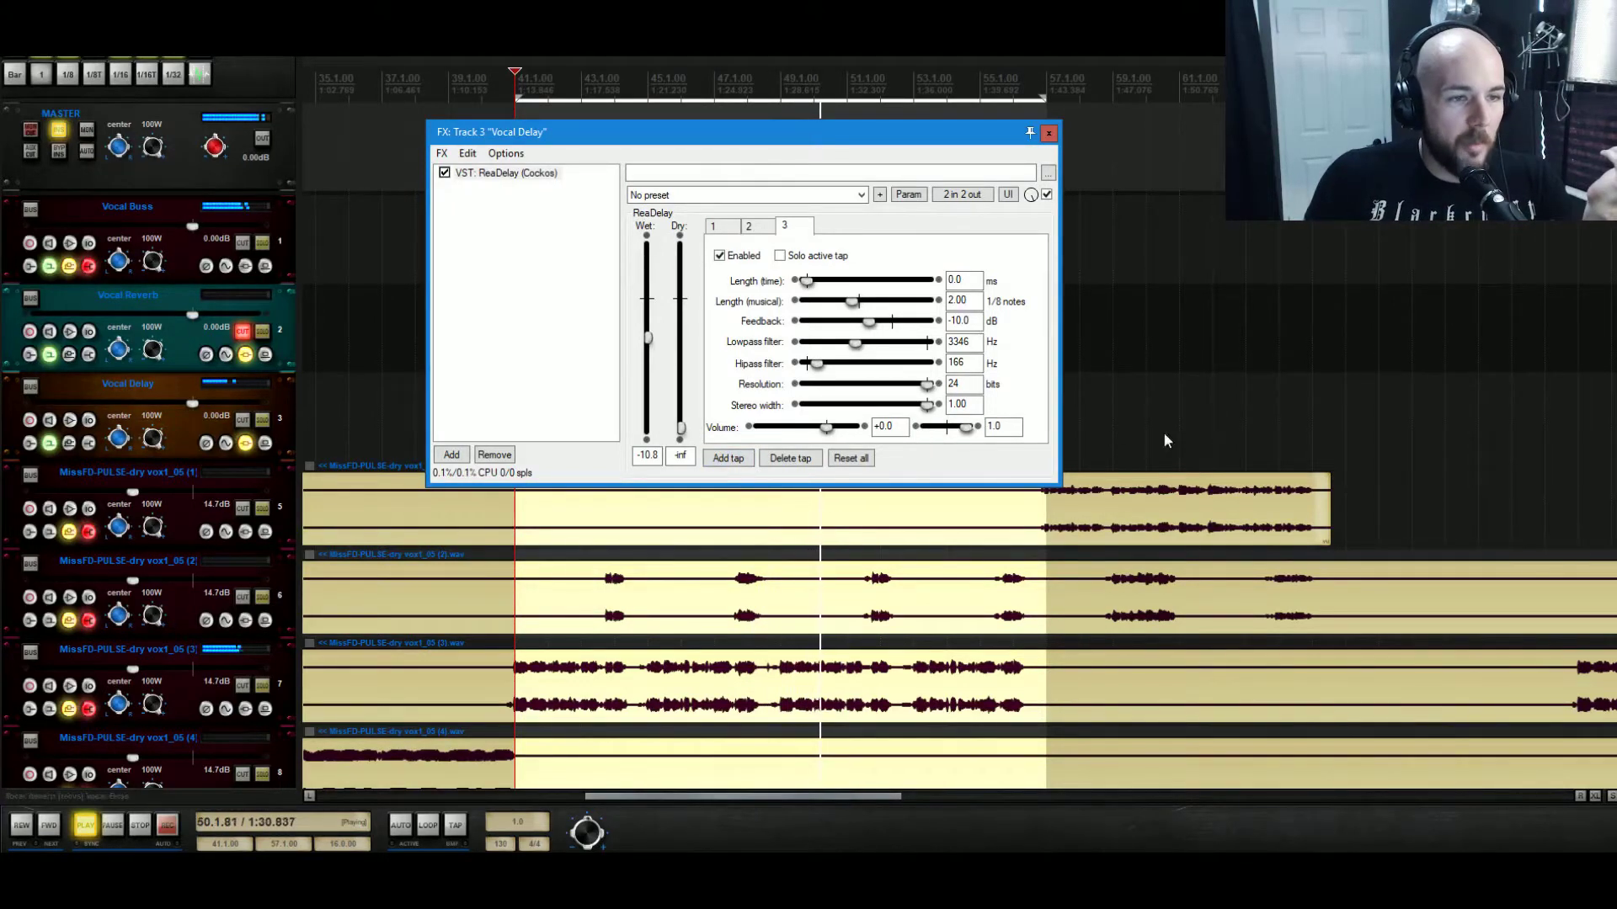
{"action": "double_click", "coordinate": [976, 305]}
{"action": "type", "text": "3"}
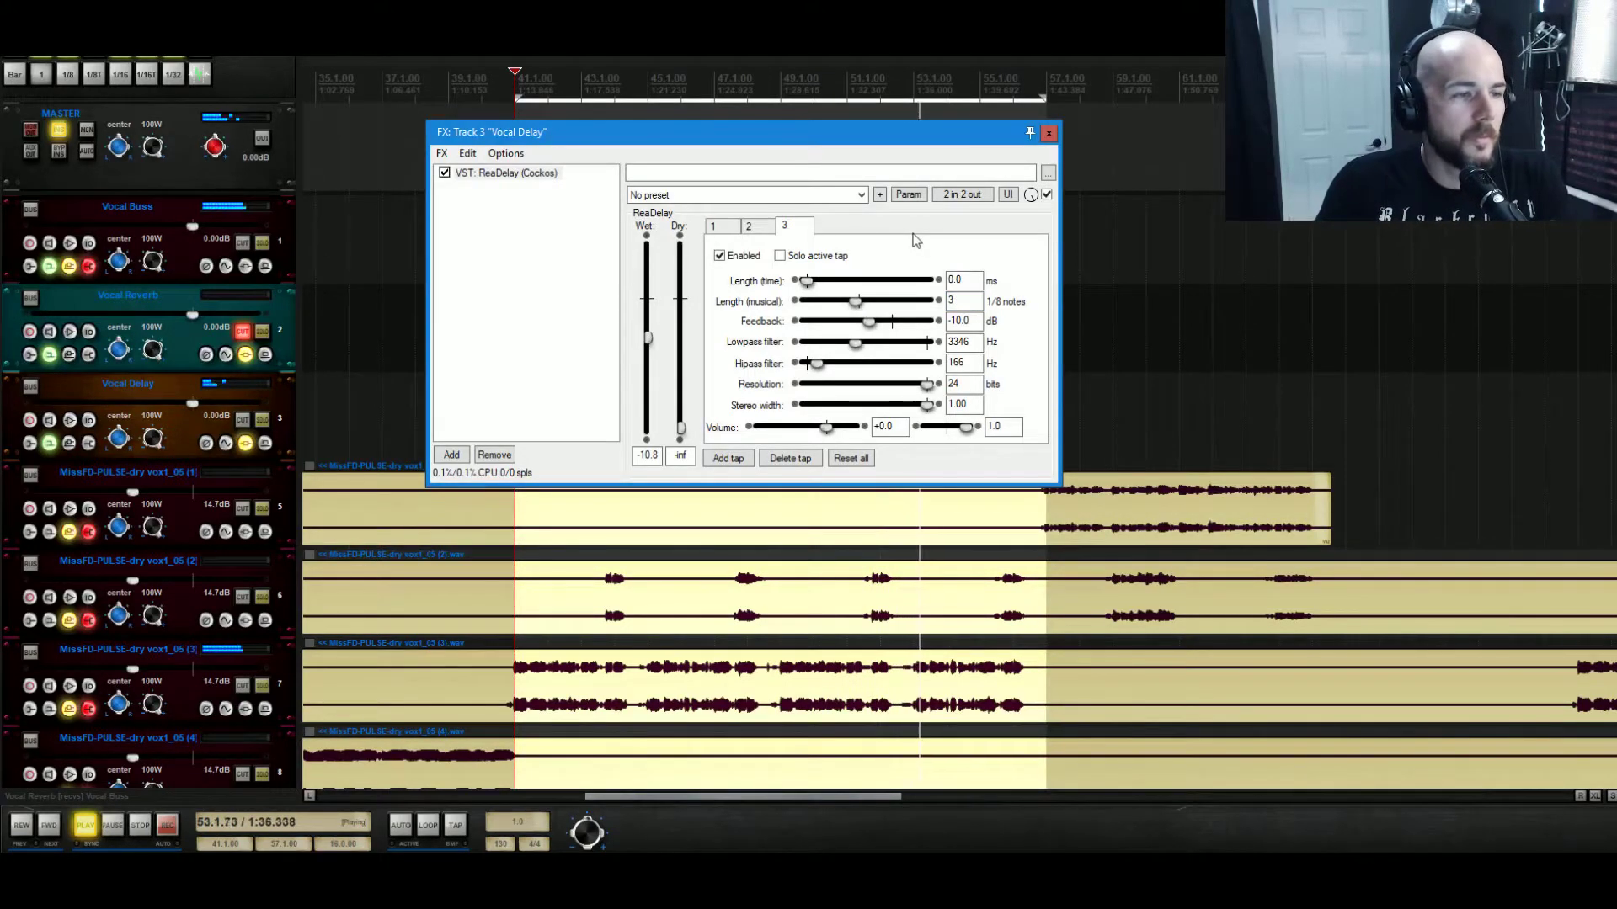
{"action": "left_click", "coordinate": [729, 227]}
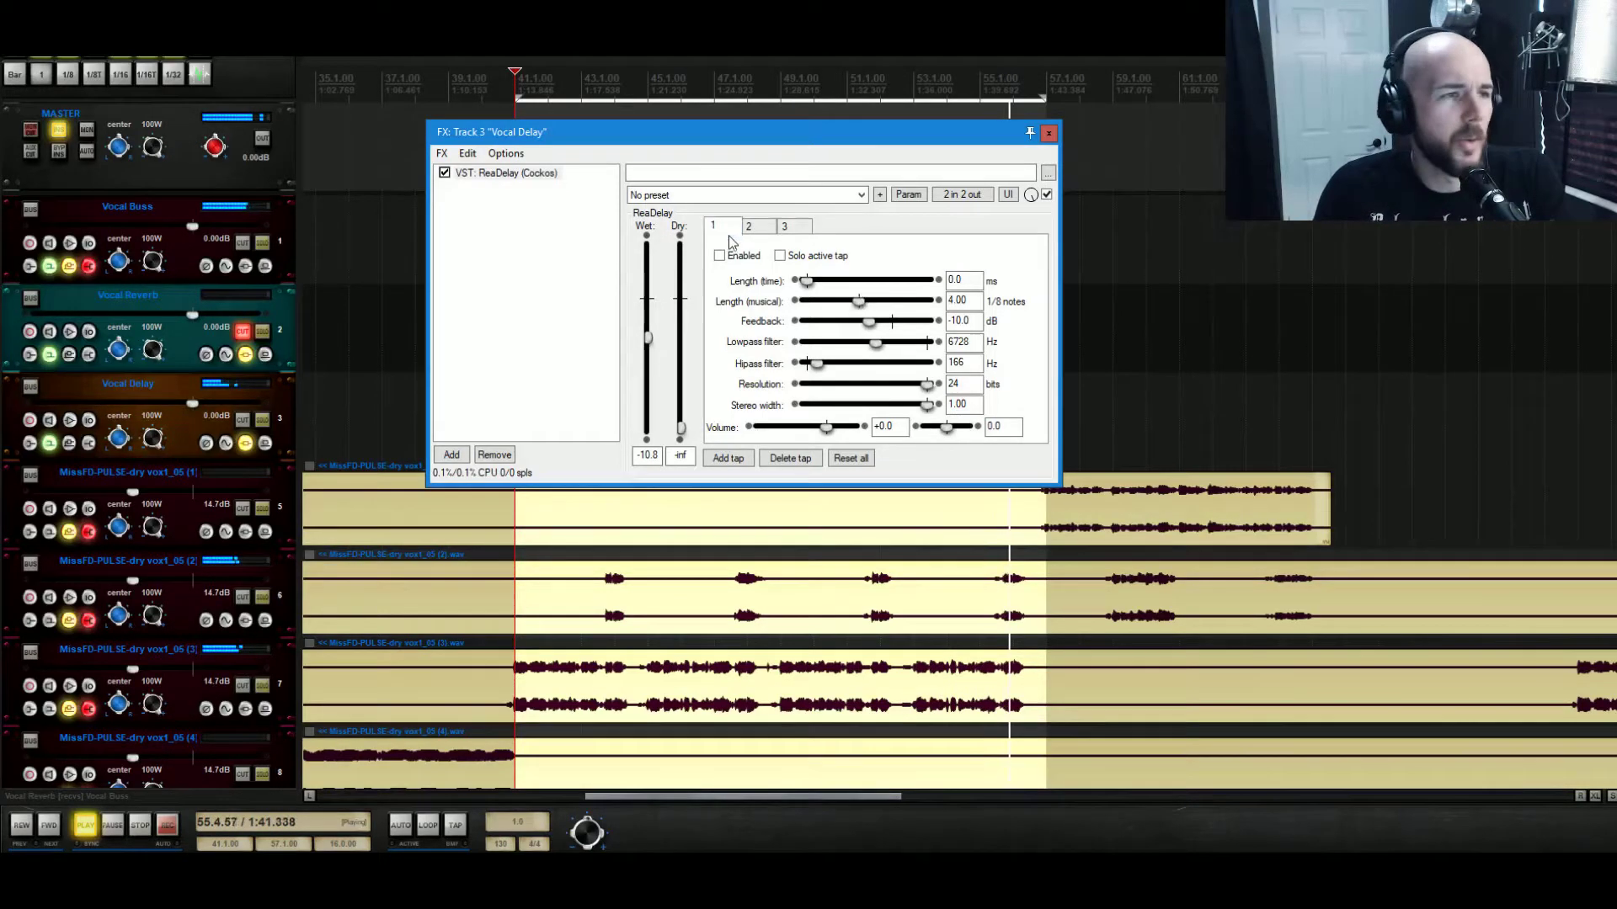
Reset dry to 0 dB, set tap 3's volume to -5 dB, and enable looping during playback.
{"action": "double_click", "coordinate": [683, 426]}
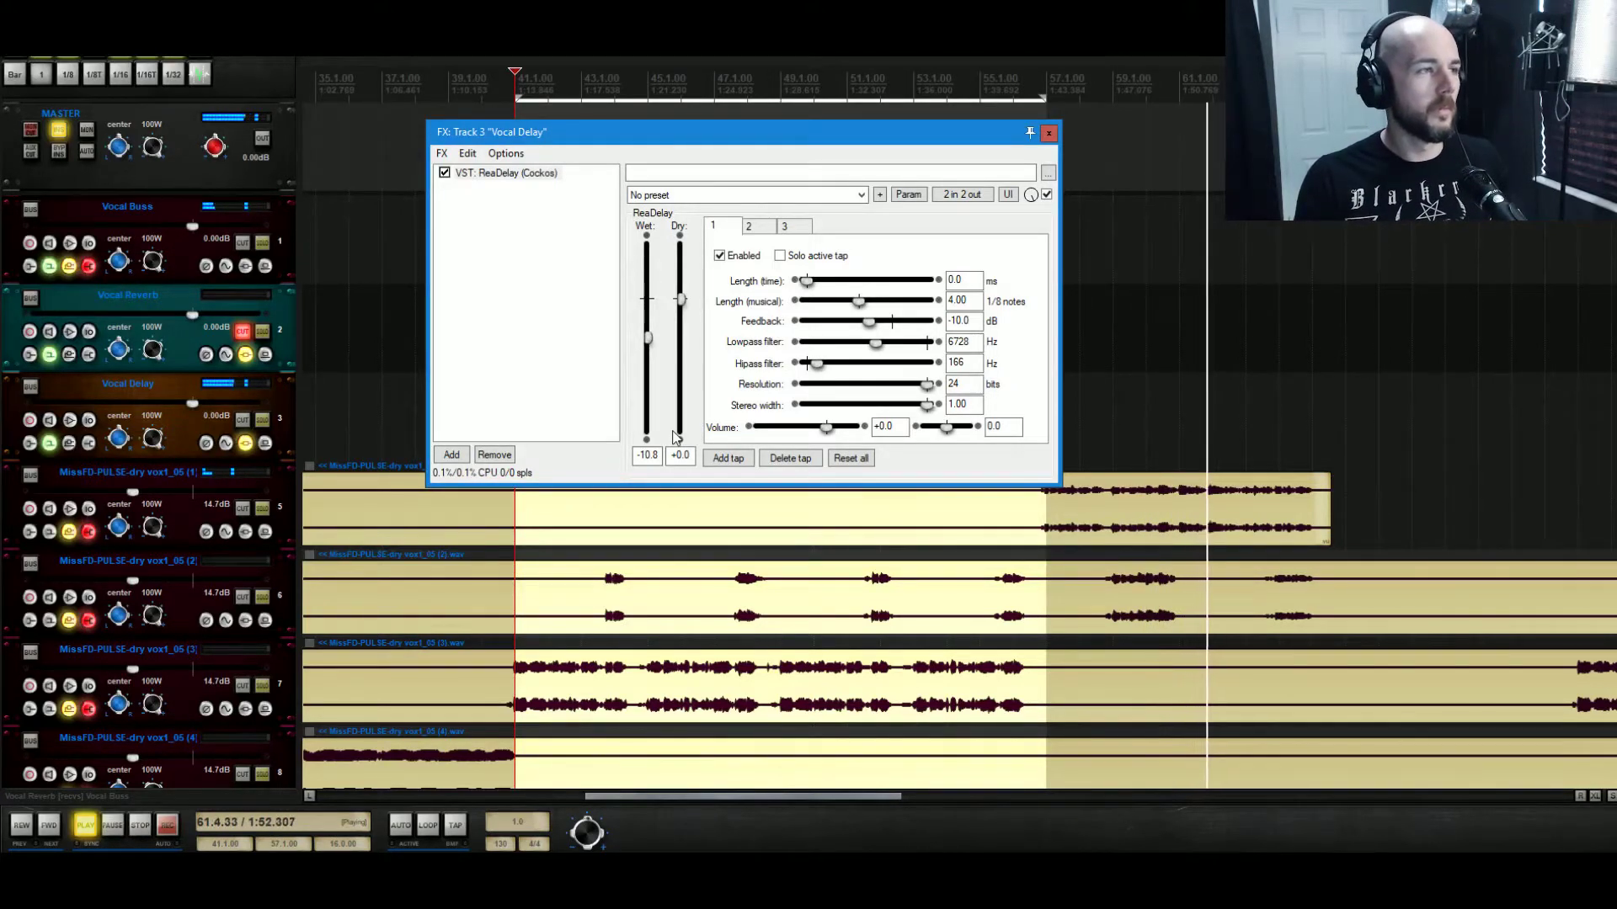
{"action": "key", "text": "space"}
{"action": "key", "text": "space"}
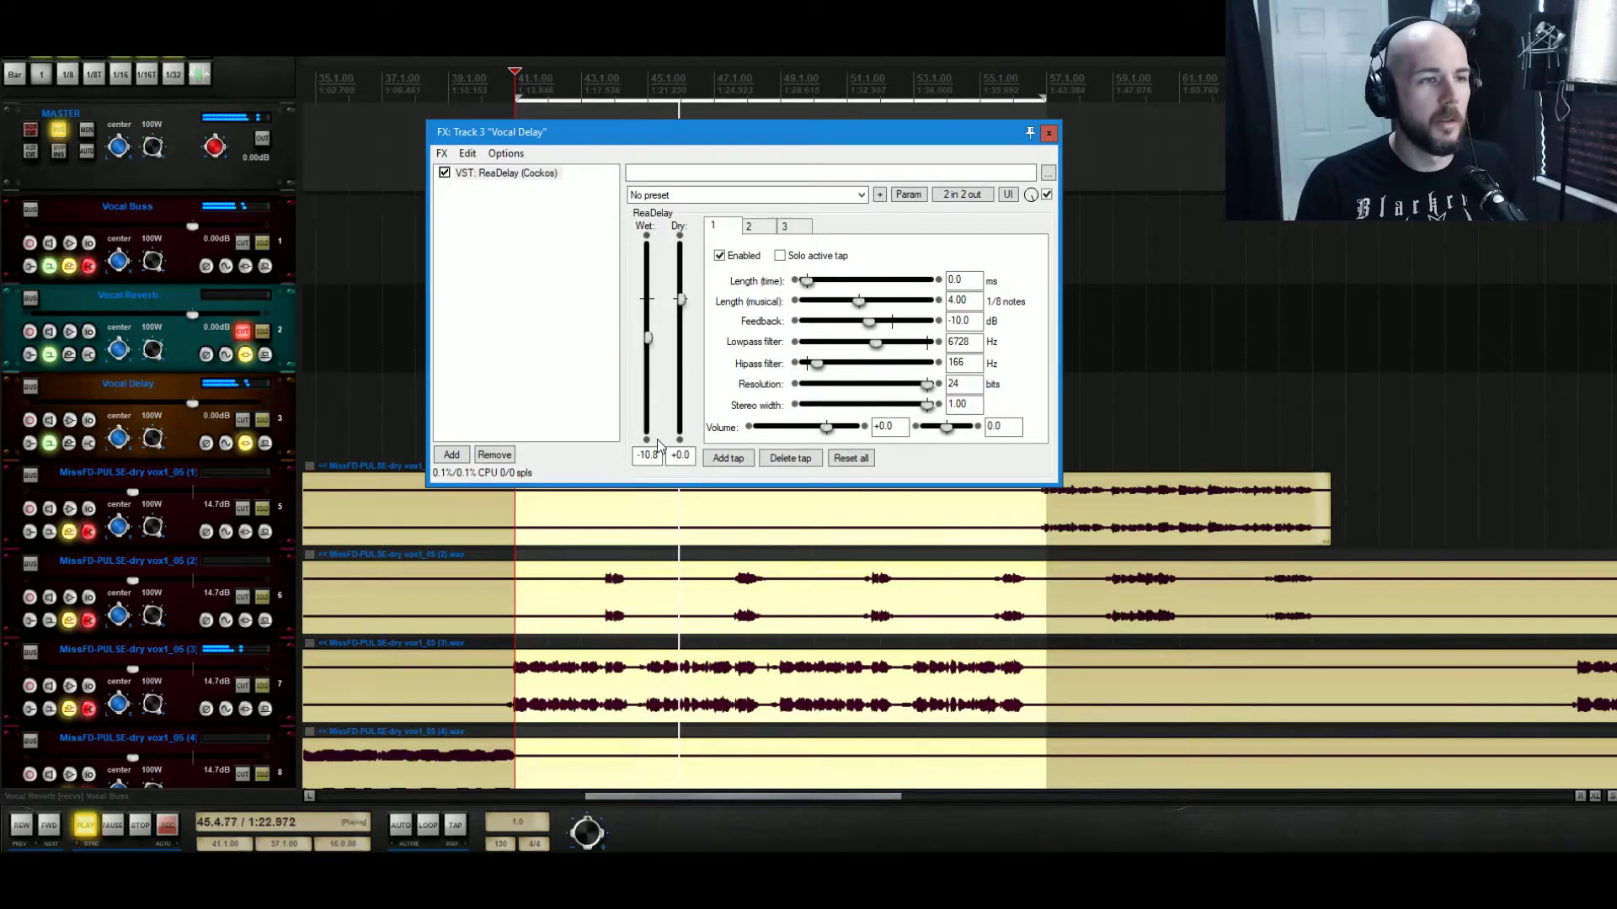
{"action": "left_click", "coordinate": [770, 227]}
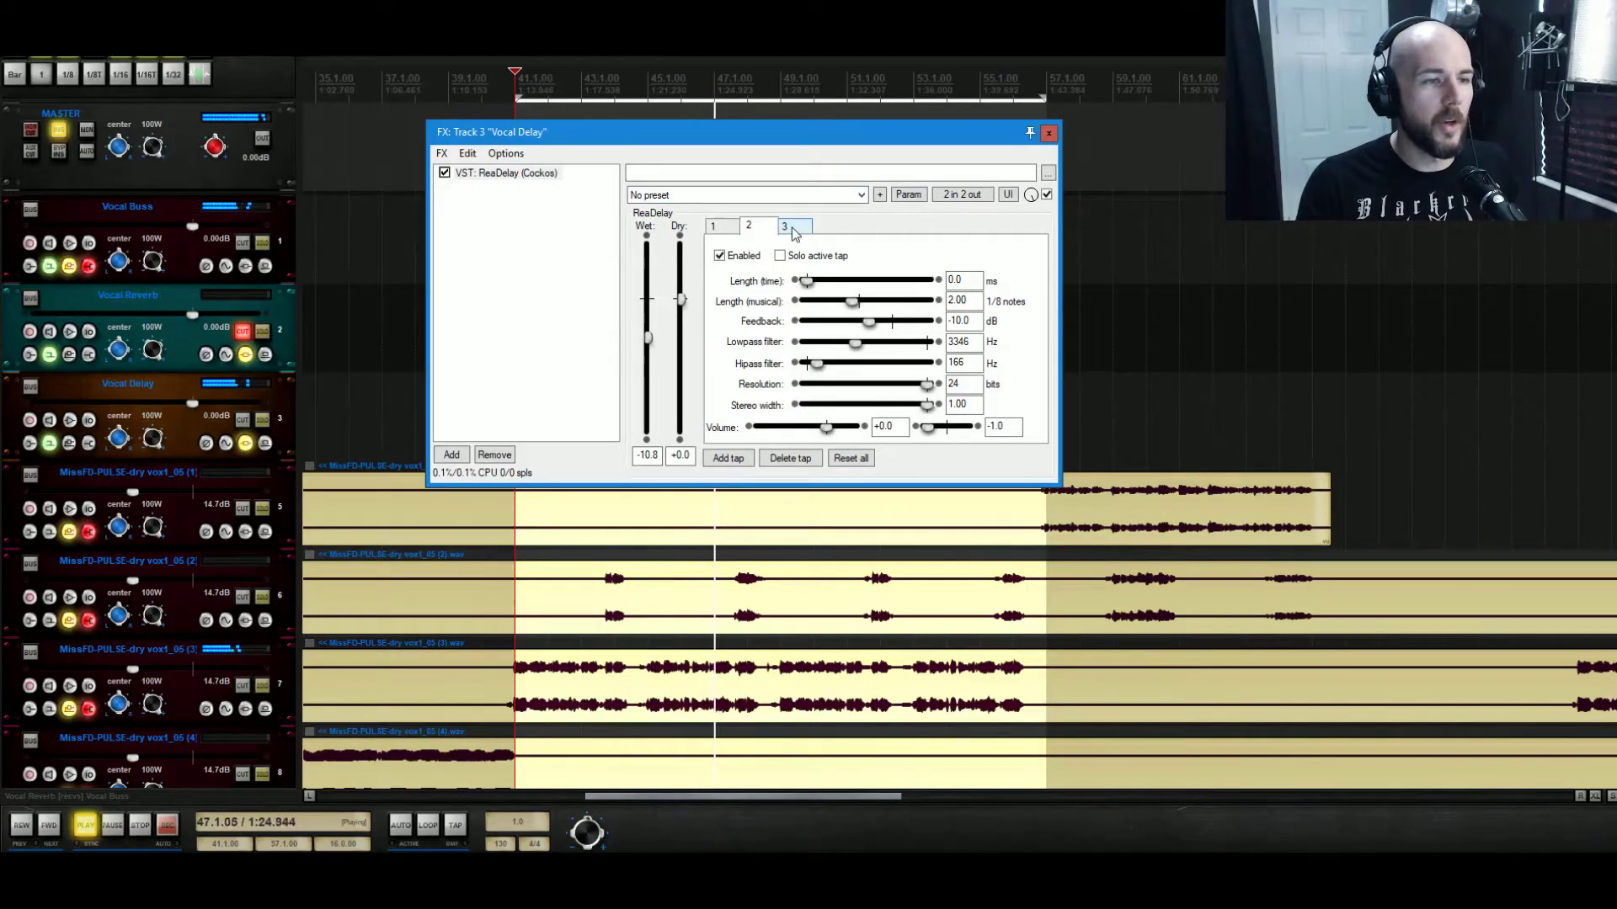
{"action": "left_click_drag", "start_coordinate": [895, 430], "coordinate": [861, 432]}
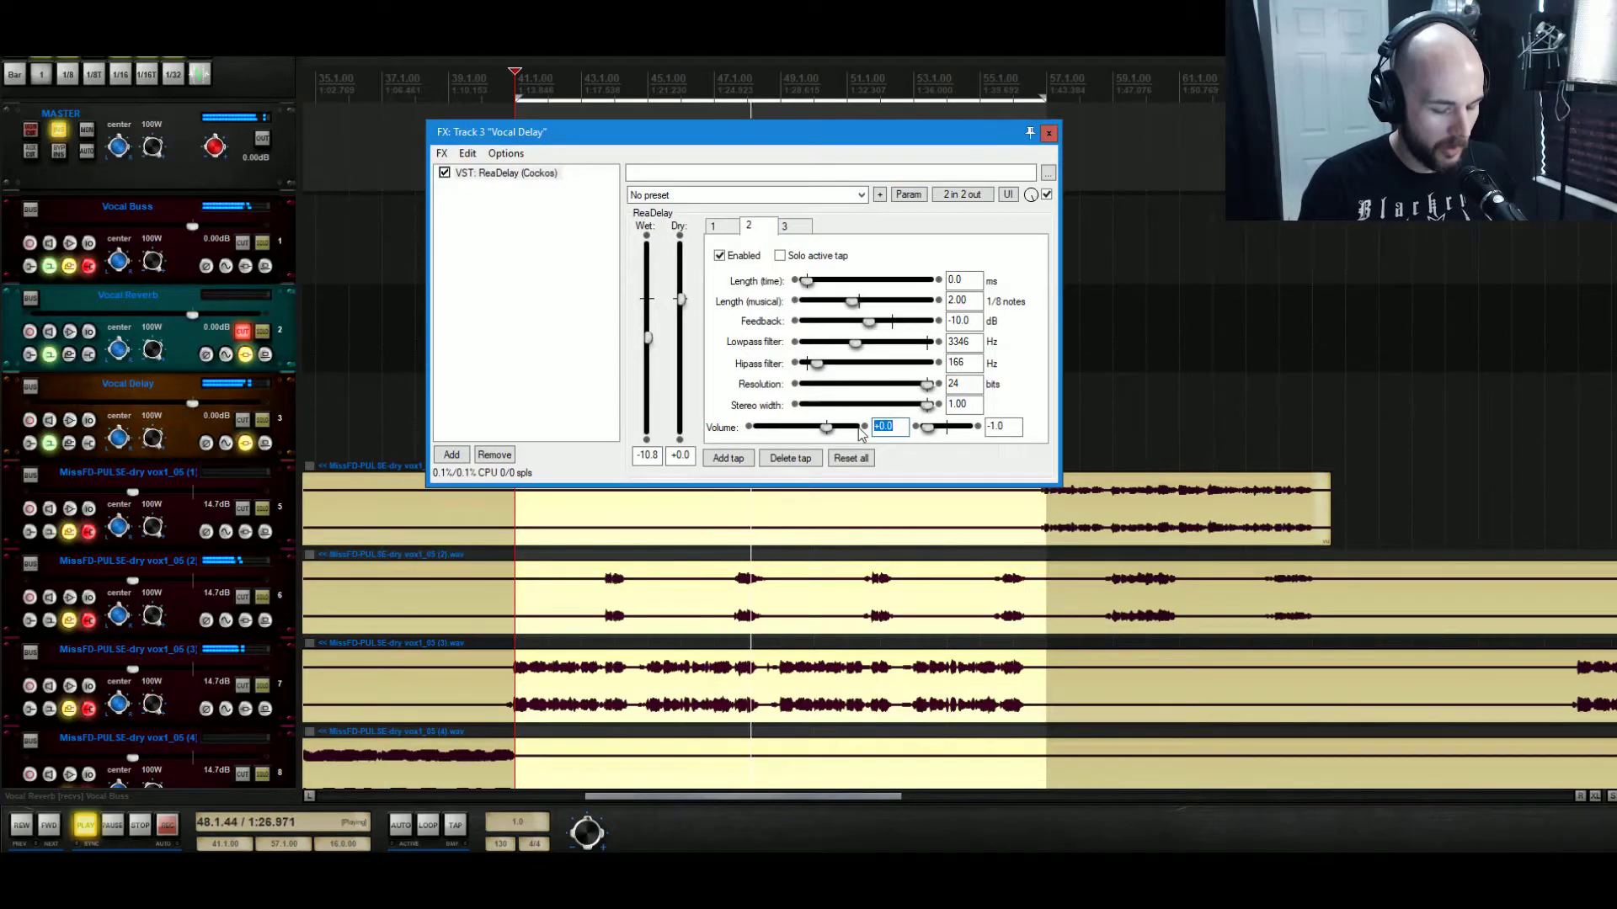
{"action": "left_click", "coordinate": [785, 226]}
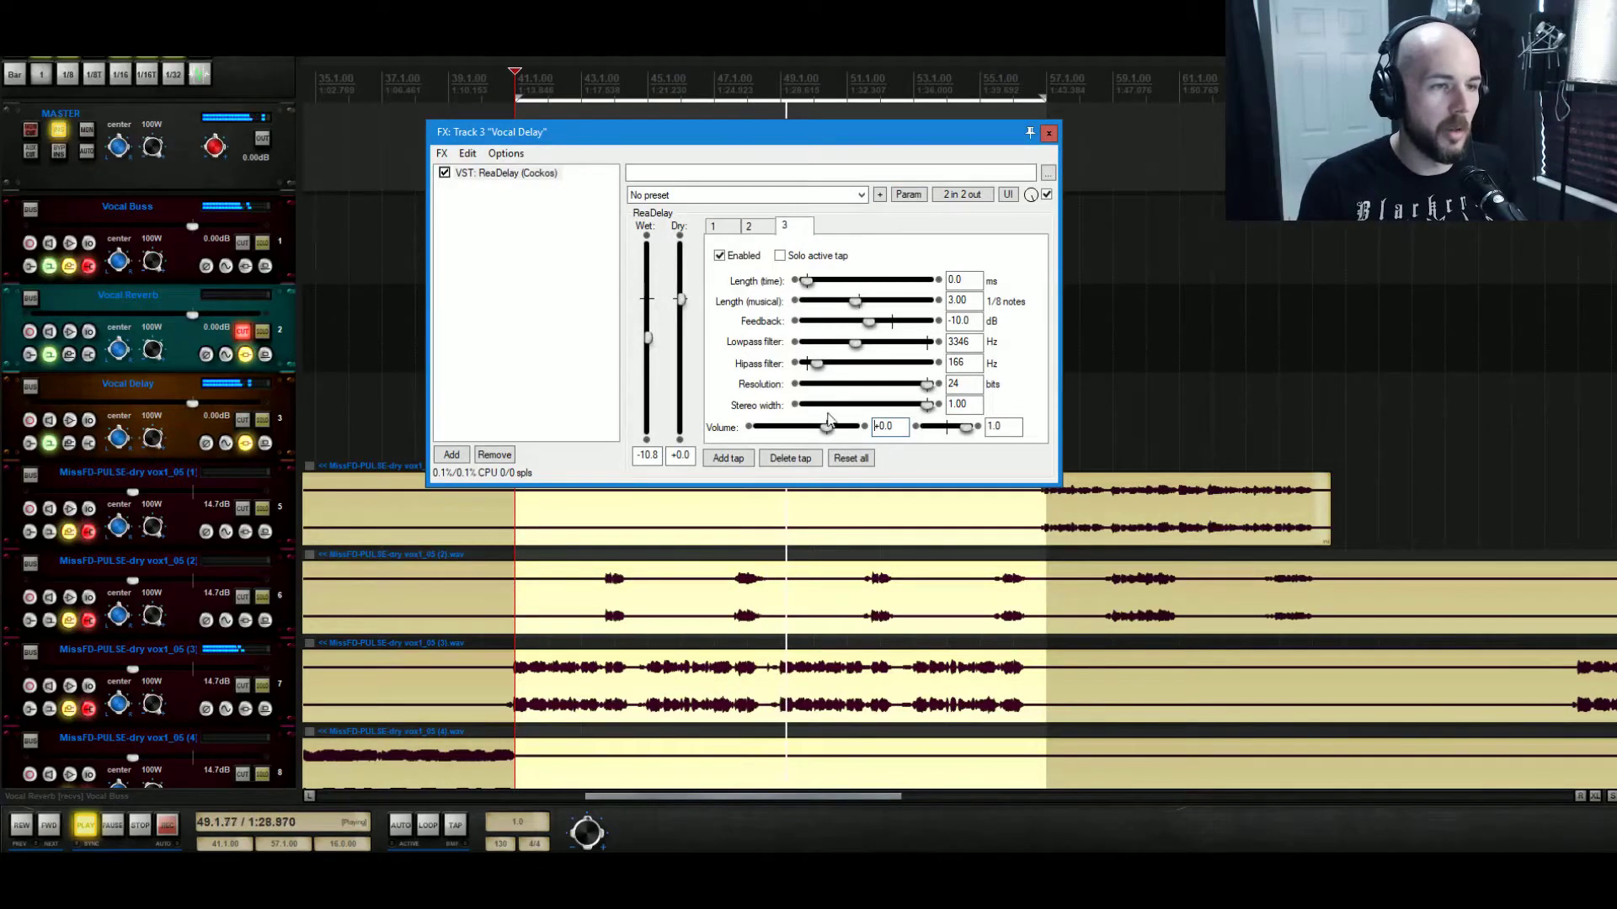
{"action": "key", "text": "ctrl+a"}
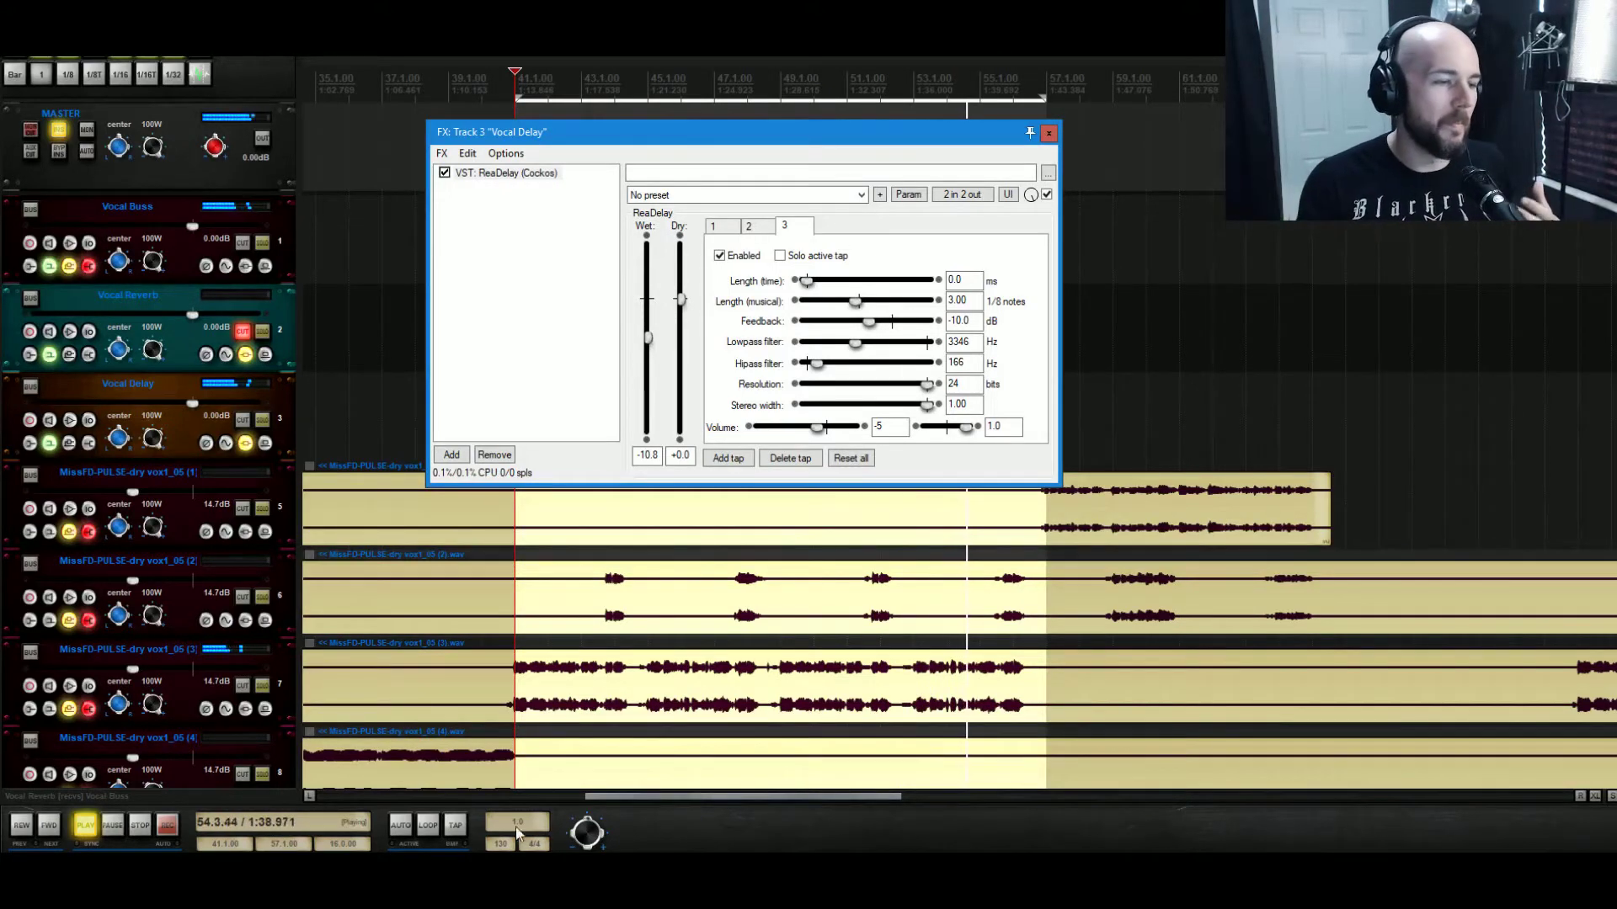
{"action": "left_click", "coordinate": [429, 827]}
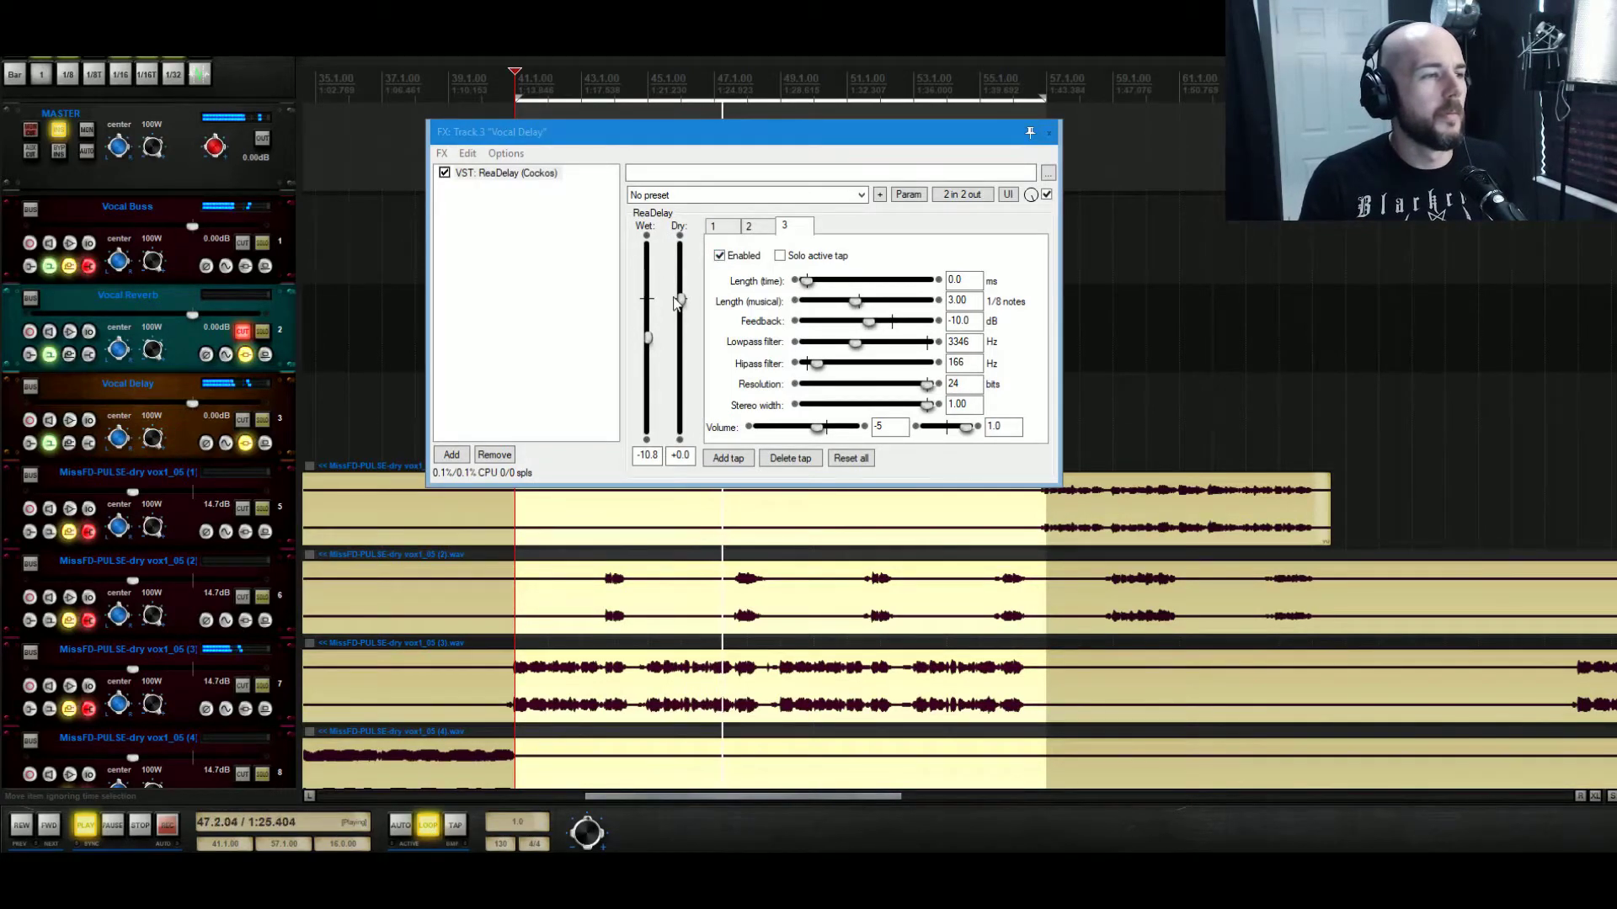
{"action": "key", "text": "space"}
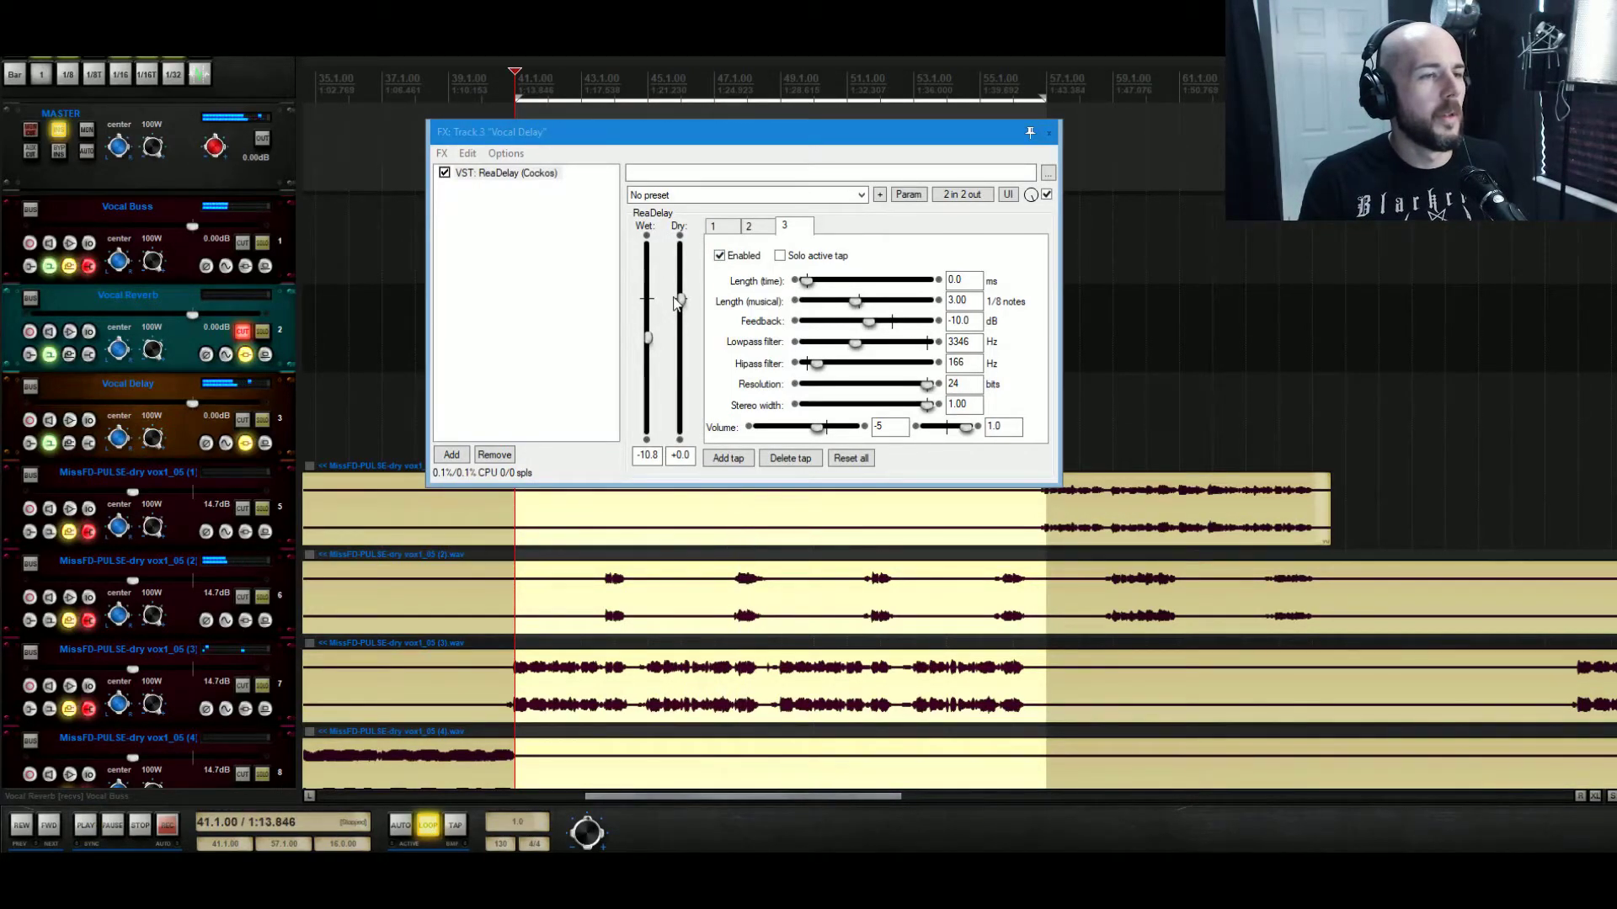
Turn dry fully off, open Vocal Buss routing, and reset ReaDelay's wet level to +0.0 dB.
{"action": "left_click_drag", "start_coordinate": [680, 300], "coordinate": [707, 598]}
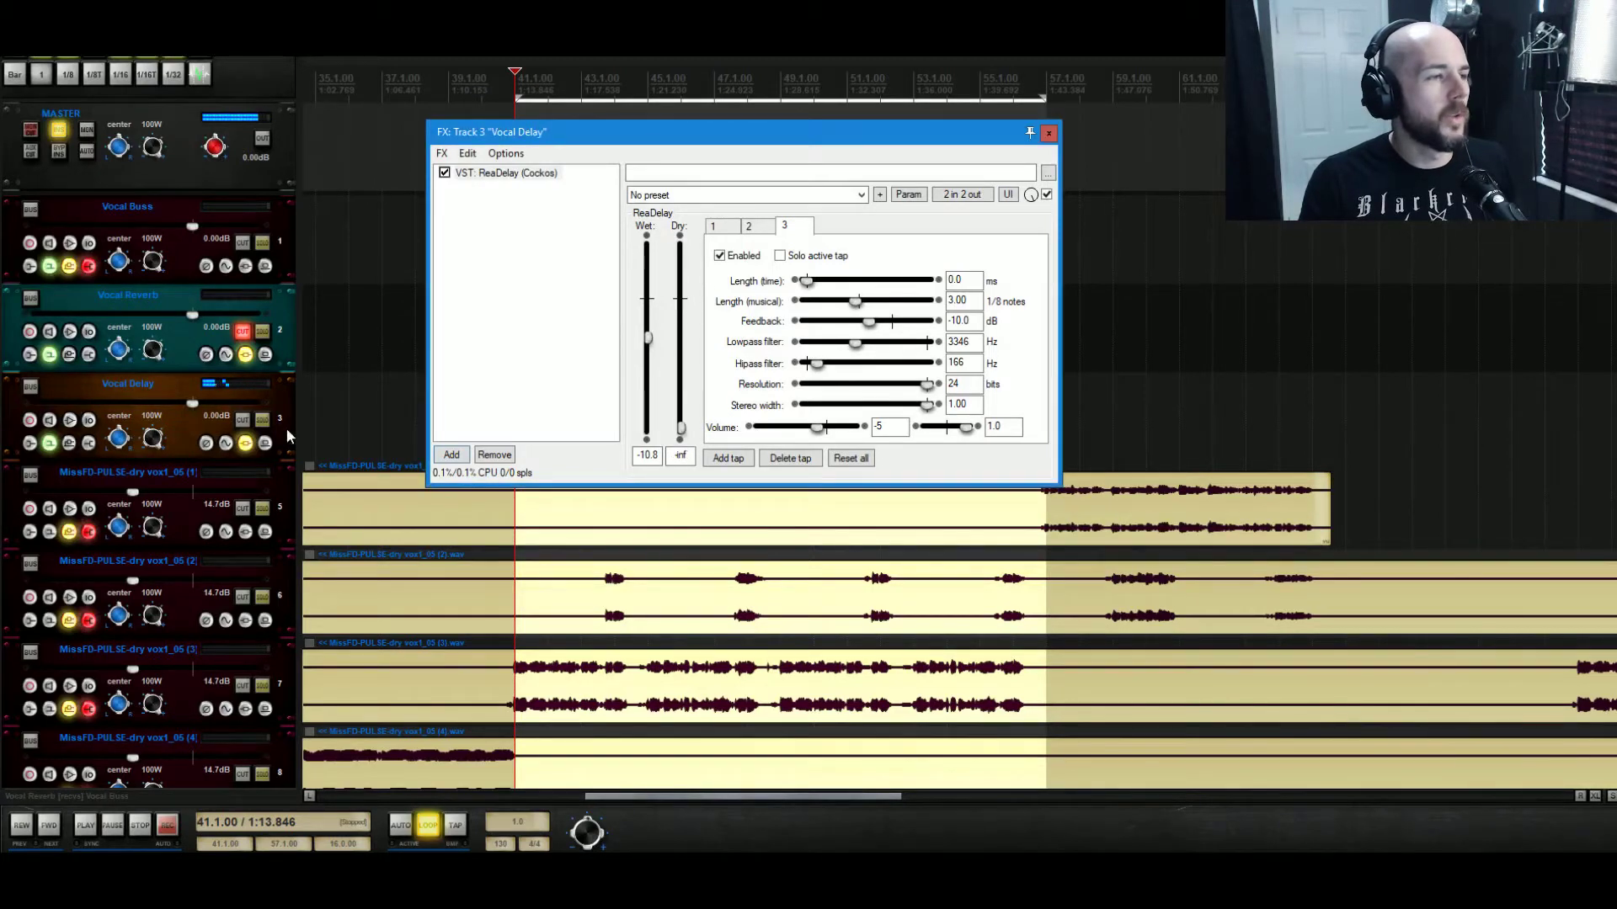
{"action": "left_click", "coordinate": [69, 271]}
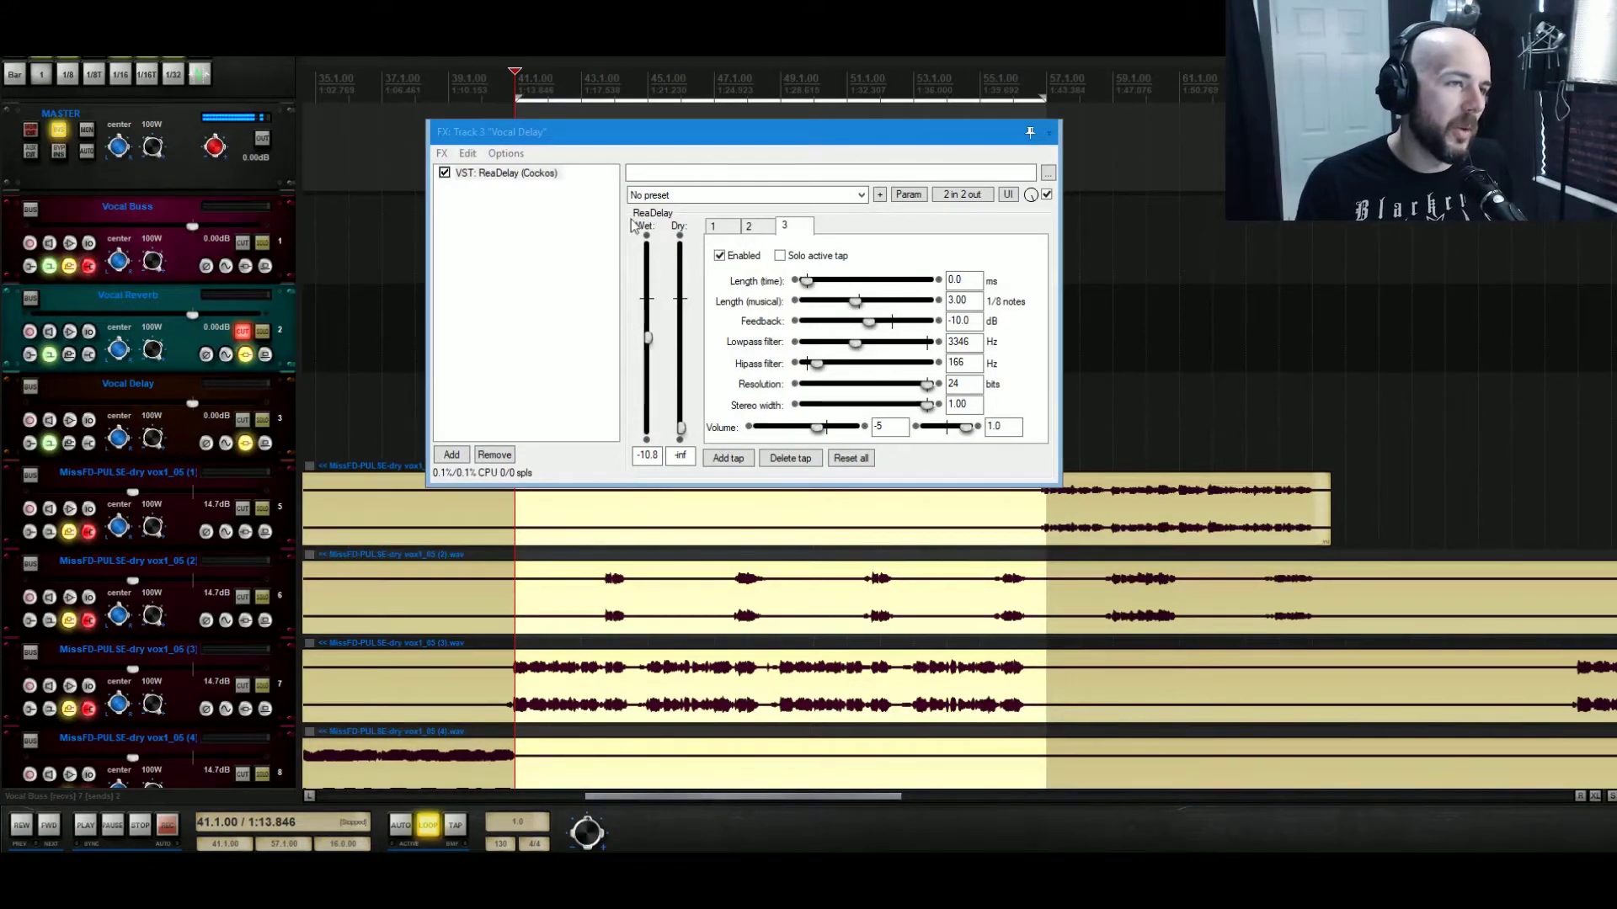
{"action": "left_click_drag", "start_coordinate": [647, 333], "coordinate": [648, 363]}
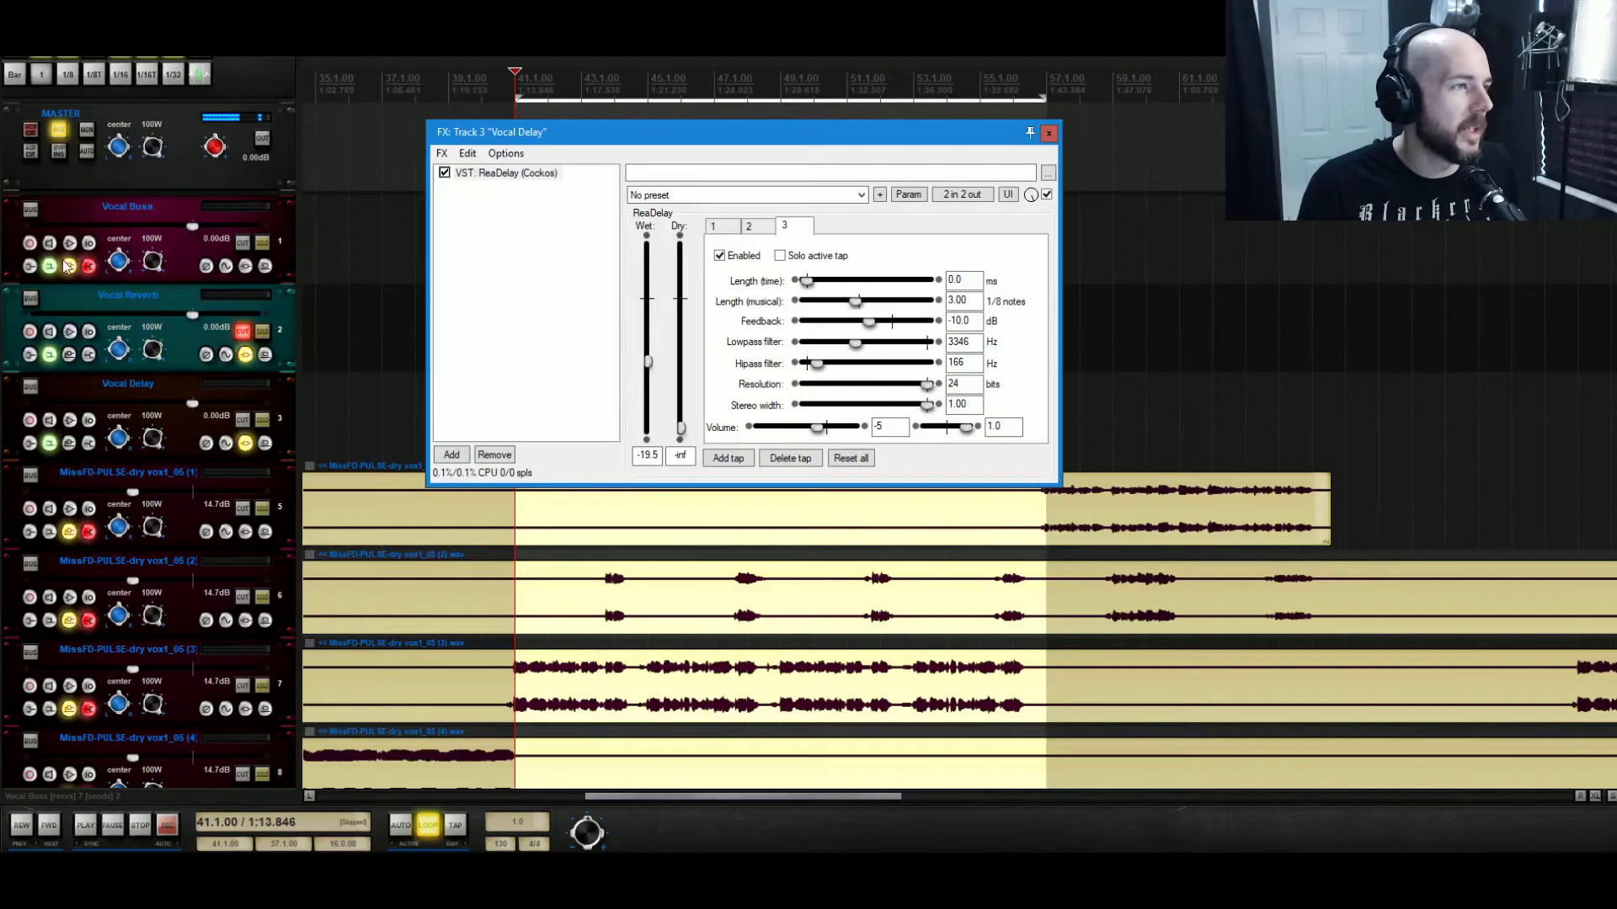
{"action": "double_click", "coordinate": [650, 361]}
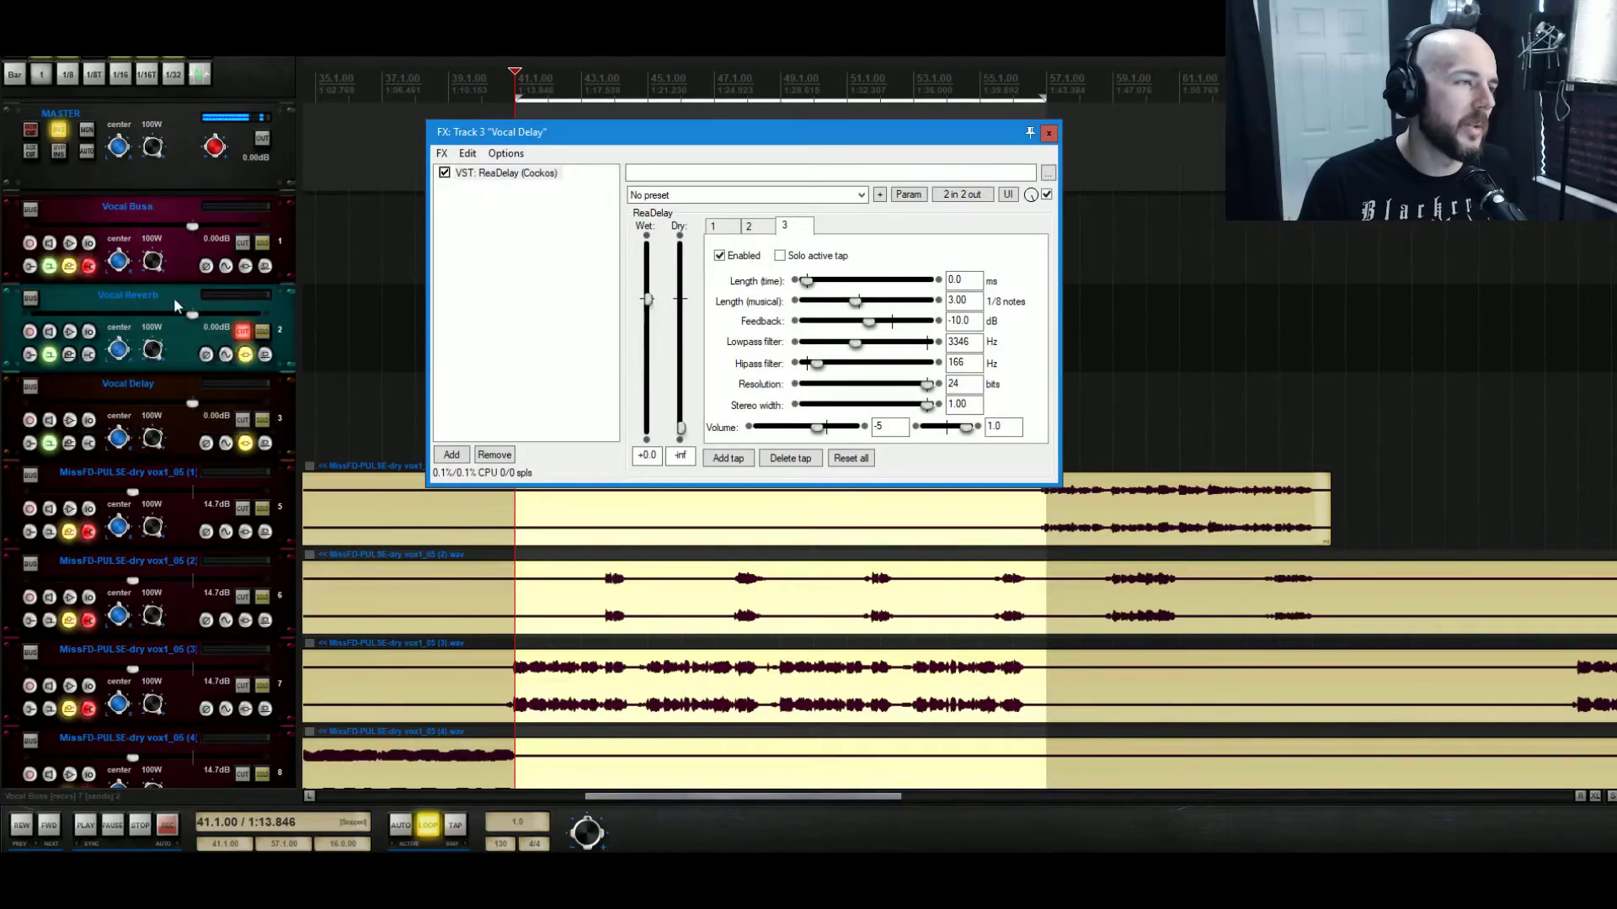
Close the Vocal Buss routing window and the ReaDelay plugin window.
{"action": "left_click", "coordinate": [71, 265]}
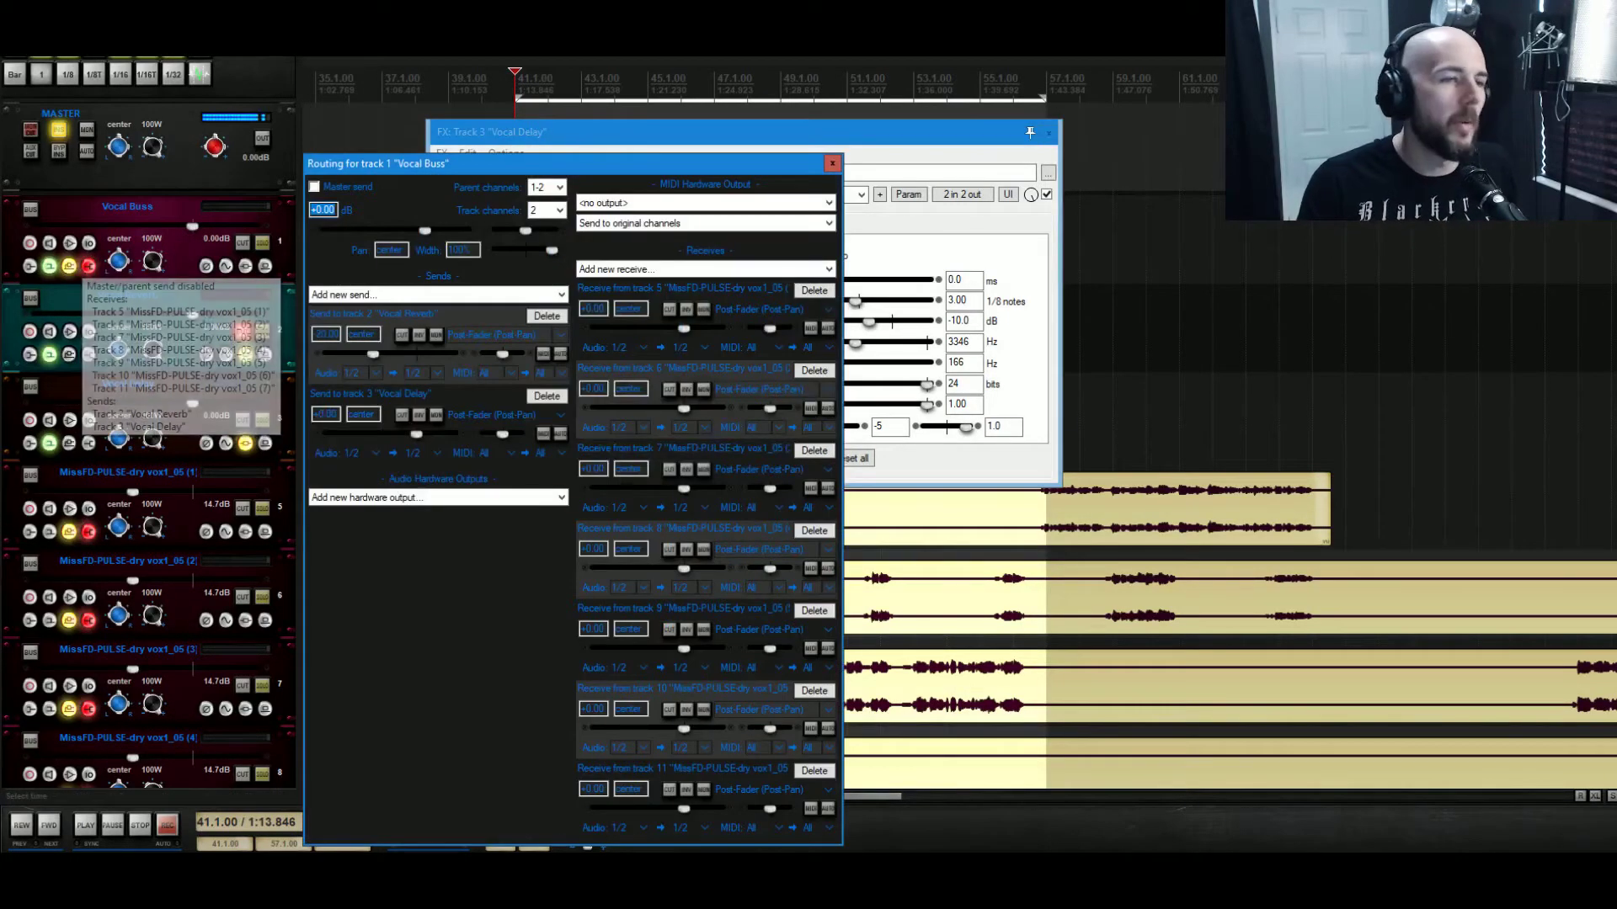
{"action": "left_click", "coordinate": [1011, 250]}
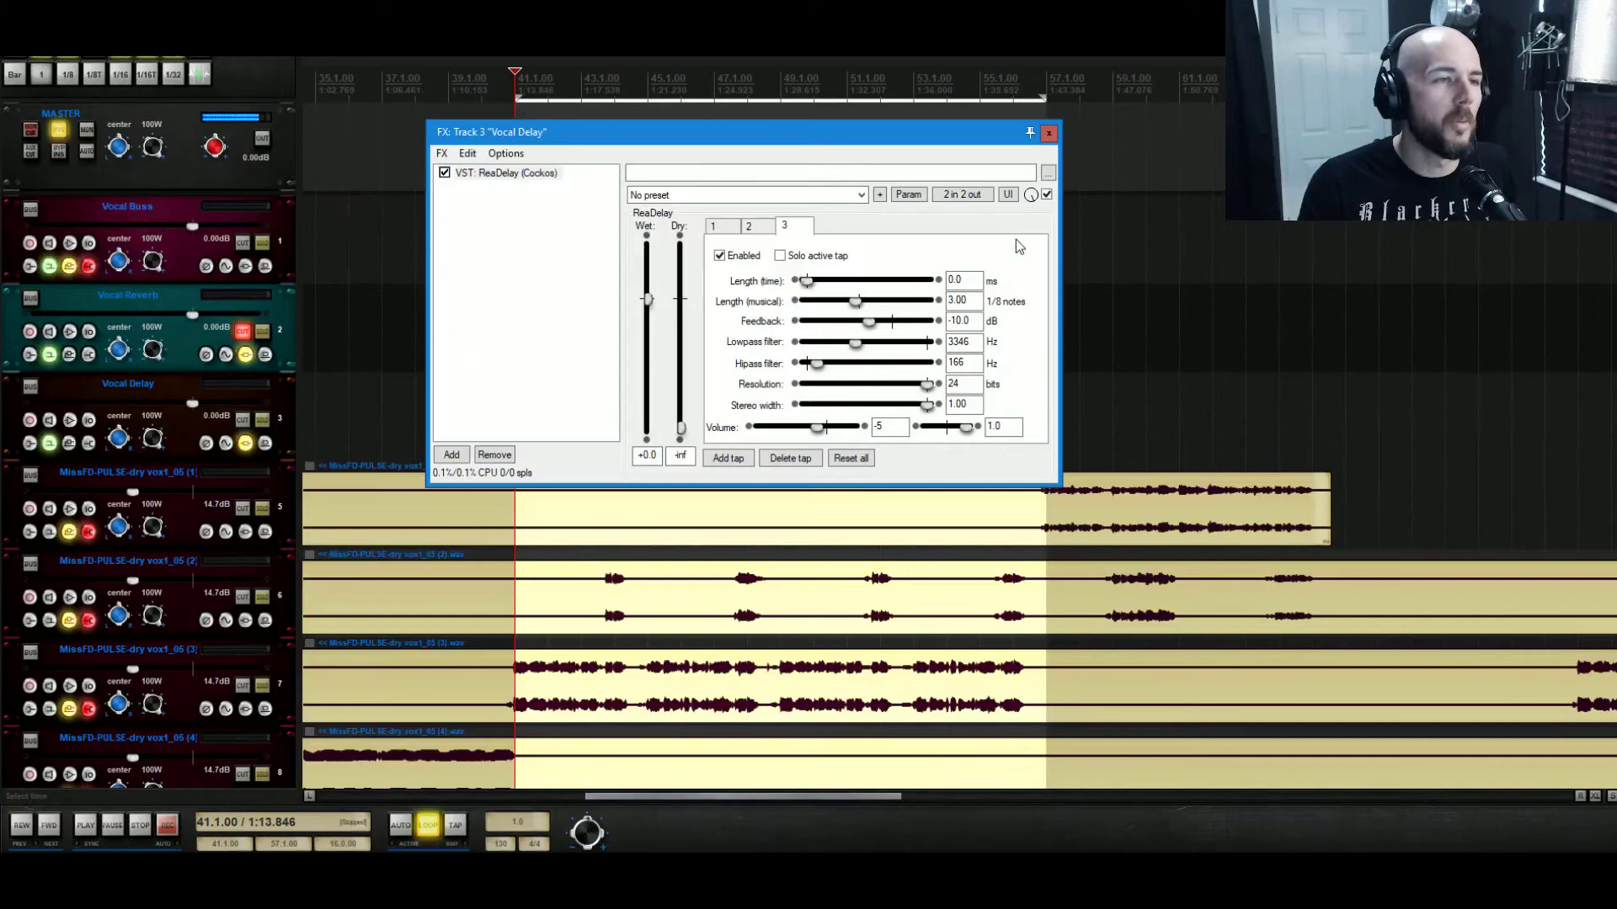
{"action": "left_click", "coordinate": [1049, 133]}
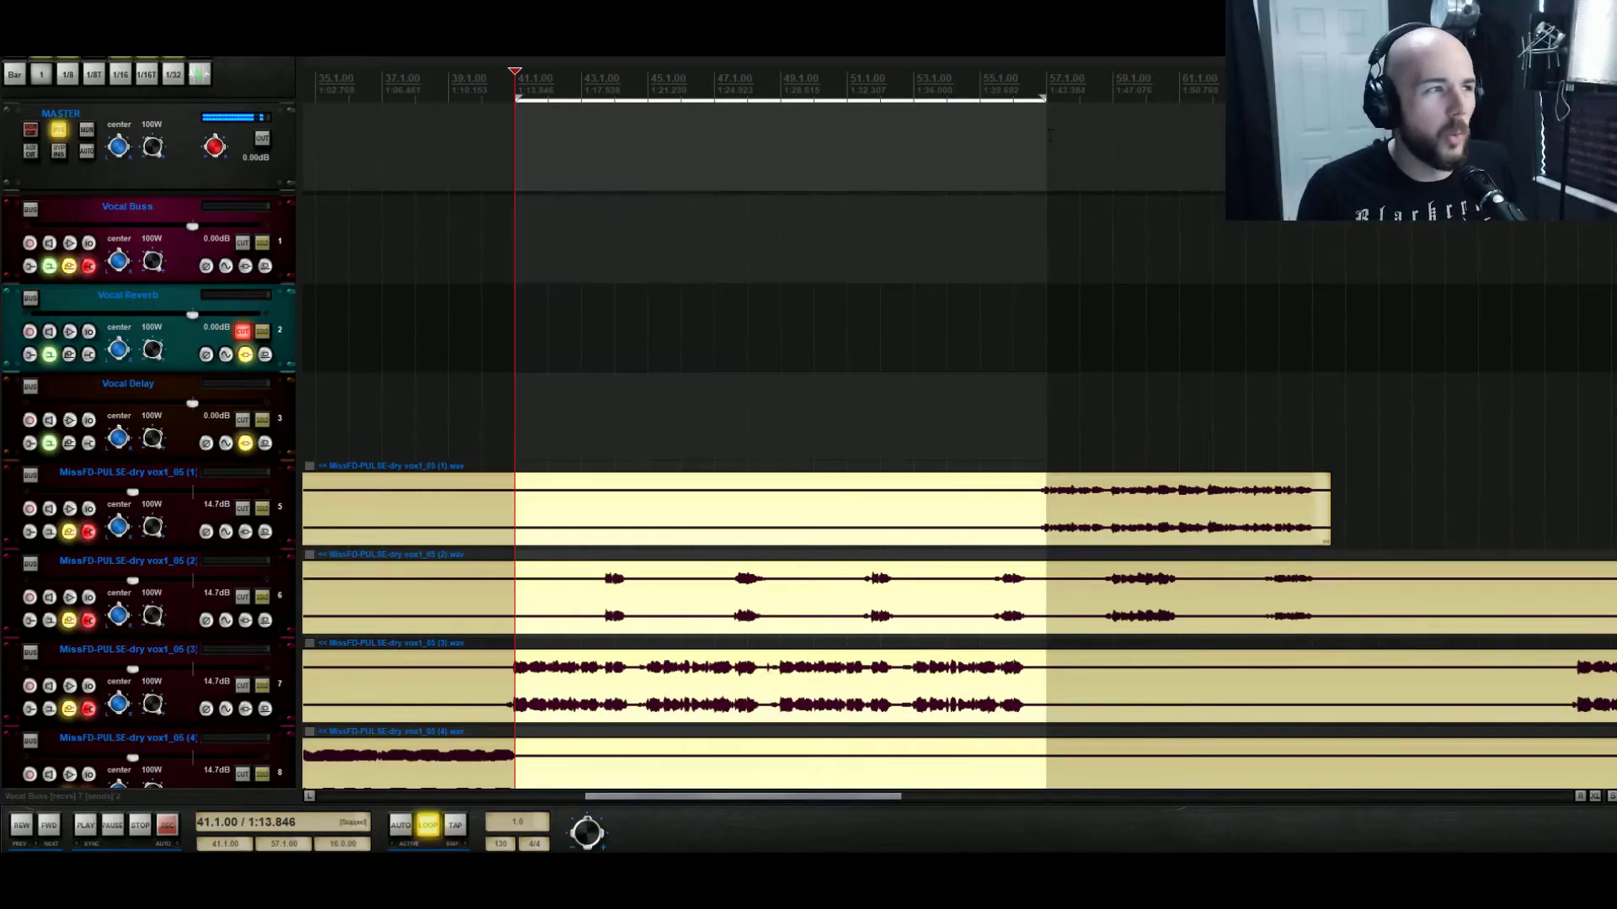
Route Vocal Buss to the master, set its Vocal Delay send near -23 dB, and unmute Vocal Reverb.
{"action": "left_click", "coordinate": [80, 267]}
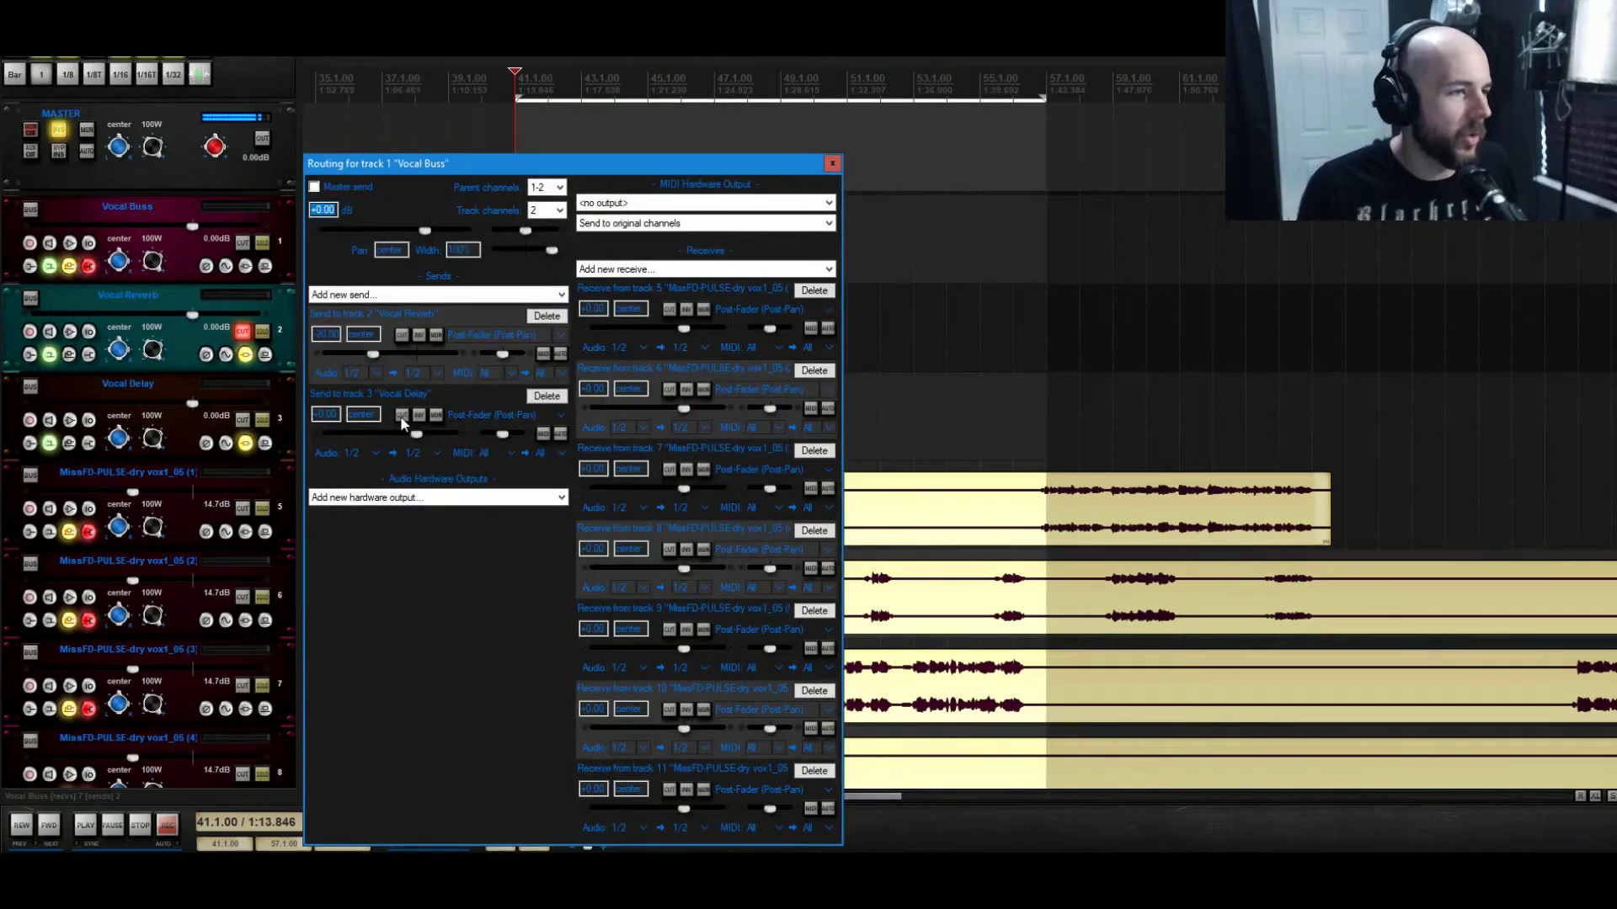
{"action": "left_click", "coordinate": [314, 186]}
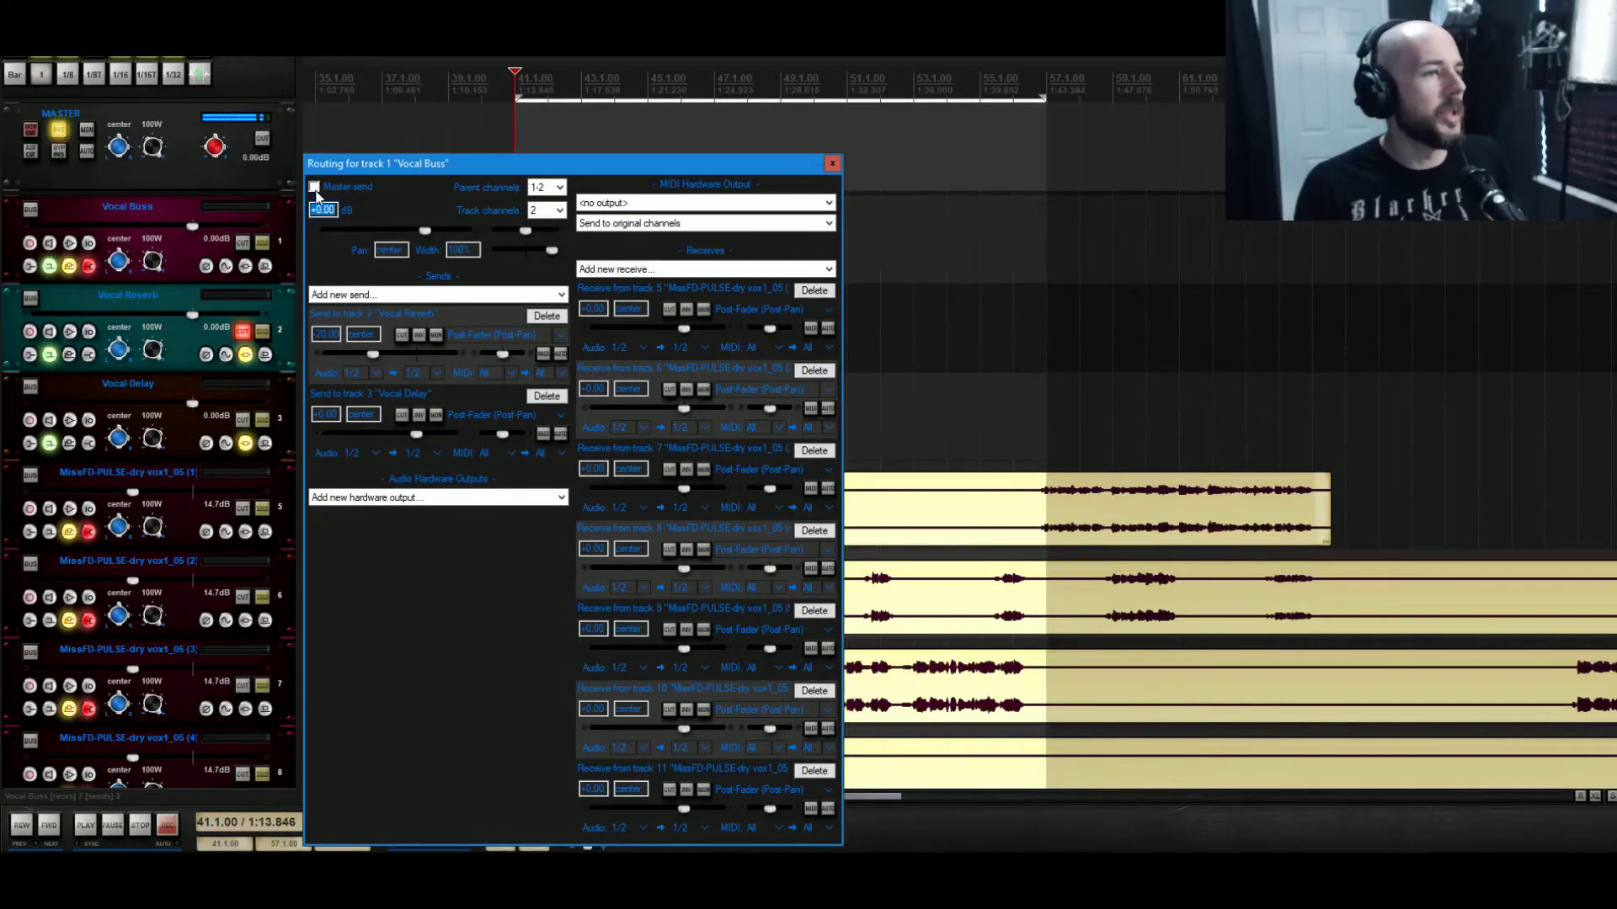
{"action": "left_click_drag", "start_coordinate": [415, 434], "coordinate": [367, 455]}
{"action": "key", "text": "space"}
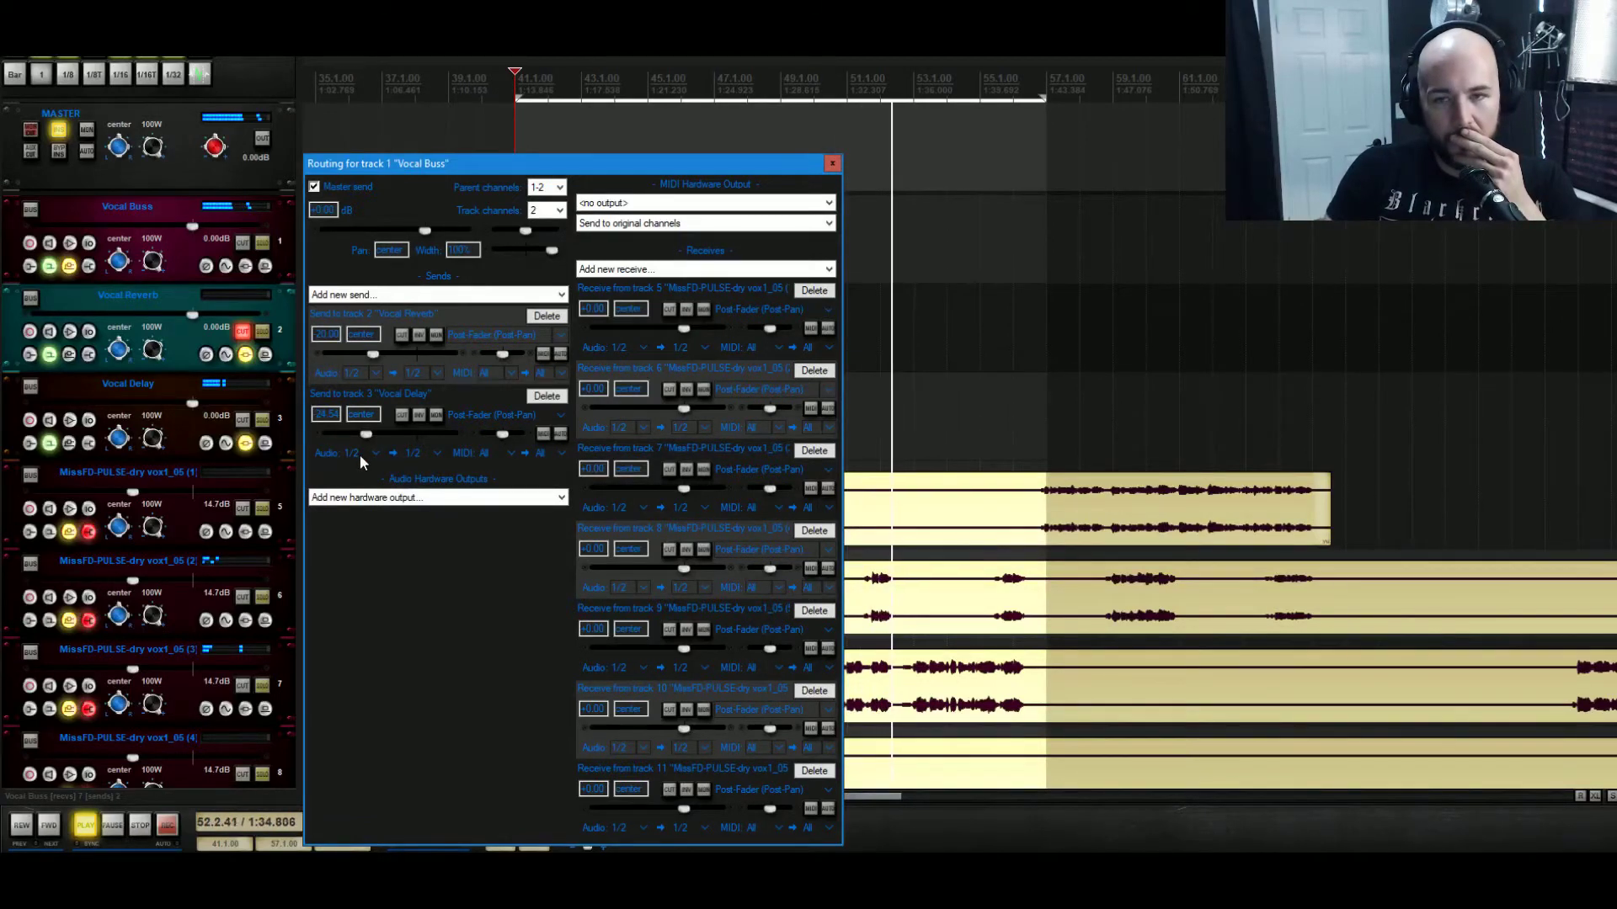
{"action": "left_click_drag", "start_coordinate": [366, 438], "coordinate": [369, 437]}
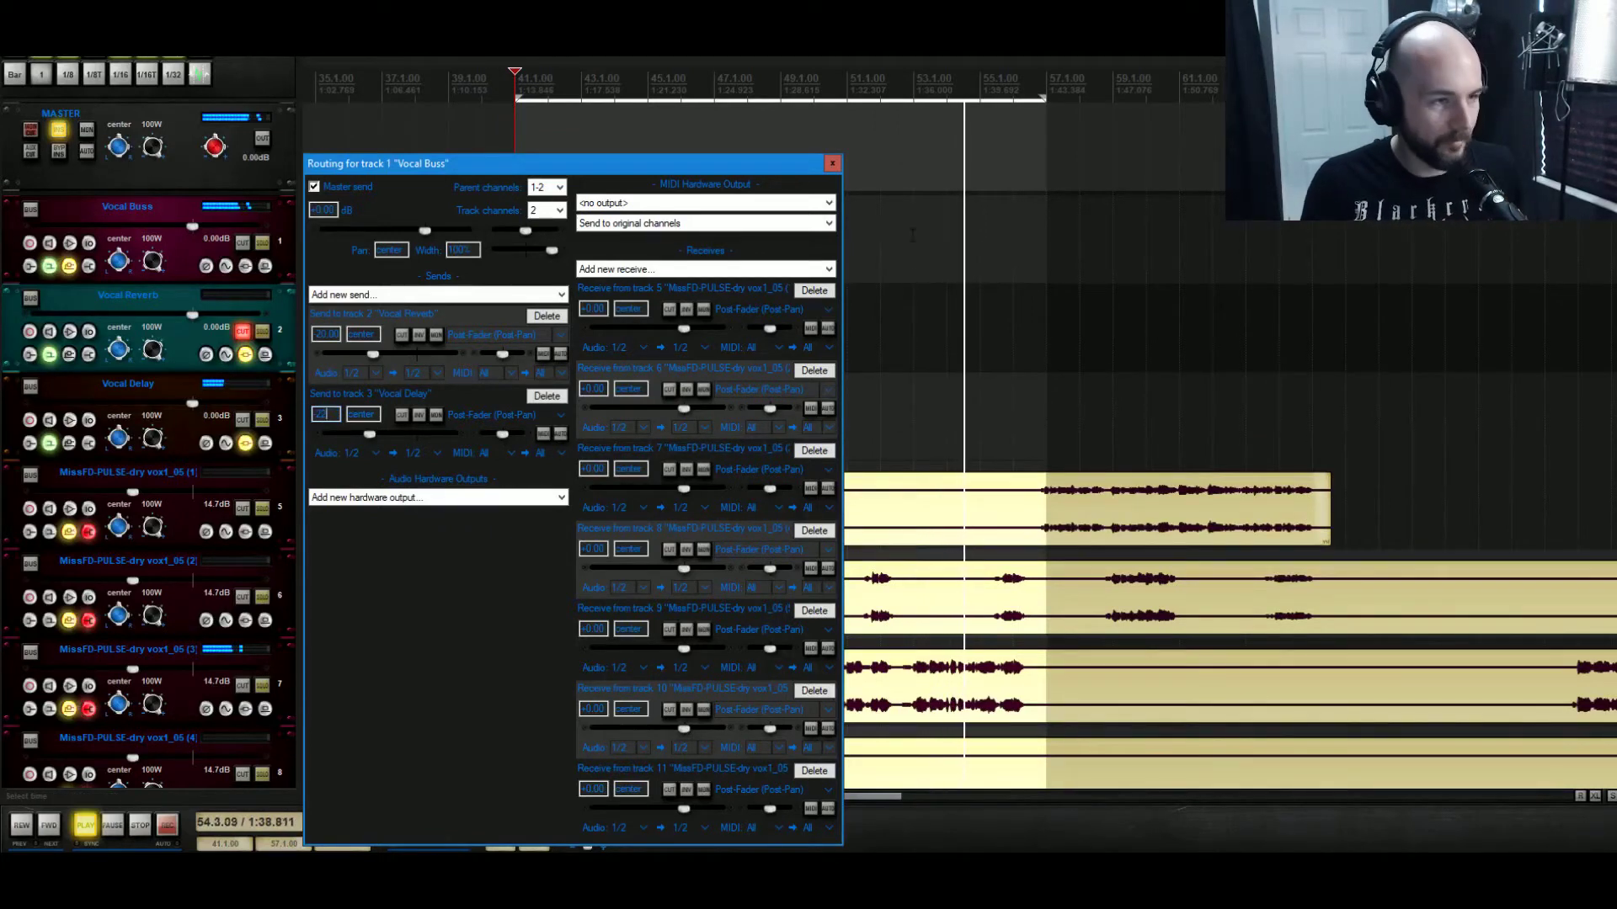
{"action": "key", "text": "space"}
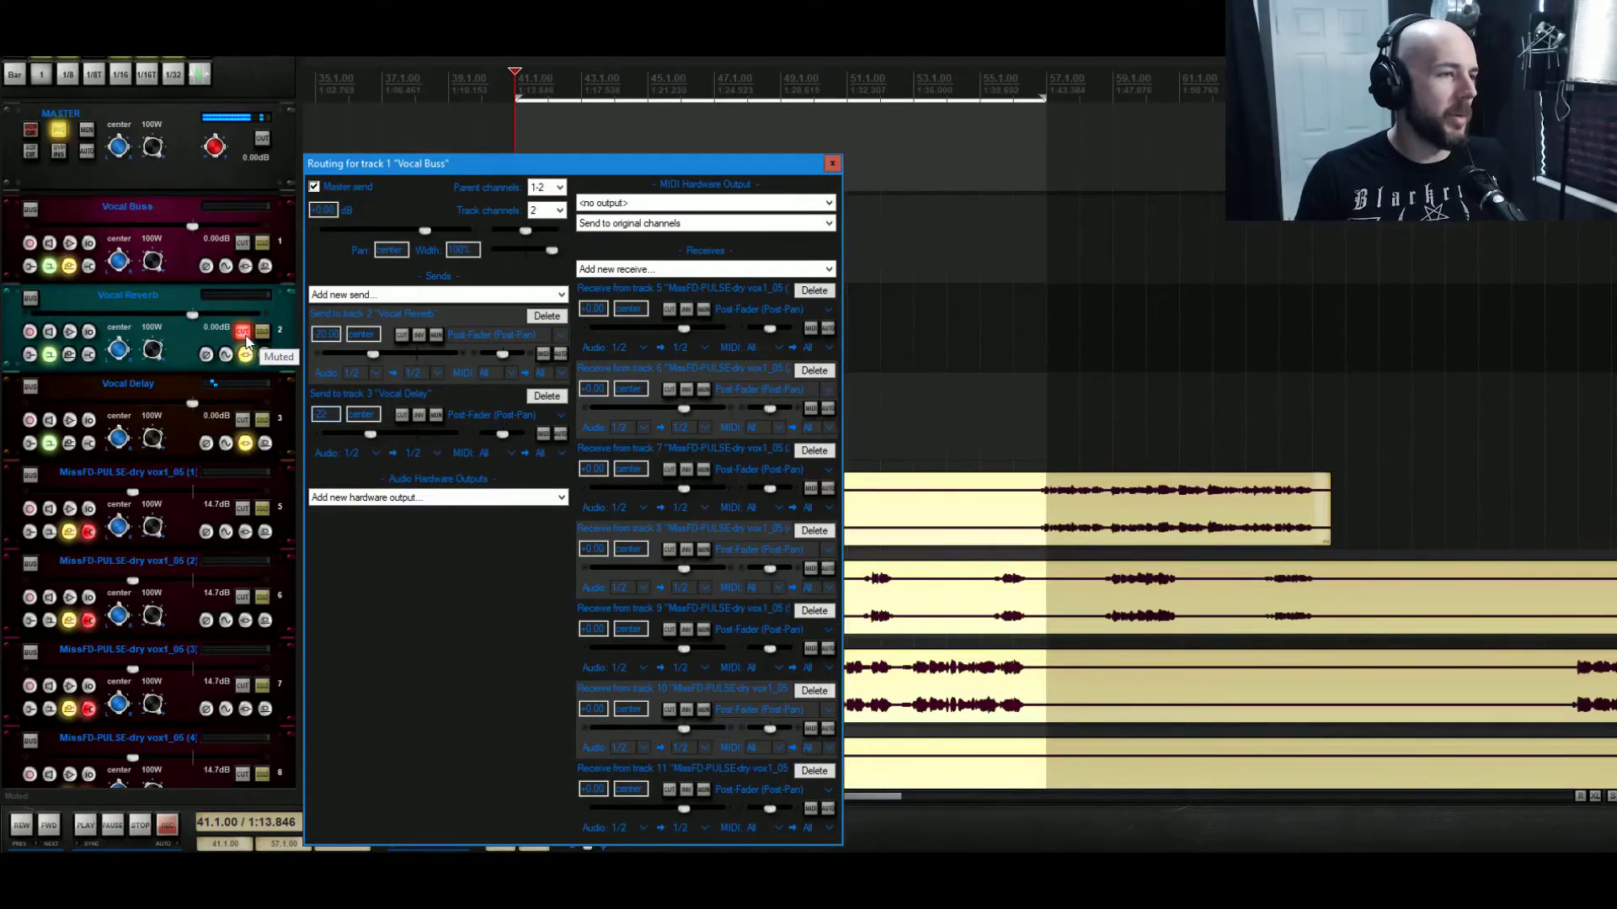
{"action": "left_click", "coordinate": [245, 338]}
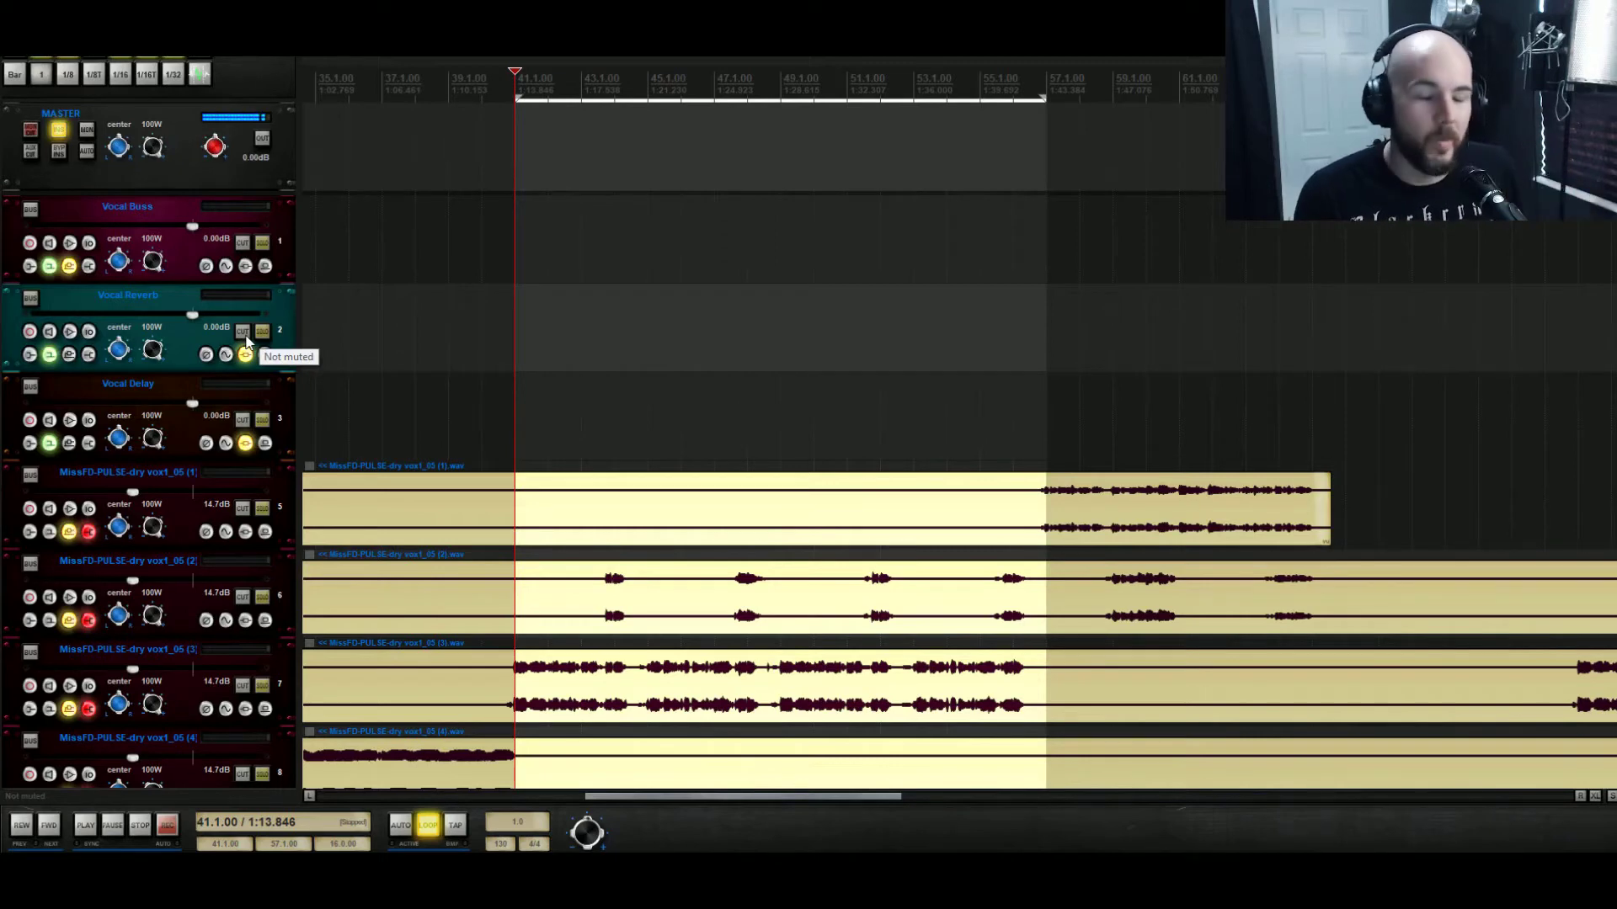
Listen to a stretch of the mix, then bring back the Vocal Buss routing window.
{"action": "key", "text": "space"}
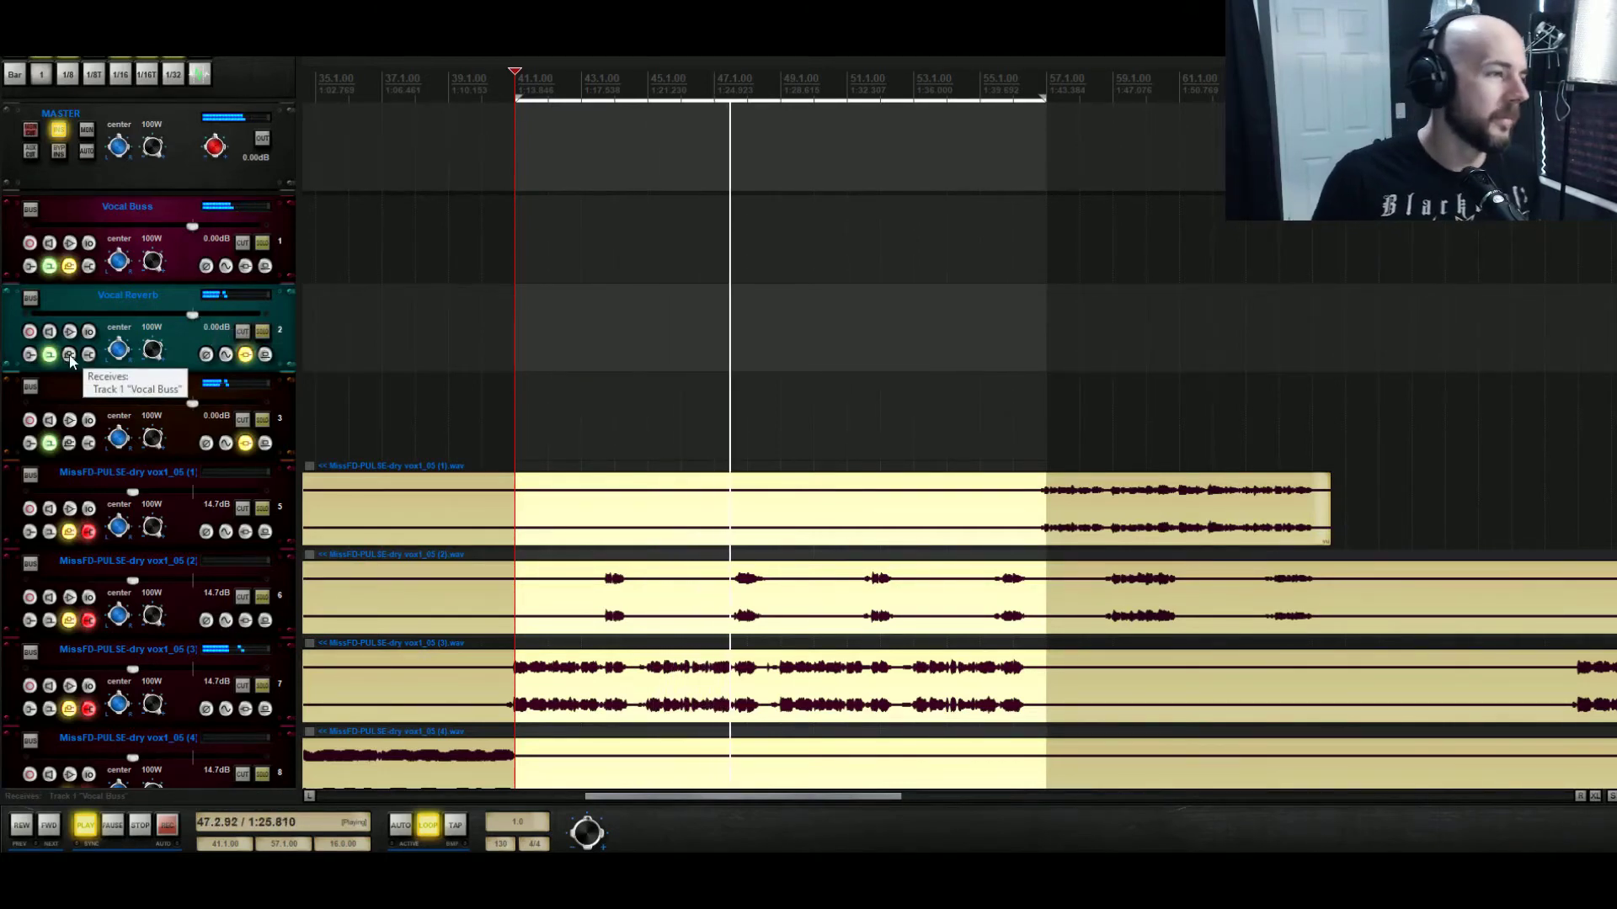
{"action": "key", "text": "space"}
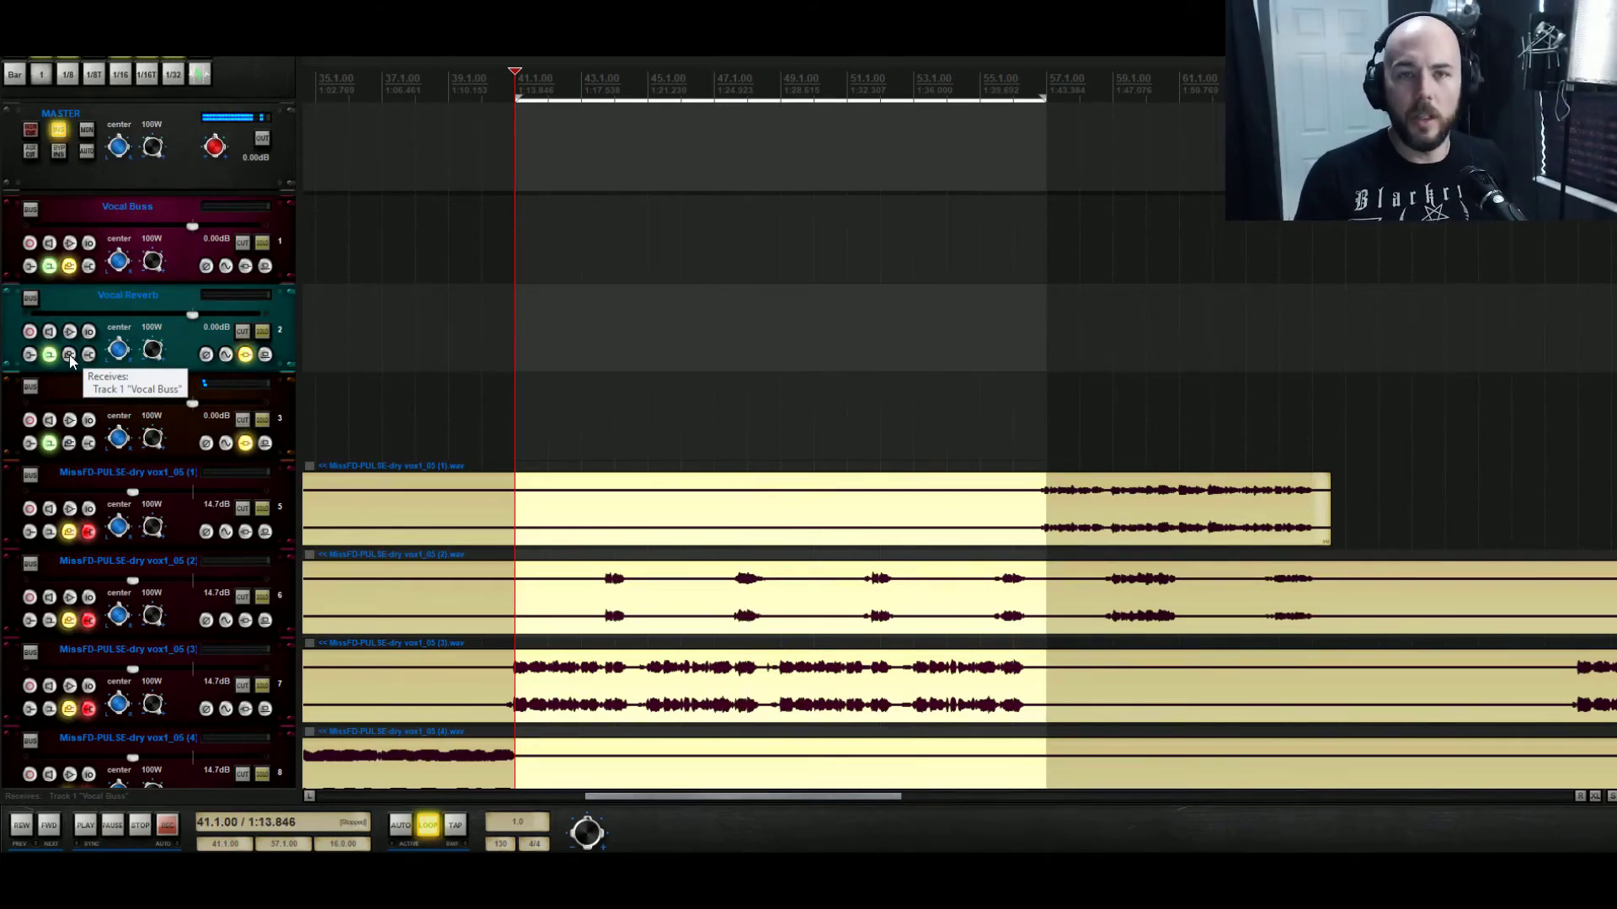
{"action": "left_click", "coordinate": [69, 266]}
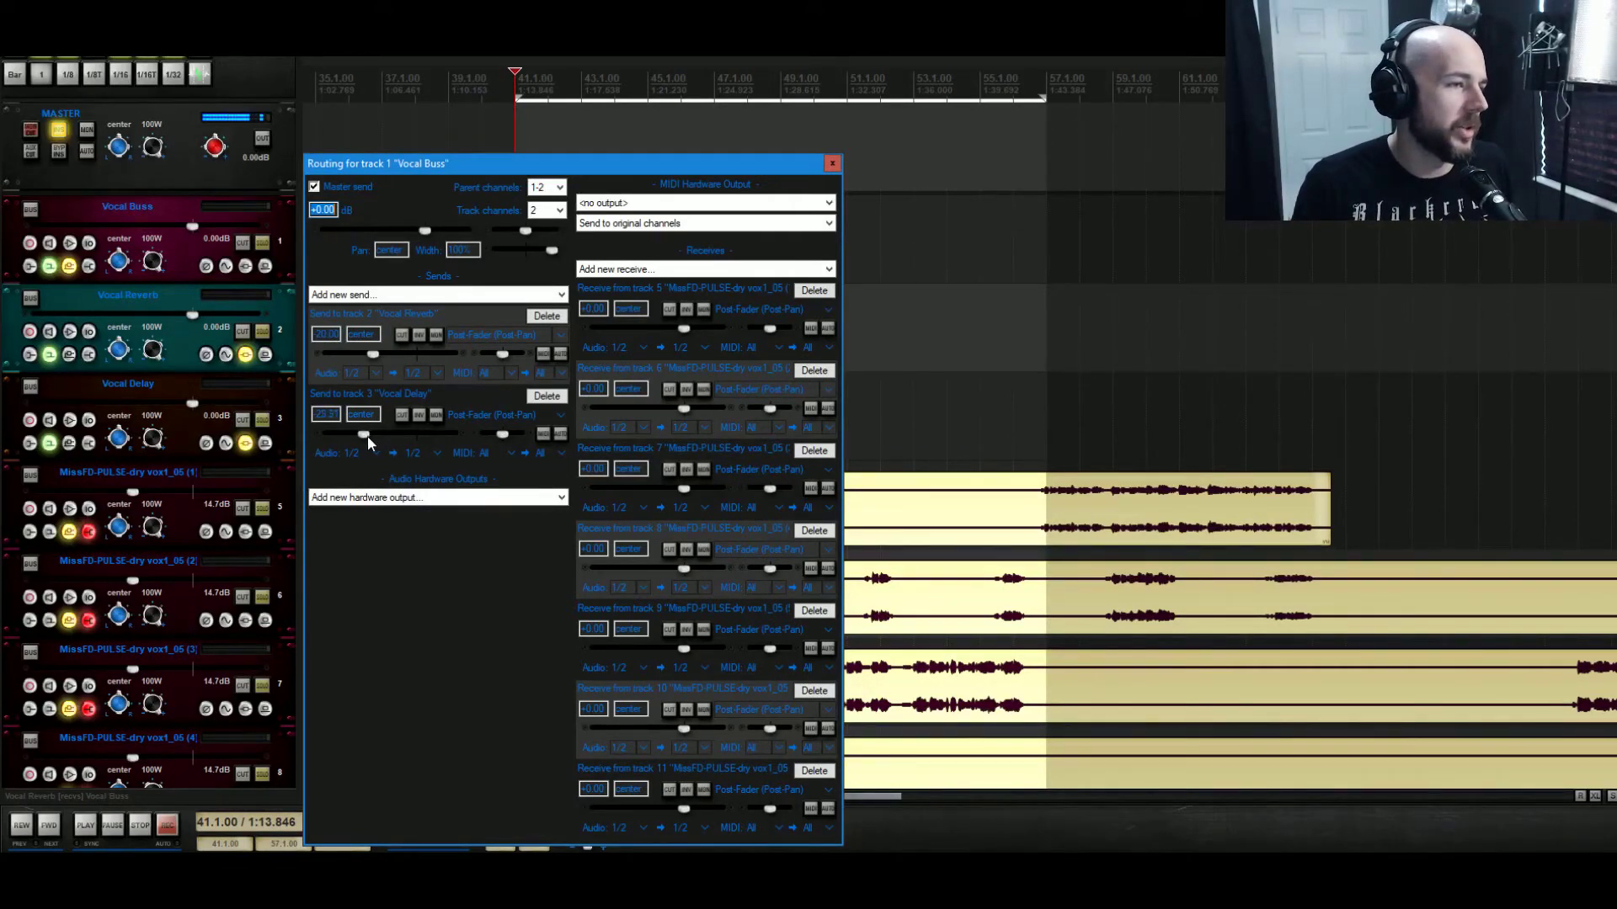
Set the Vocal Buss send to Vocal Delay at -25 dB, audition it, and close routing.
{"action": "left_click_drag", "start_coordinate": [367, 436], "coordinate": [362, 436]}
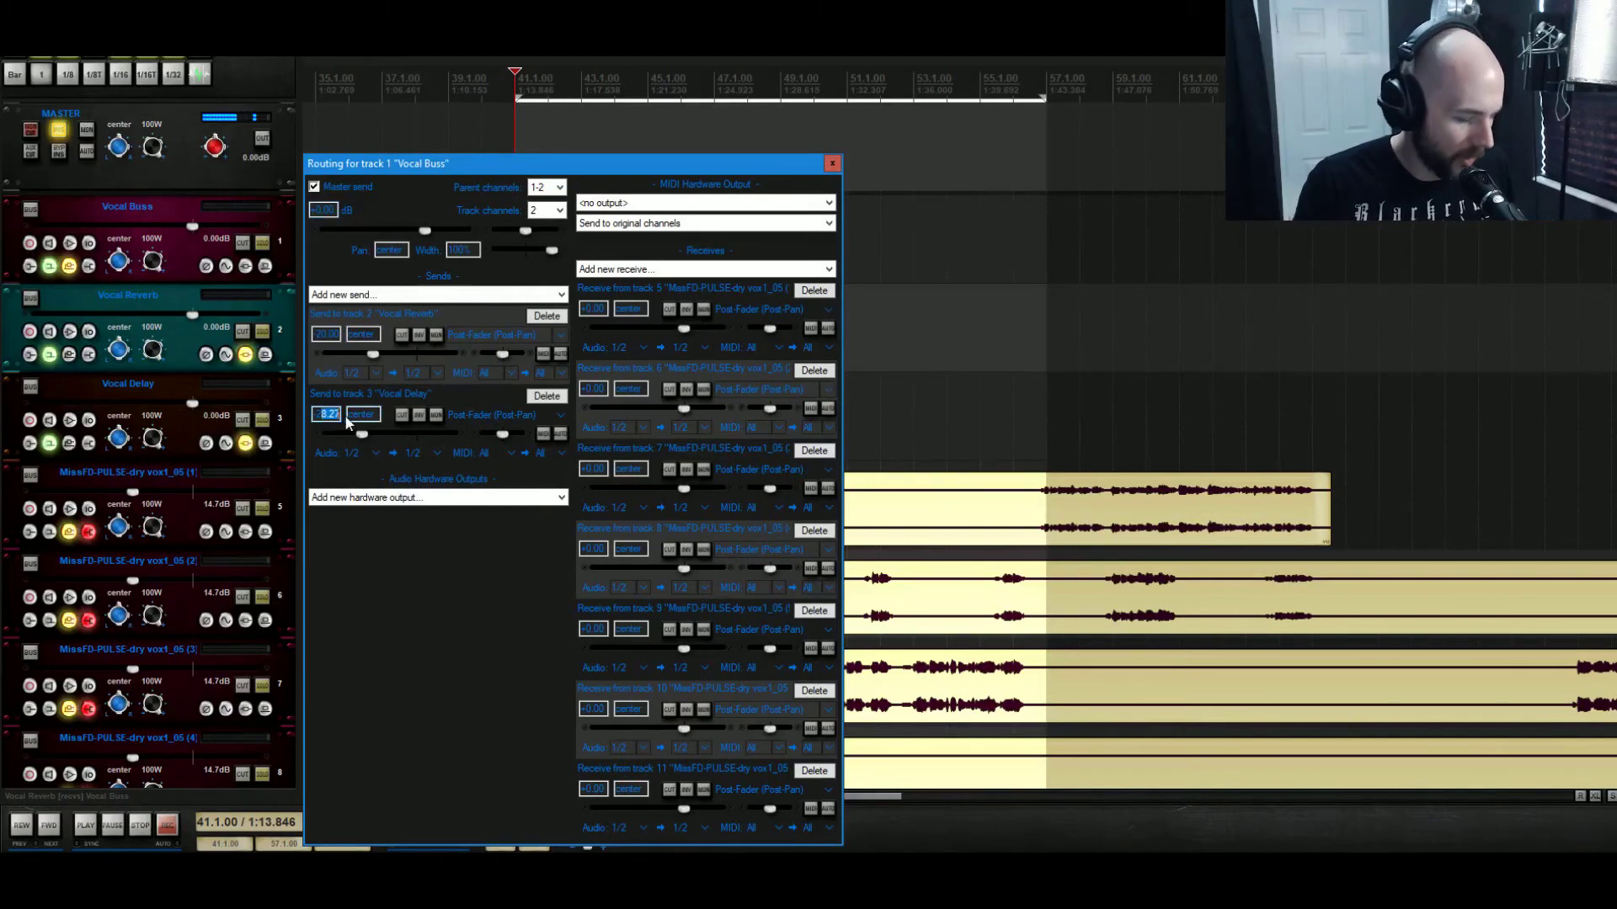
{"action": "key", "text": "Tab"}
{"action": "key", "text": "space"}
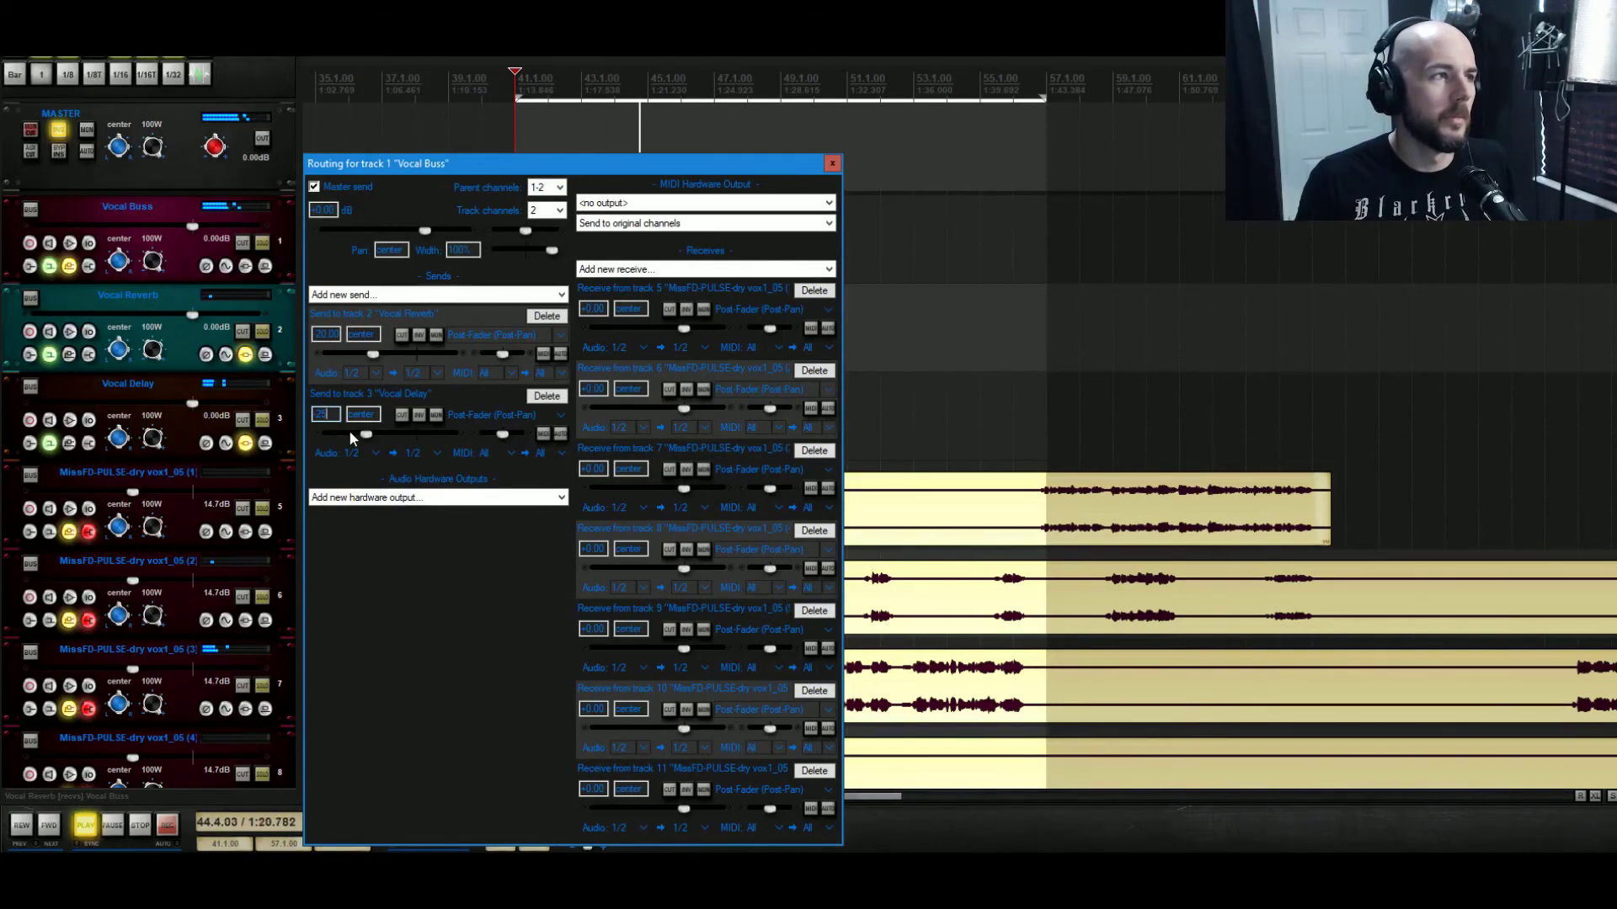
{"action": "key", "text": "space"}
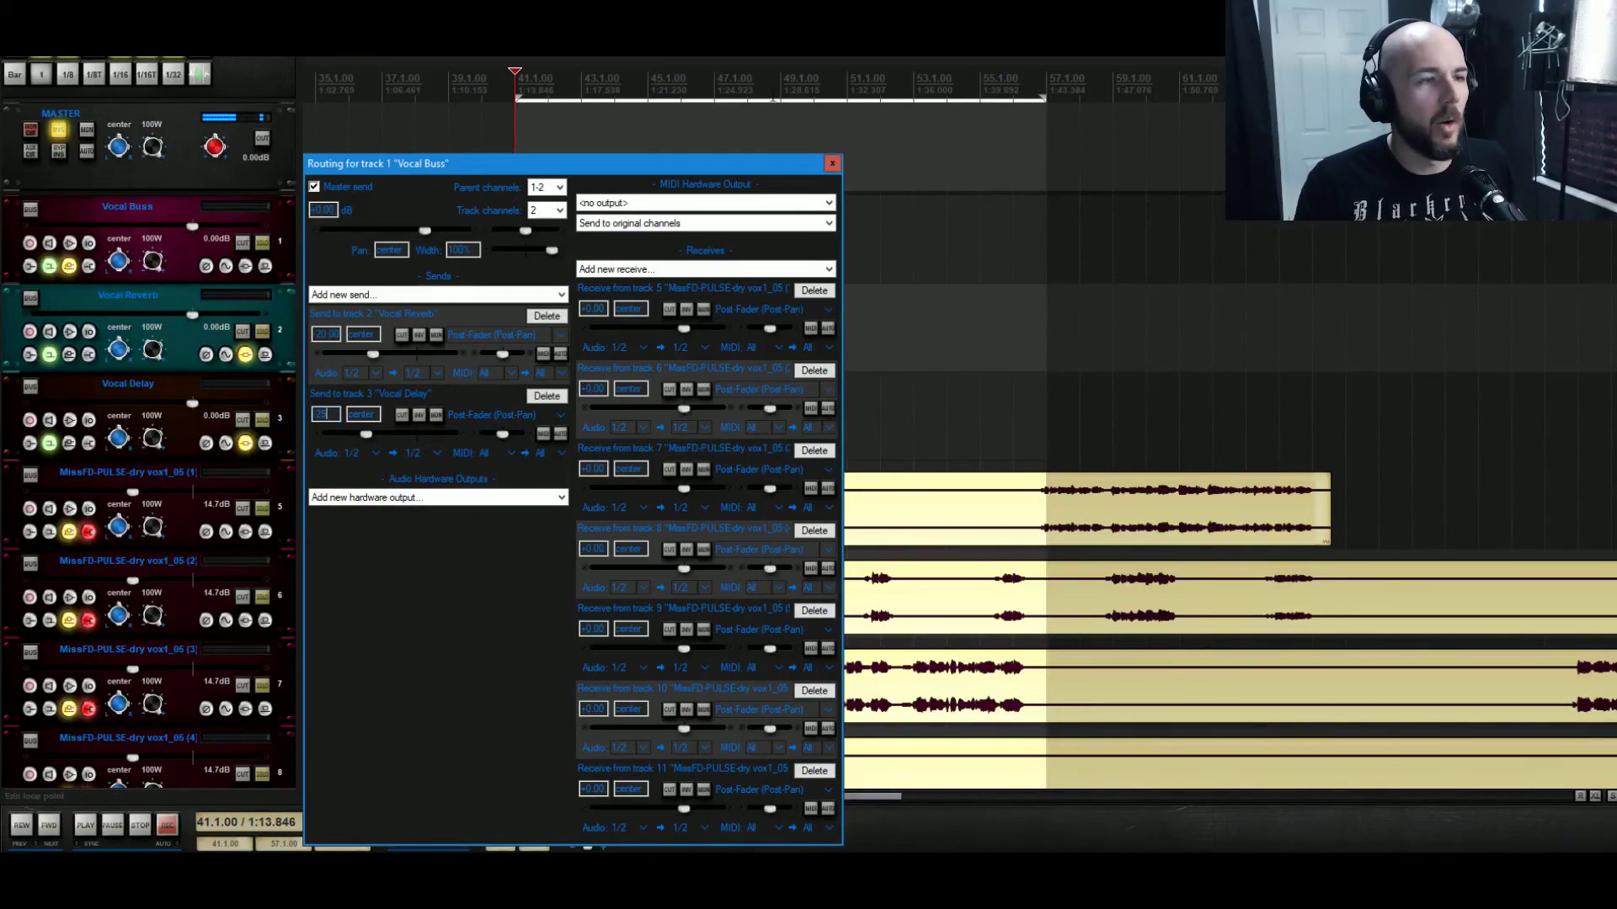
{"action": "left_click", "coordinate": [832, 165]}
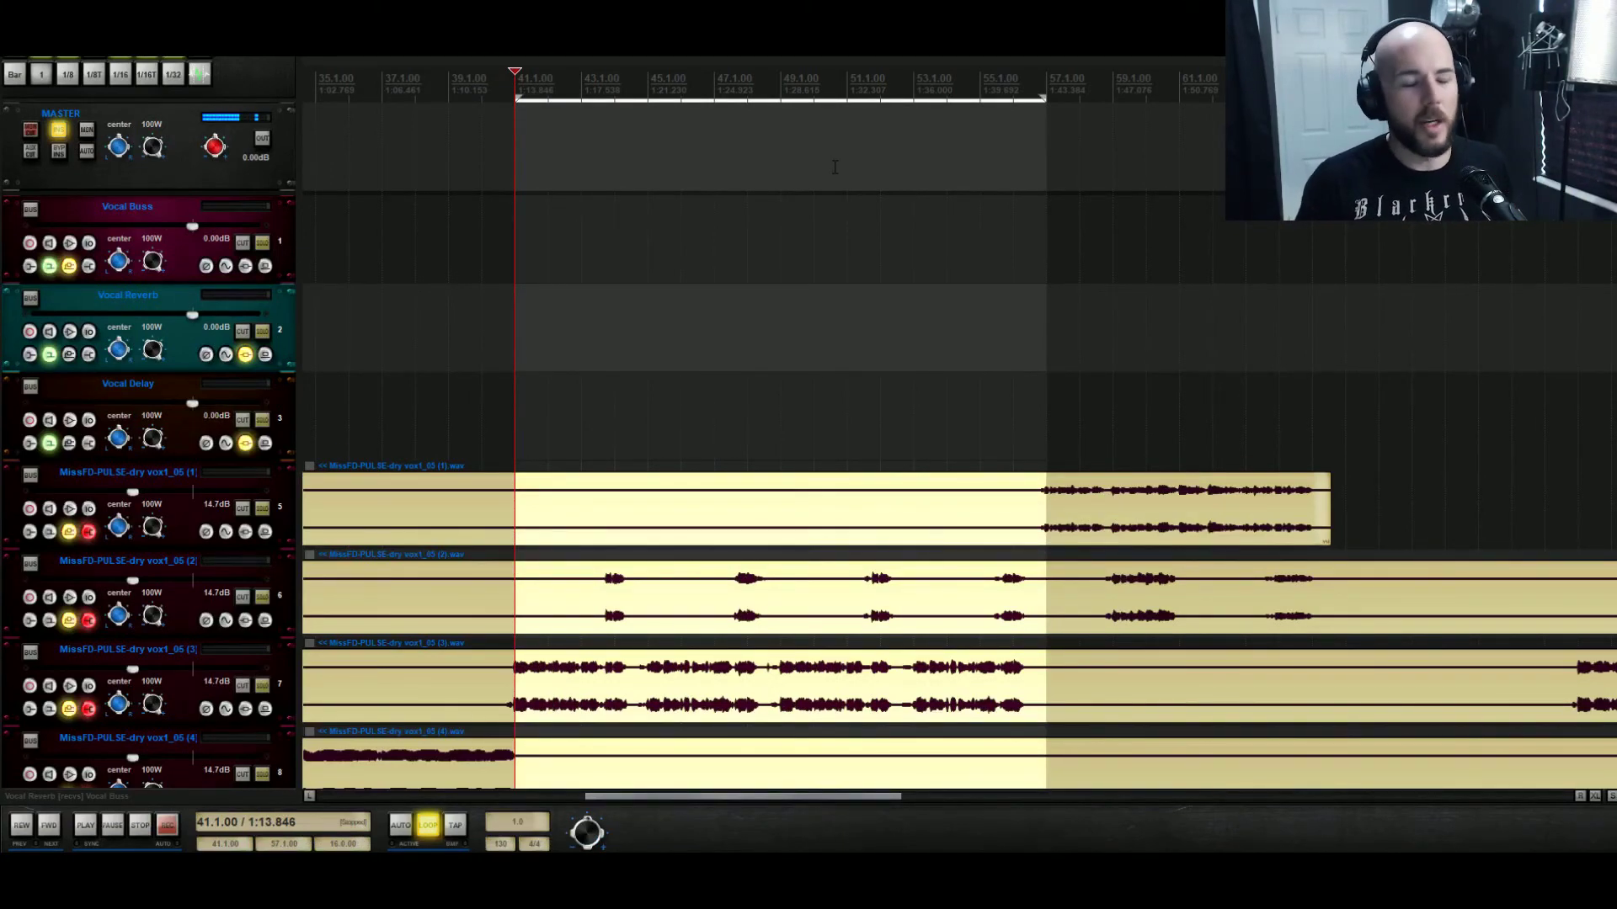
{"action": "scroll", "coordinate": [557, 323], "scroll_direction": "down", "scroll_amount": 4}
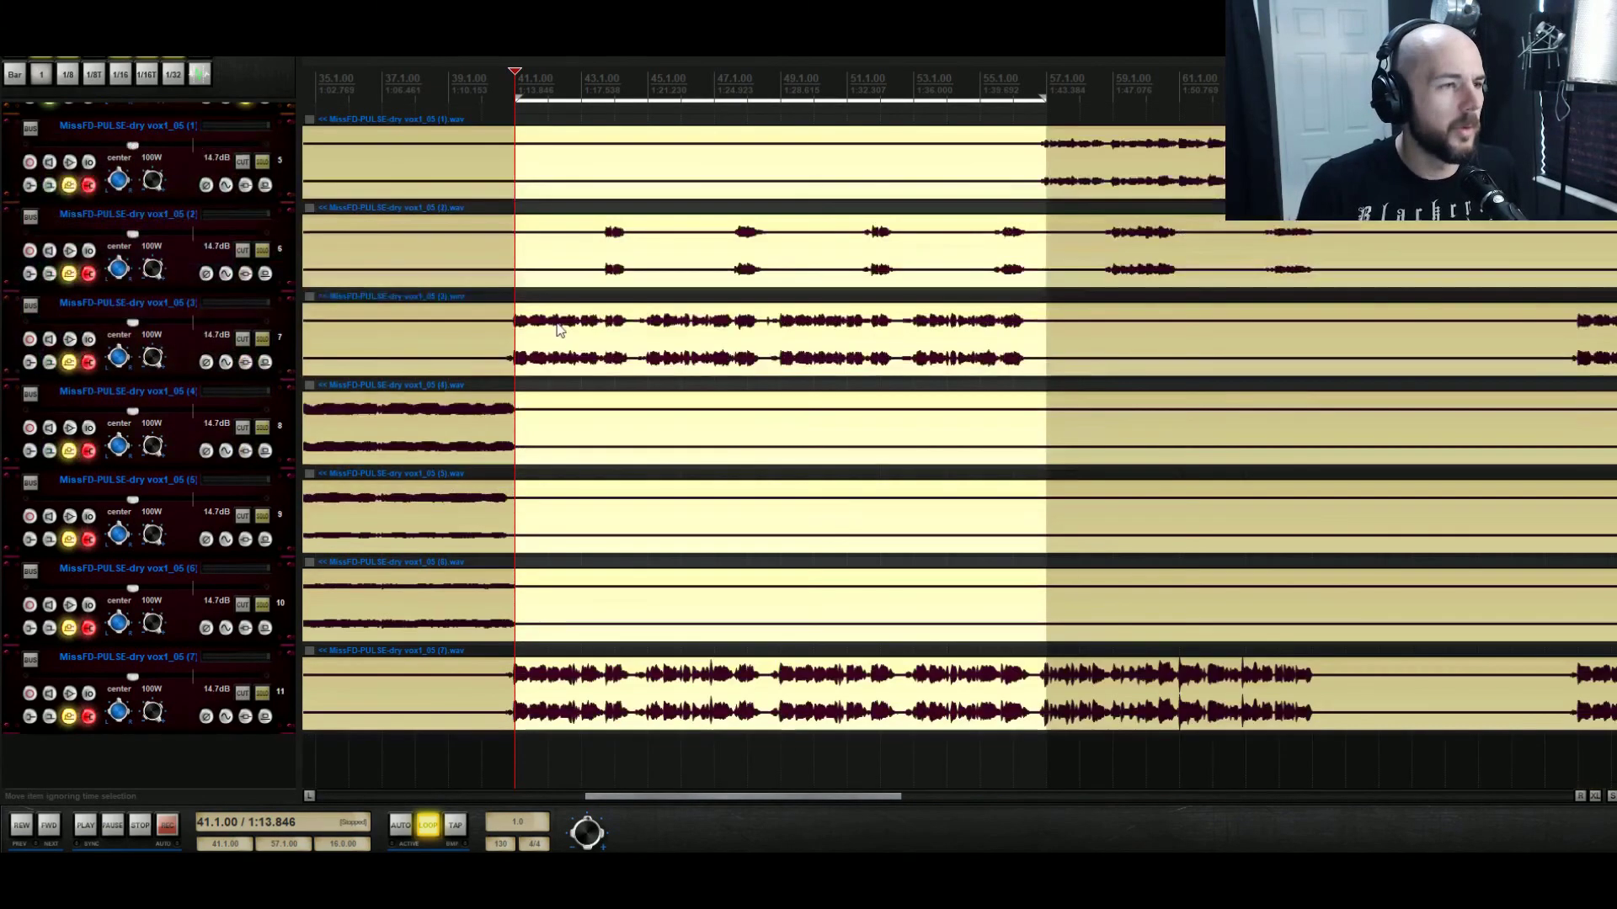